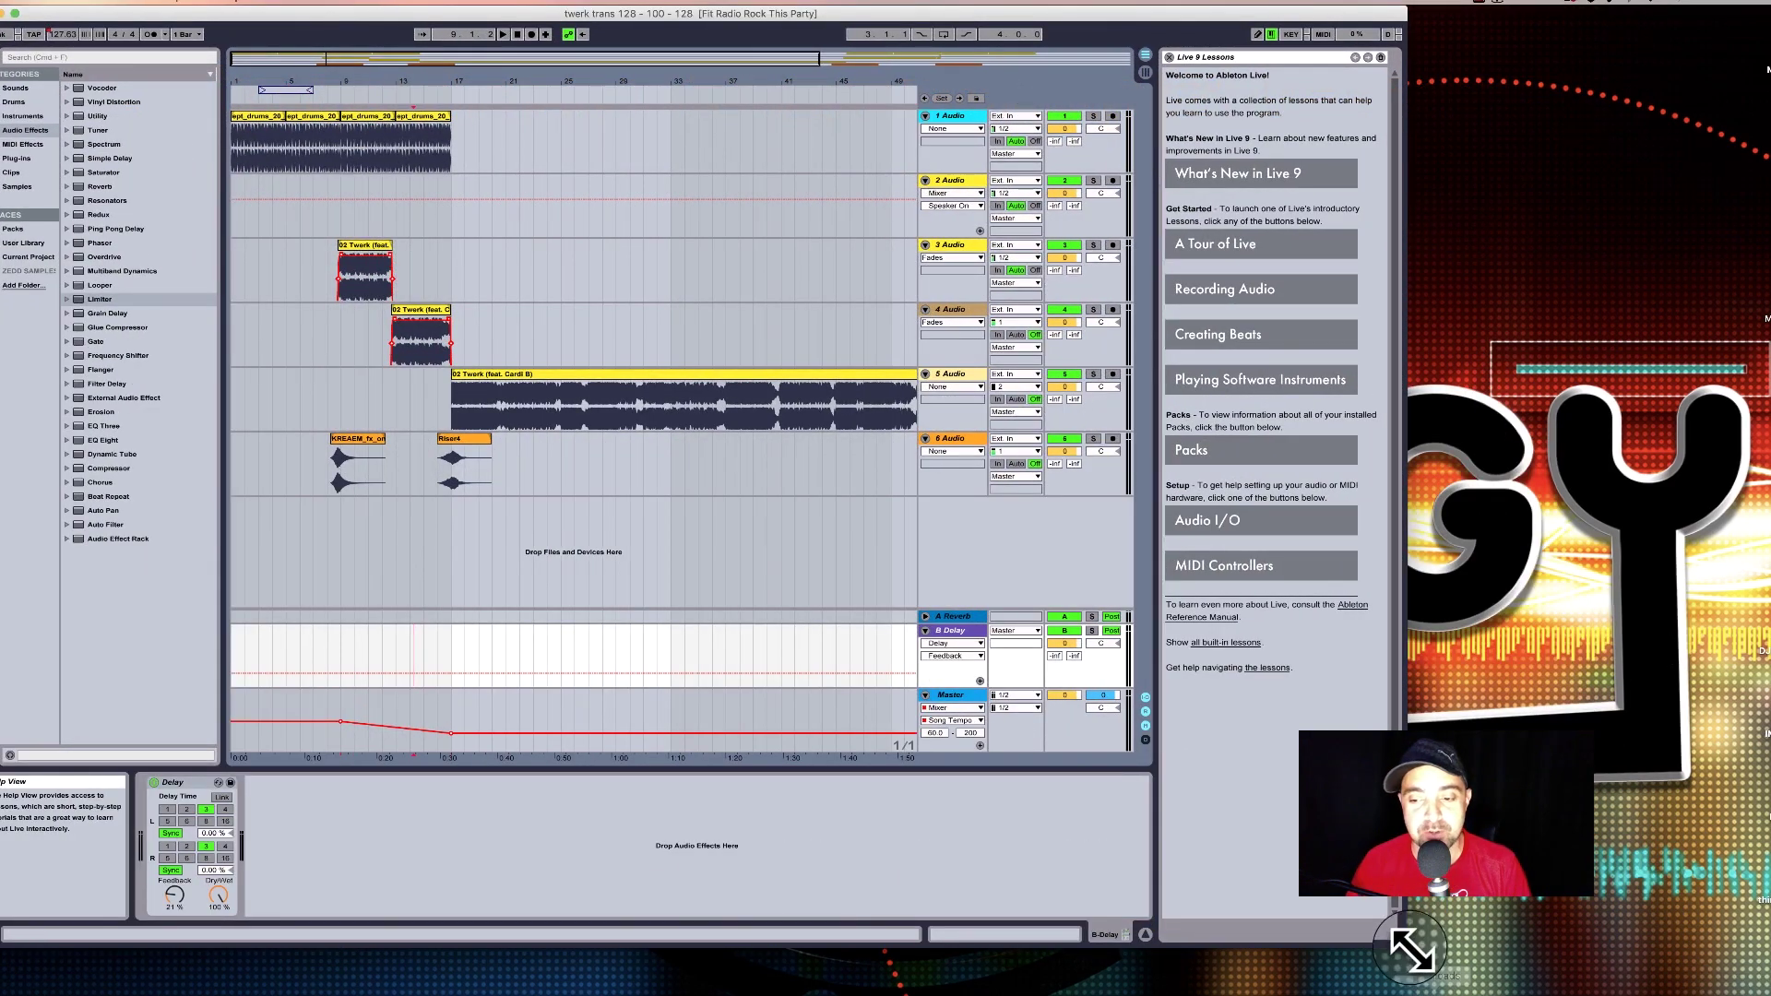
Widen the window and look over the whole finished transition arrangement.
drag(1396, 936, 1660, 919)
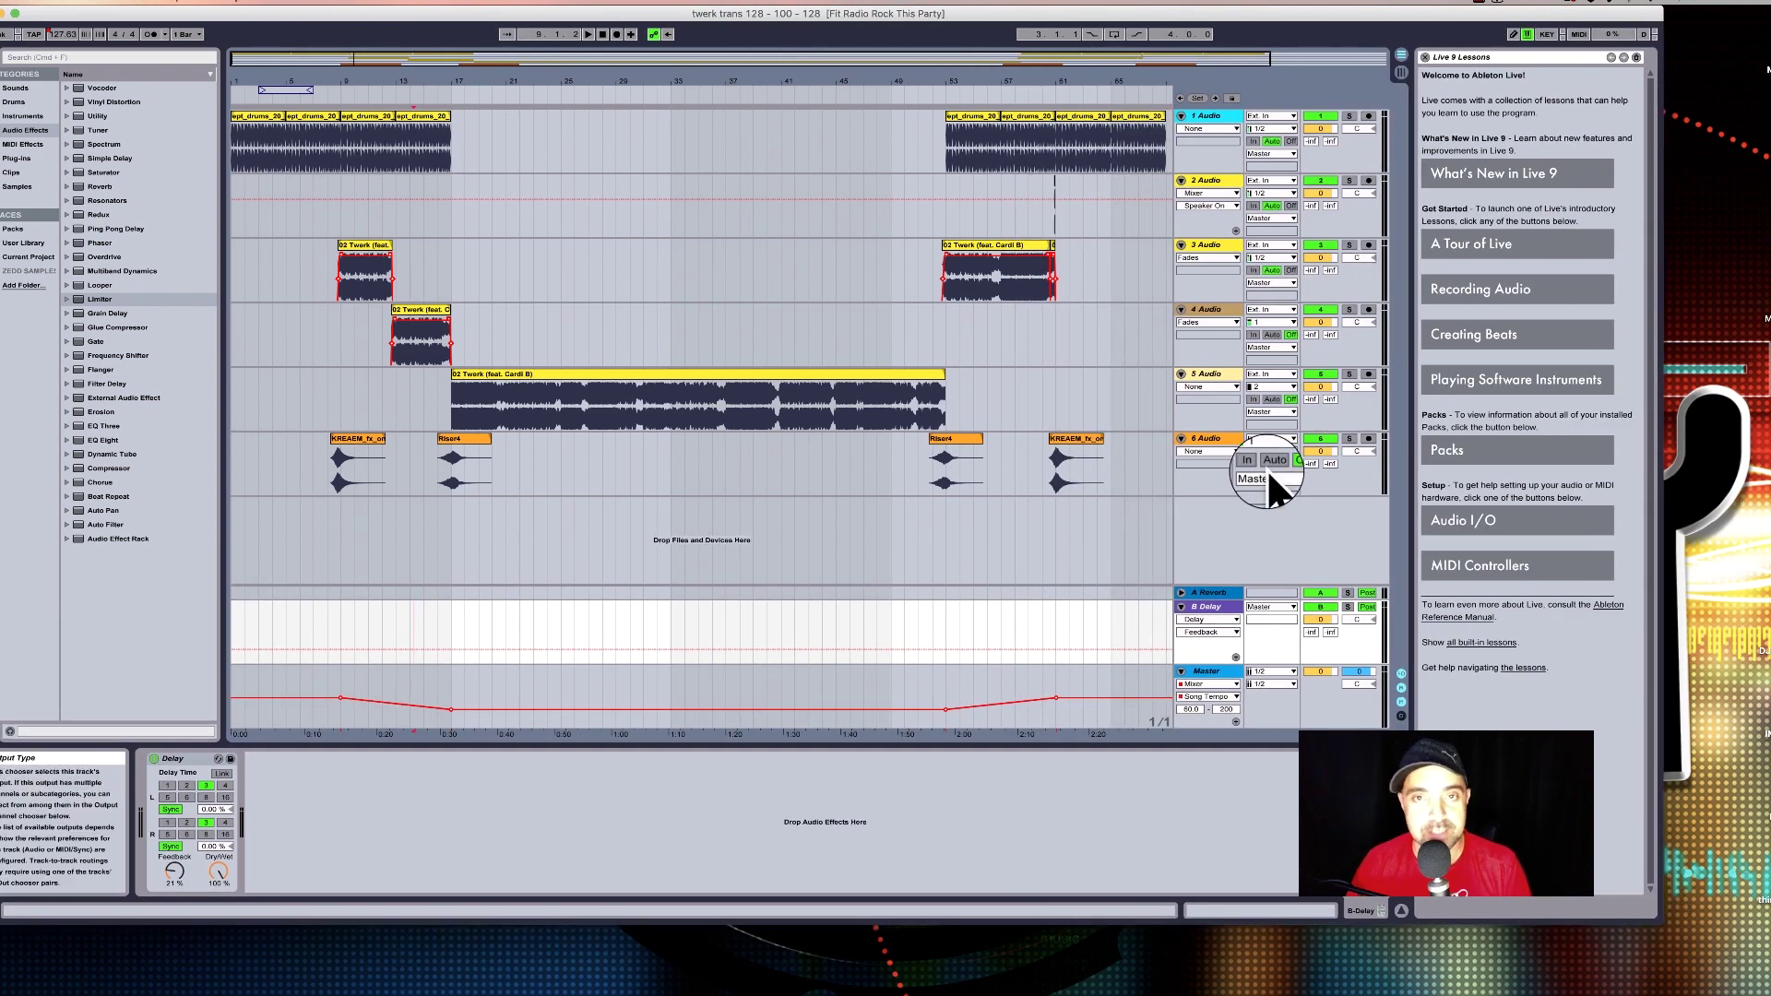
drag(949, 79, 881, 83)
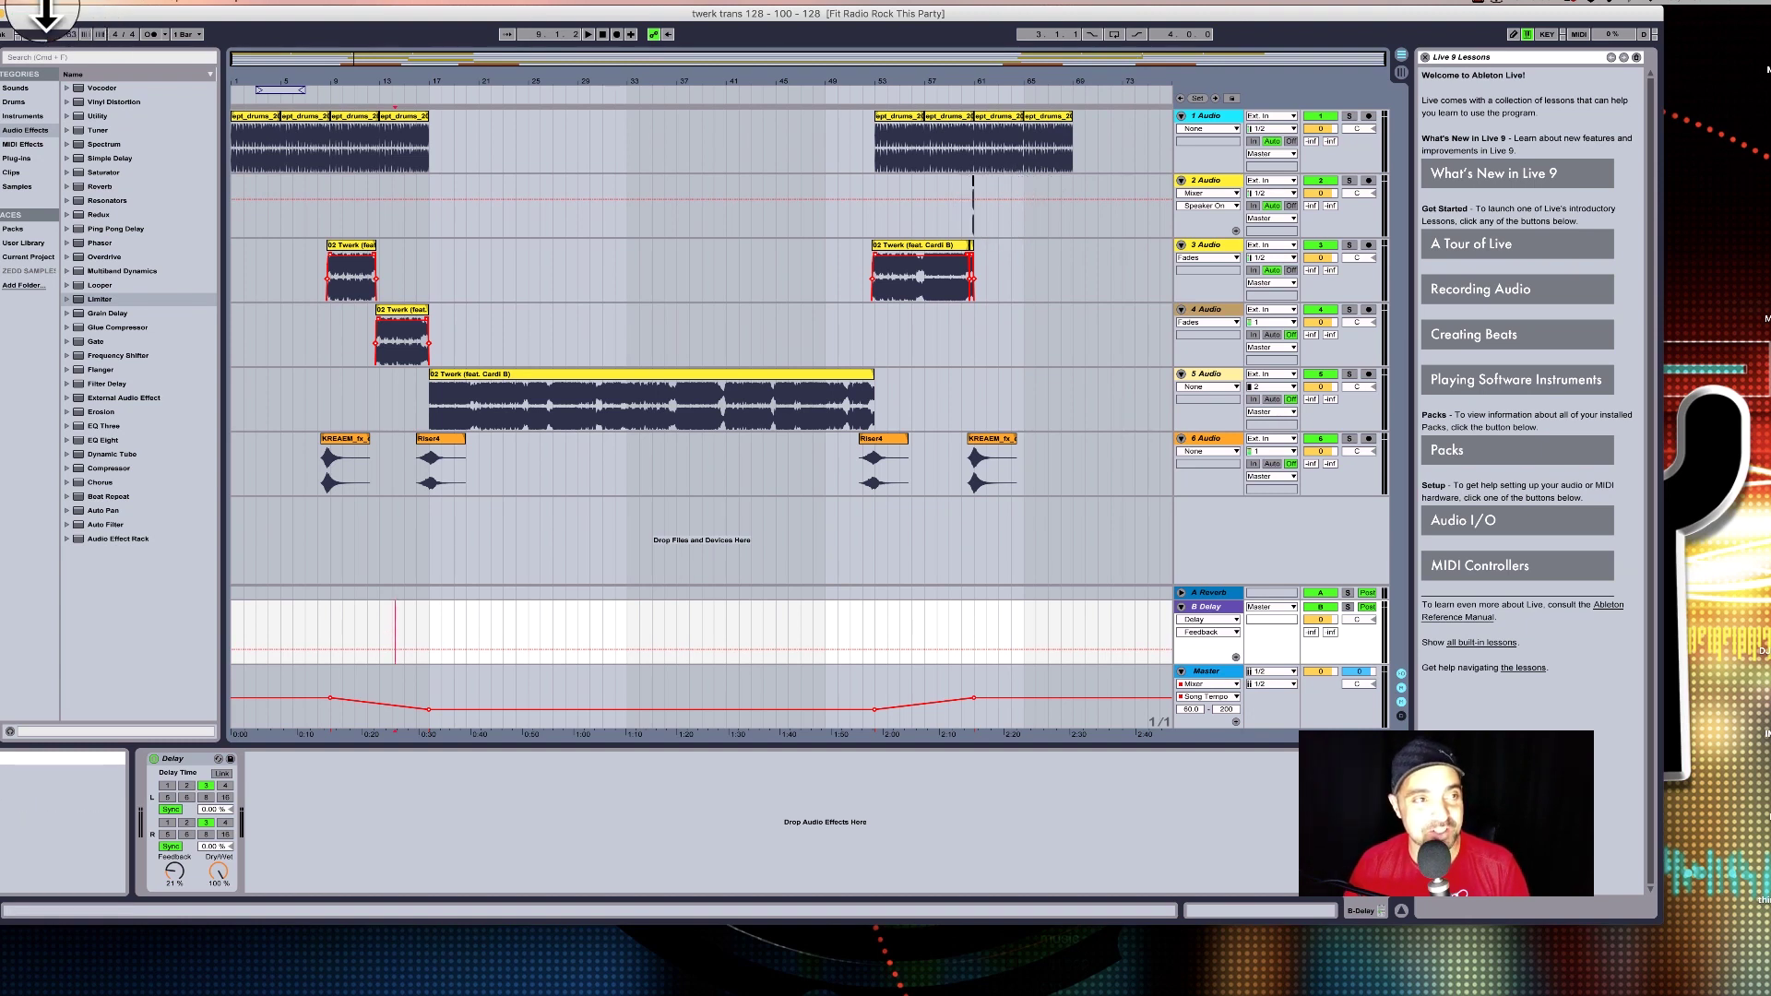
Create a new Live Set, show it in Arrangement View, and resize the window to leave desktop space beside it.
click(28, 4)
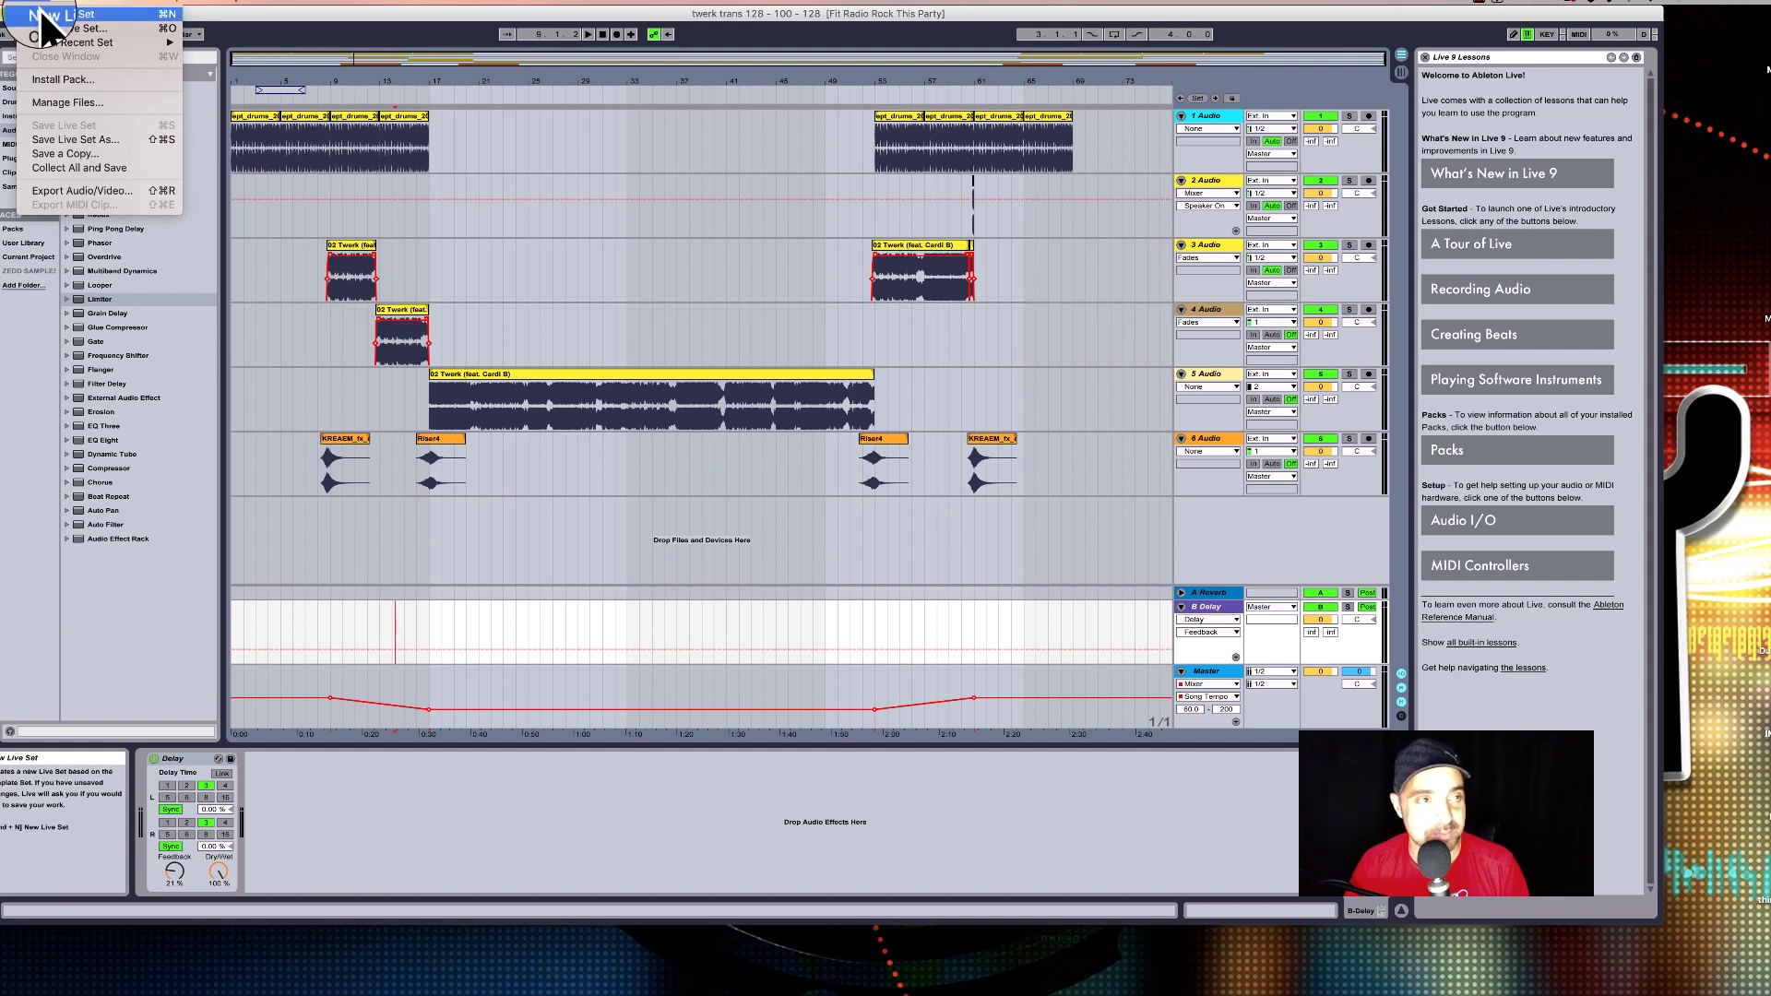
click(44, 14)
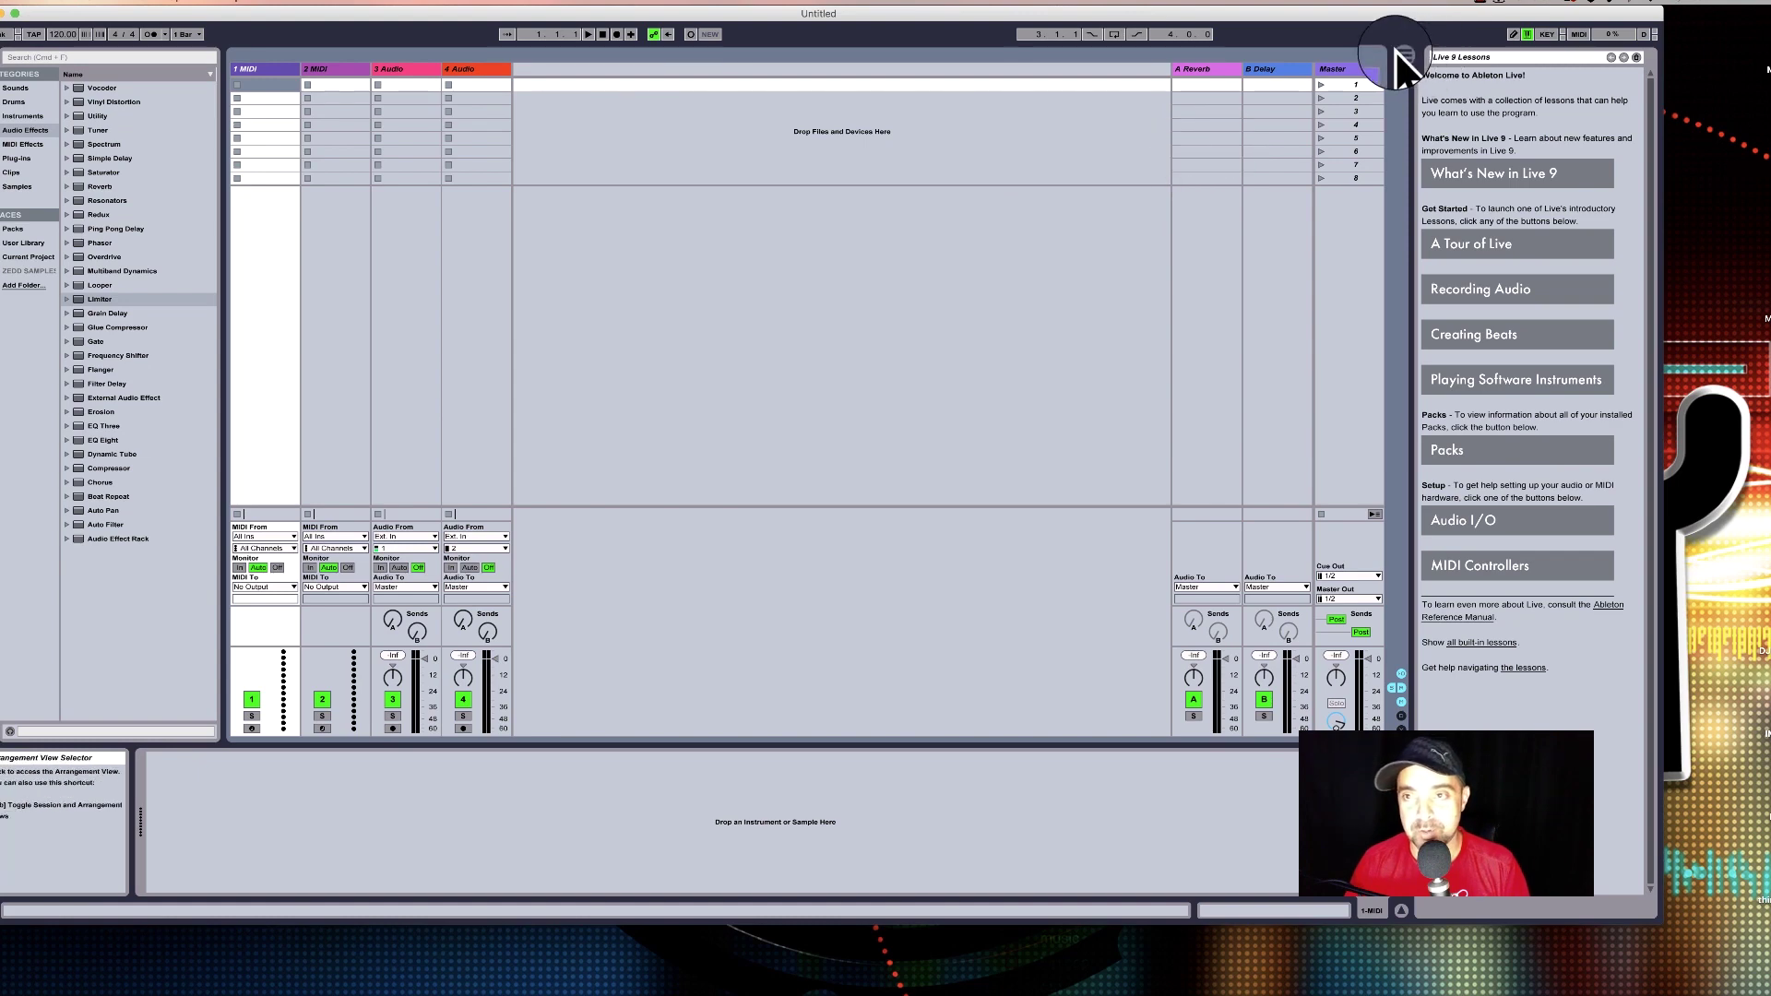
click(1398, 51)
drag(1660, 920, 1400, 875)
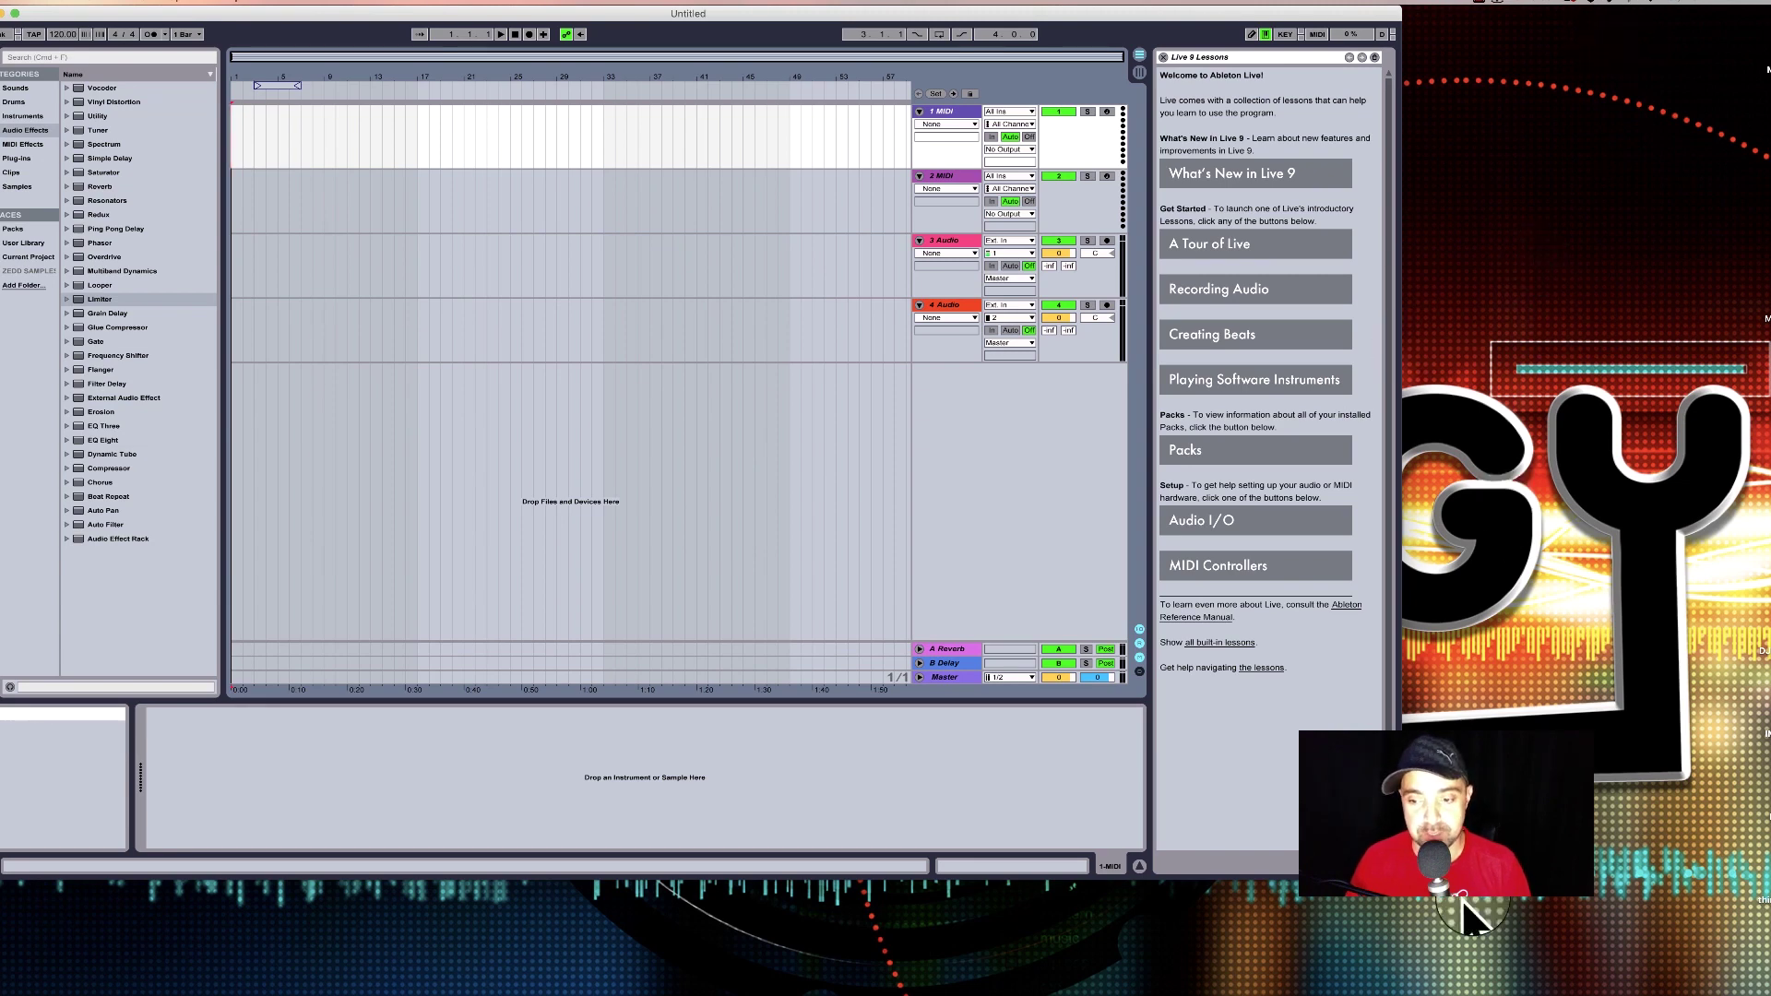
drag(1453, 908, 1503, 908)
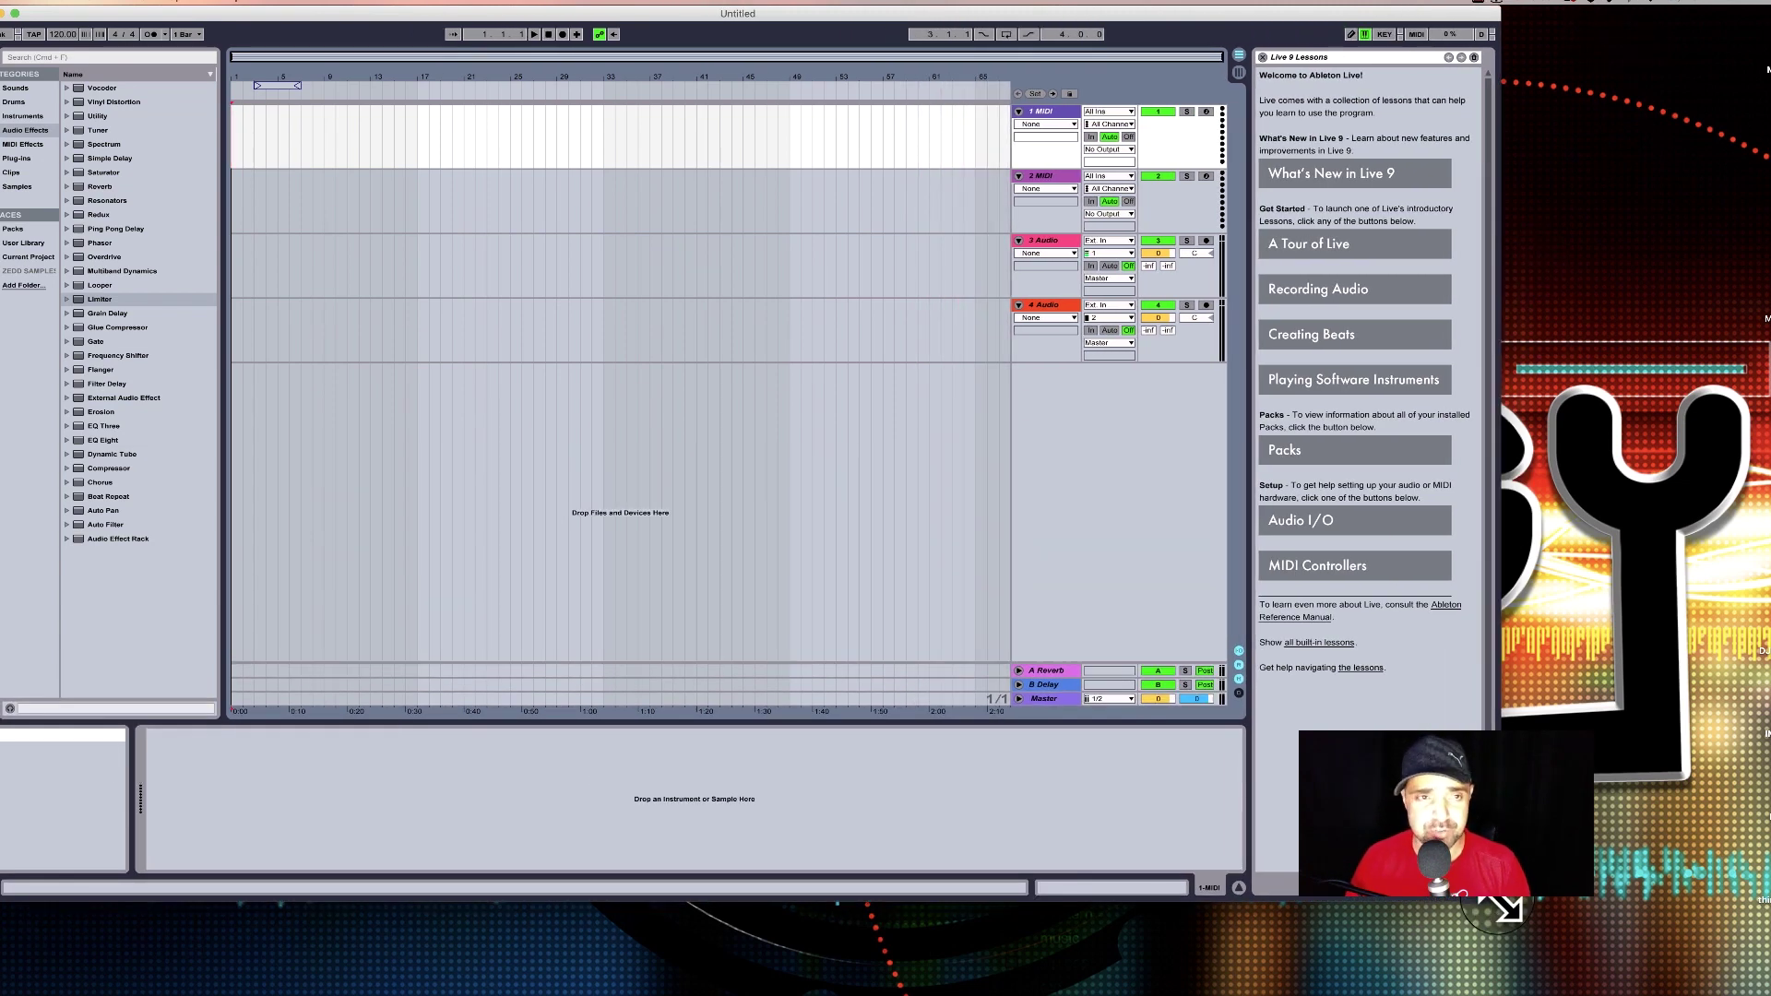
Import ept_drums_20_128_A.wav from the Splice samples onto the first track and place it at bar 1.
click(1616, 5)
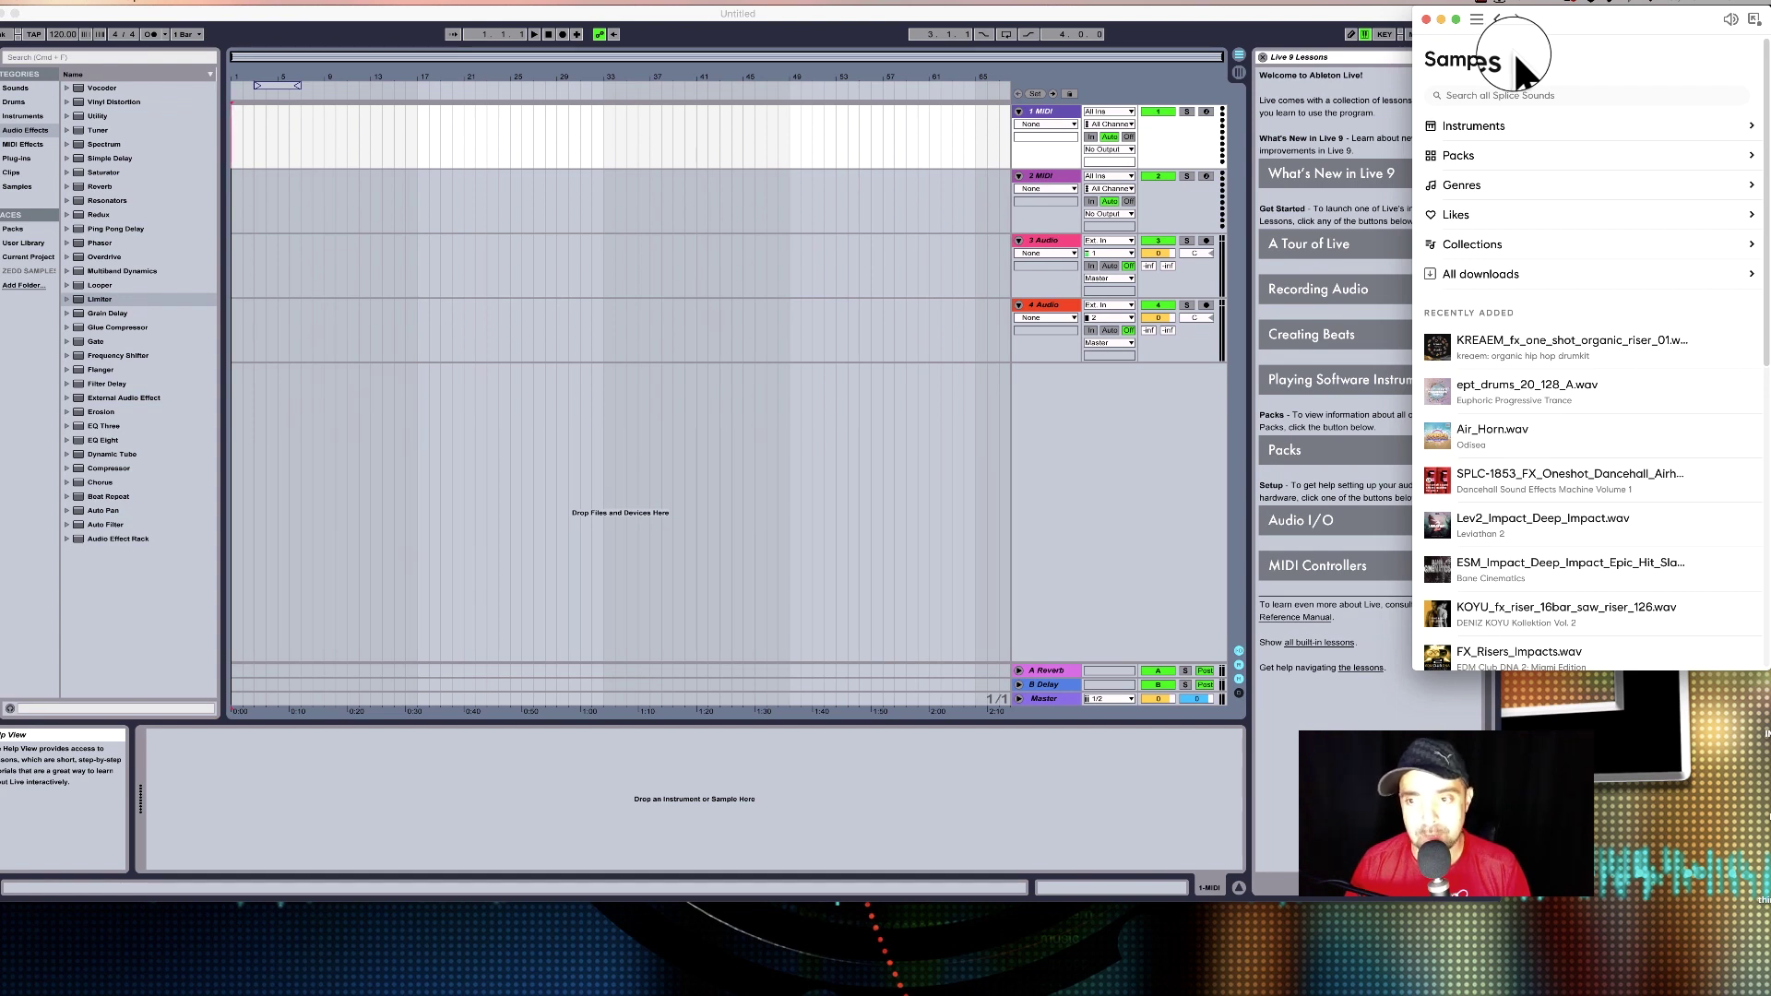
mouse_move(1429, 362)
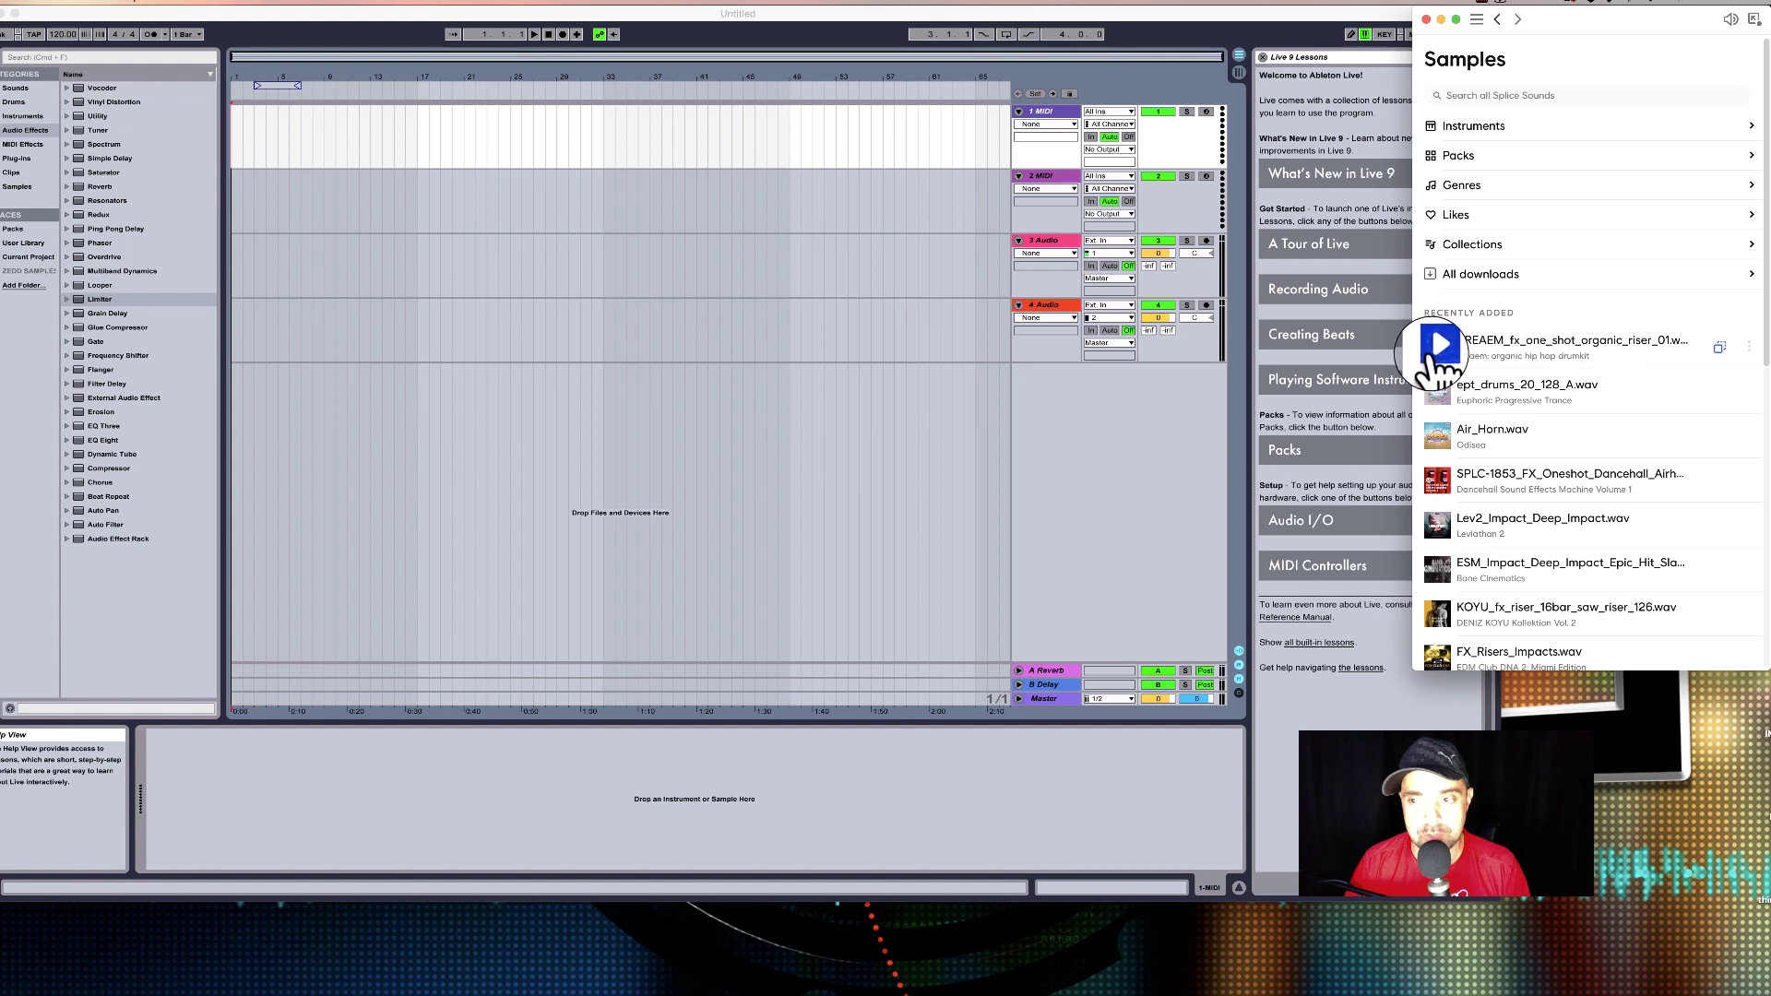
mouse_move(1474, 389)
drag(1481, 386, 513, 133)
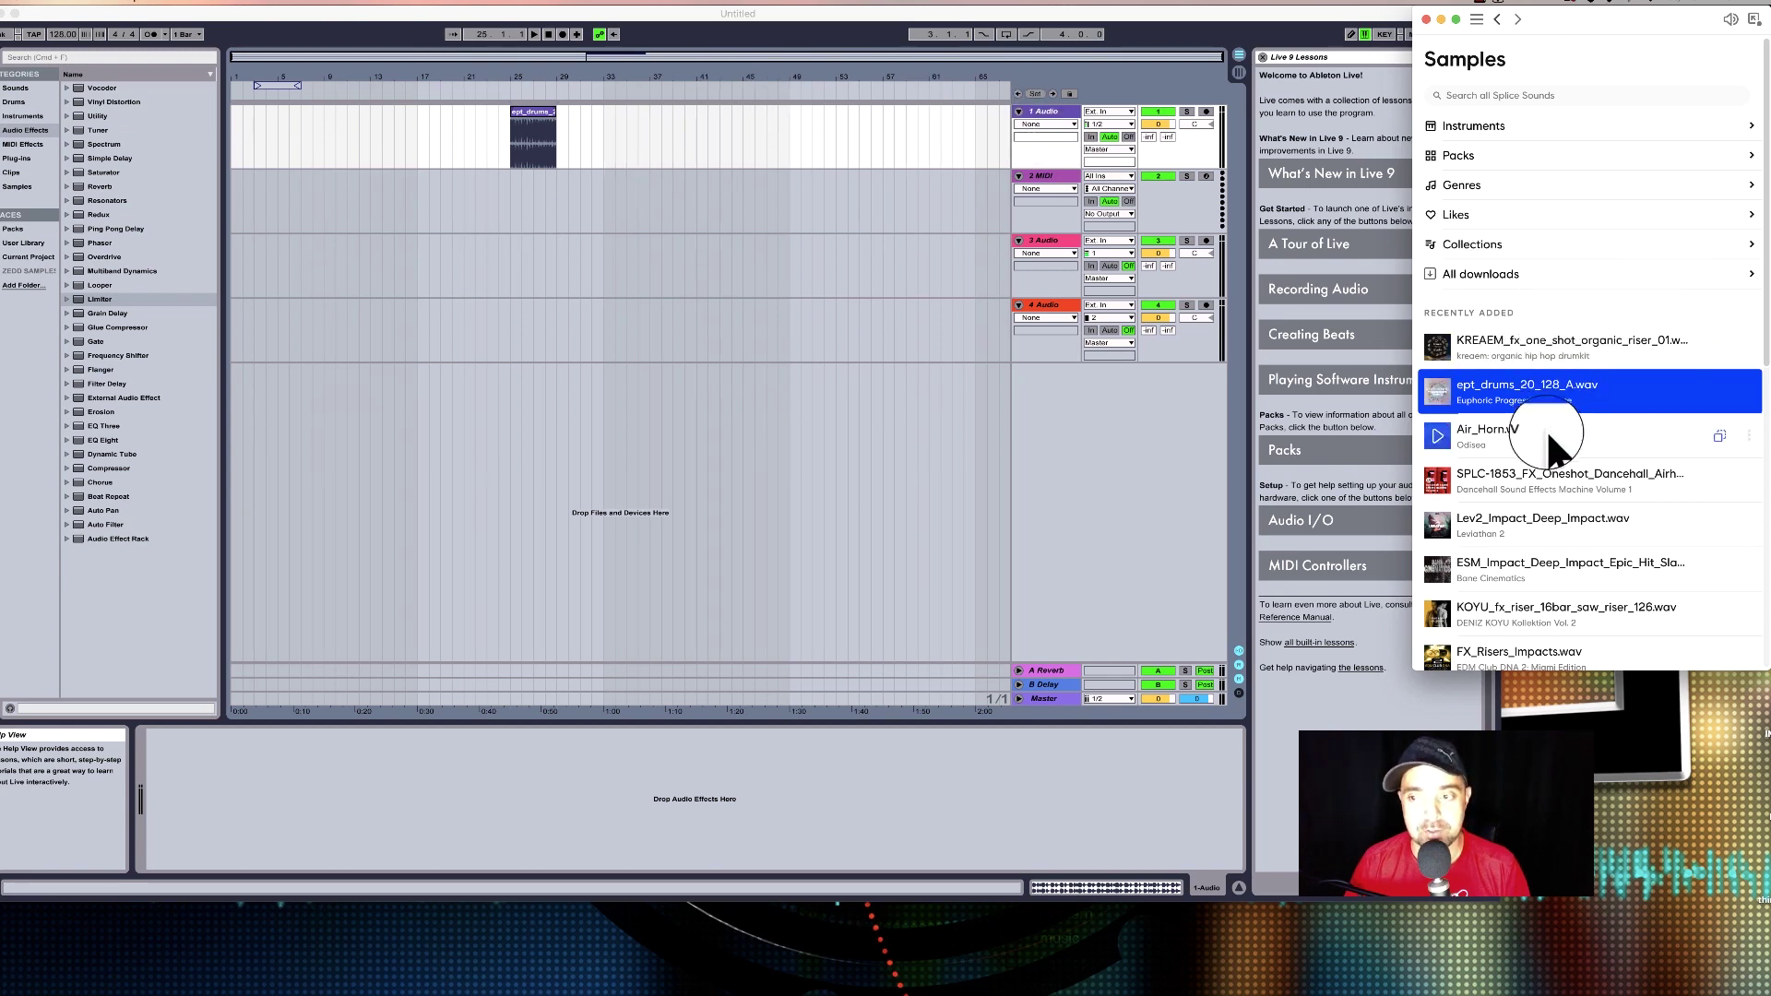
scroll(1547, 435, down, 6)
scroll(1540, 441, up, 7)
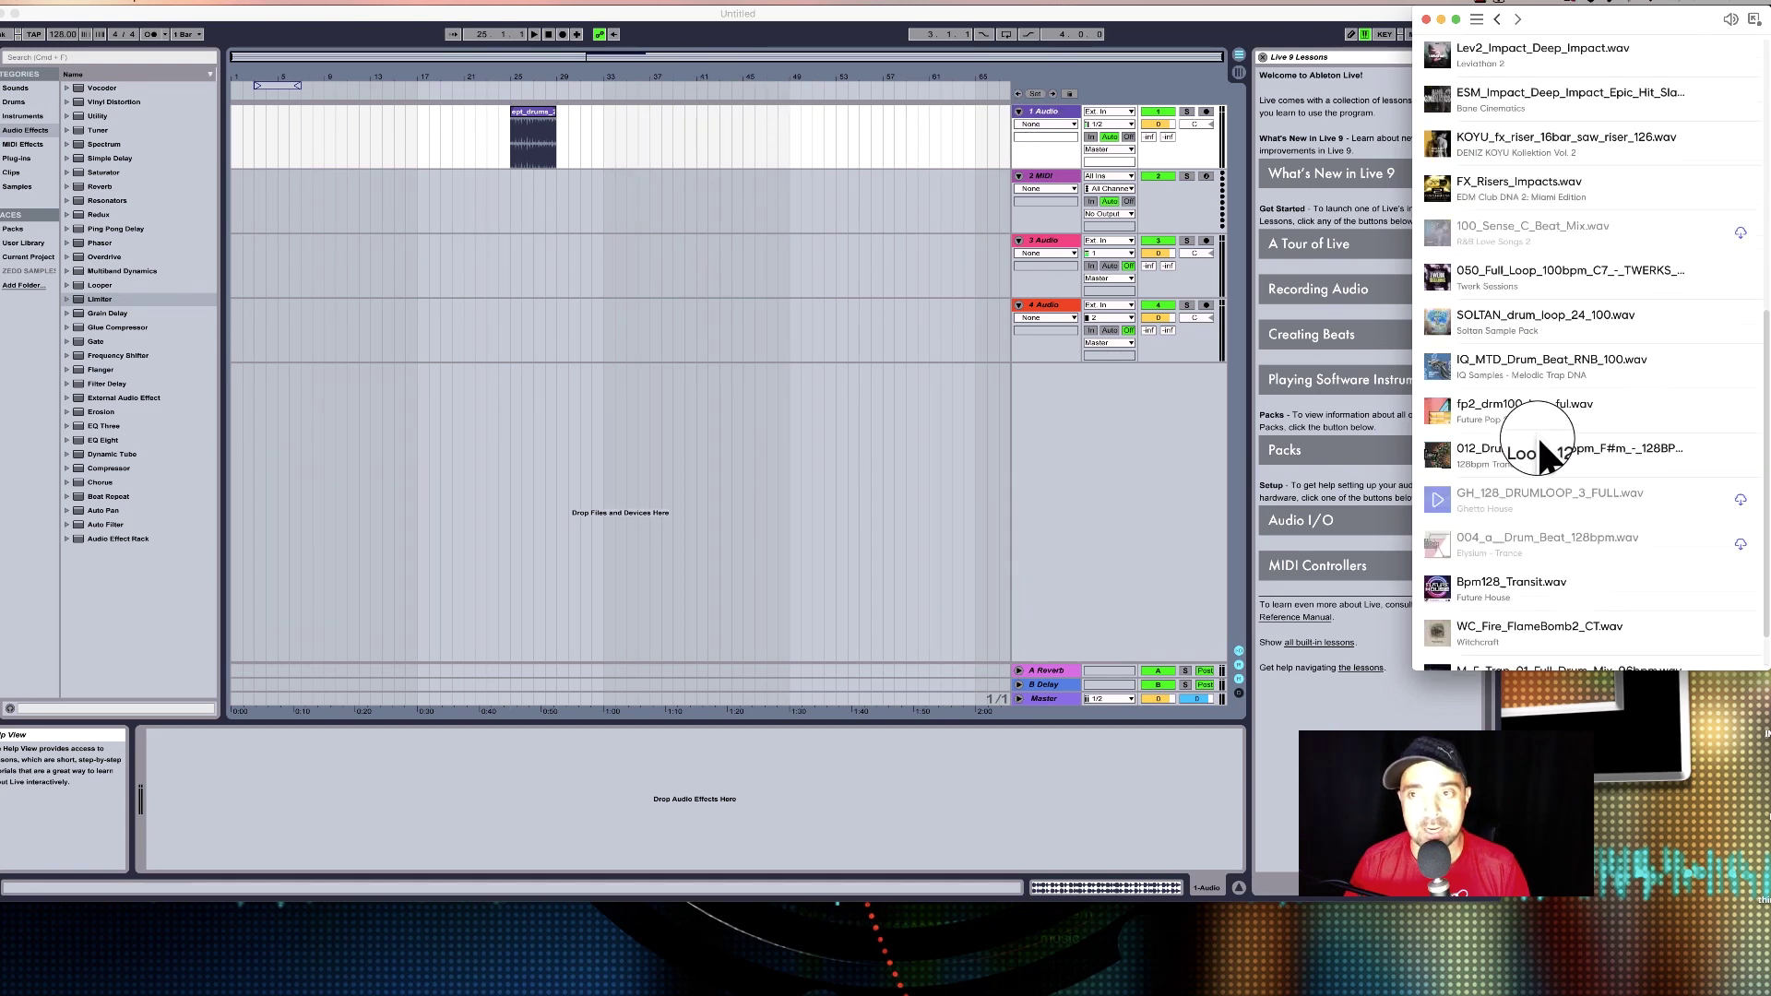
drag(525, 69, 274, 114)
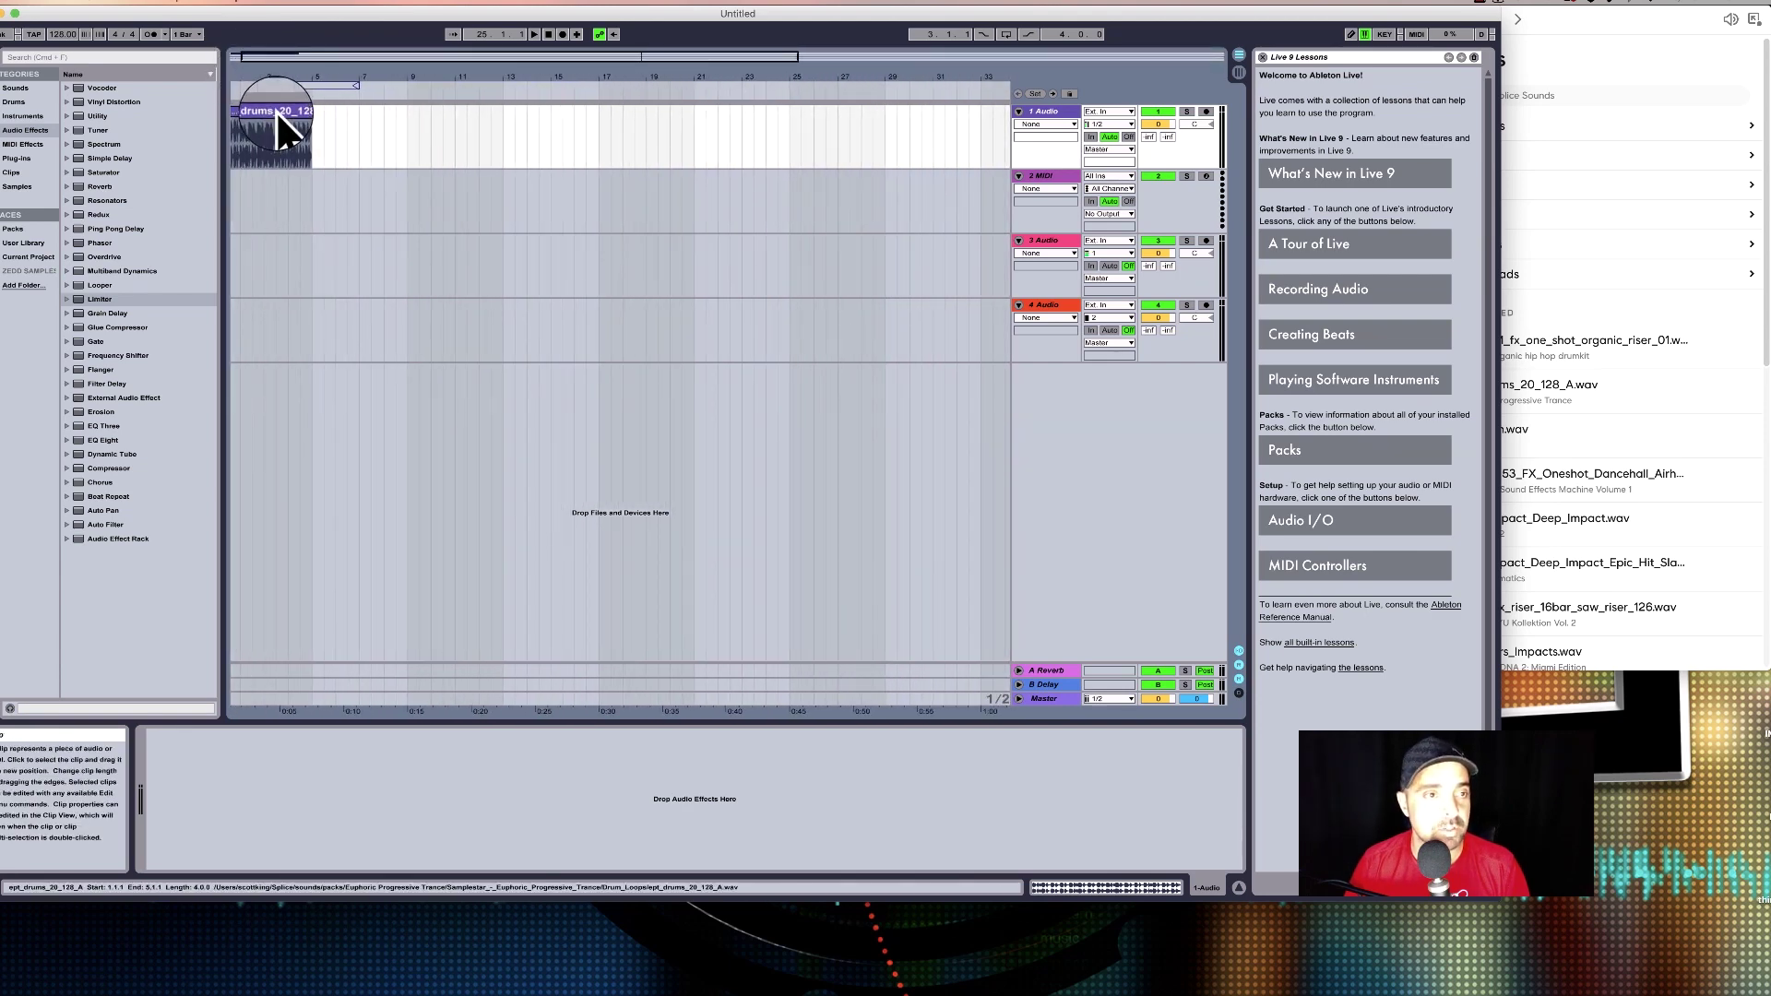
Open the drum loop clip and set its warp mode to Pro.
double_click(277, 112)
click(297, 817)
click(306, 883)
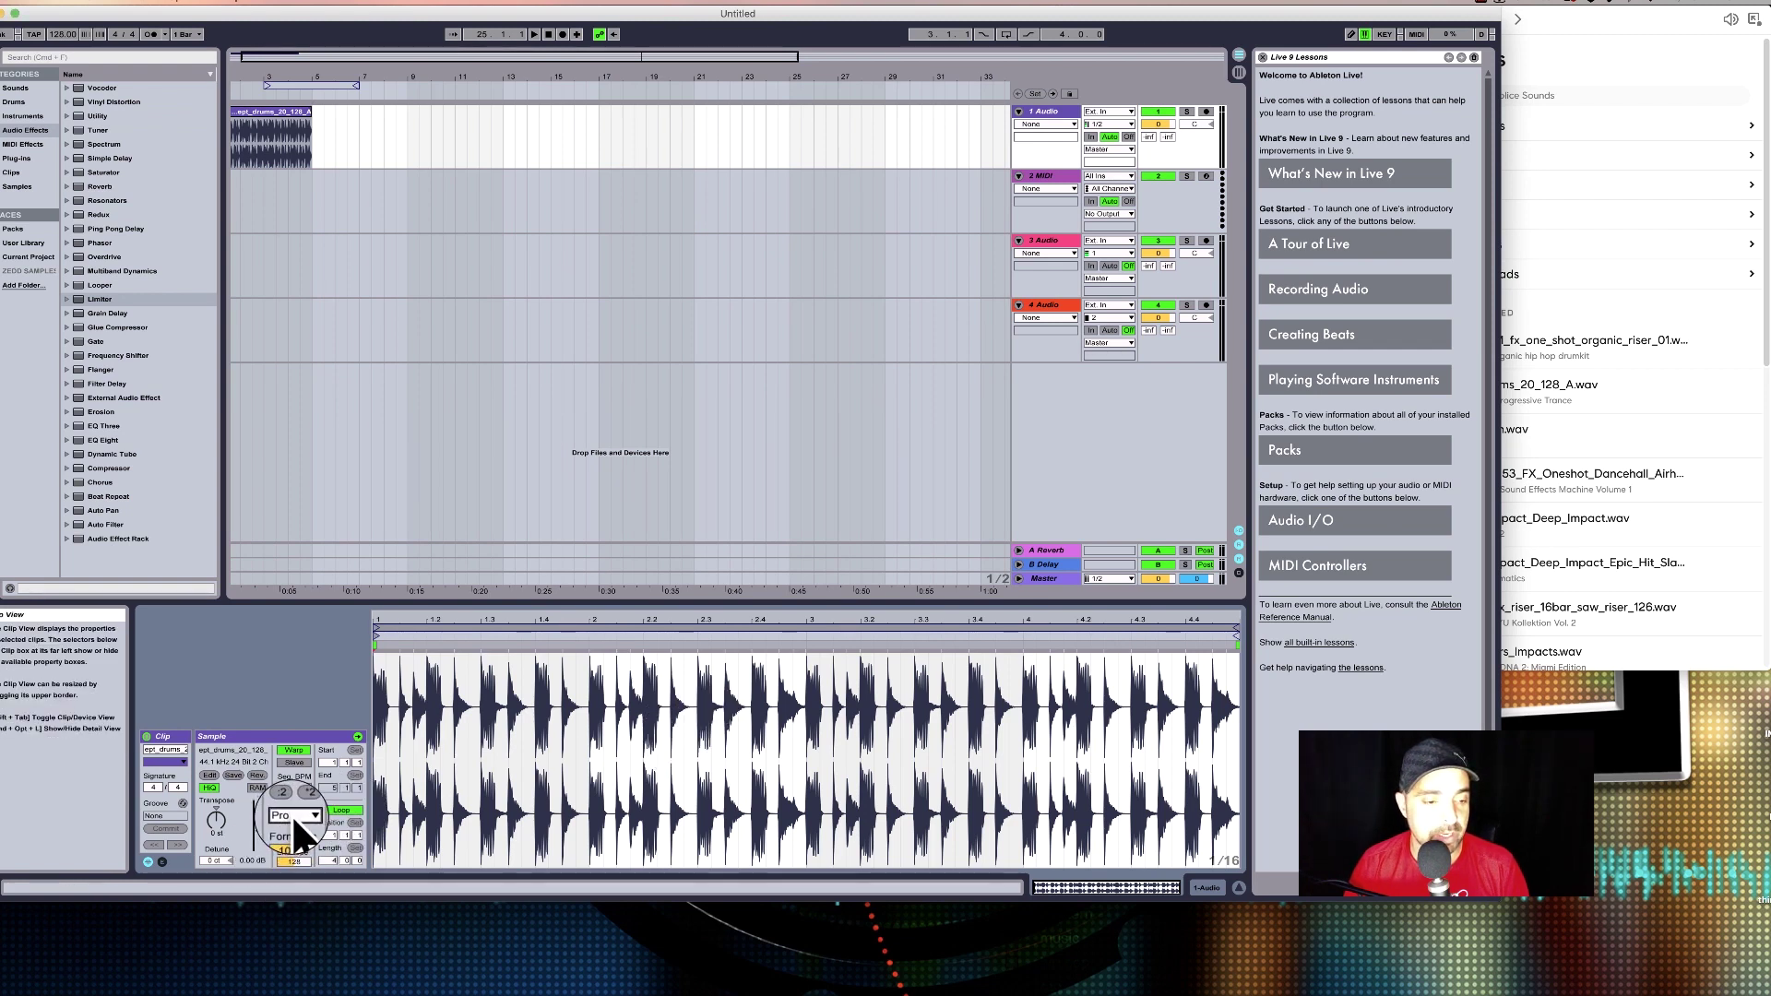
Duplicate the drum loop into four back-to-back clips filling bars 1 to 16 of the first track.
drag(1501, 907, 1569, 932)
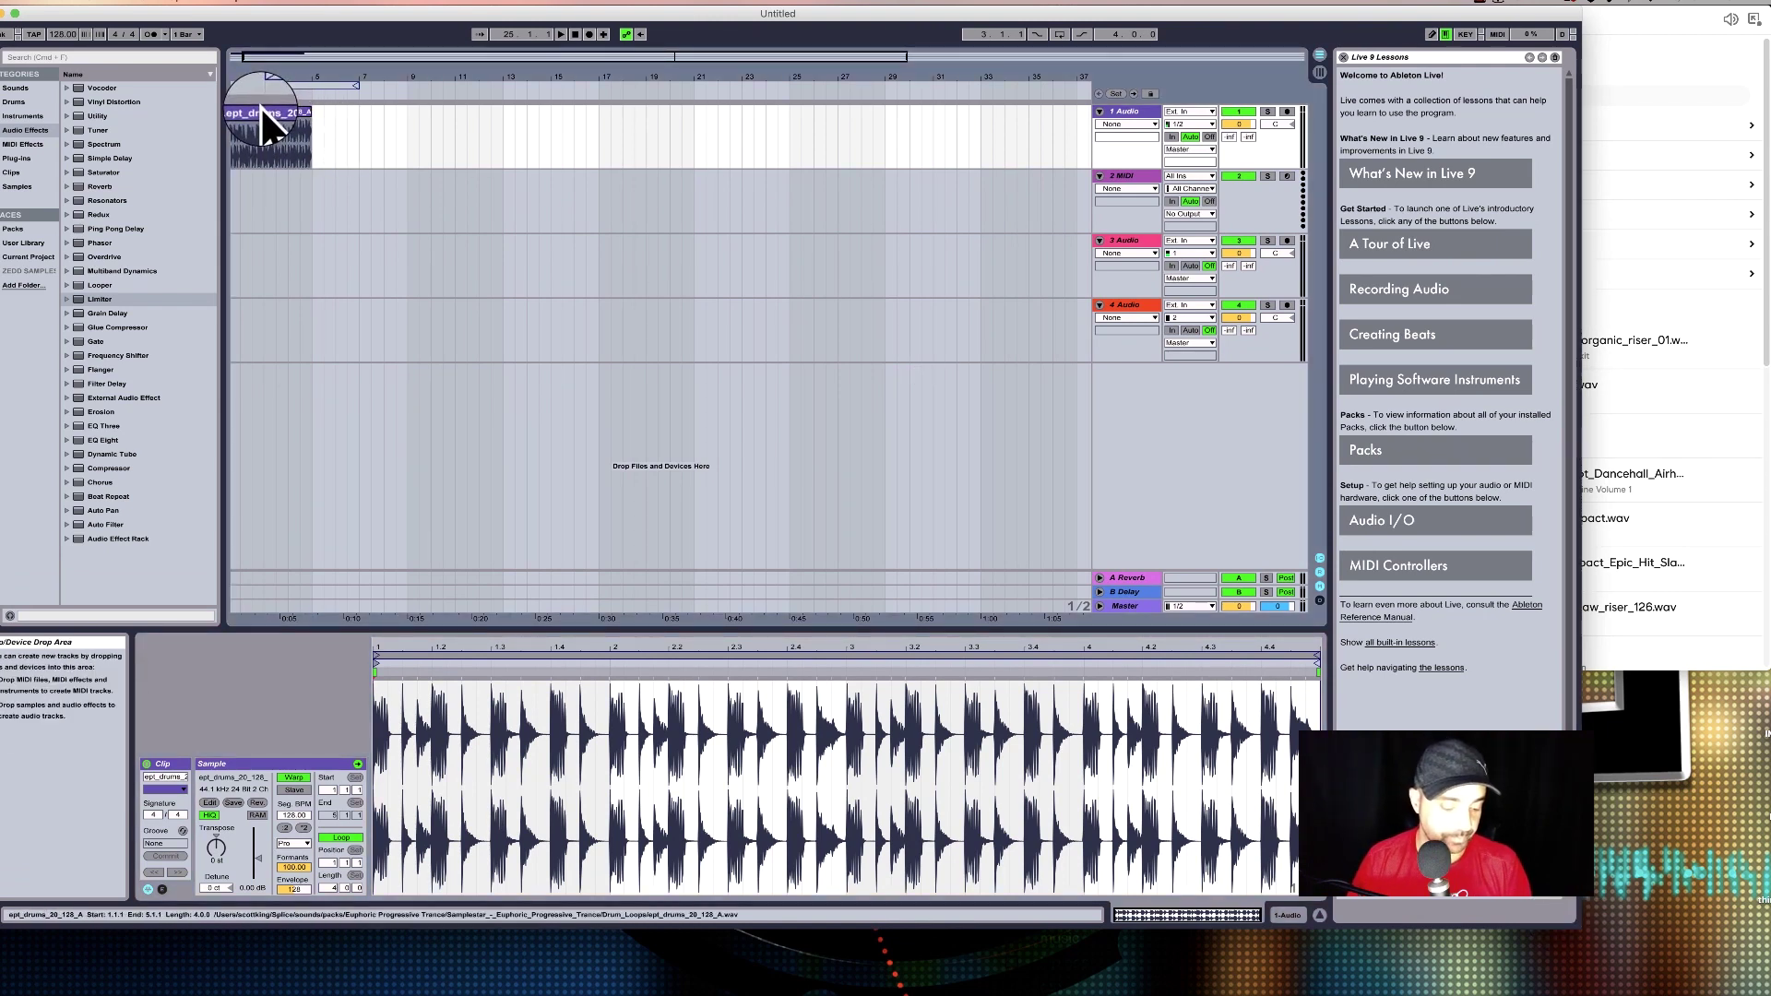
key(super+d)
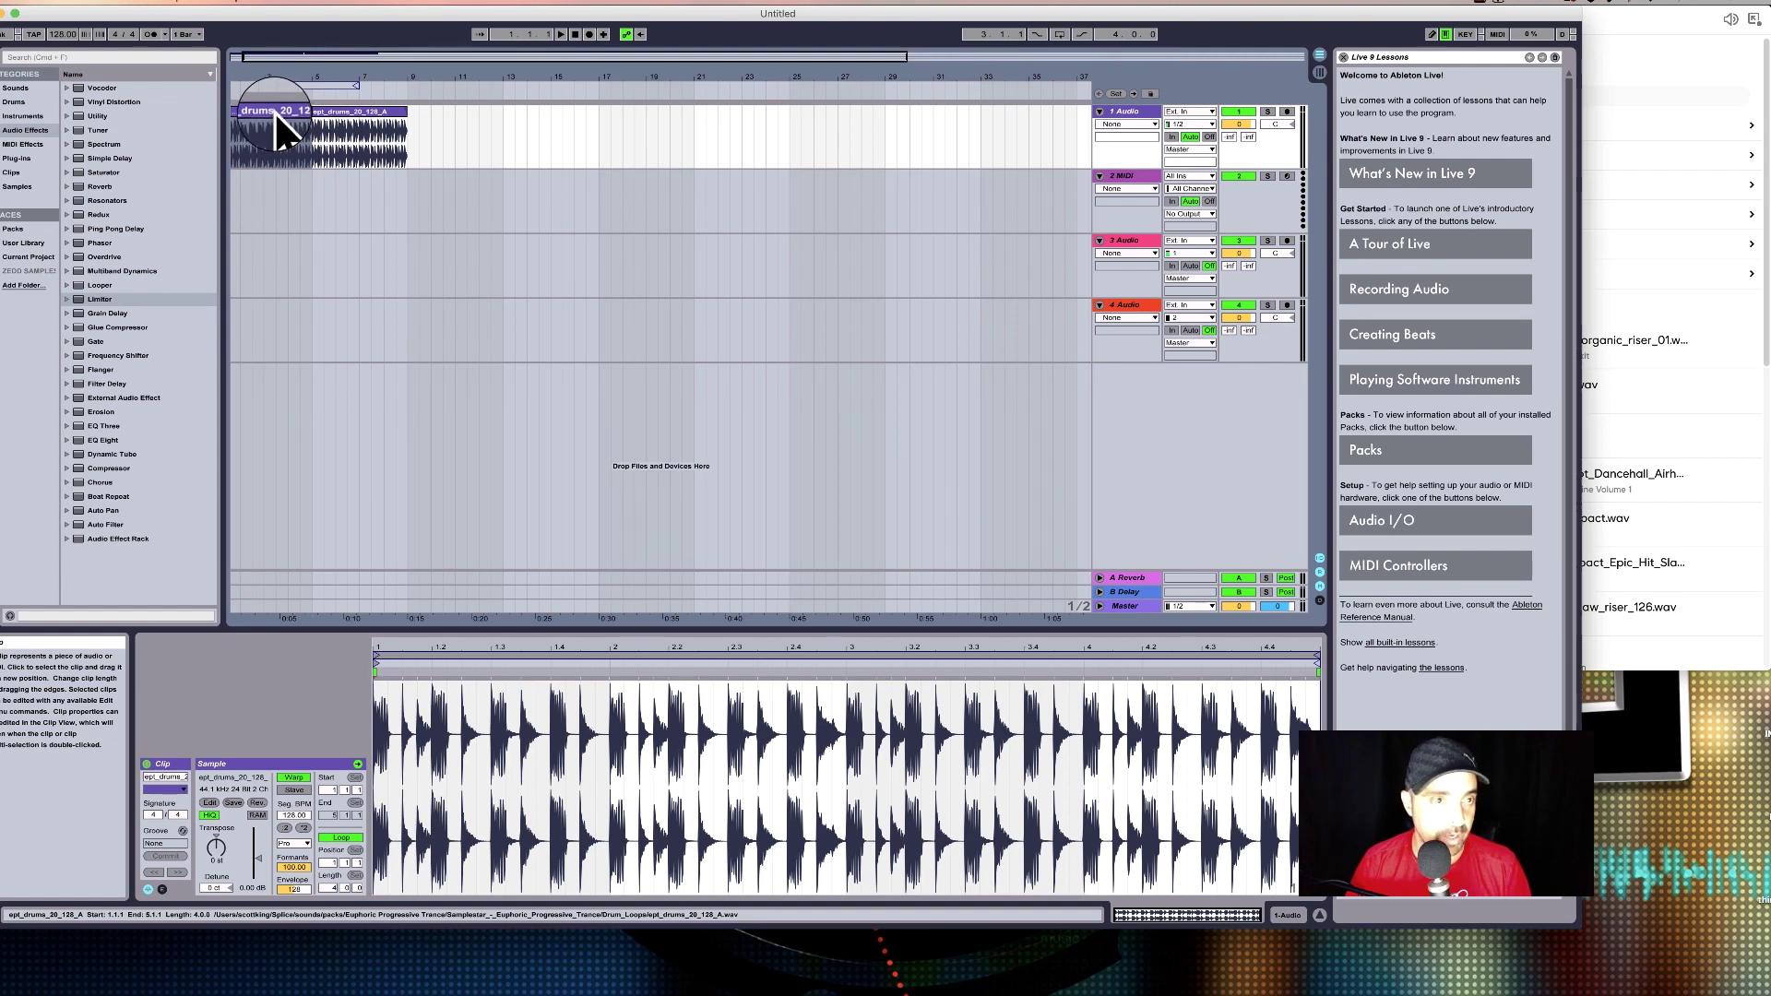
shift+click(384, 111)
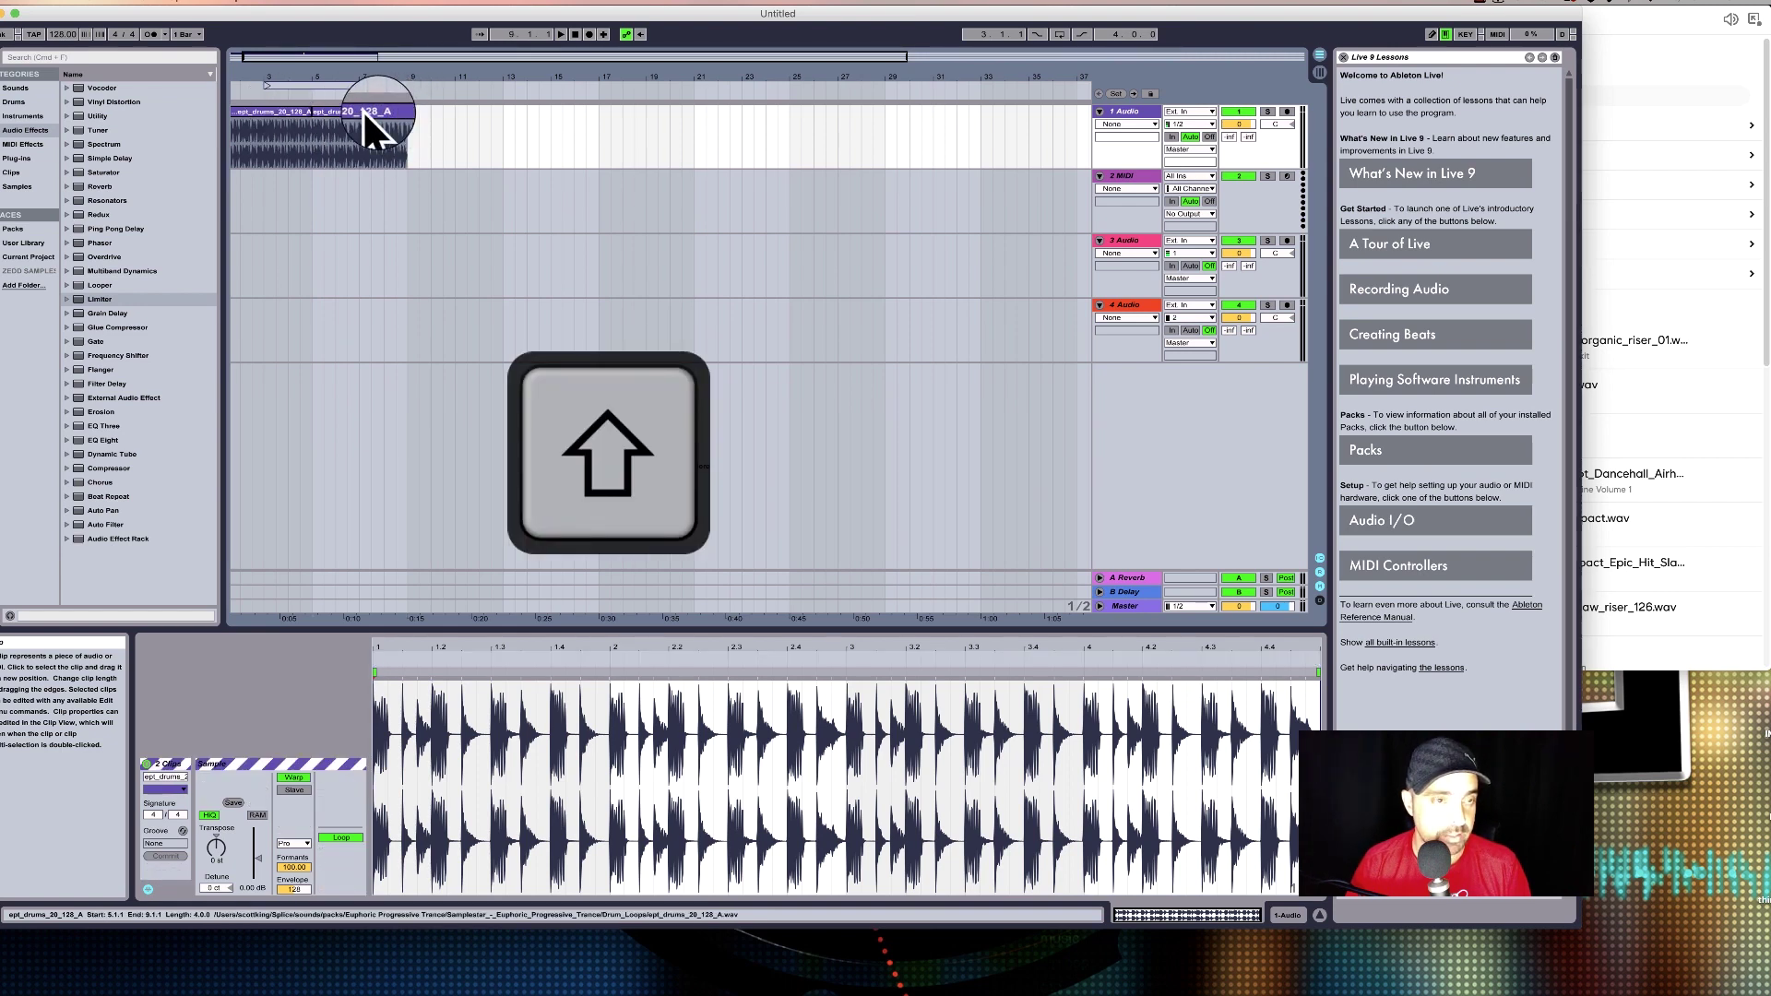
key(super+d)
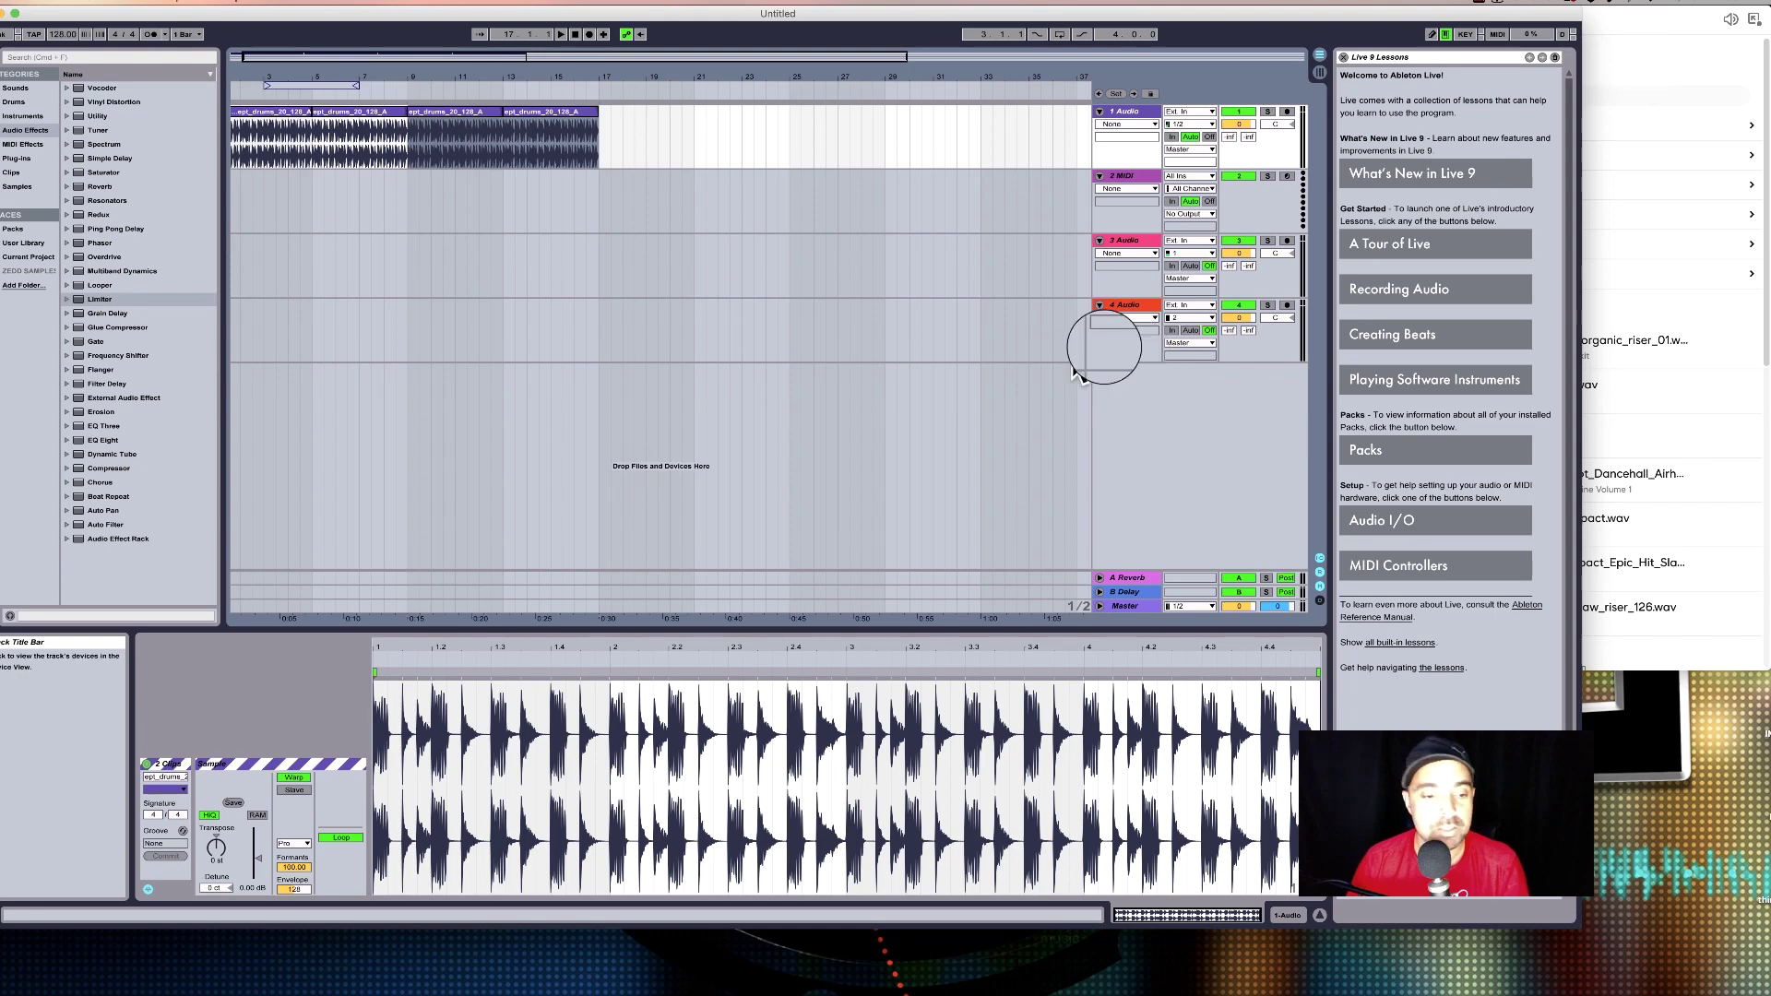
Switch to iTunes and bring Twerk (feat. Cardi B) into the third track, starting at bar 17 where the drums end.
click(704, 989)
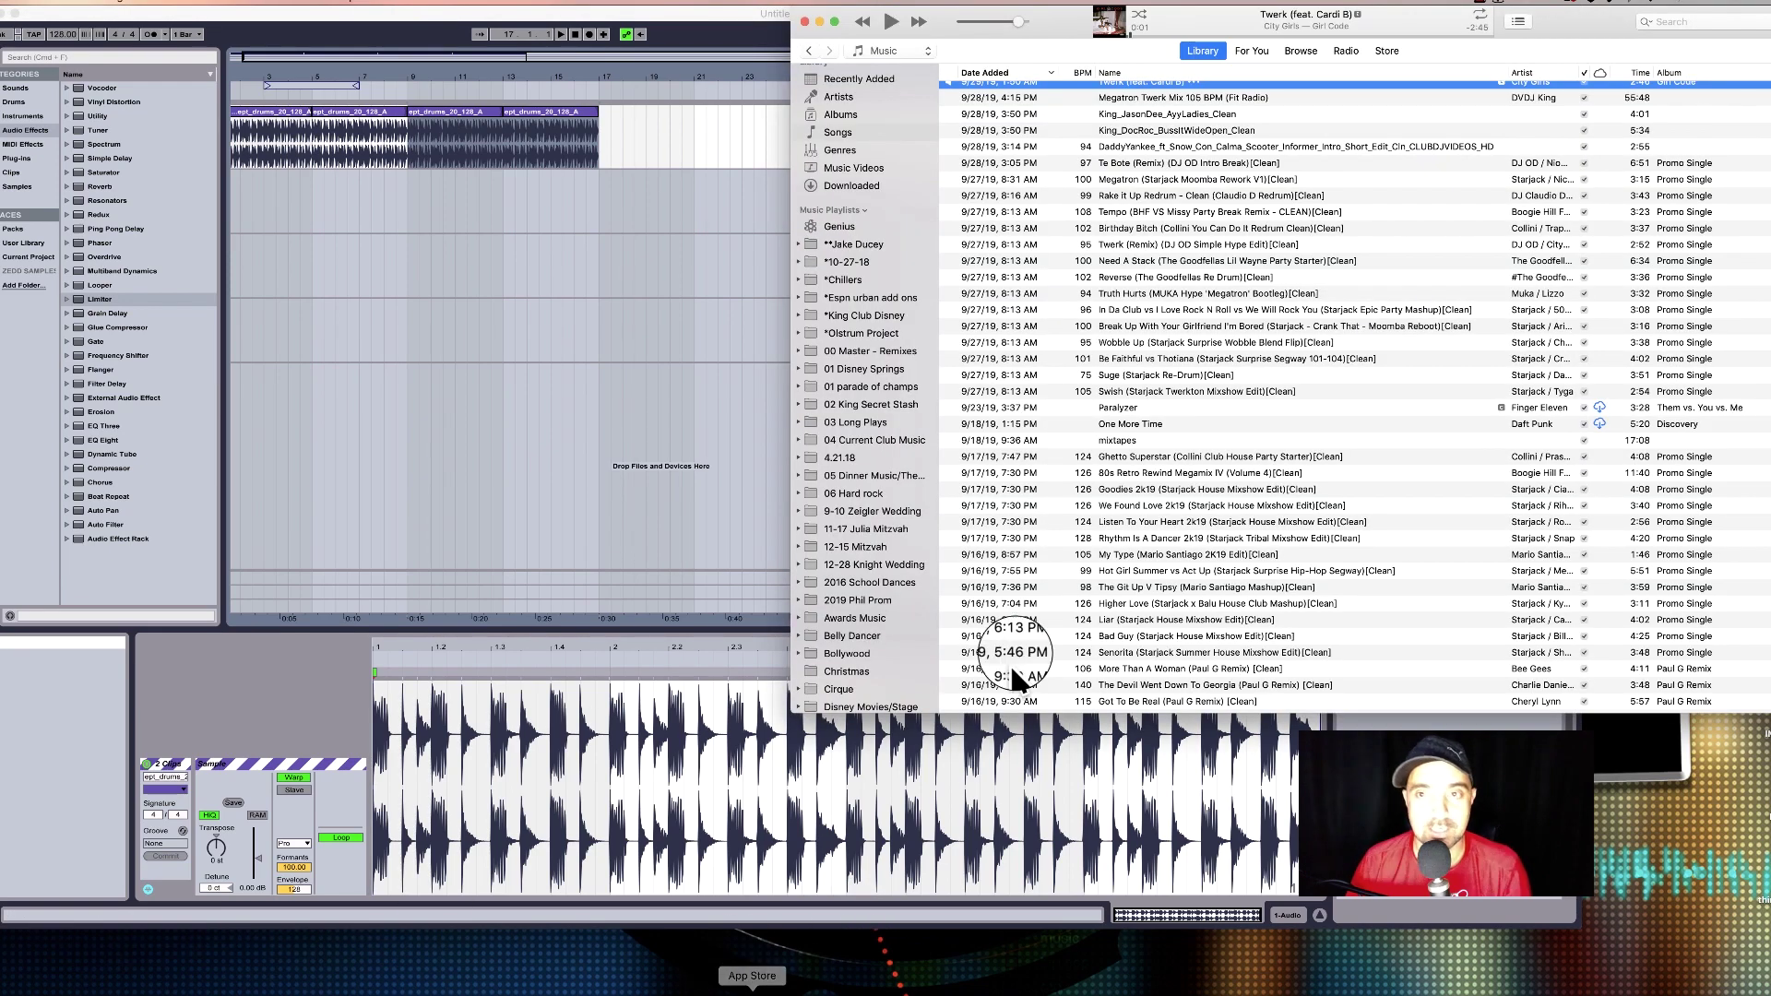
scroll(1381, 248, up, 1)
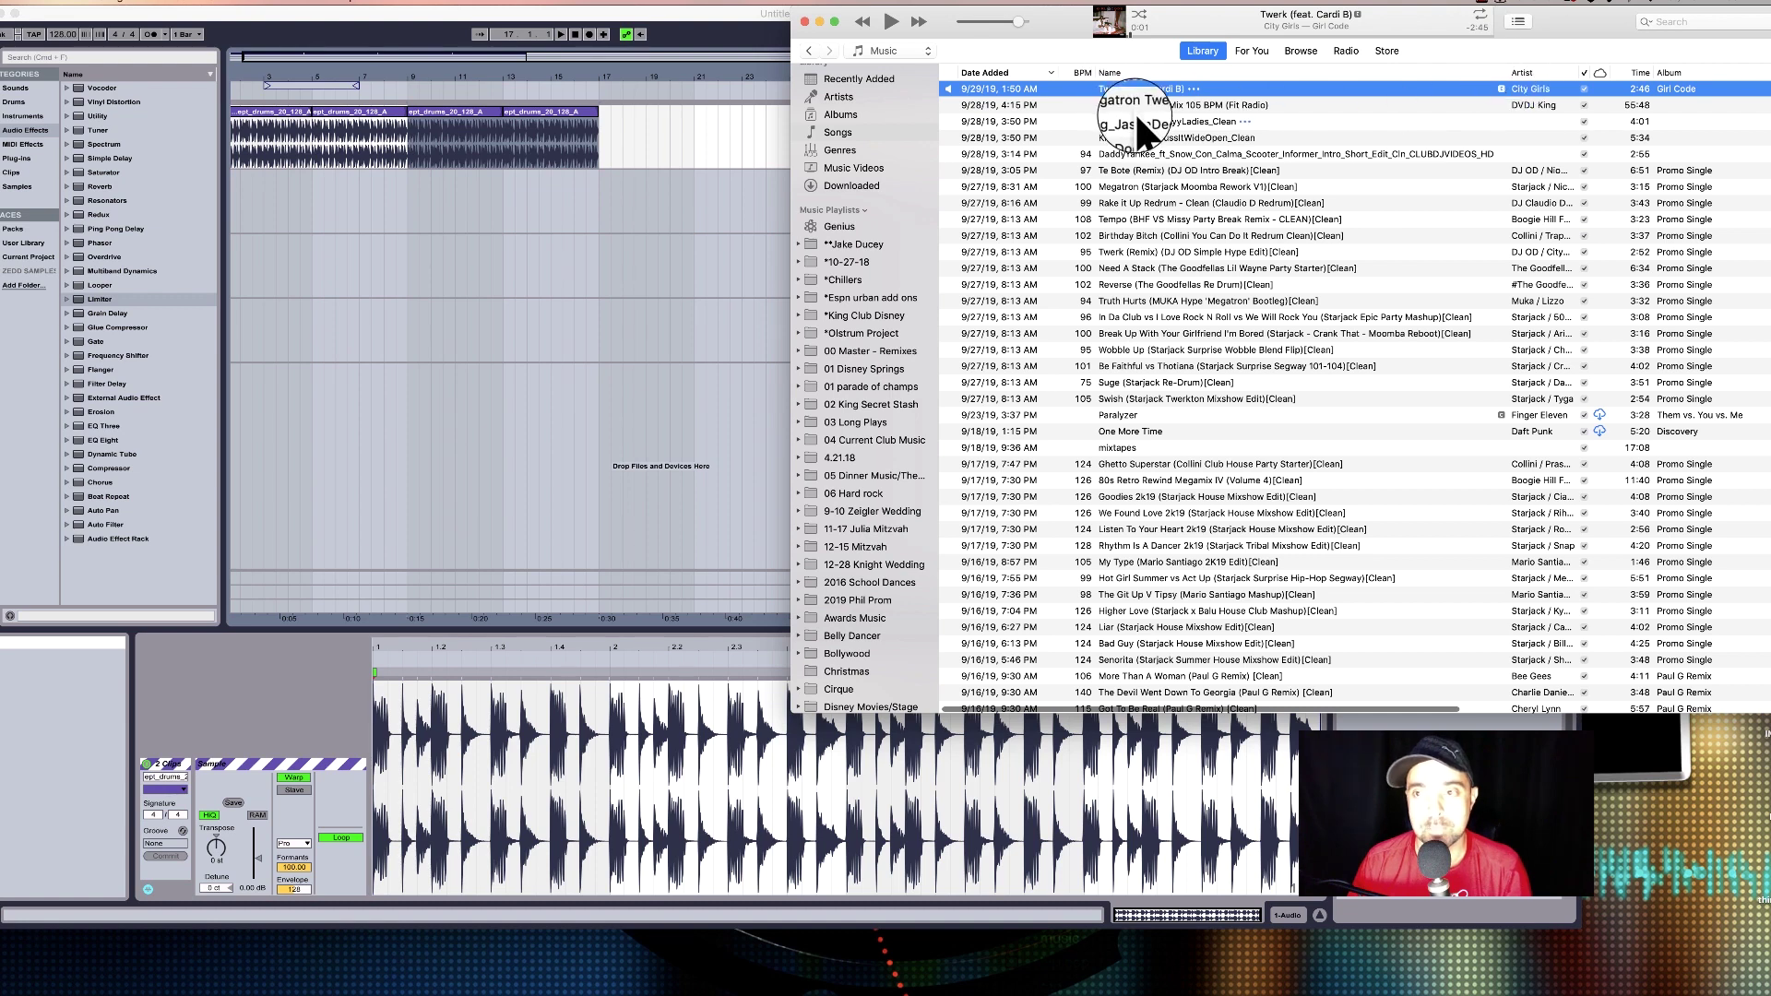
drag(980, 124, 605, 277)
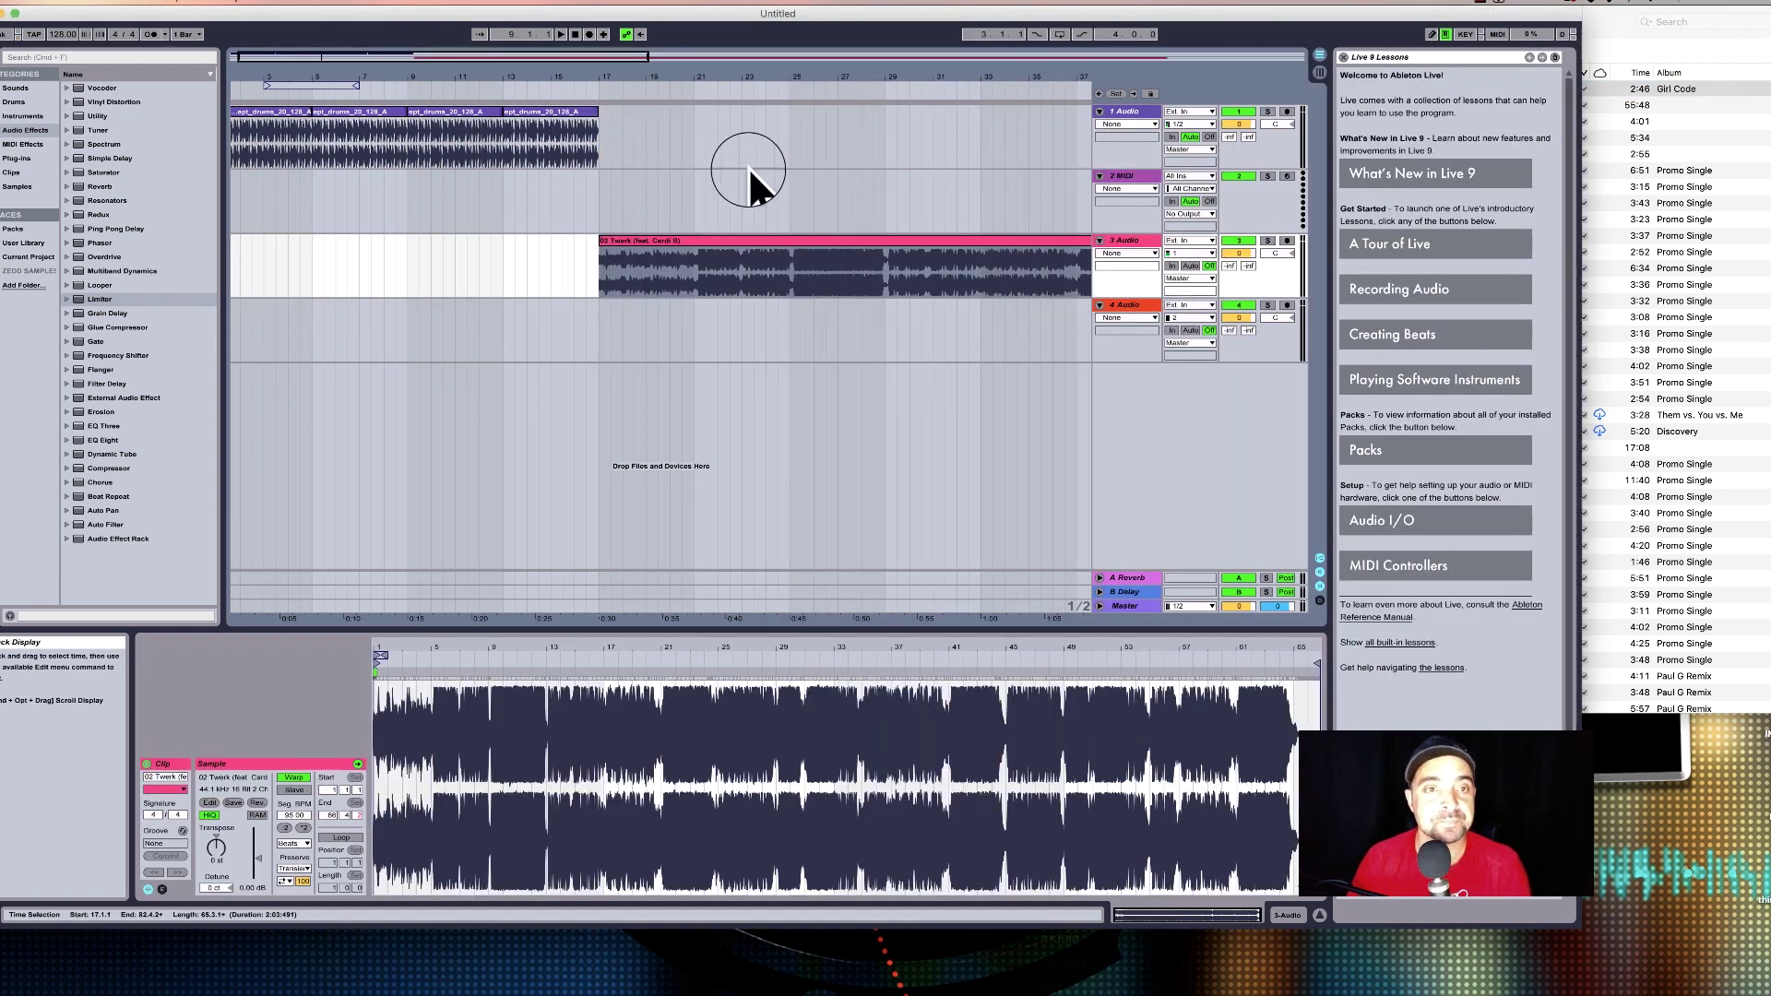
Set the Twerk clip's warp mode to Pro.
drag(692, 59, 422, 73)
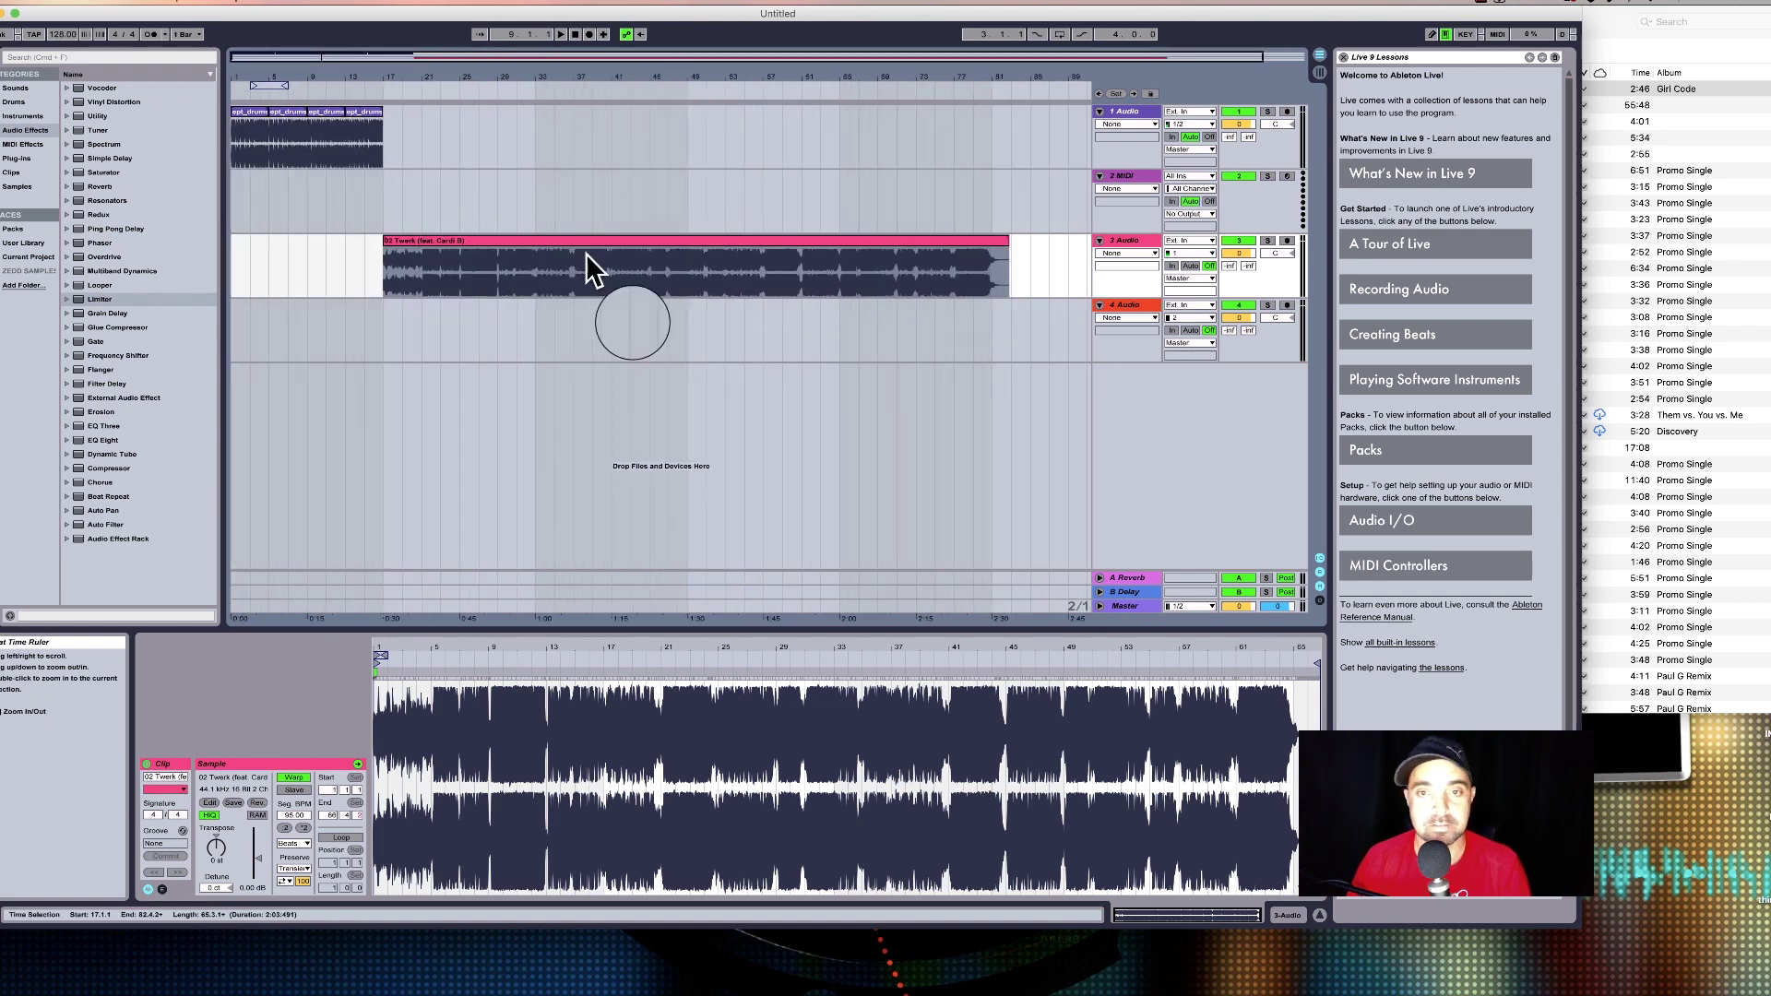
click(296, 841)
click(304, 959)
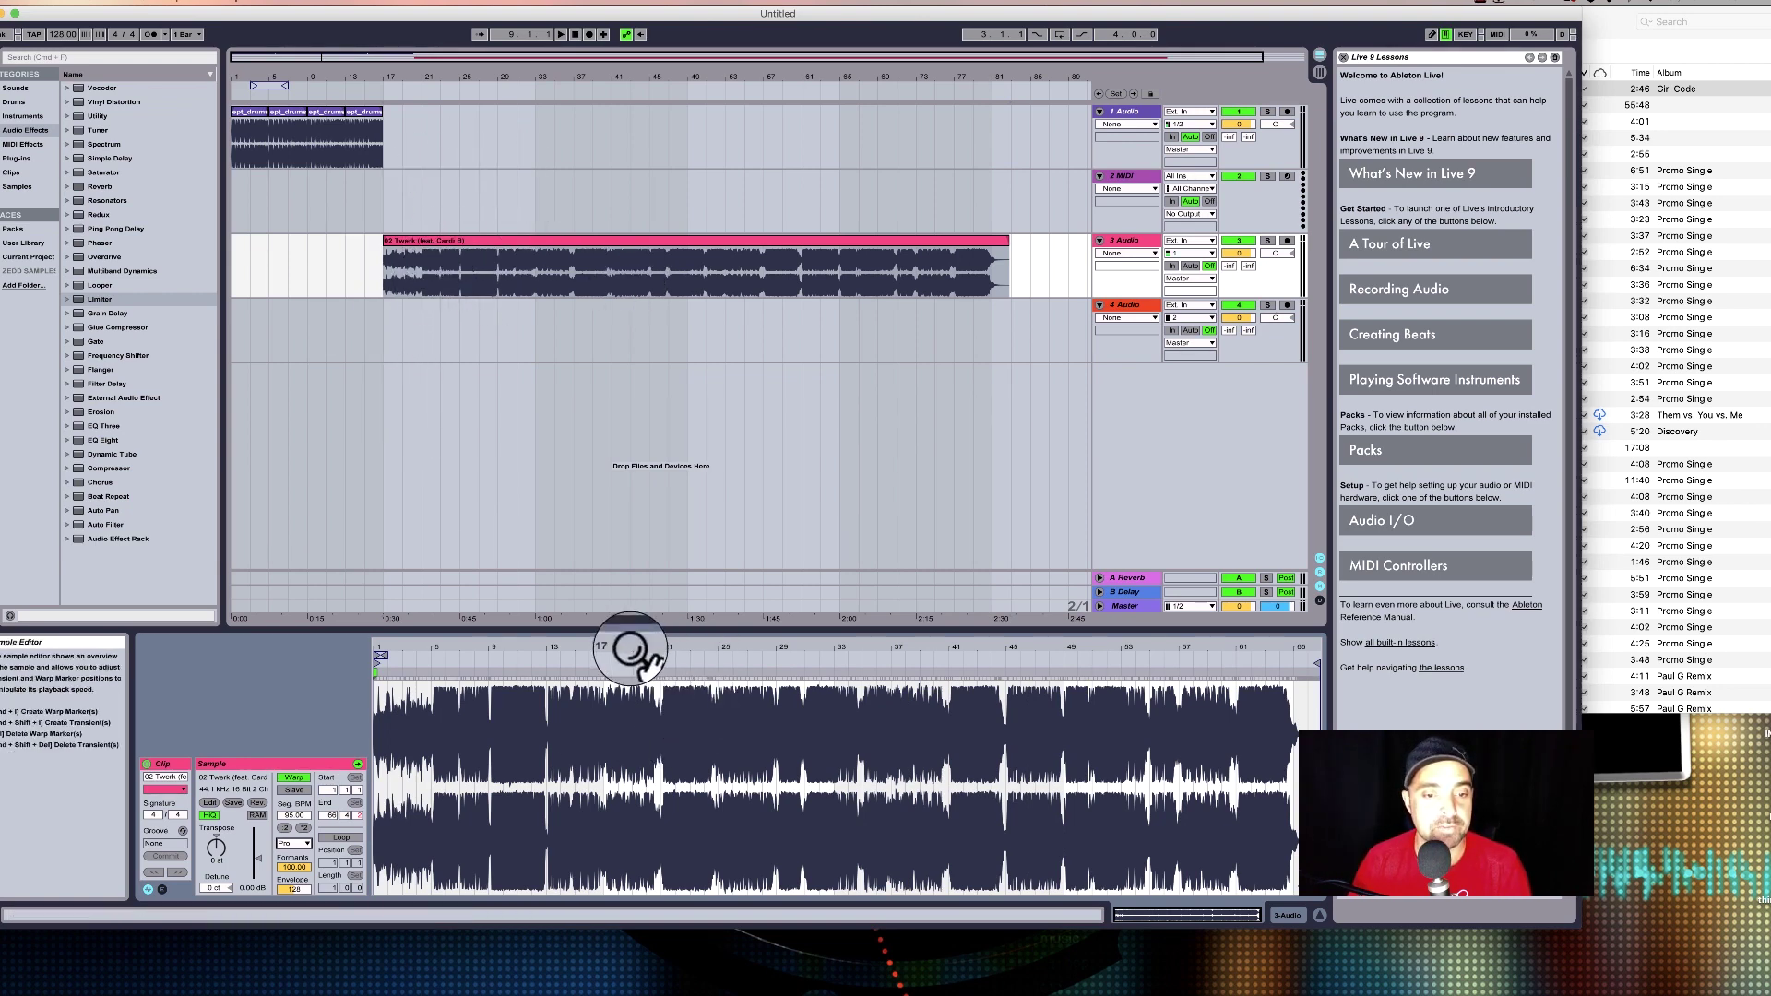
Set 1.1.1 on the strong downbeat transient near bar 5 of the Twerk sample.
drag(667, 647, 715, 563)
scroll(723, 695, left, 3)
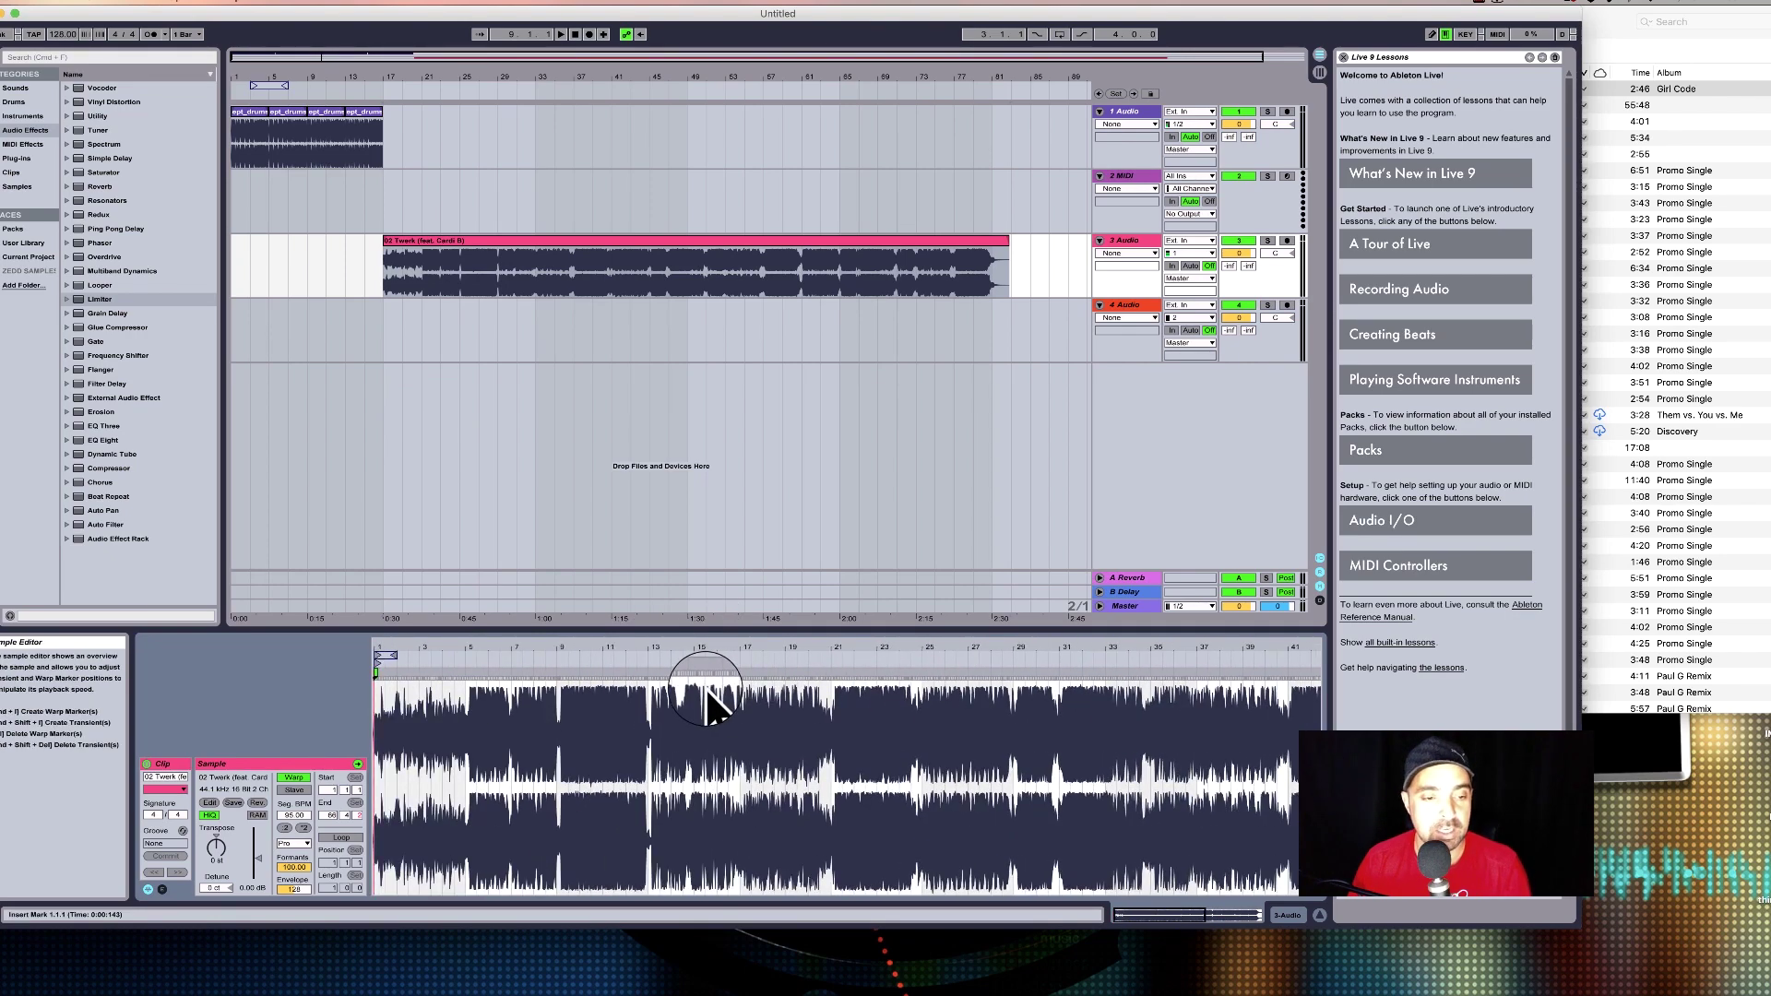
drag(462, 645, 462, 728)
scroll(608, 712, left, 6)
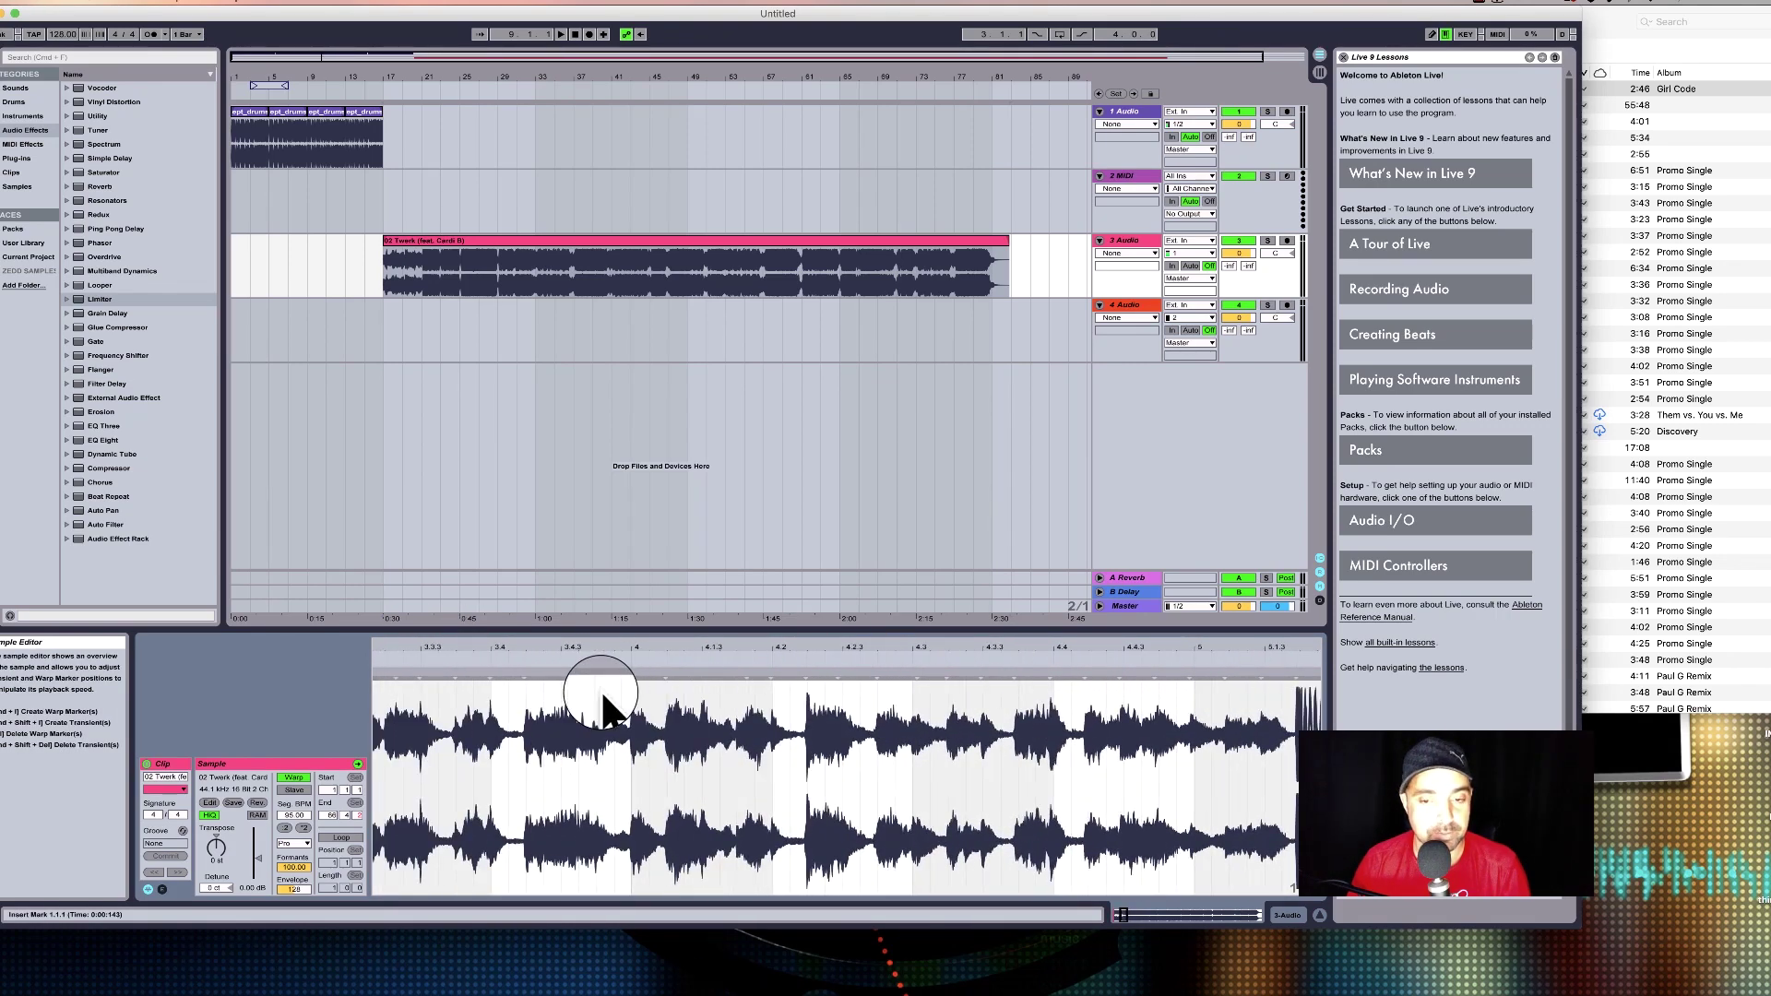
scroll(602, 694, right, 4)
drag(862, 637, 869, 647)
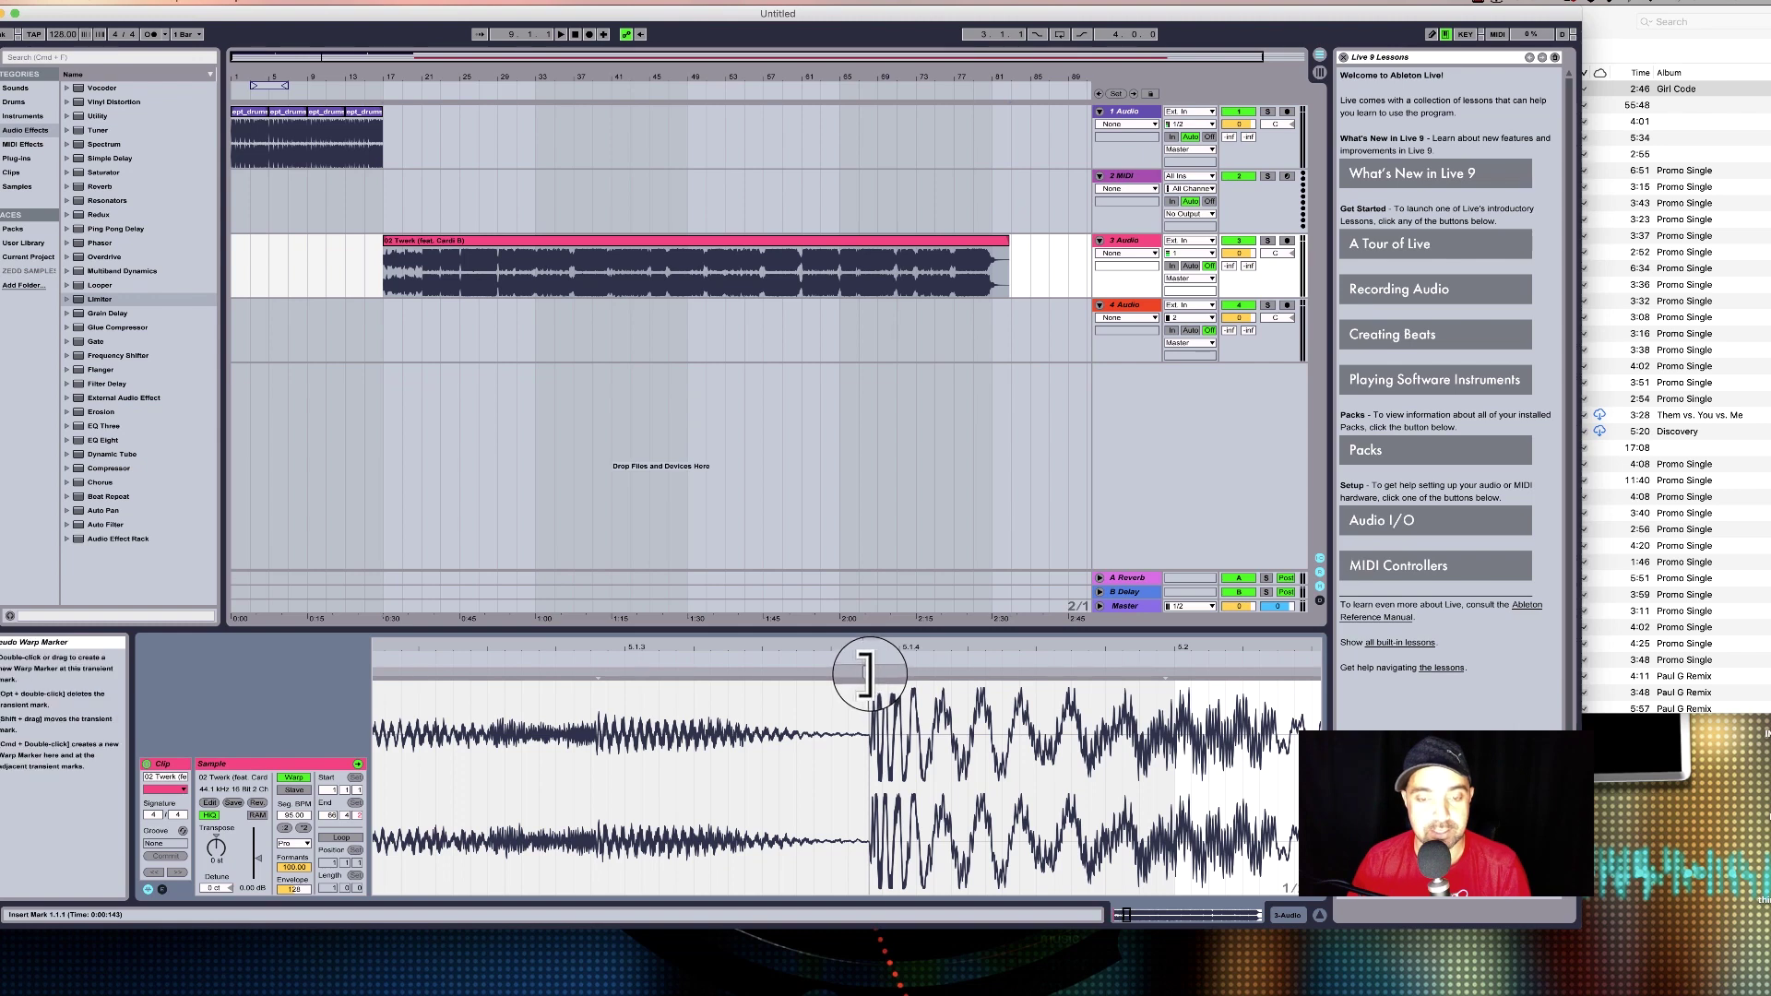
right_click(866, 673)
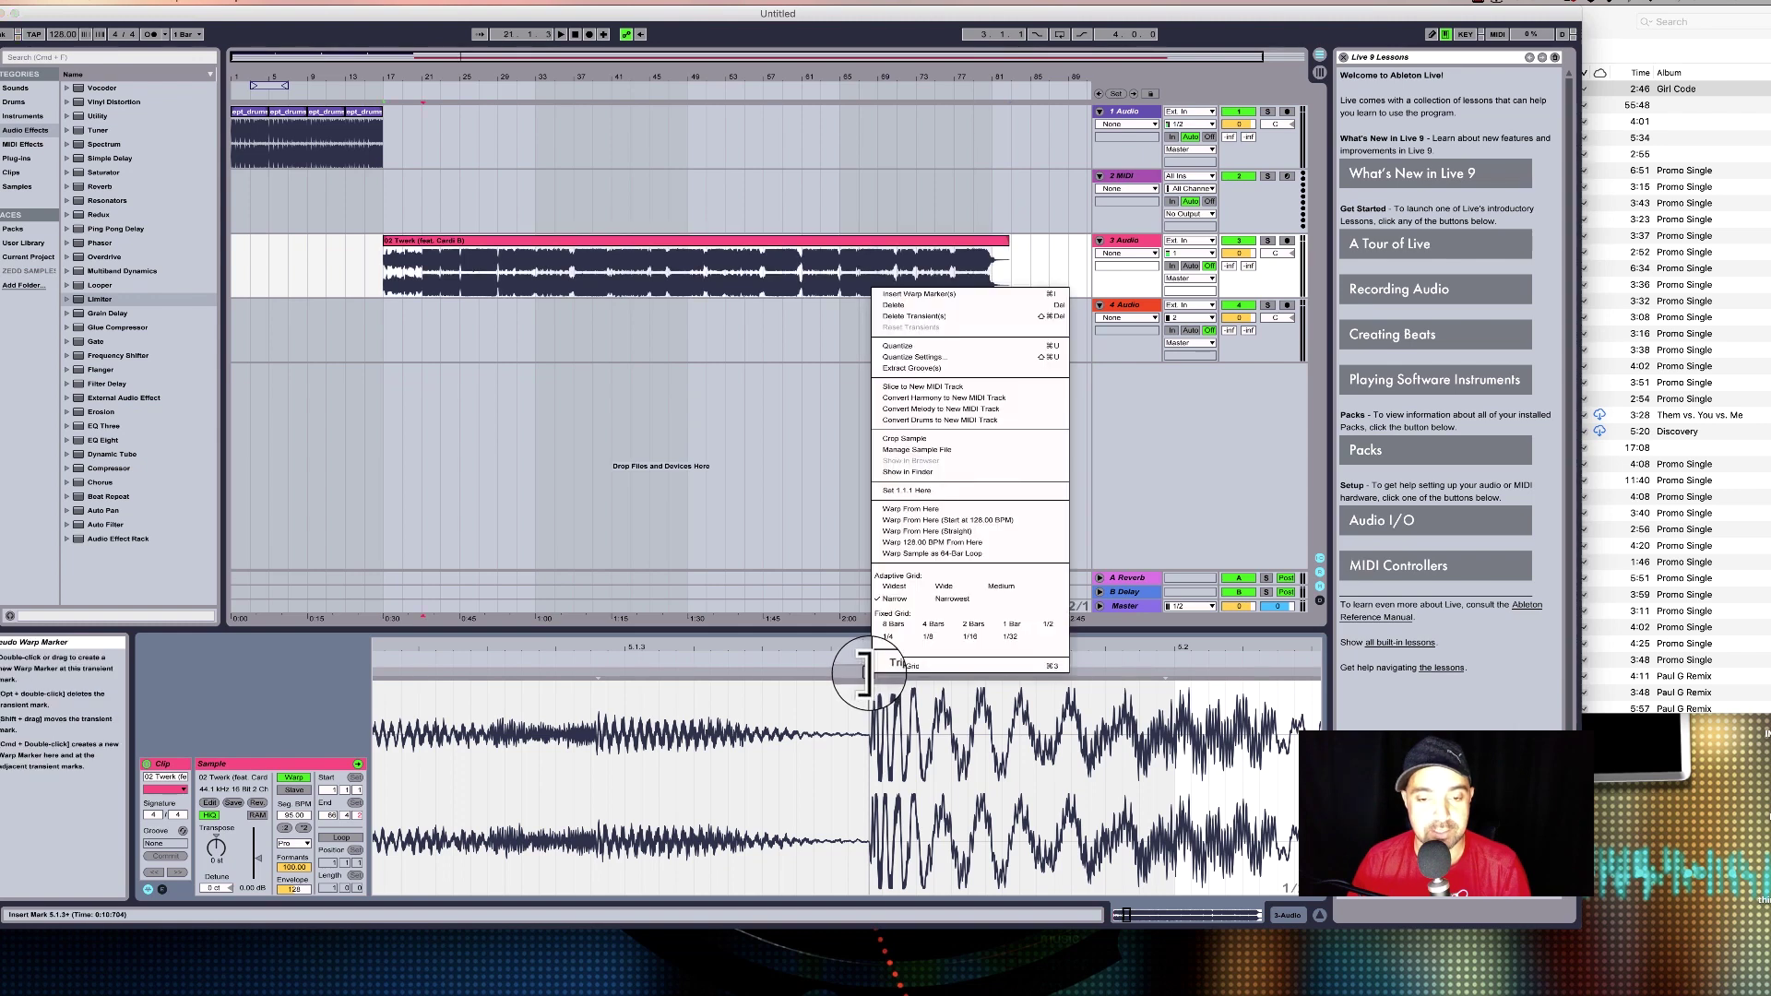
click(924, 489)
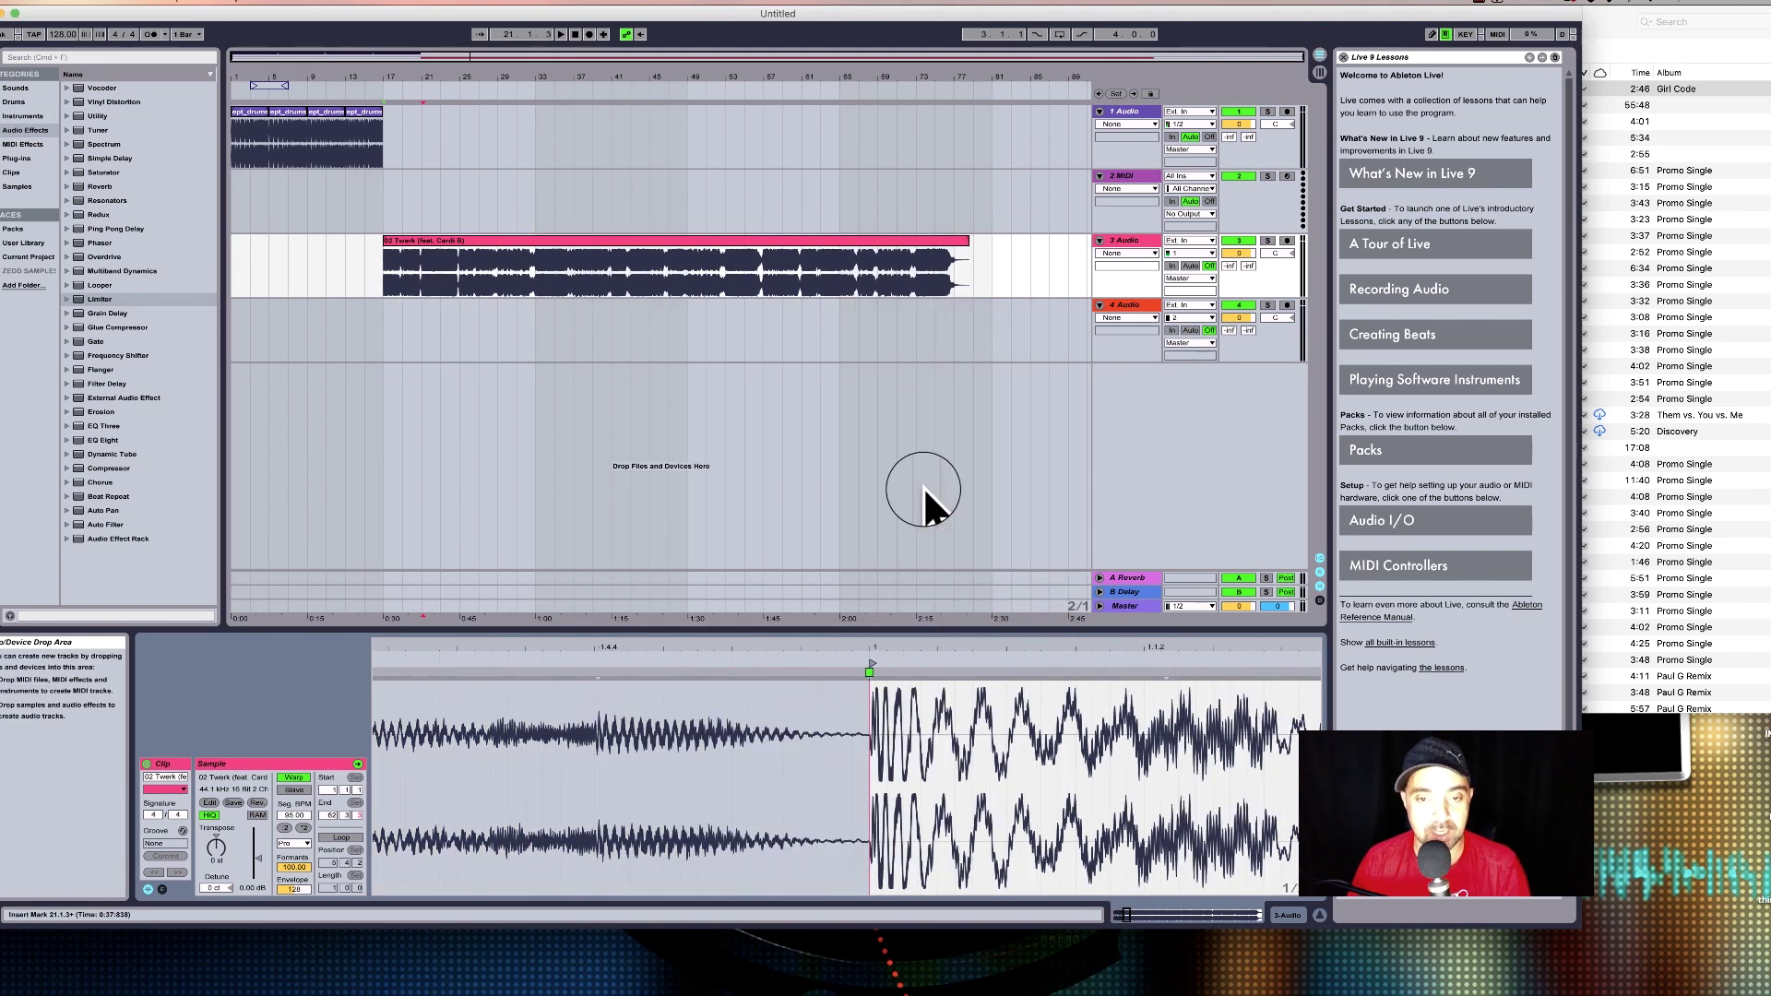
Apply Warp From Here (Straight) at the Twerk clip's new 1.1.1 marker.
mouse_move(871, 648)
mouse_down()
mouse_move(871, 579)
mouse_move(871, 660)
mouse_move(870, 646)
mouse_up()
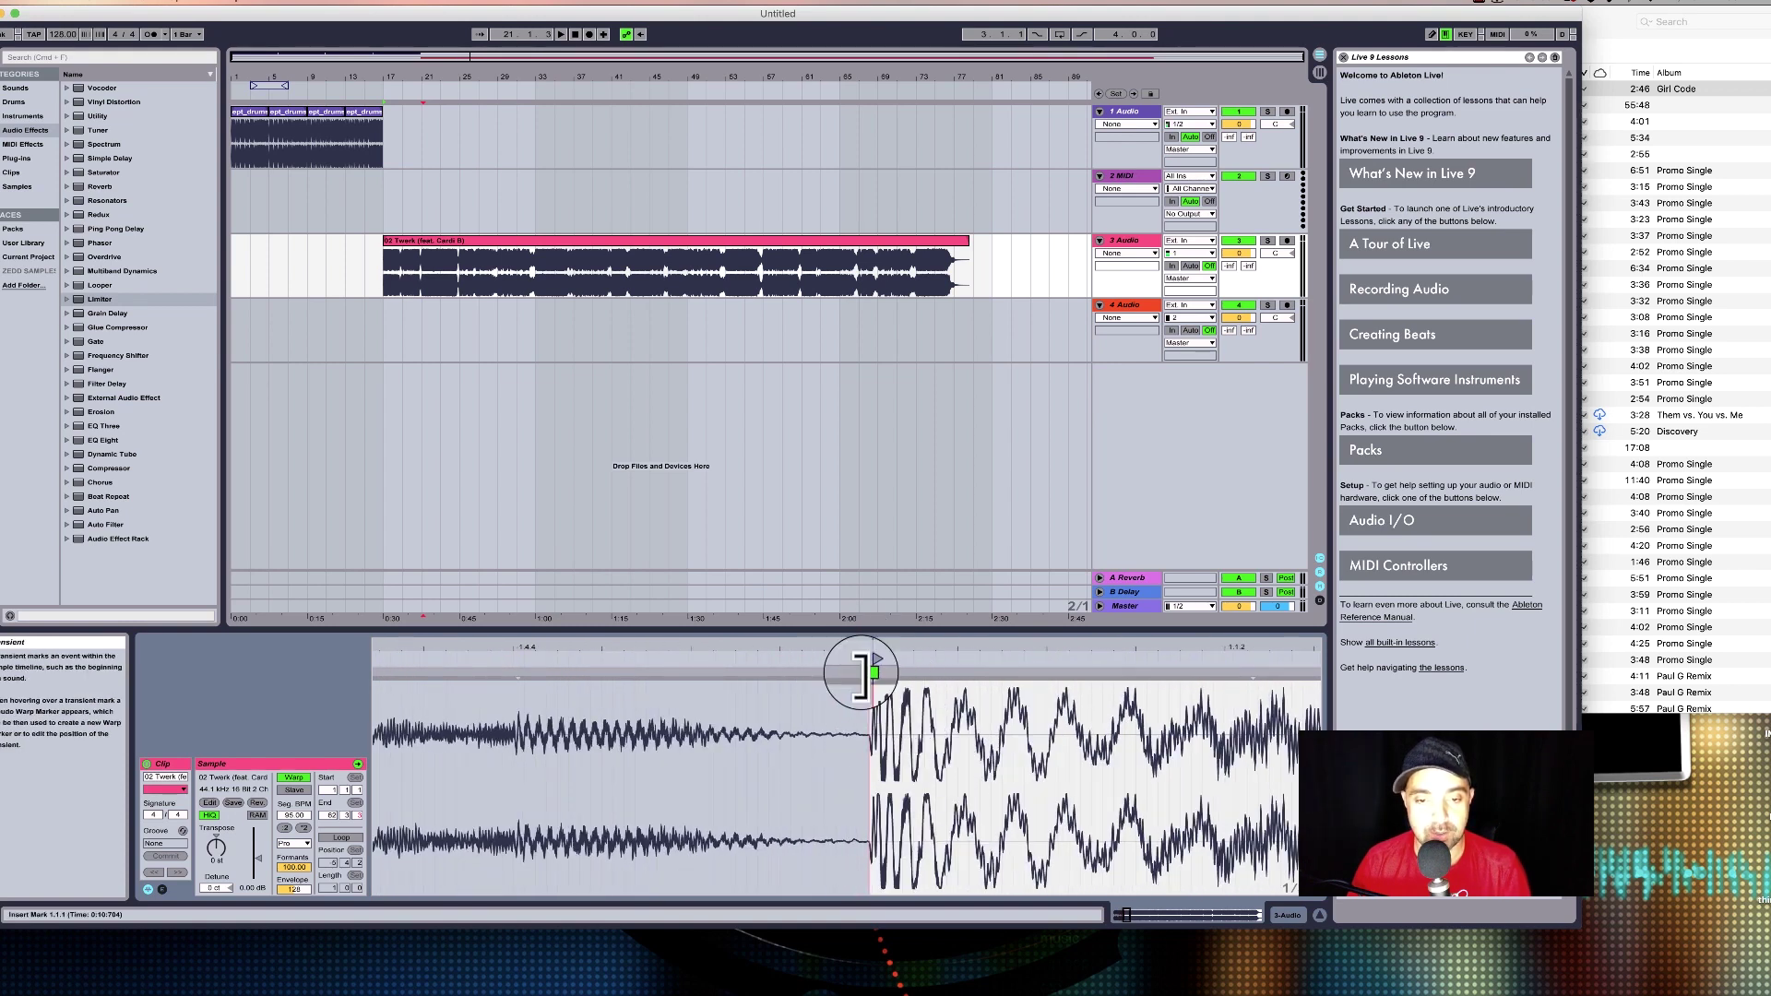
right_click(865, 671)
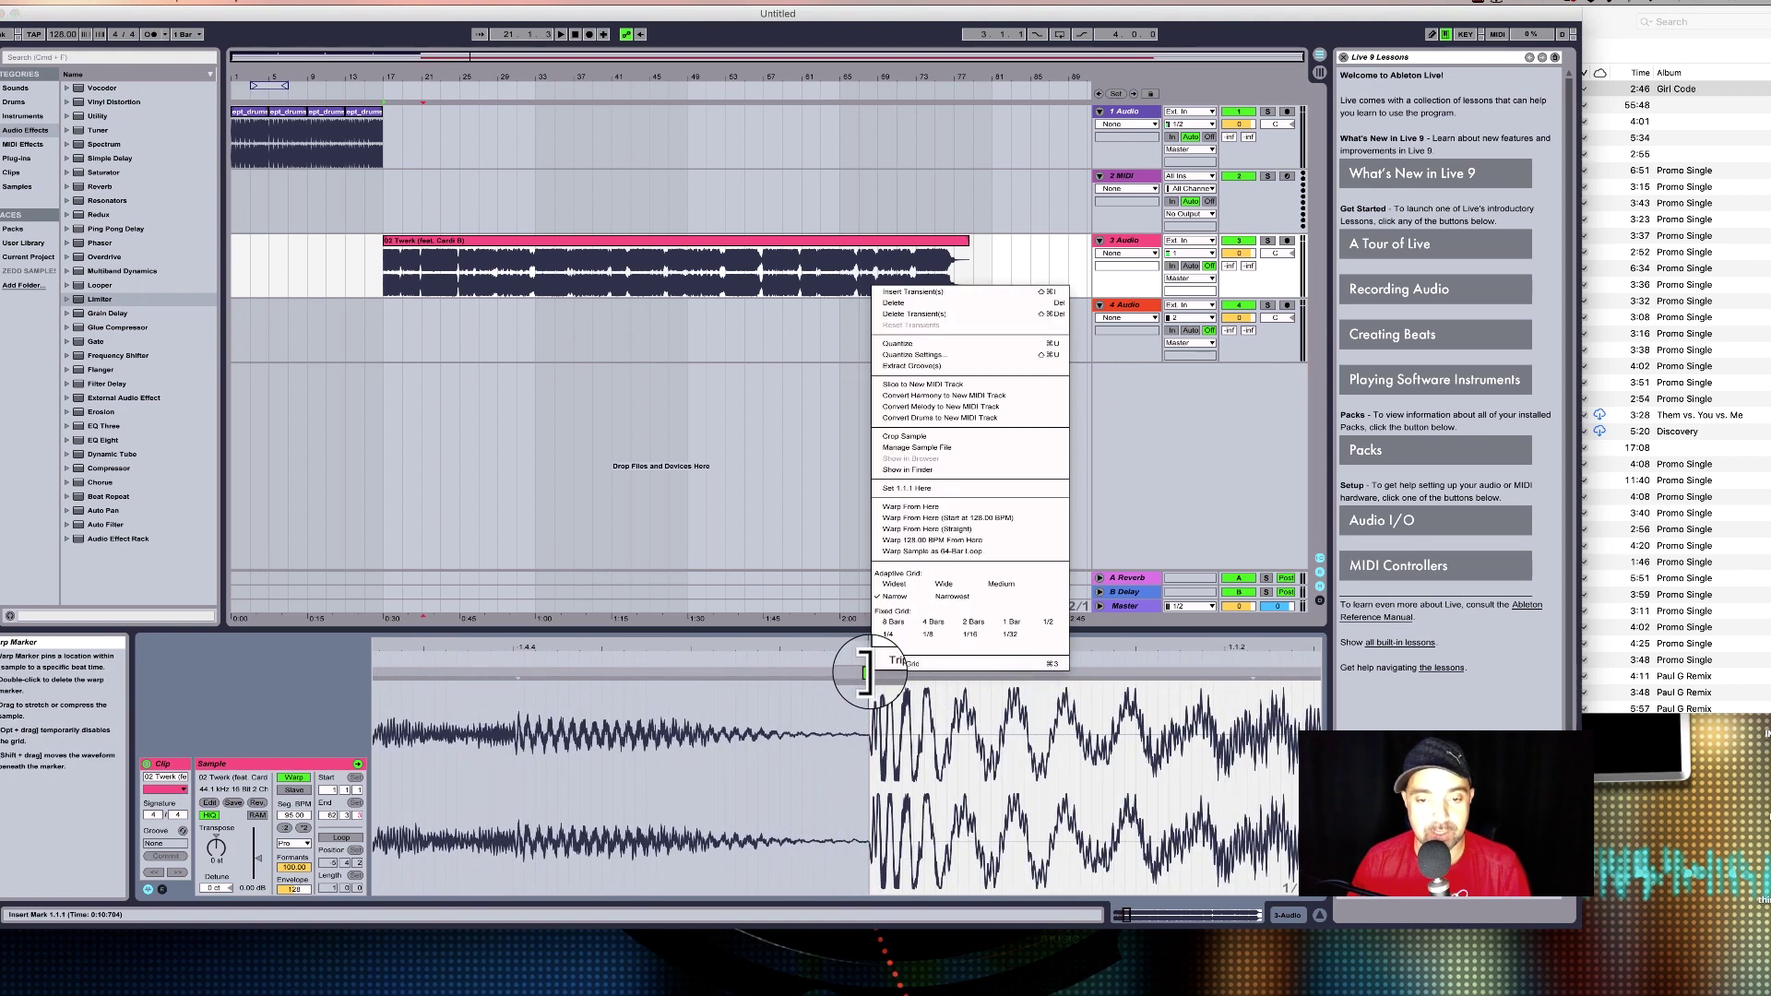
click(988, 530)
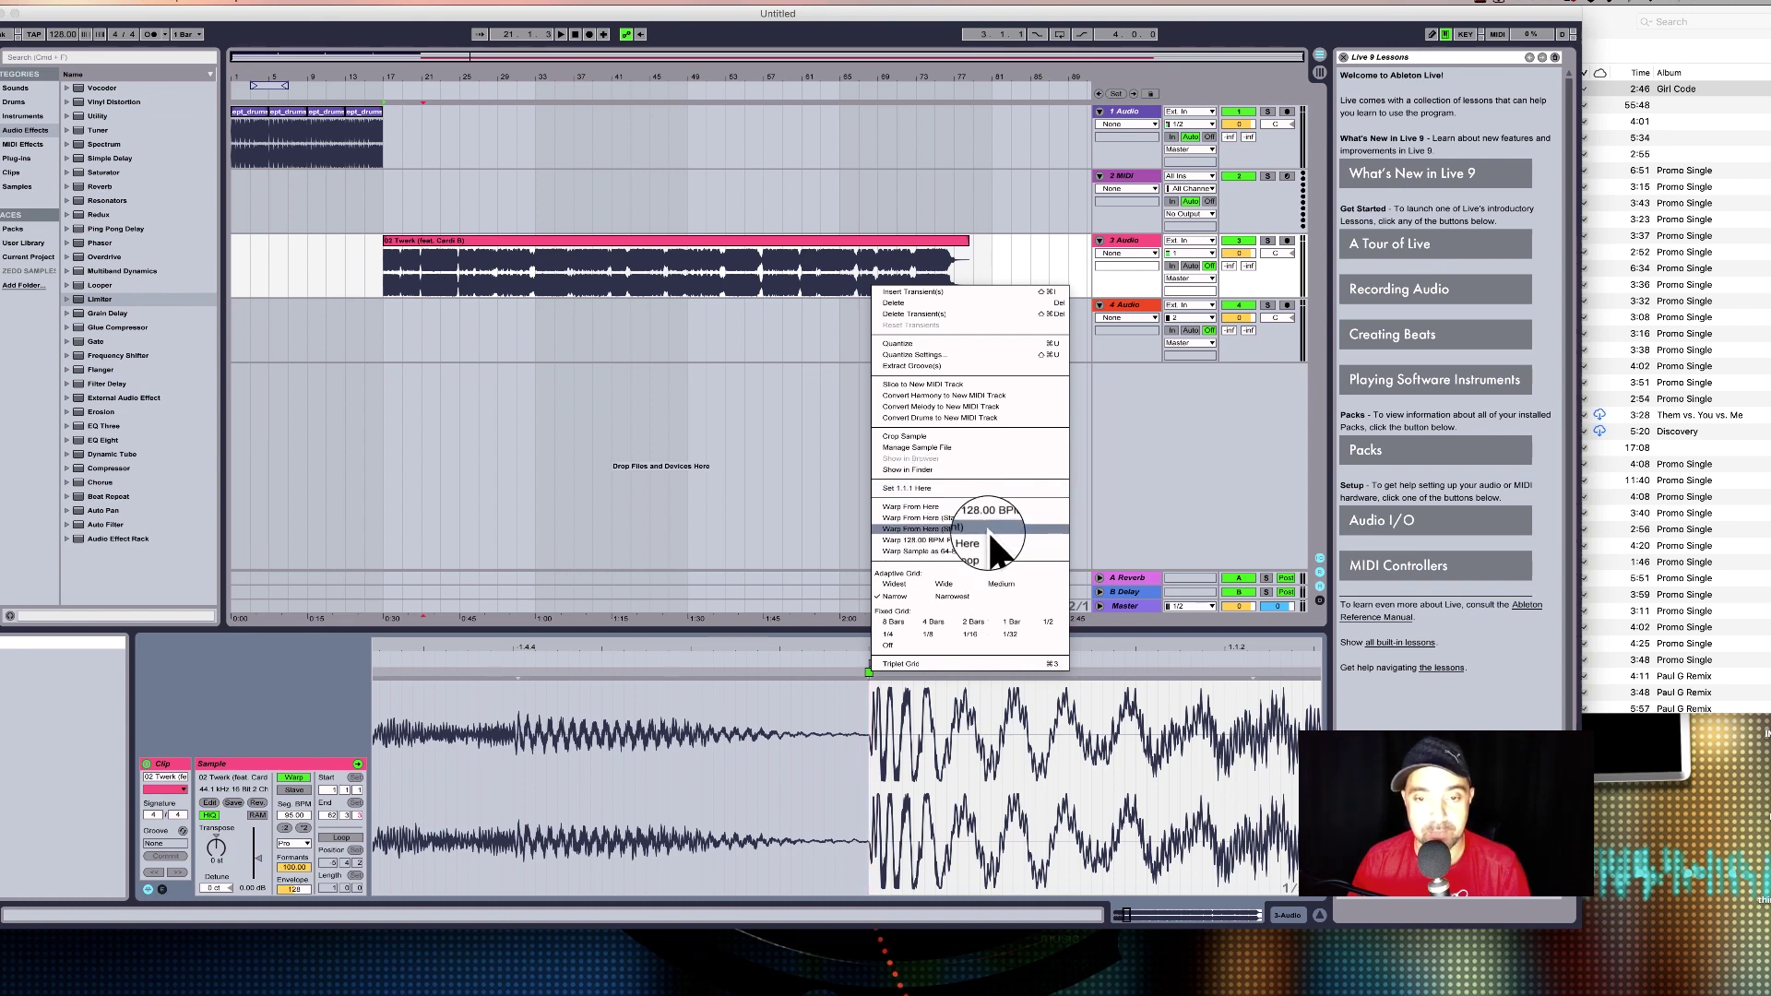
Examine the Twerk waveform's downbeats around bars 57 and 37 for alignment with the beat grid.
drag(951, 639, 875, 562)
scroll(865, 733, right, 5)
drag(856, 648, 858, 738)
drag(844, 650, 843, 544)
drag(1233, 644, 1231, 651)
click(1104, 672)
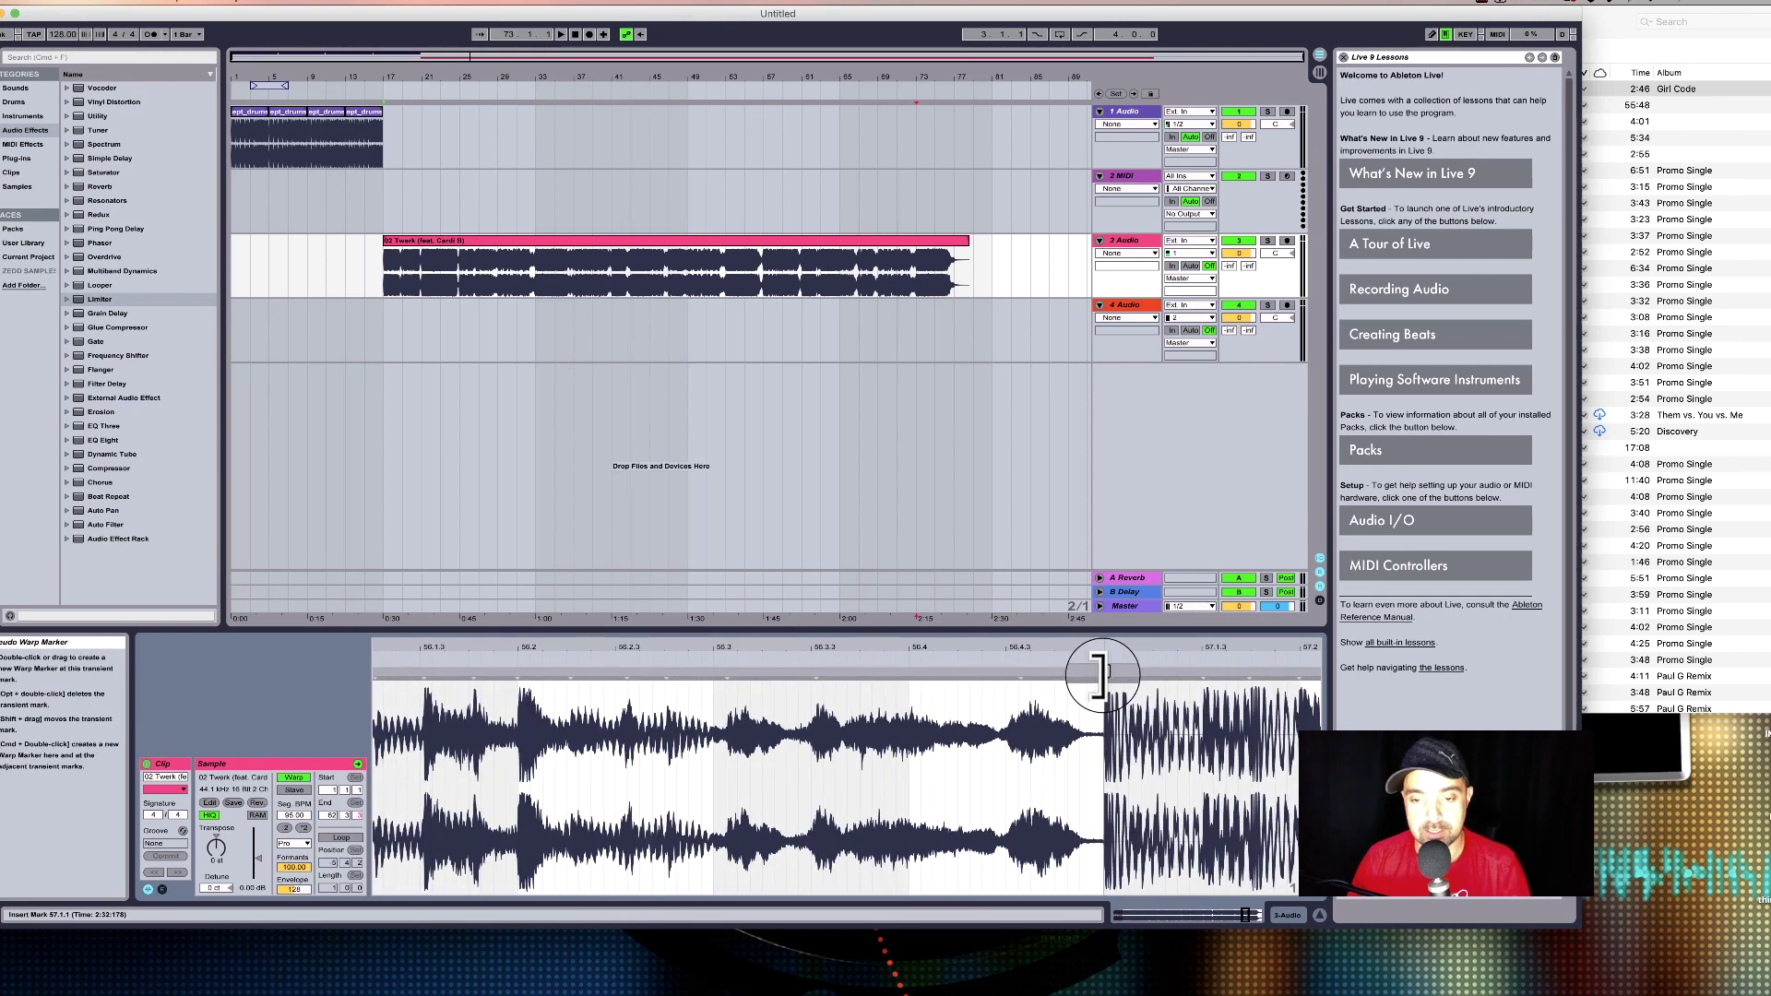
drag(1012, 650, 1012, 553)
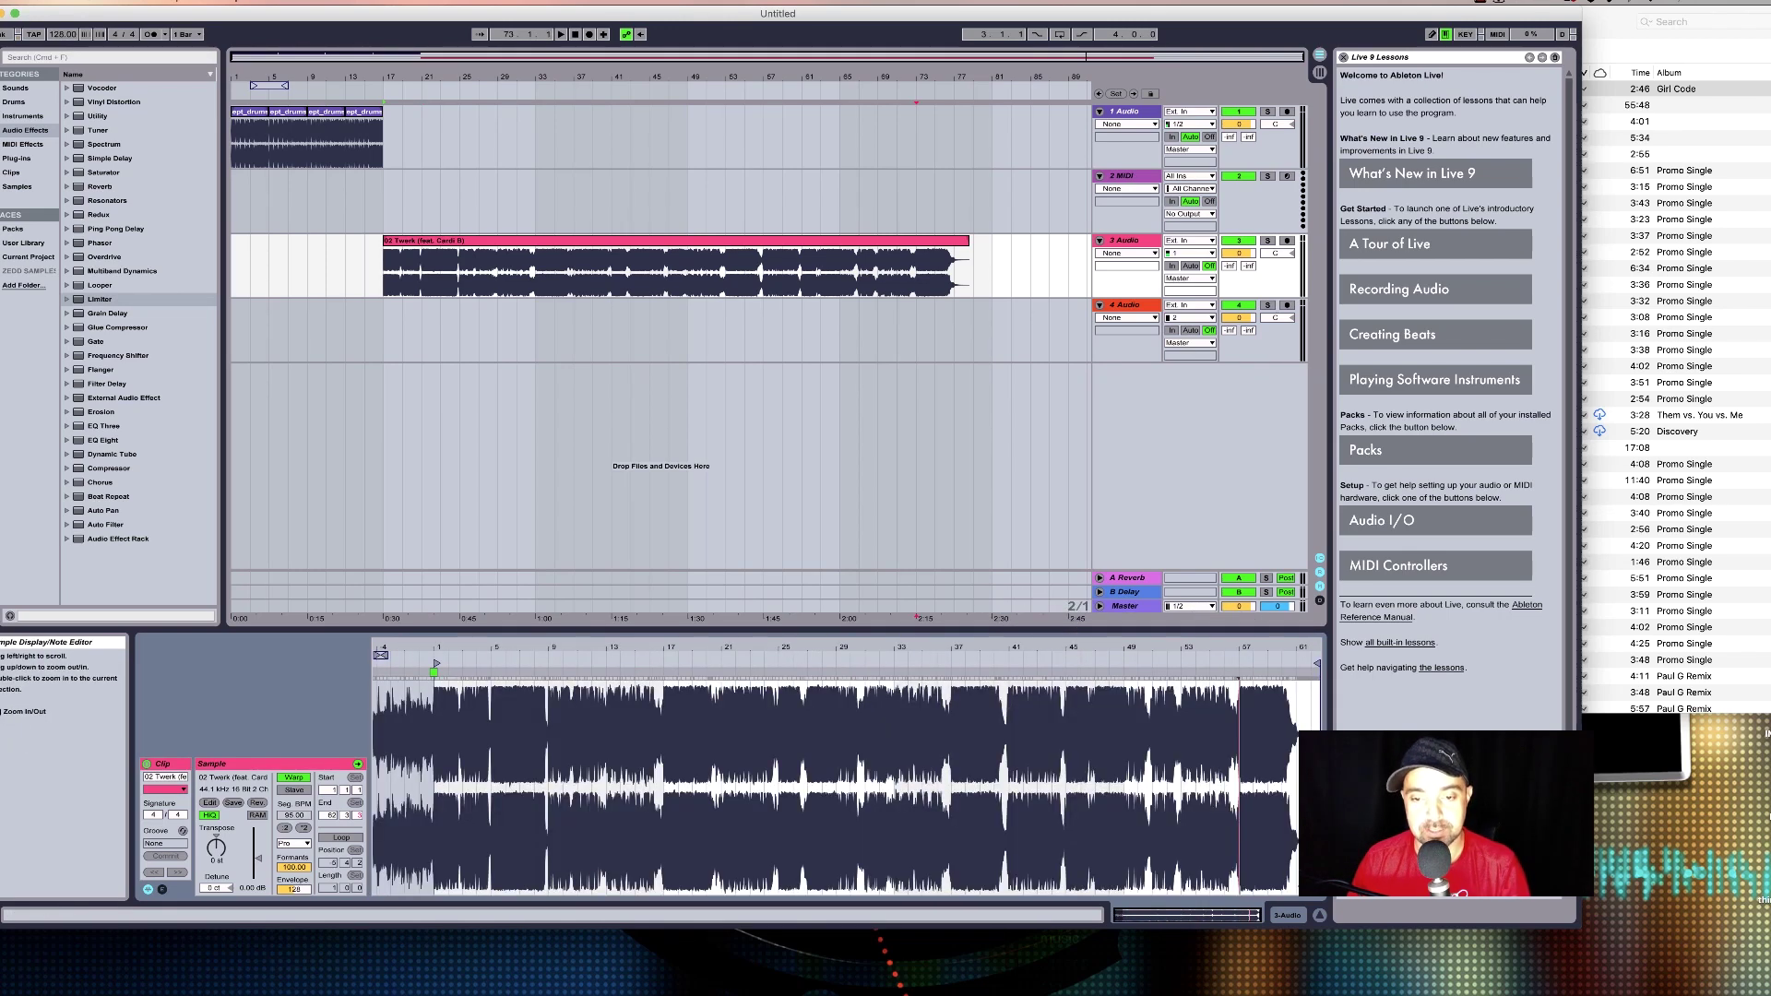
drag(949, 645, 964, 650)
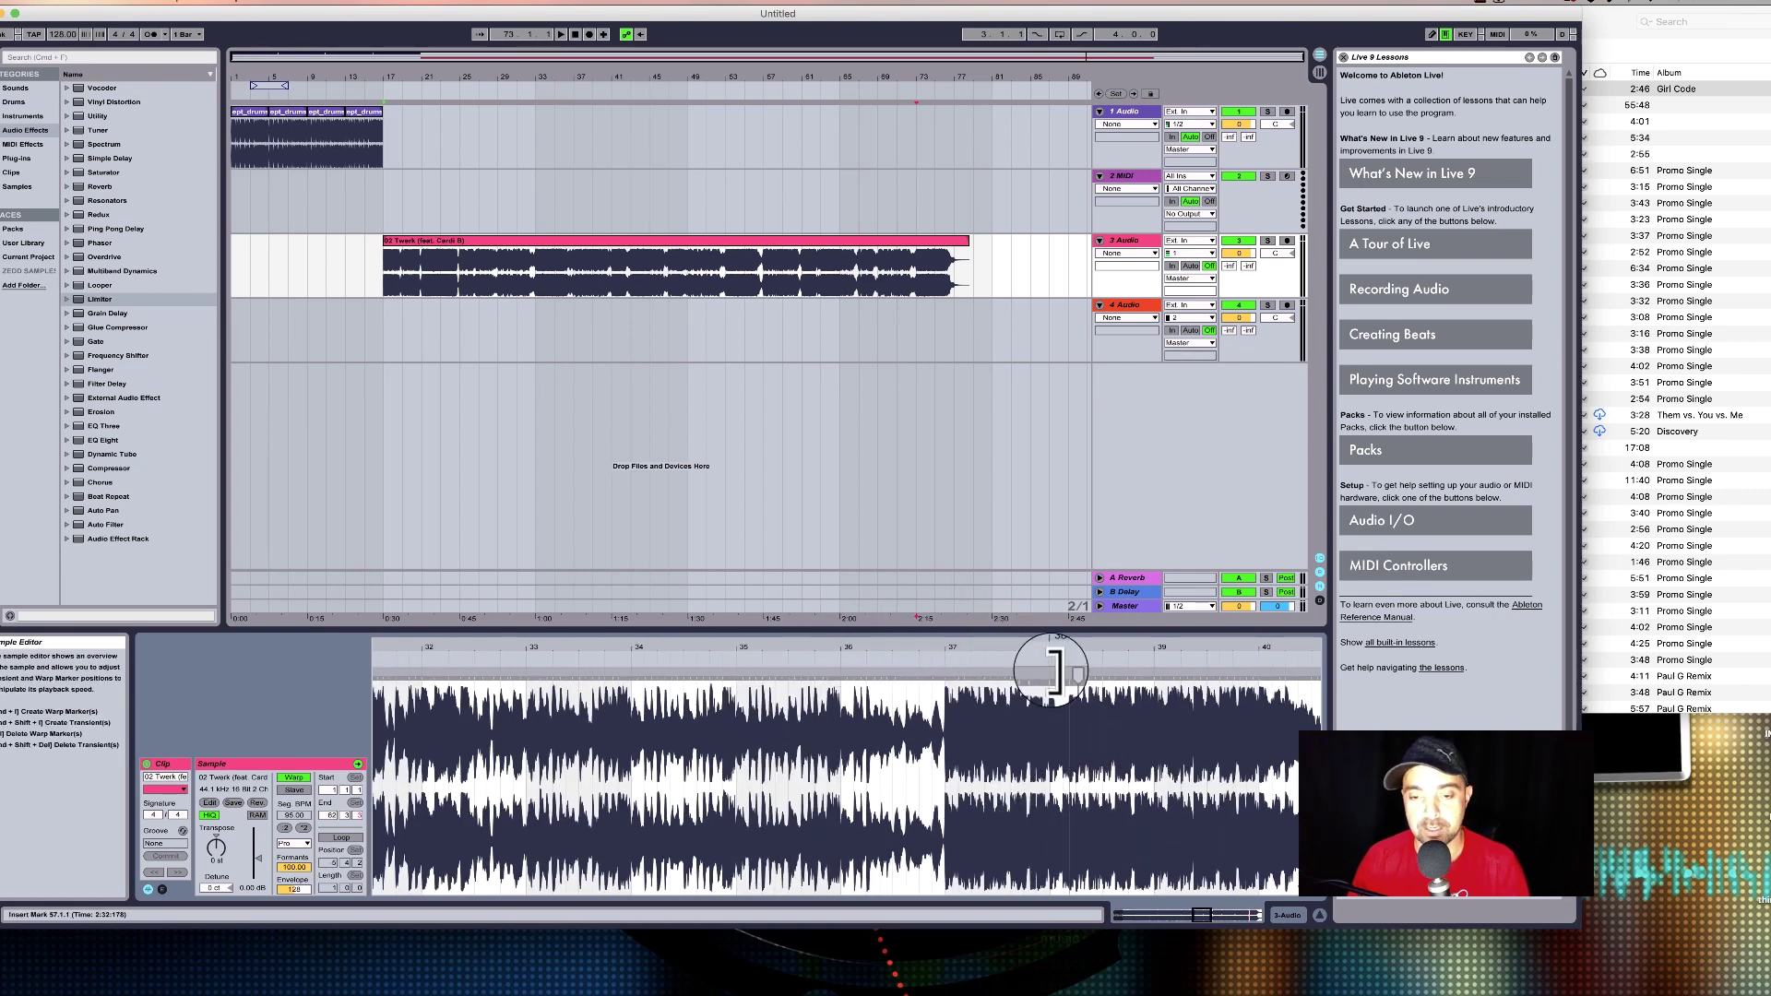
drag(949, 640, 853, 637)
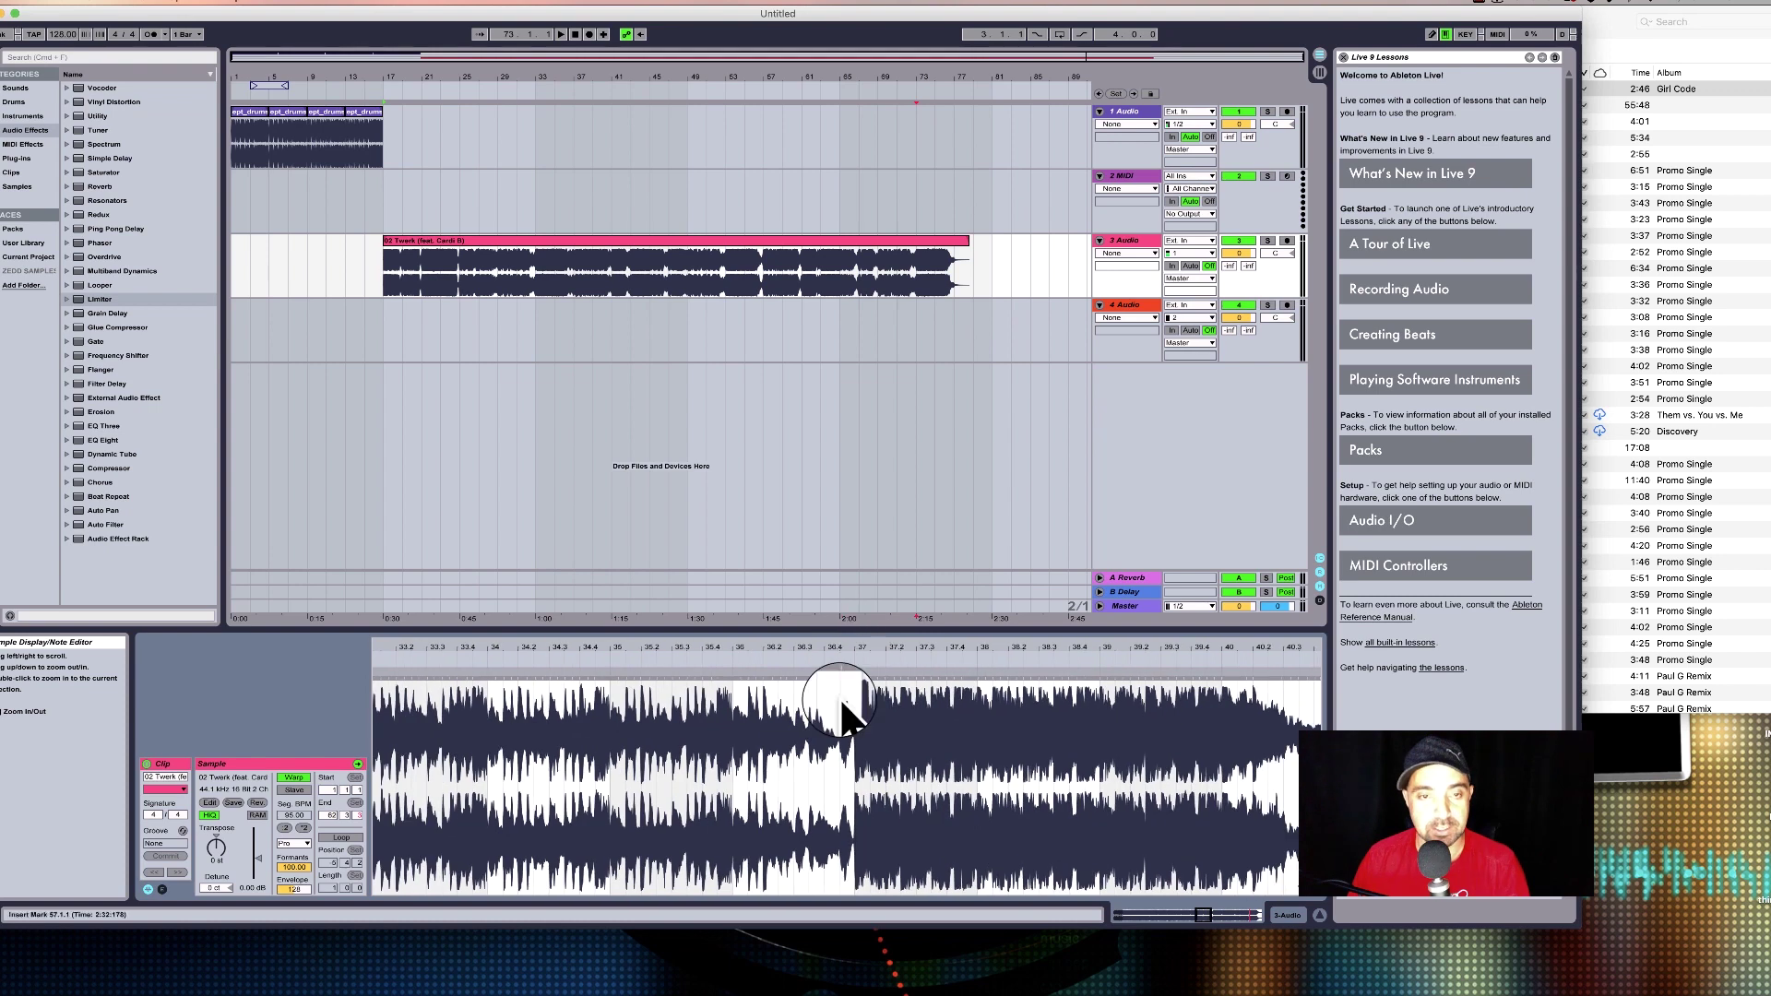
Examine the Twerk clip around bar 29 in the arrangement and audition it there against the beat grid.
mouse_move(310, 78)
mouse_down()
mouse_move(310, 102)
mouse_move(310, 78)
mouse_up()
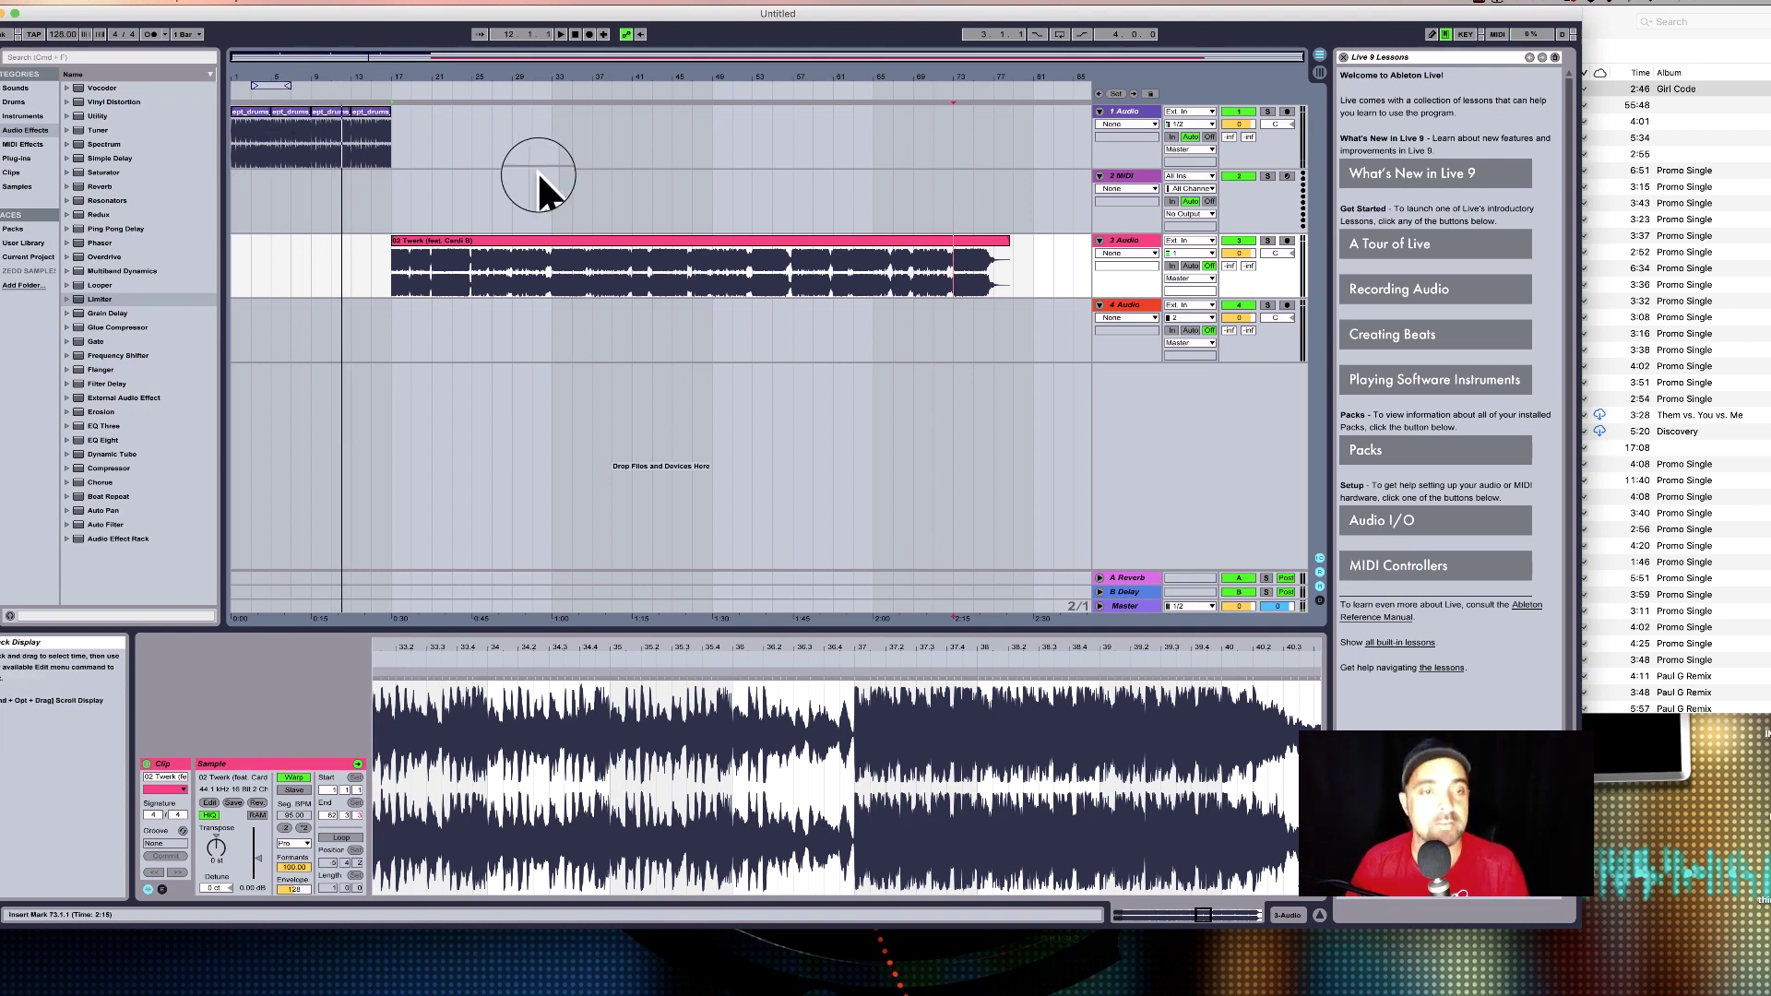
drag(447, 71, 441, 97)
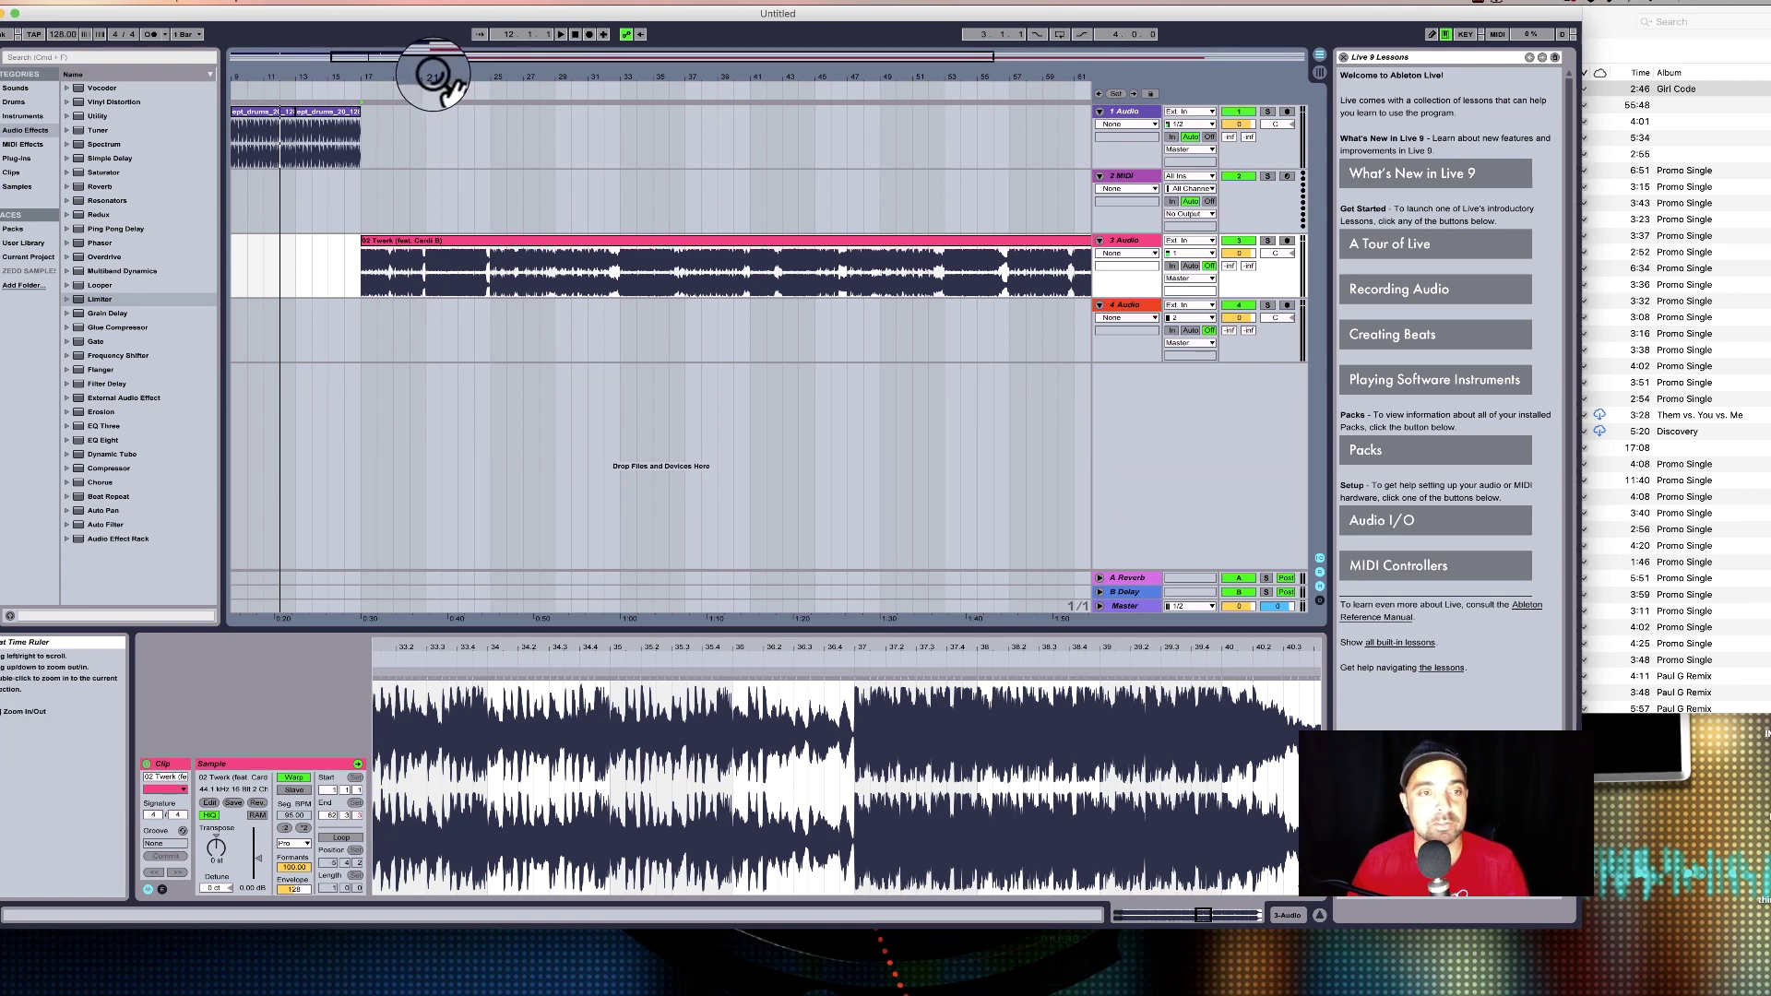
mouse_move(434, 75)
mouse_down()
mouse_move(433, 93)
mouse_move(434, 74)
mouse_up()
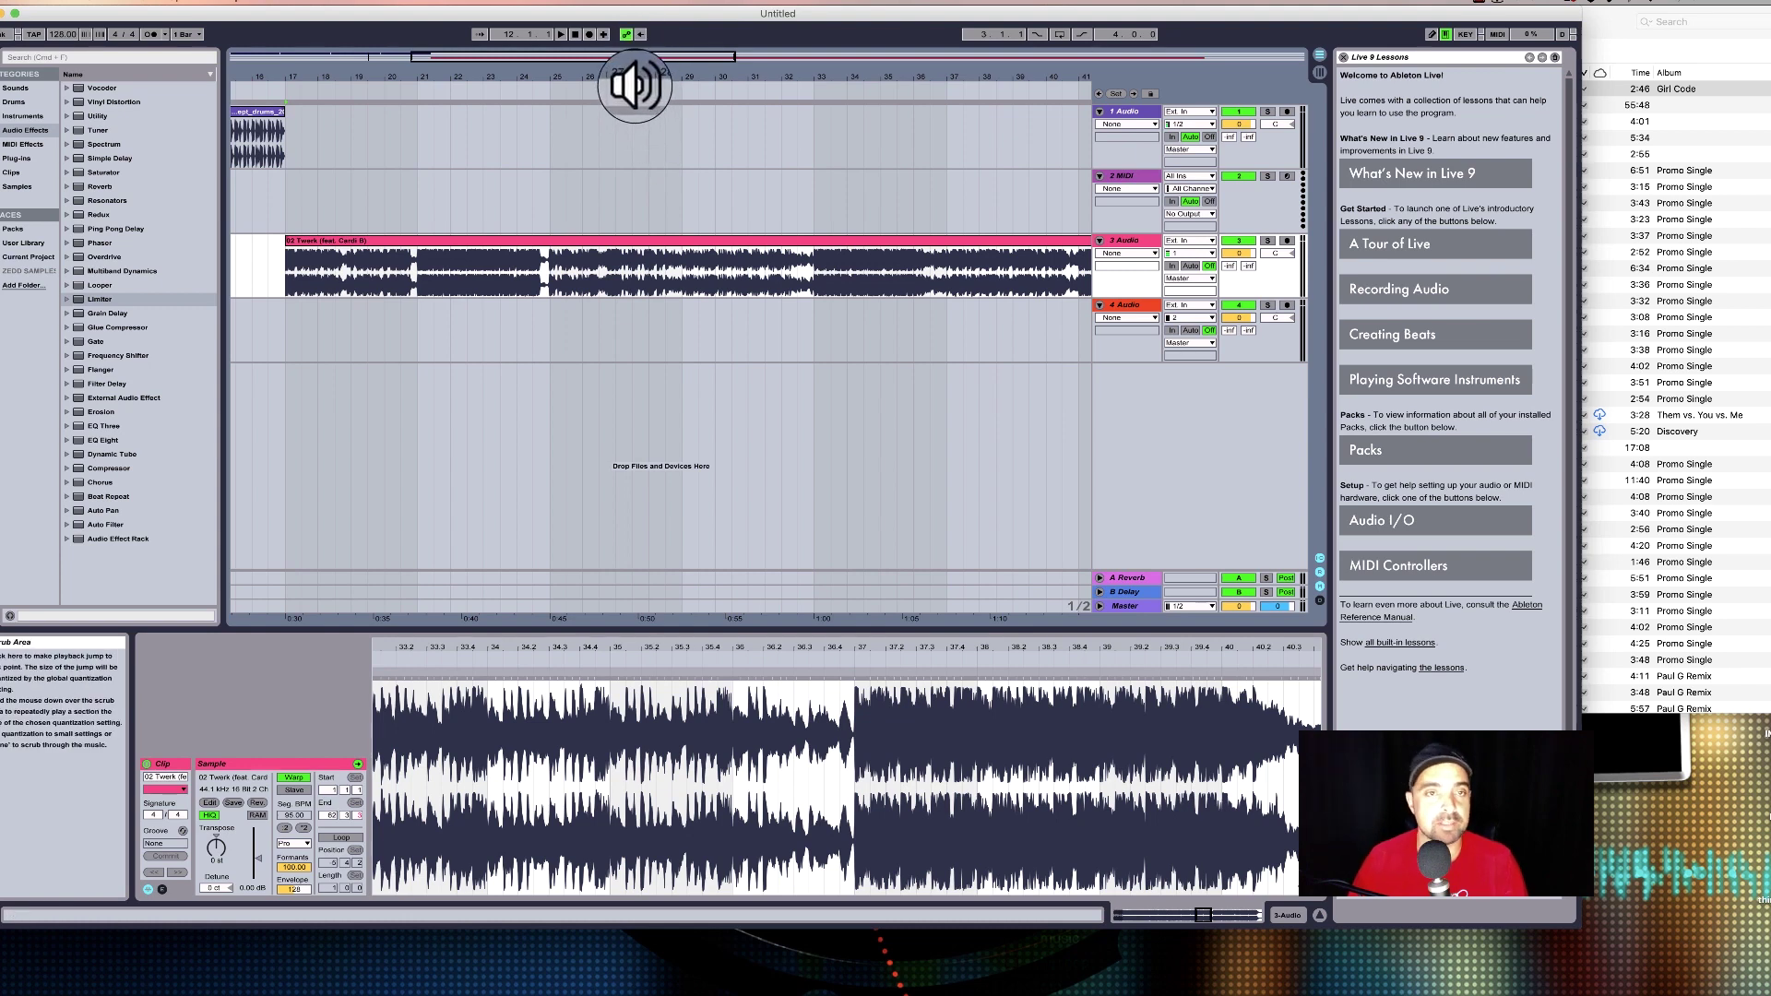
drag(672, 71, 683, 83)
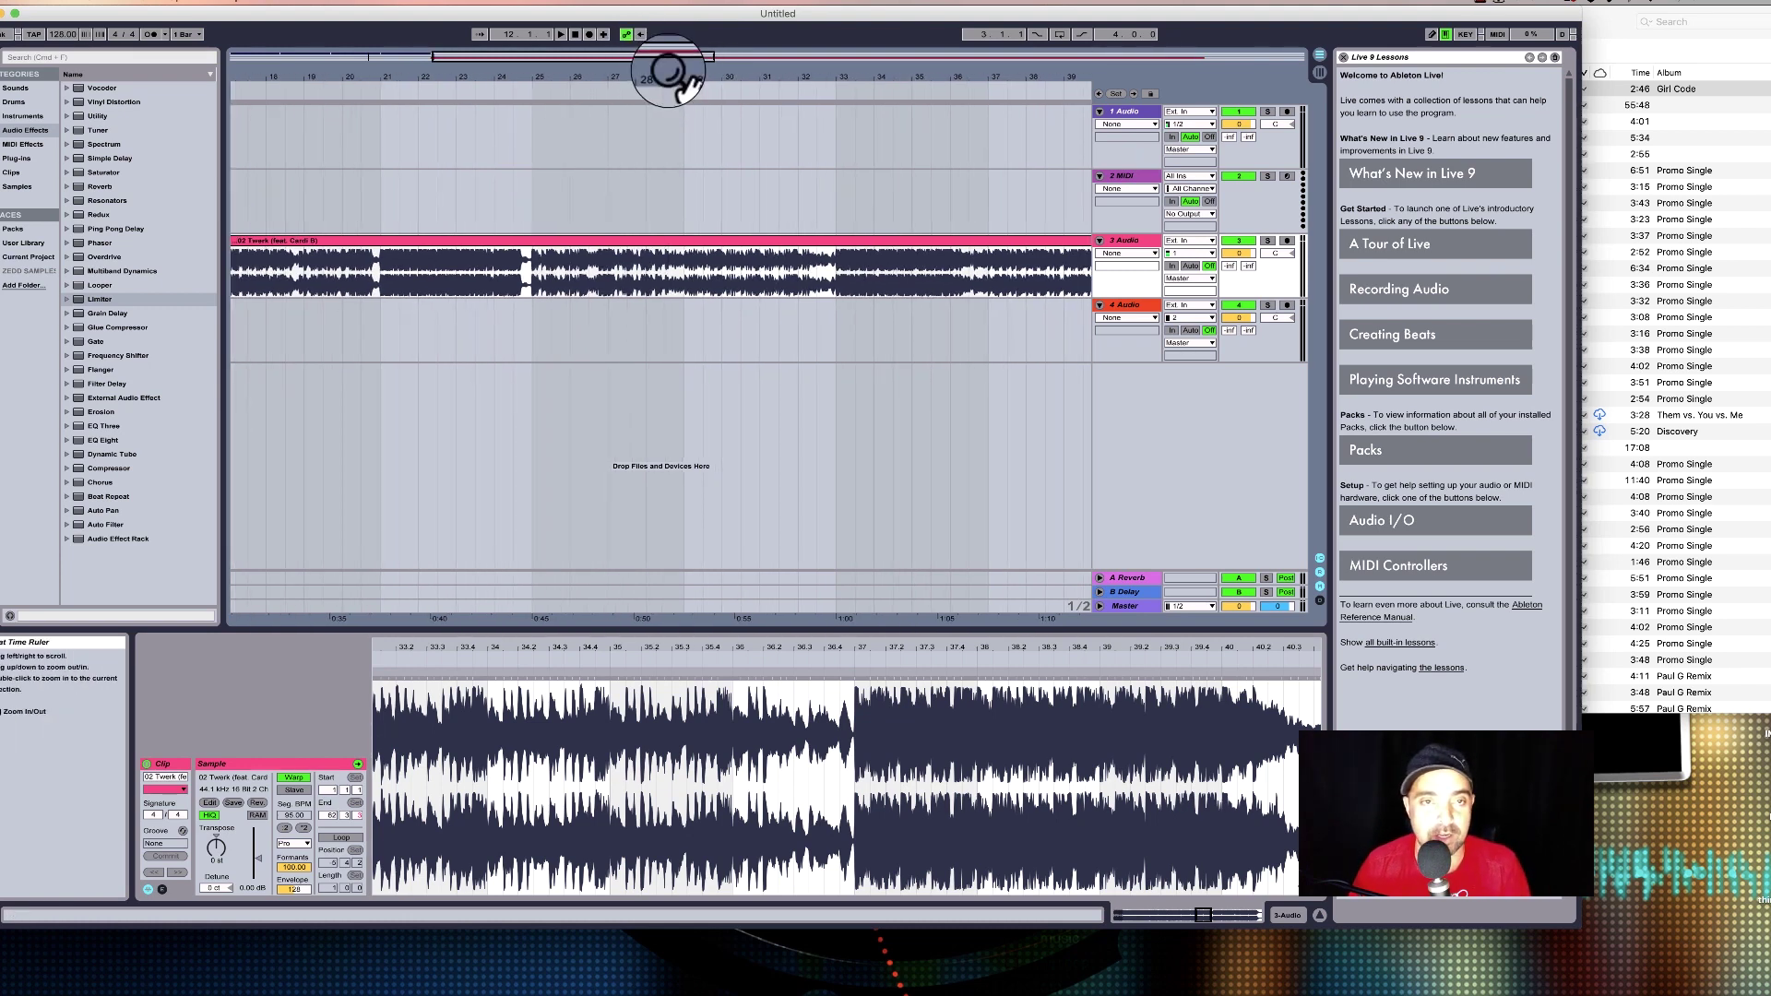
drag(680, 79, 641, 93)
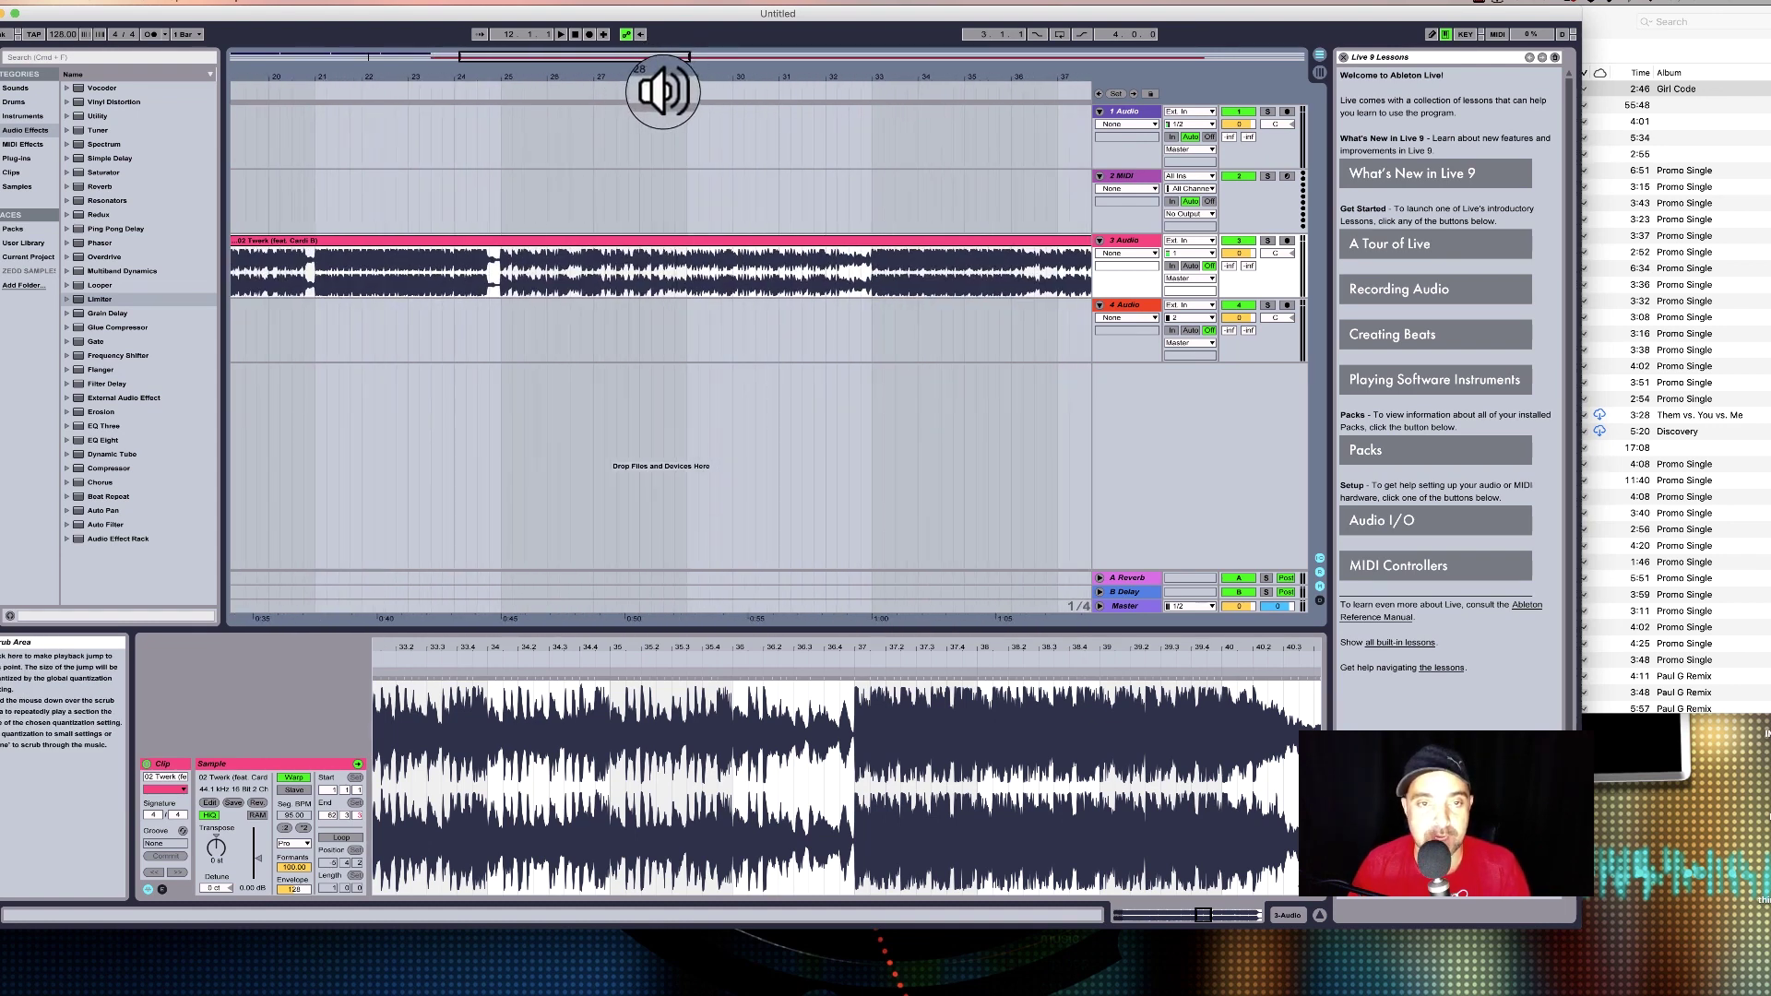
drag(682, 76, 684, 118)
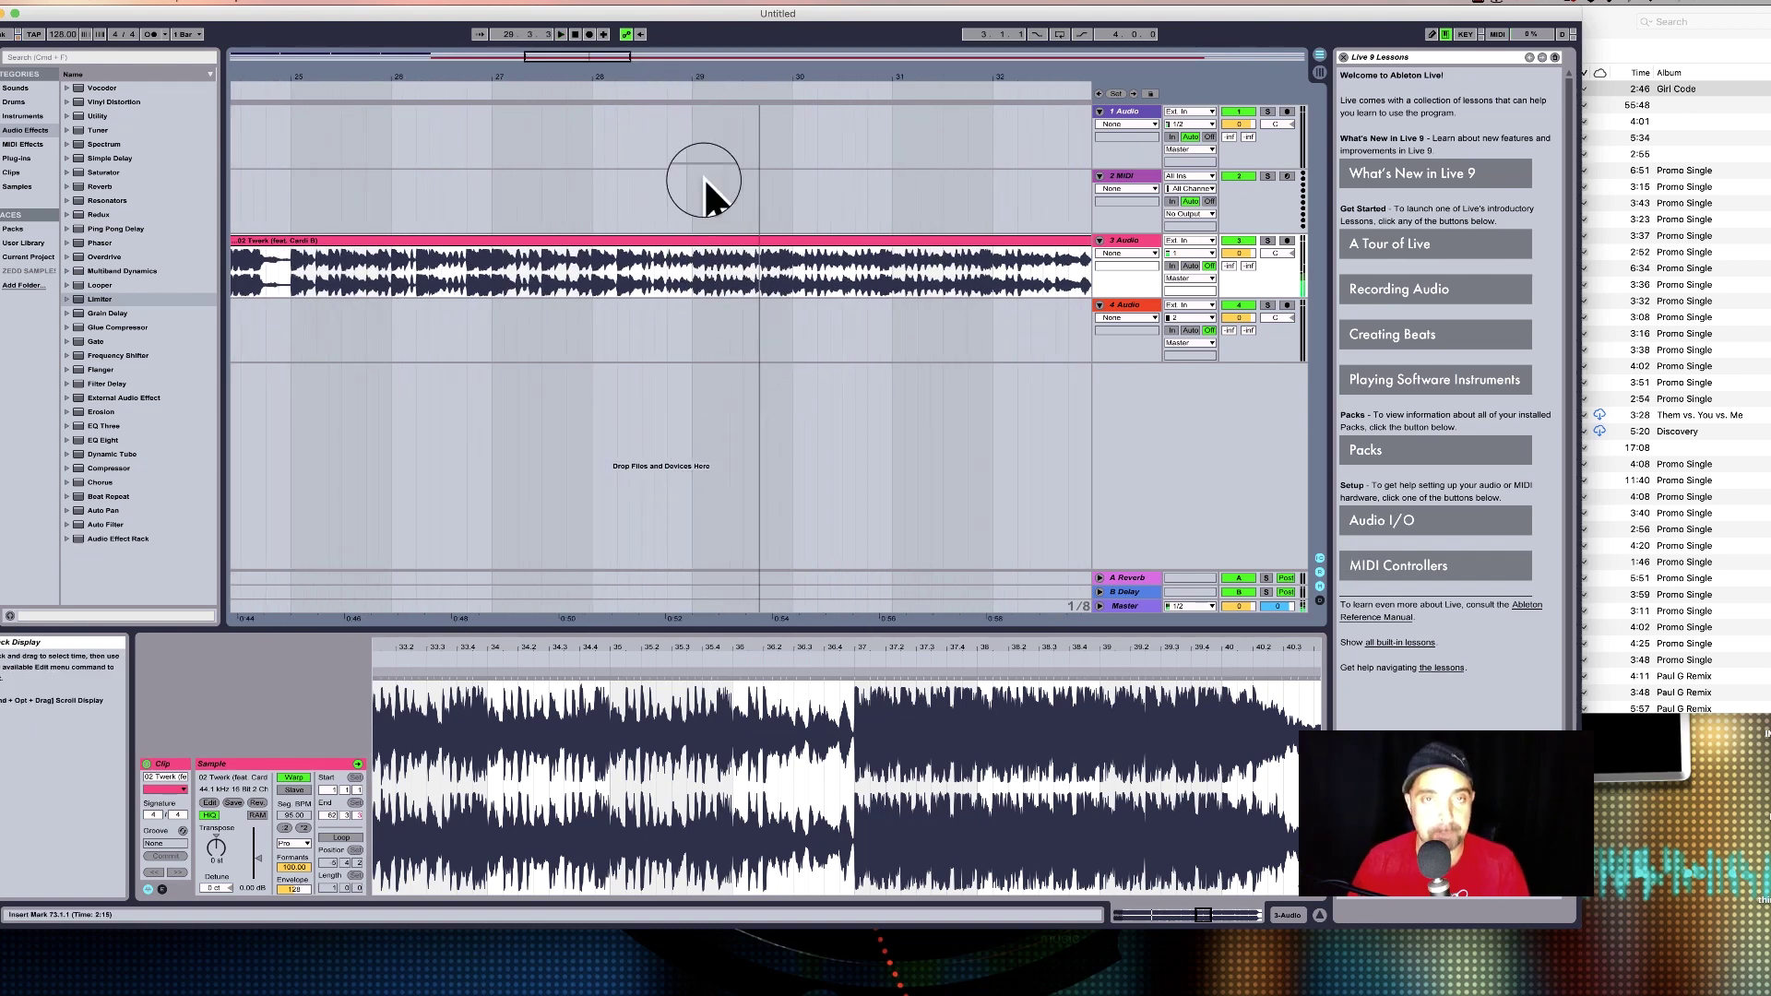
drag(691, 73, 680, 109)
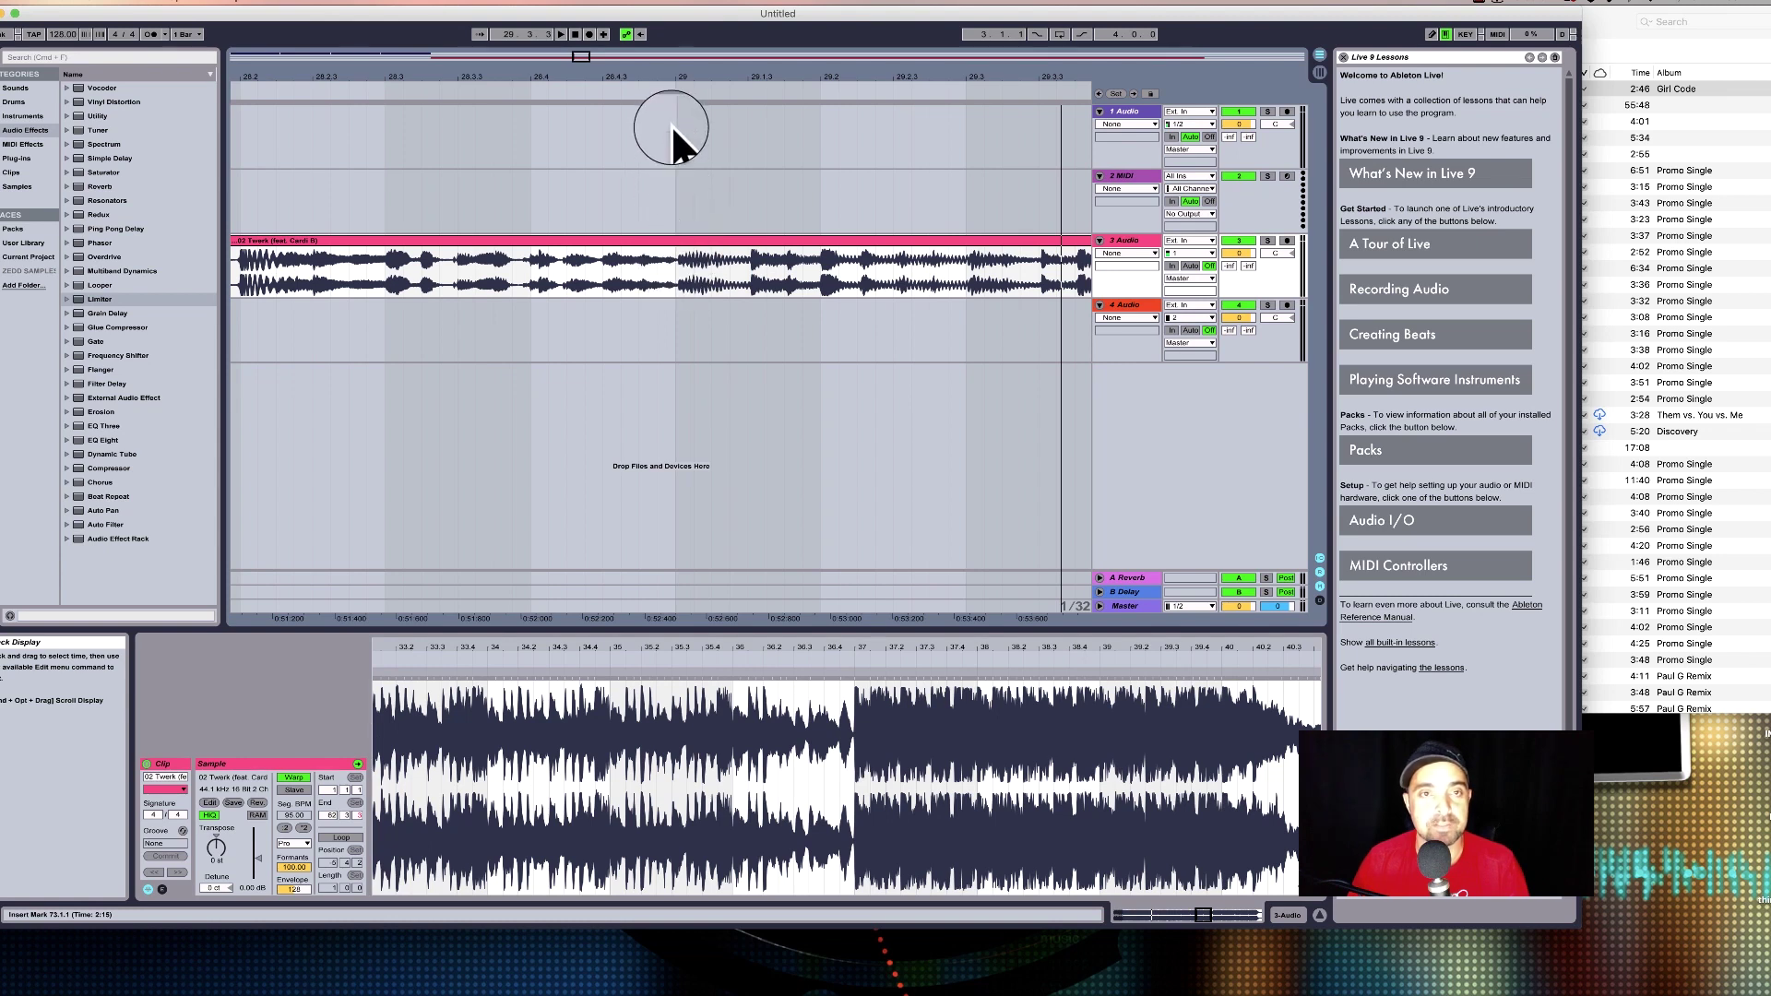
double_click(675, 240)
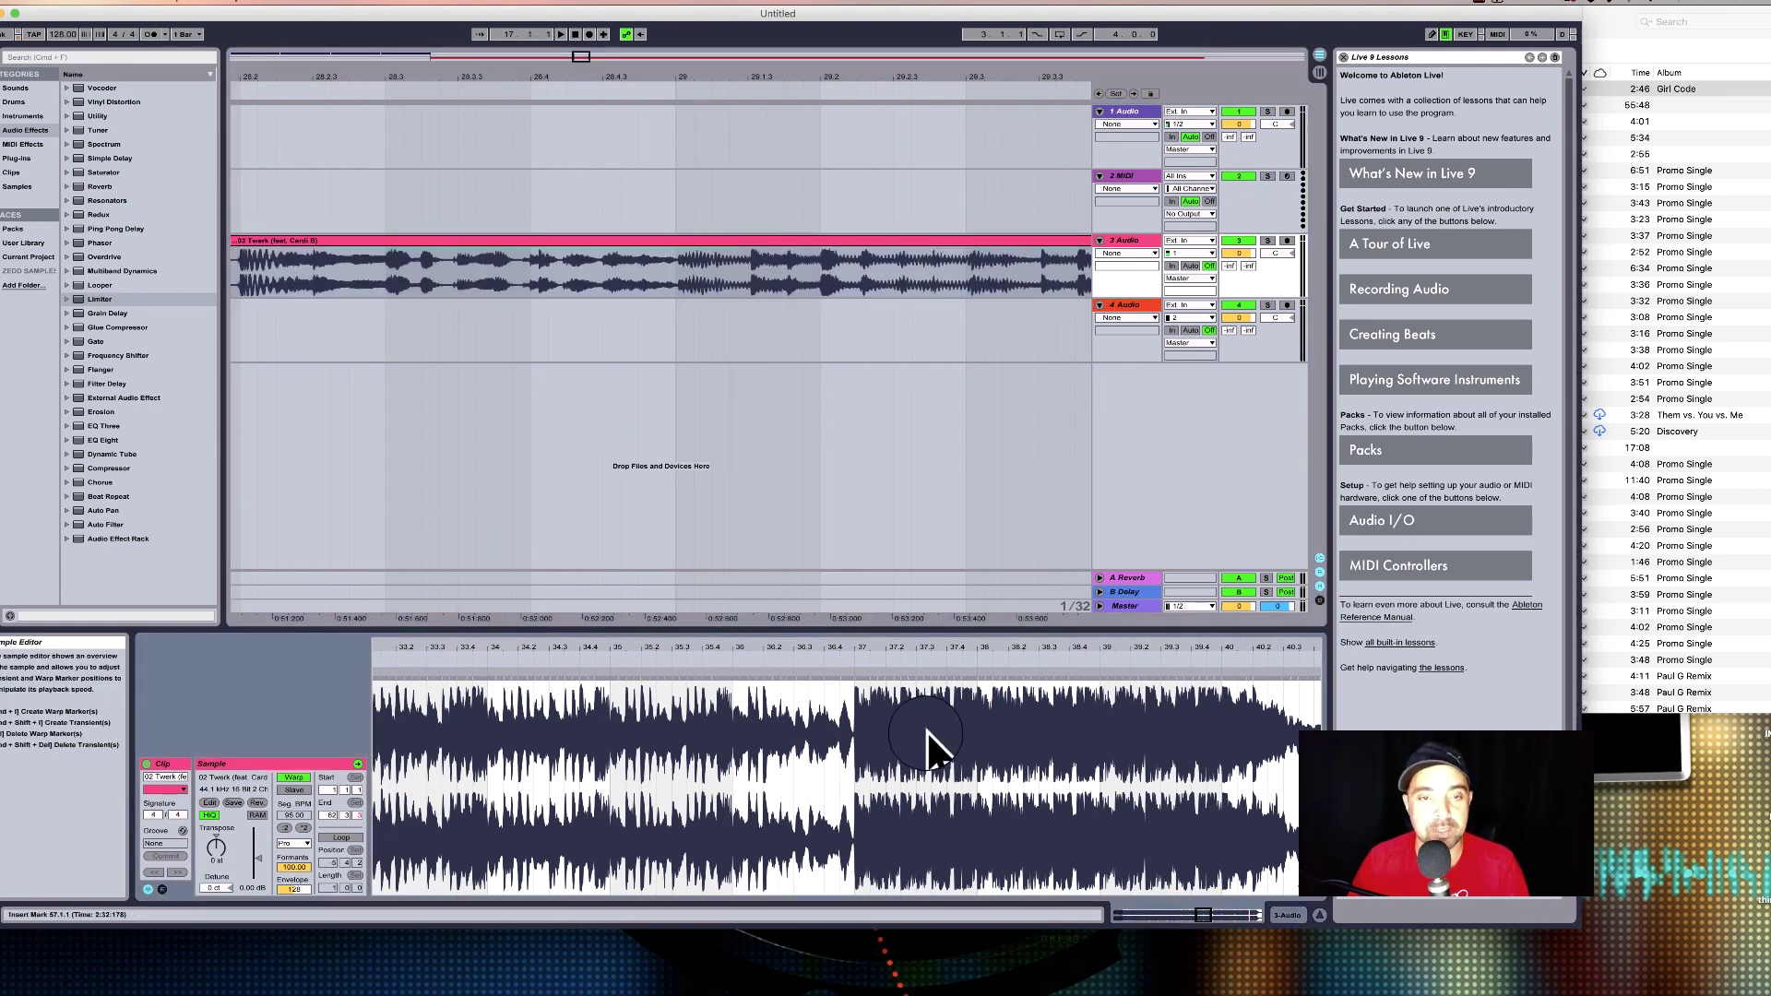
drag(925, 735, 922, 726)
drag(672, 76, 672, 66)
drag(707, 646, 707, 595)
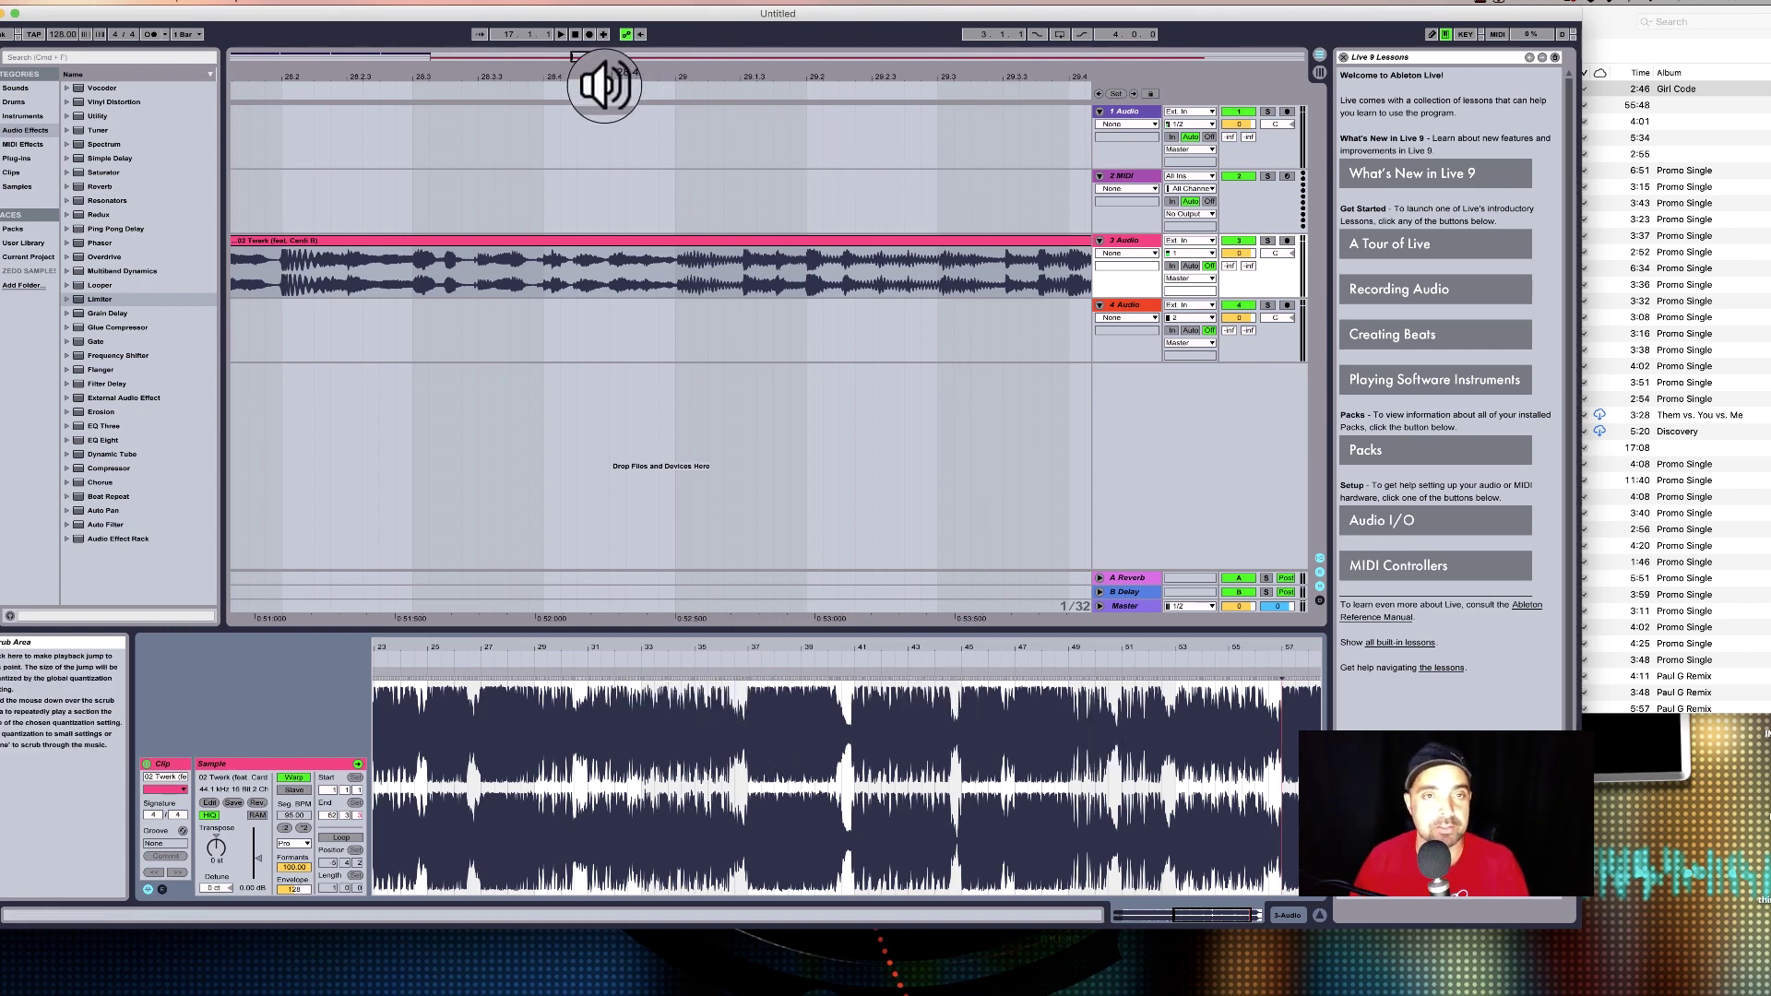
click(604, 83)
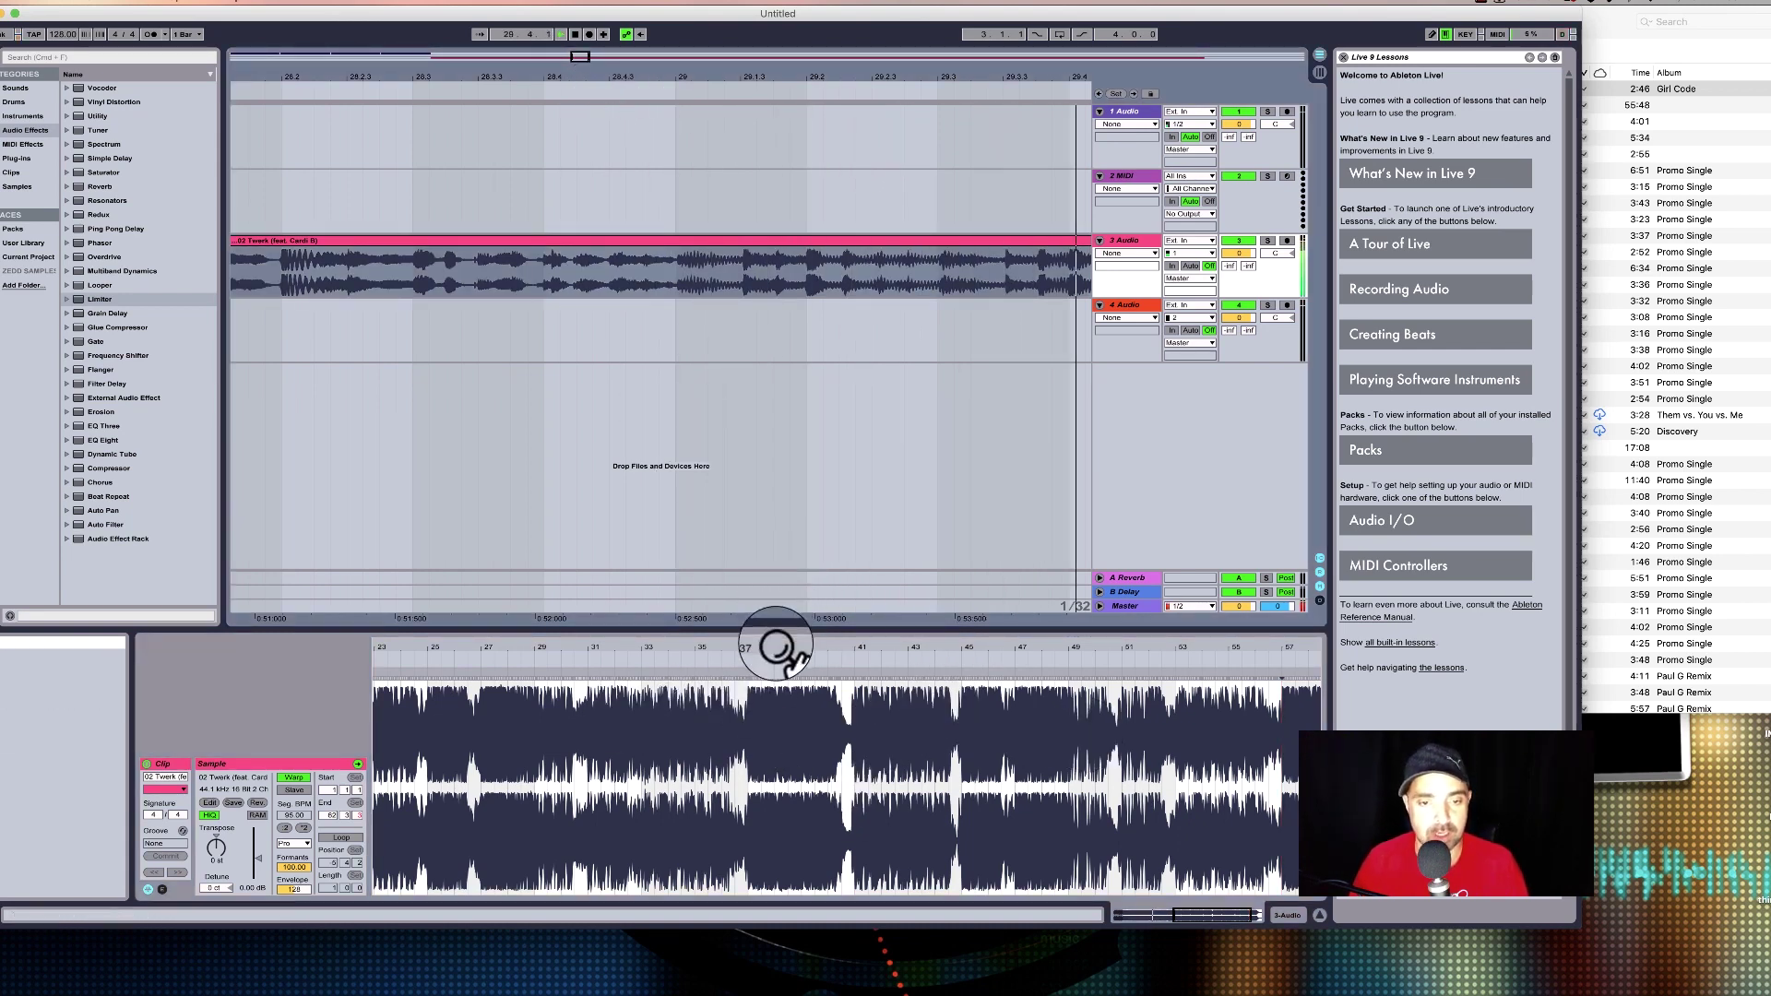
drag(776, 642, 776, 553)
key(space)
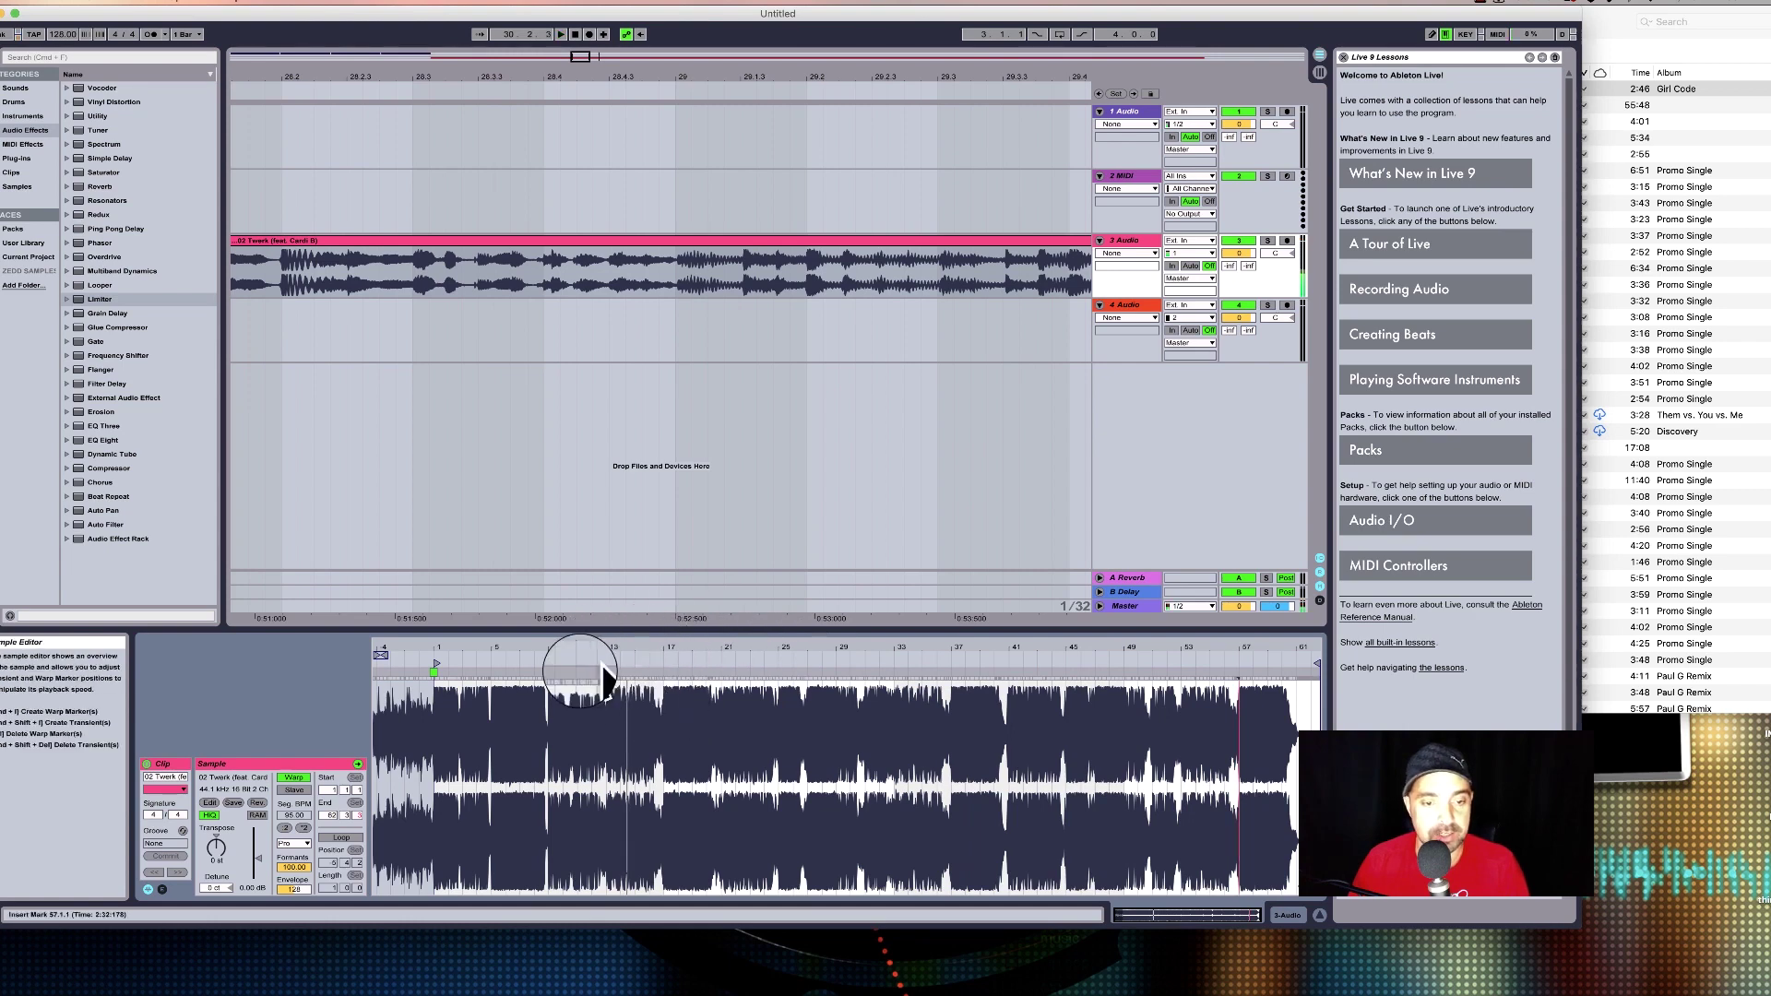
Audition the Twerk clip near bar 29 and align the sample's downbeat transient to 13.1.1 with a warp marker.
drag(608, 648, 612, 644)
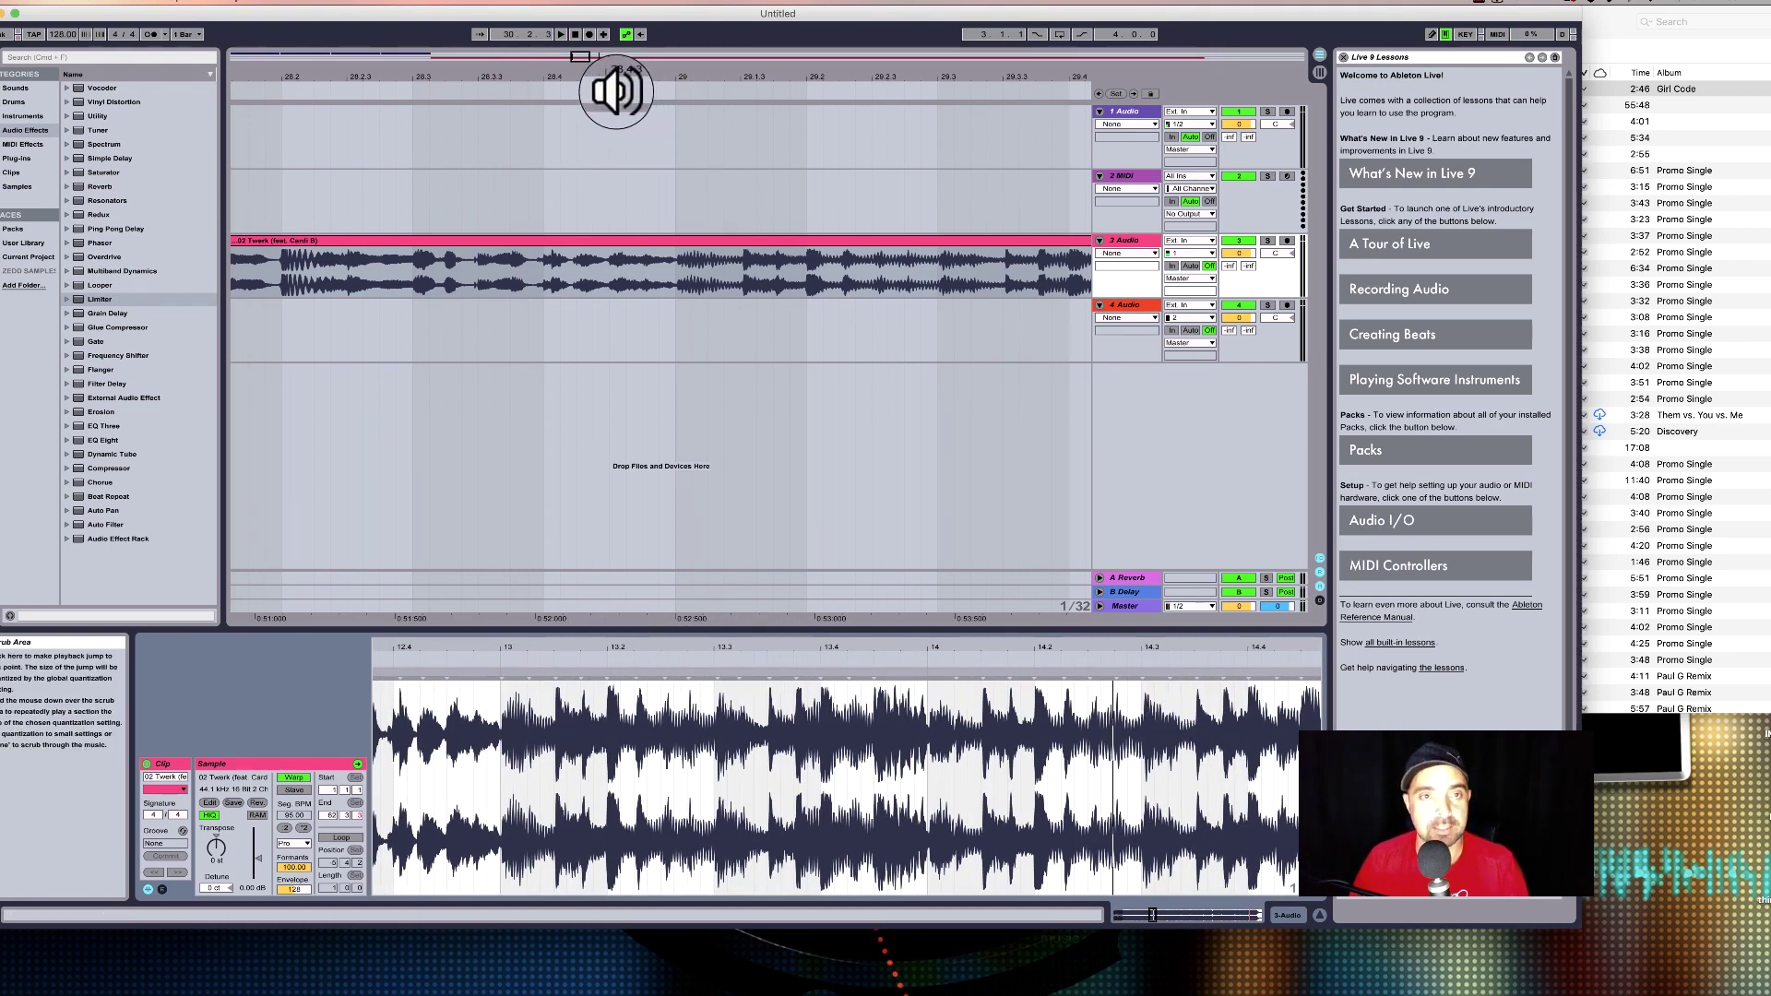
click(616, 92)
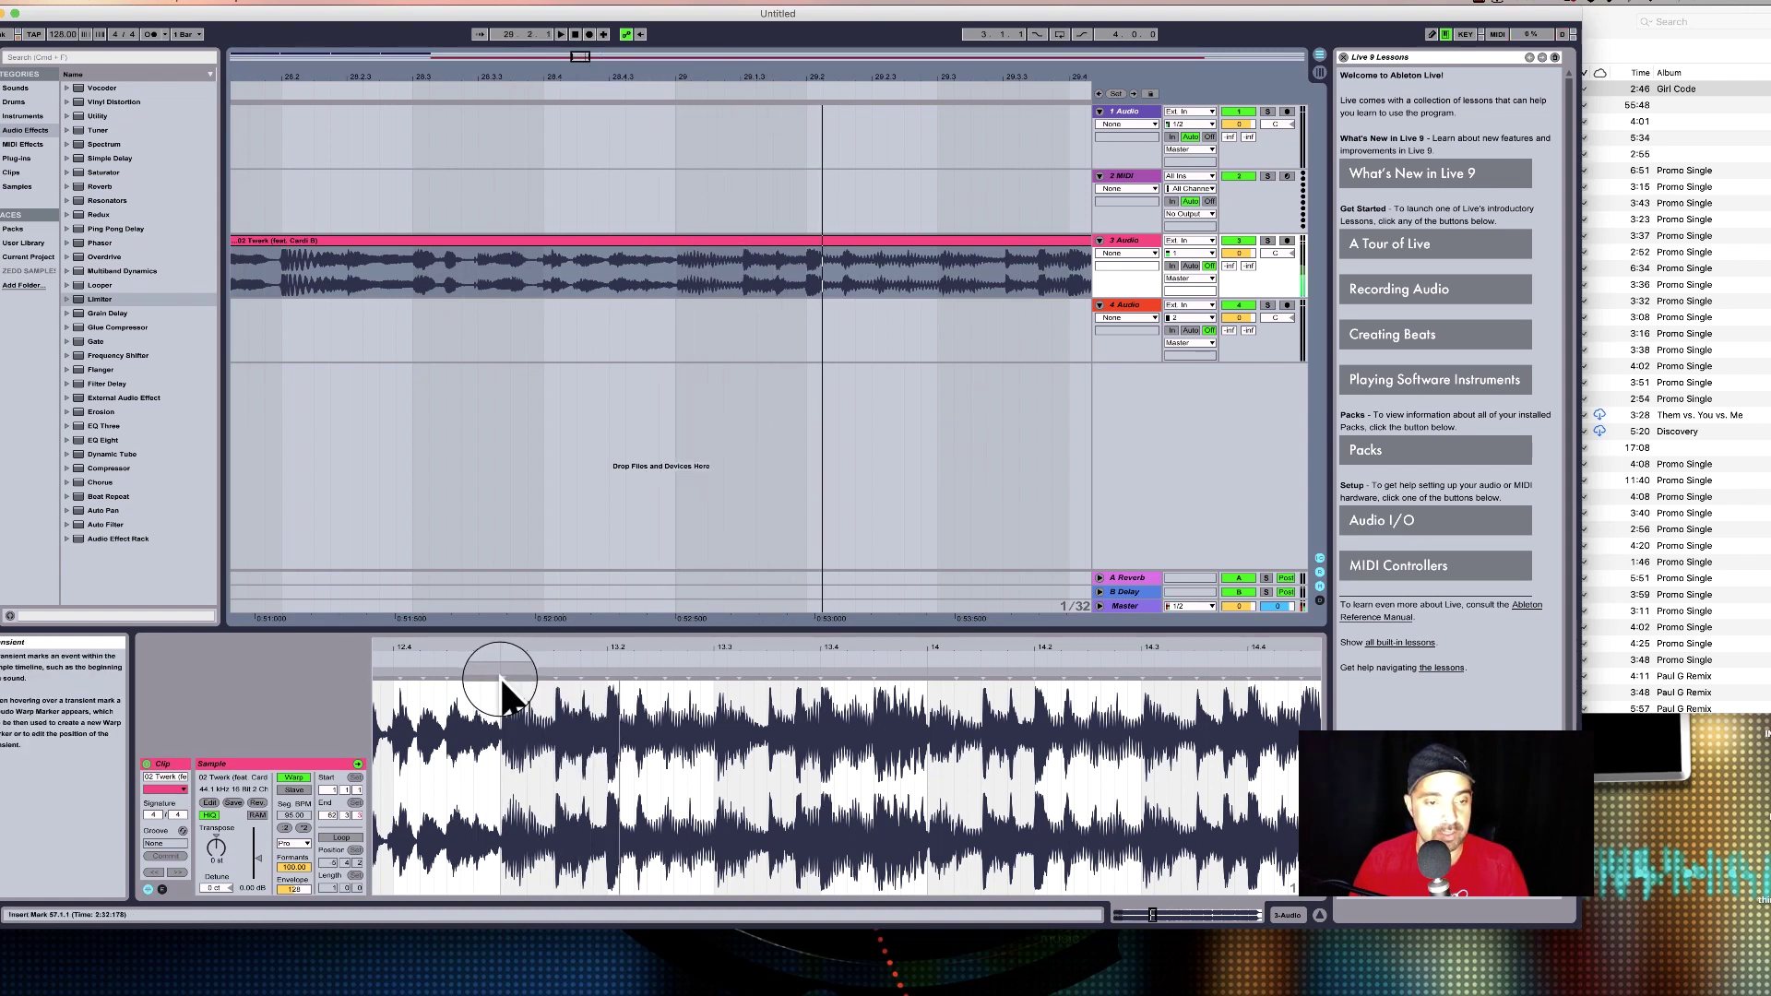
drag(500, 676, 495, 679)
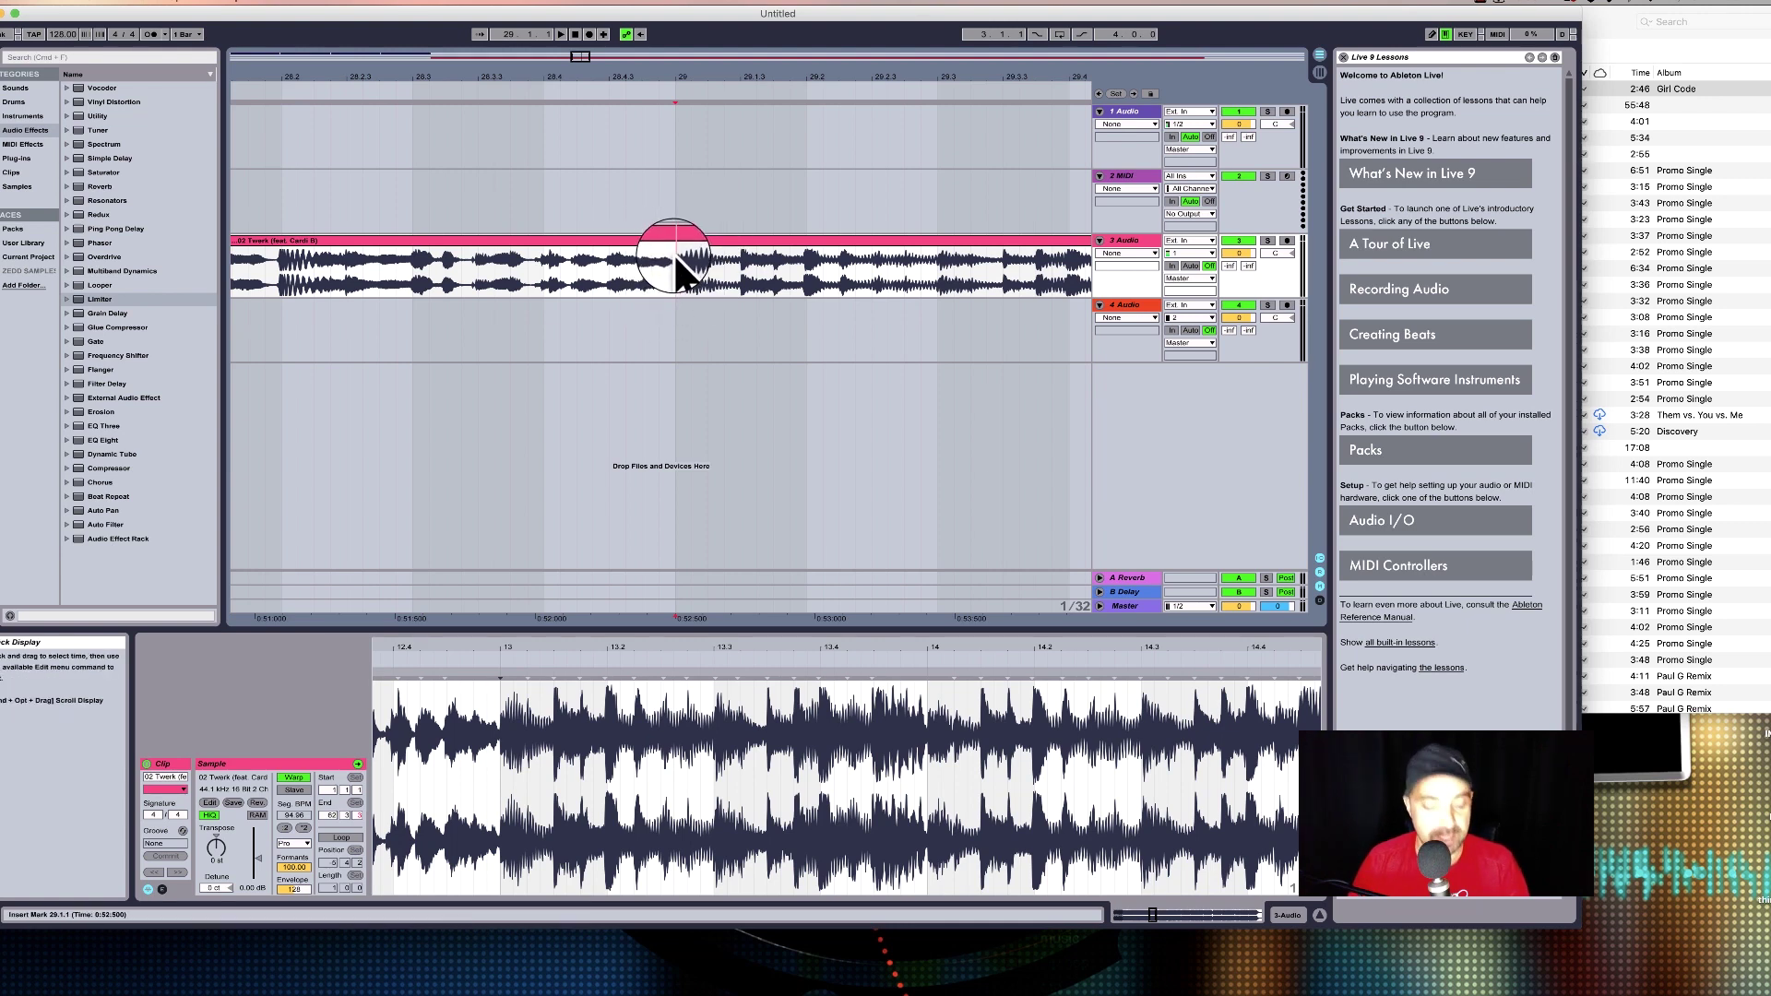
Remove the part of the Twerk clip before 29.1.1 and move the remainder to start at 17.1.1, right after the drum loops.
key(super+e)
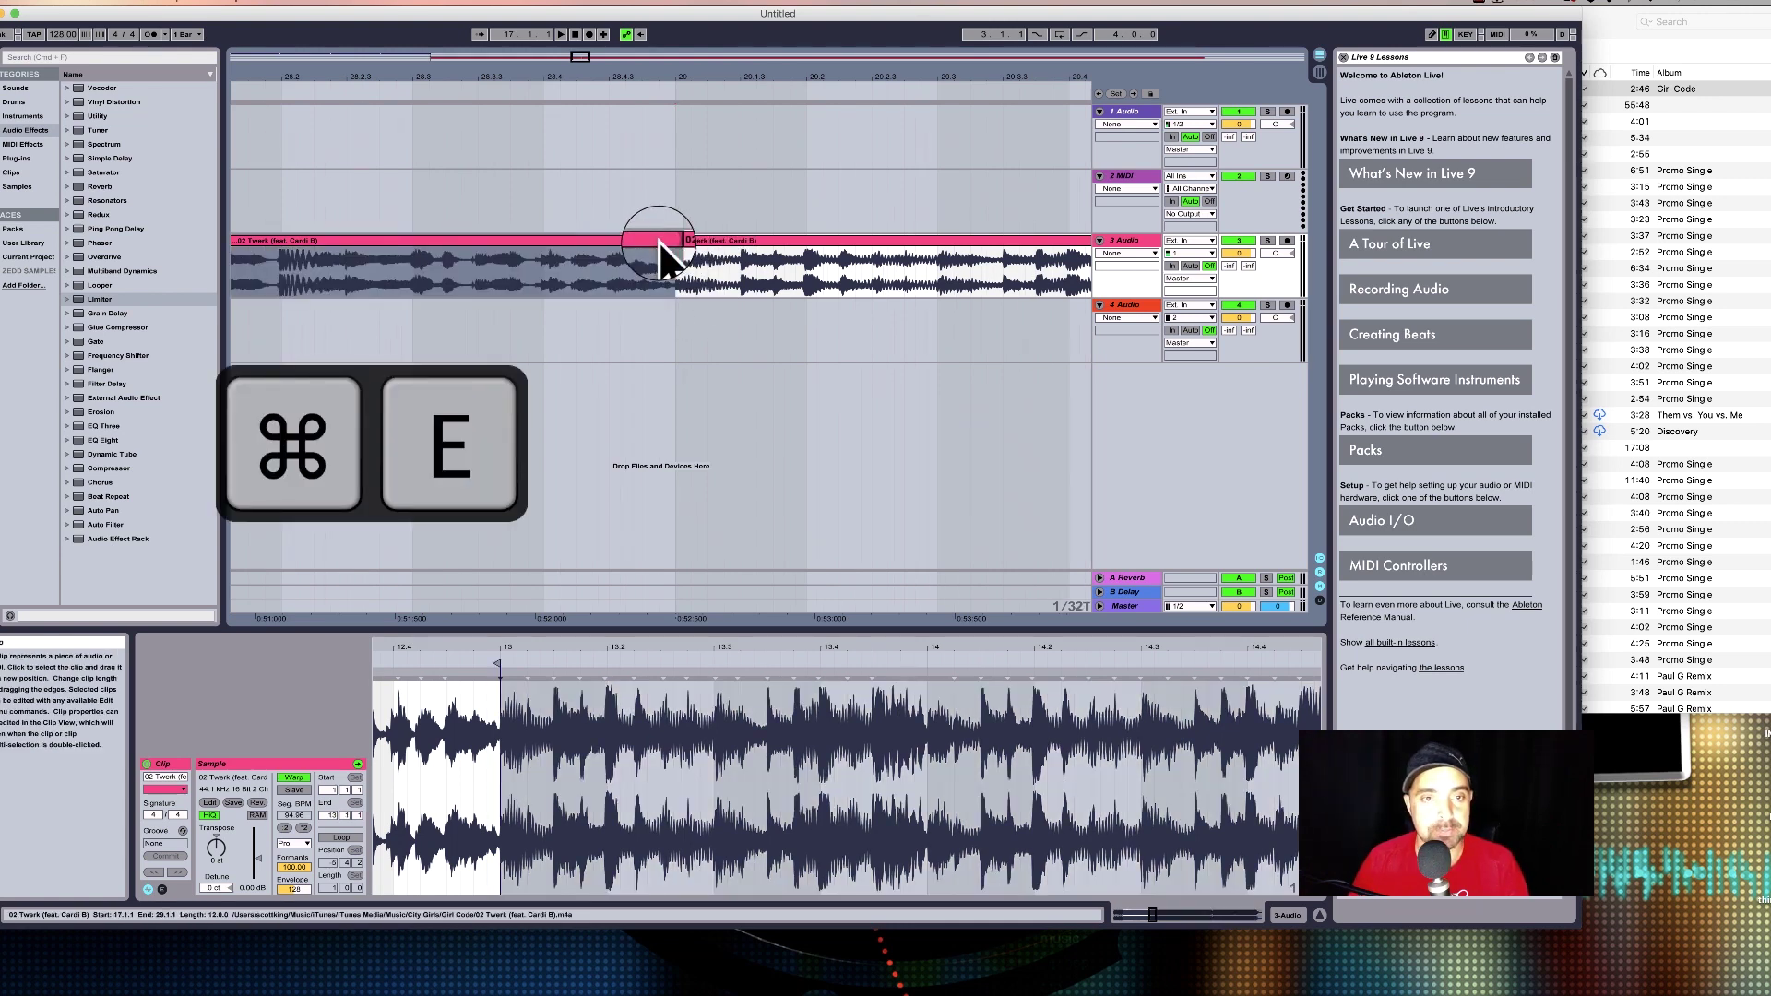
key(Delete)
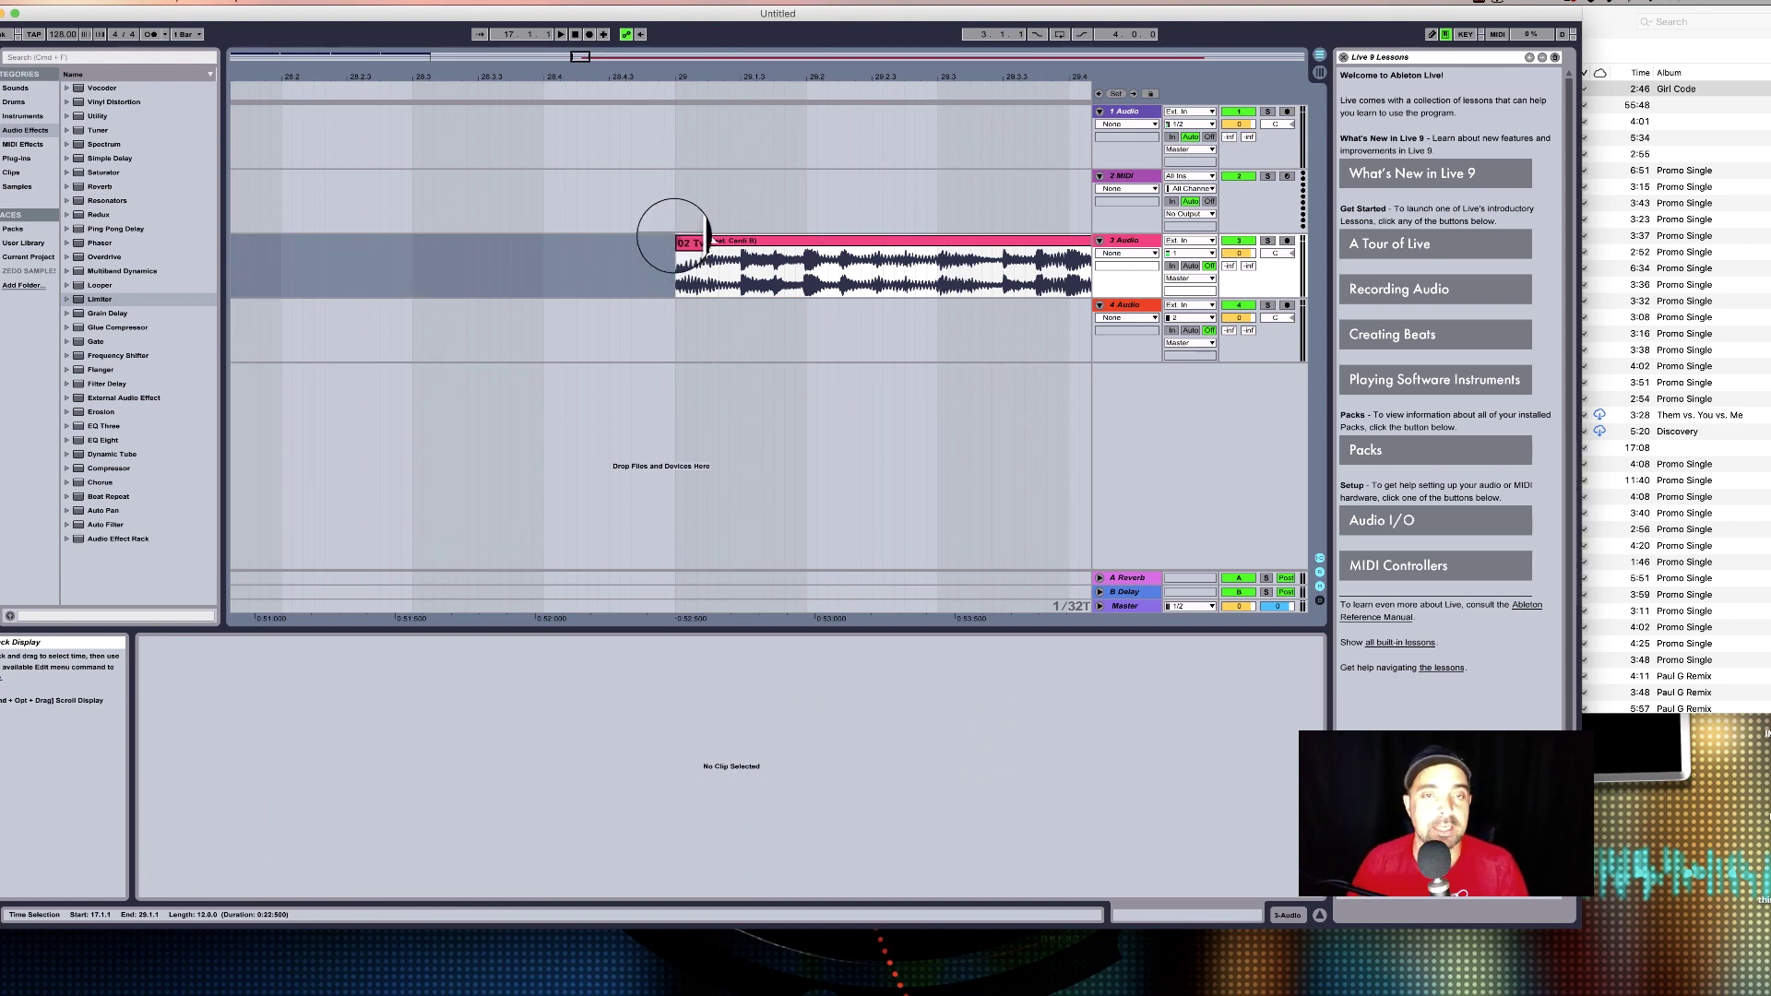
drag(682, 63, 679, 71)
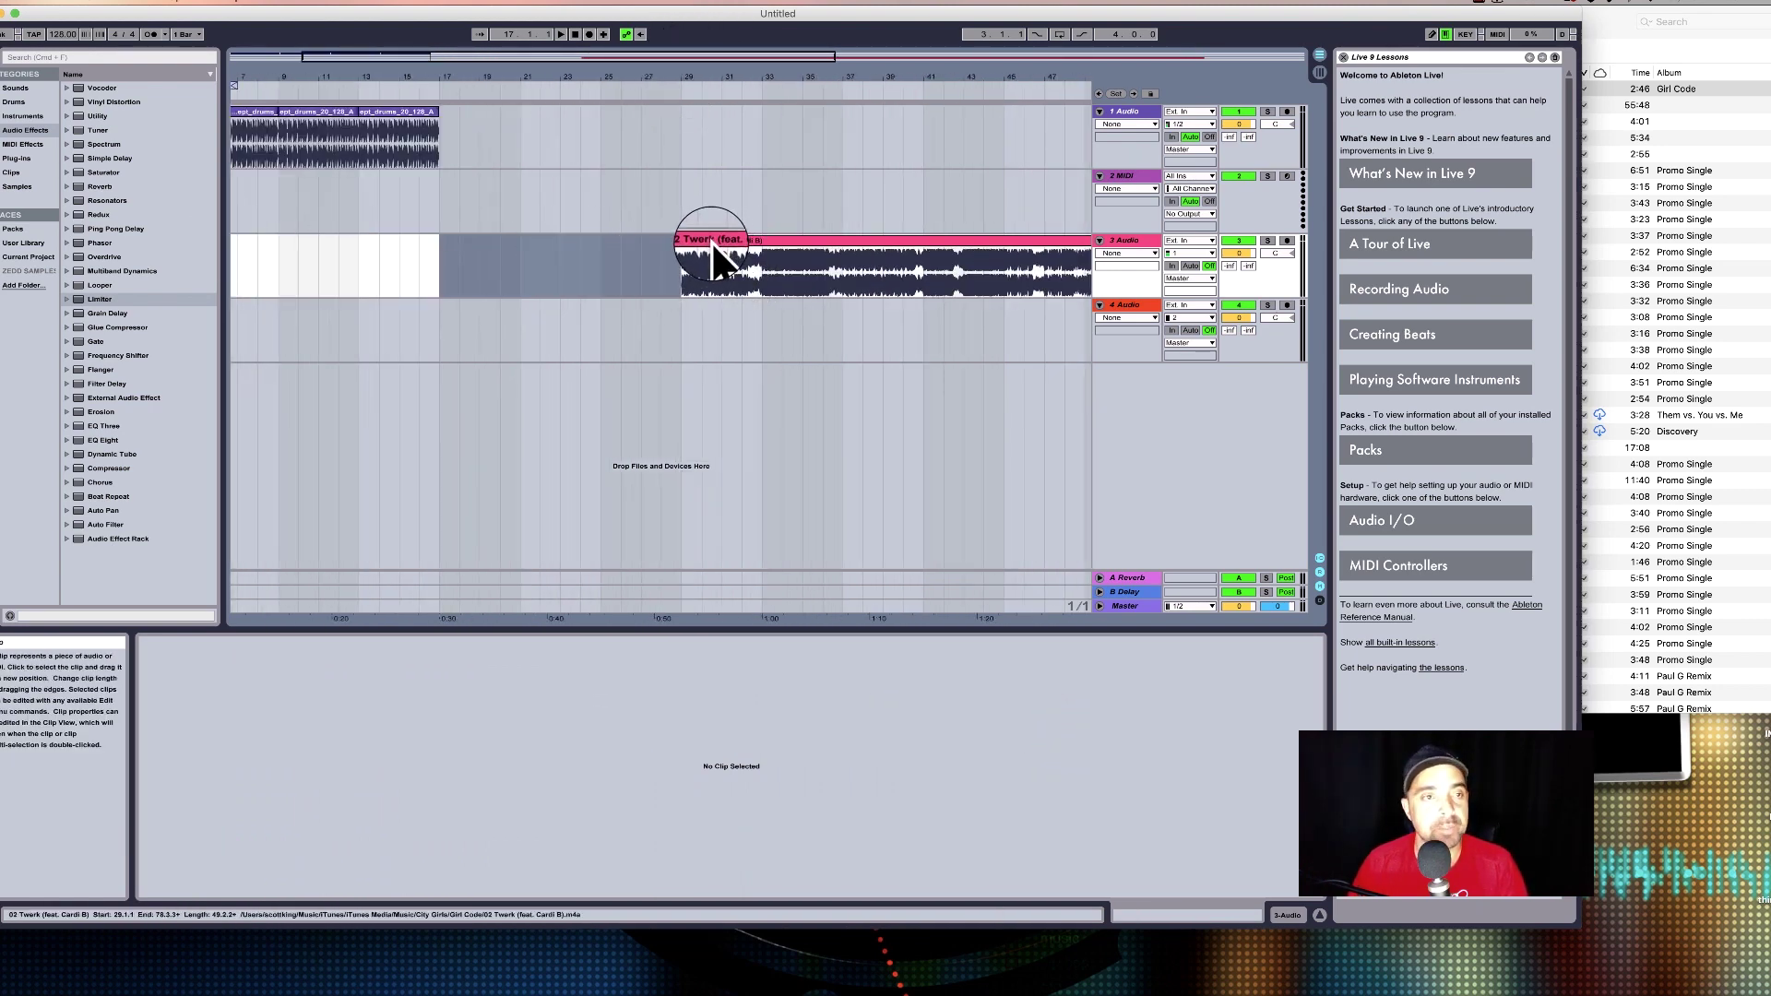
scroll(710, 253, left, 3)
drag(749, 251, 524, 273)
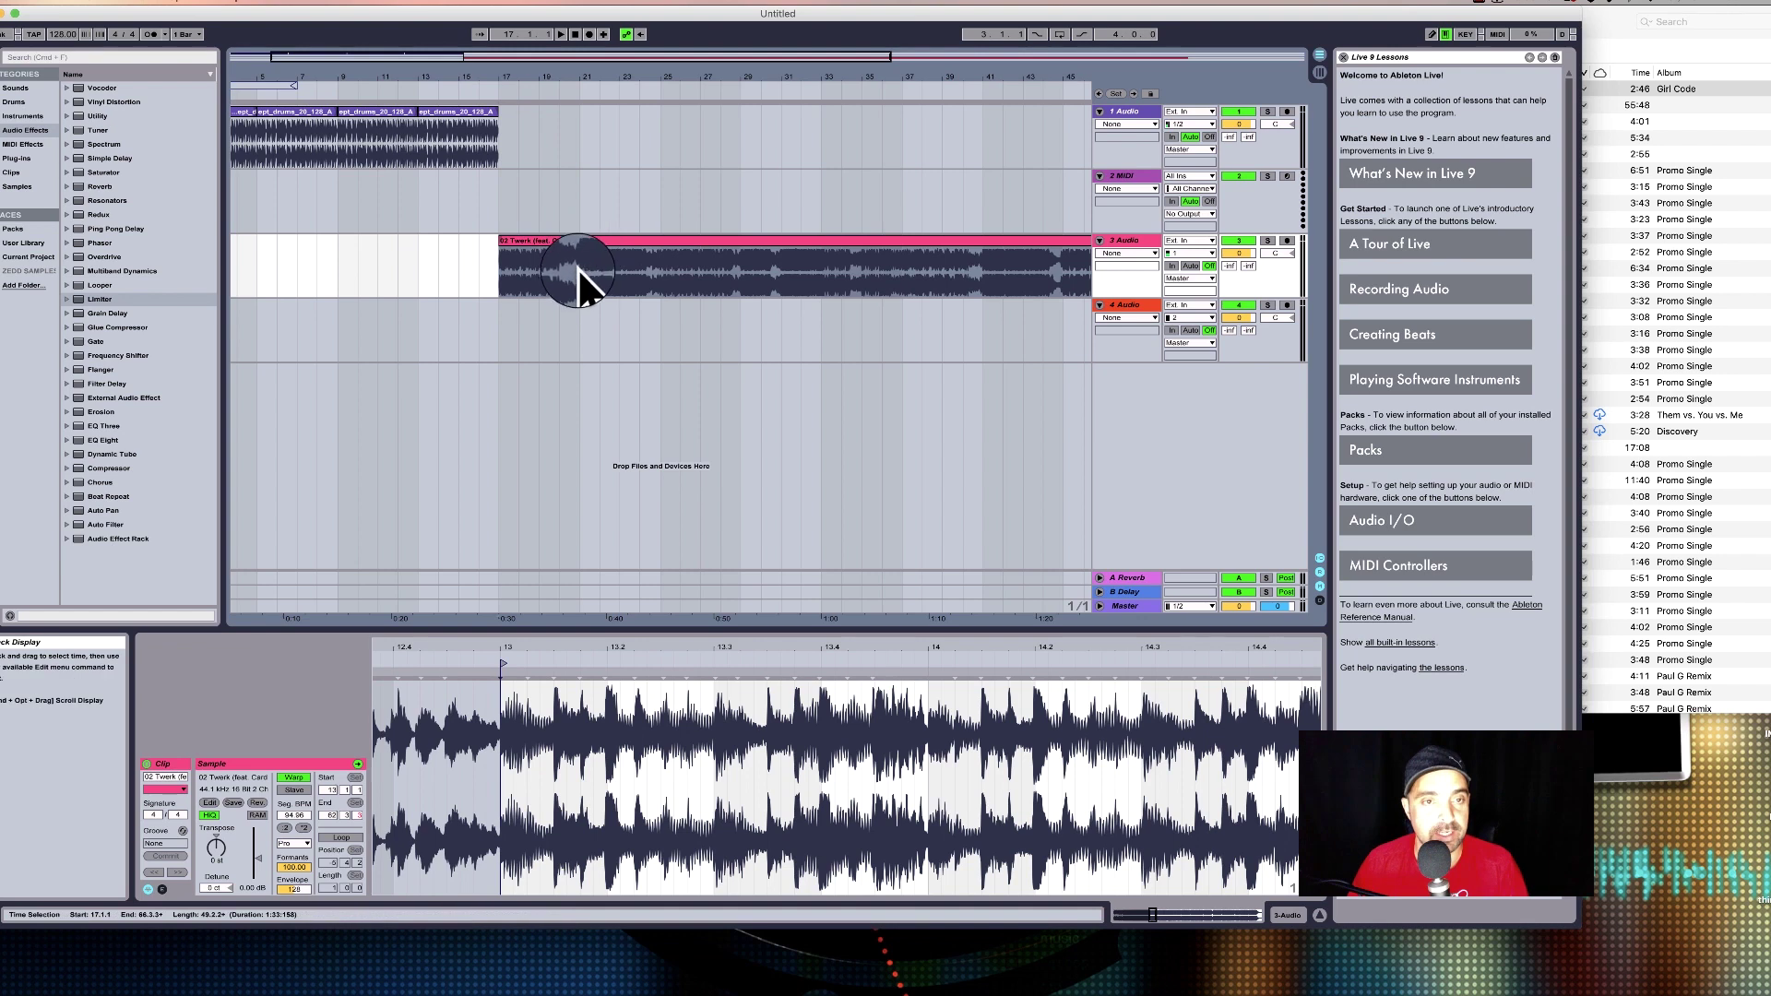
Align the strong downbeat transient at bar 17 of the Twerk sample to the 17.1.1 grid line with a warp marker.
drag(573, 69, 605, 345)
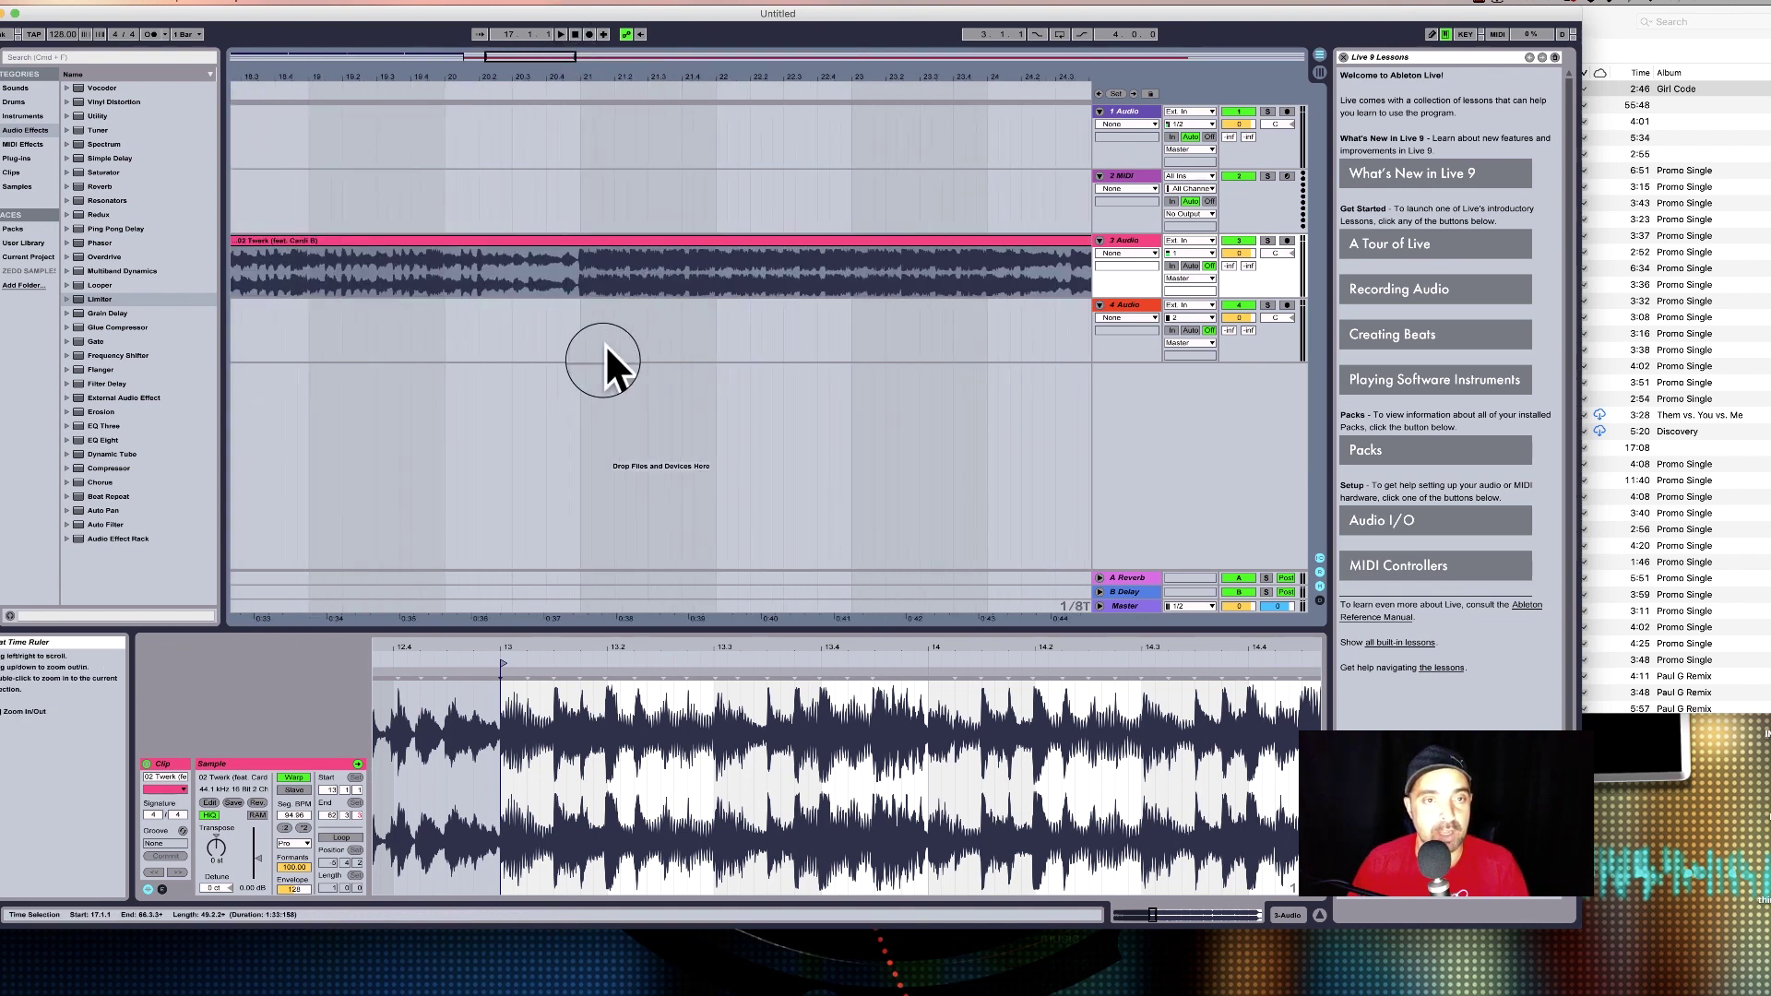
click(579, 280)
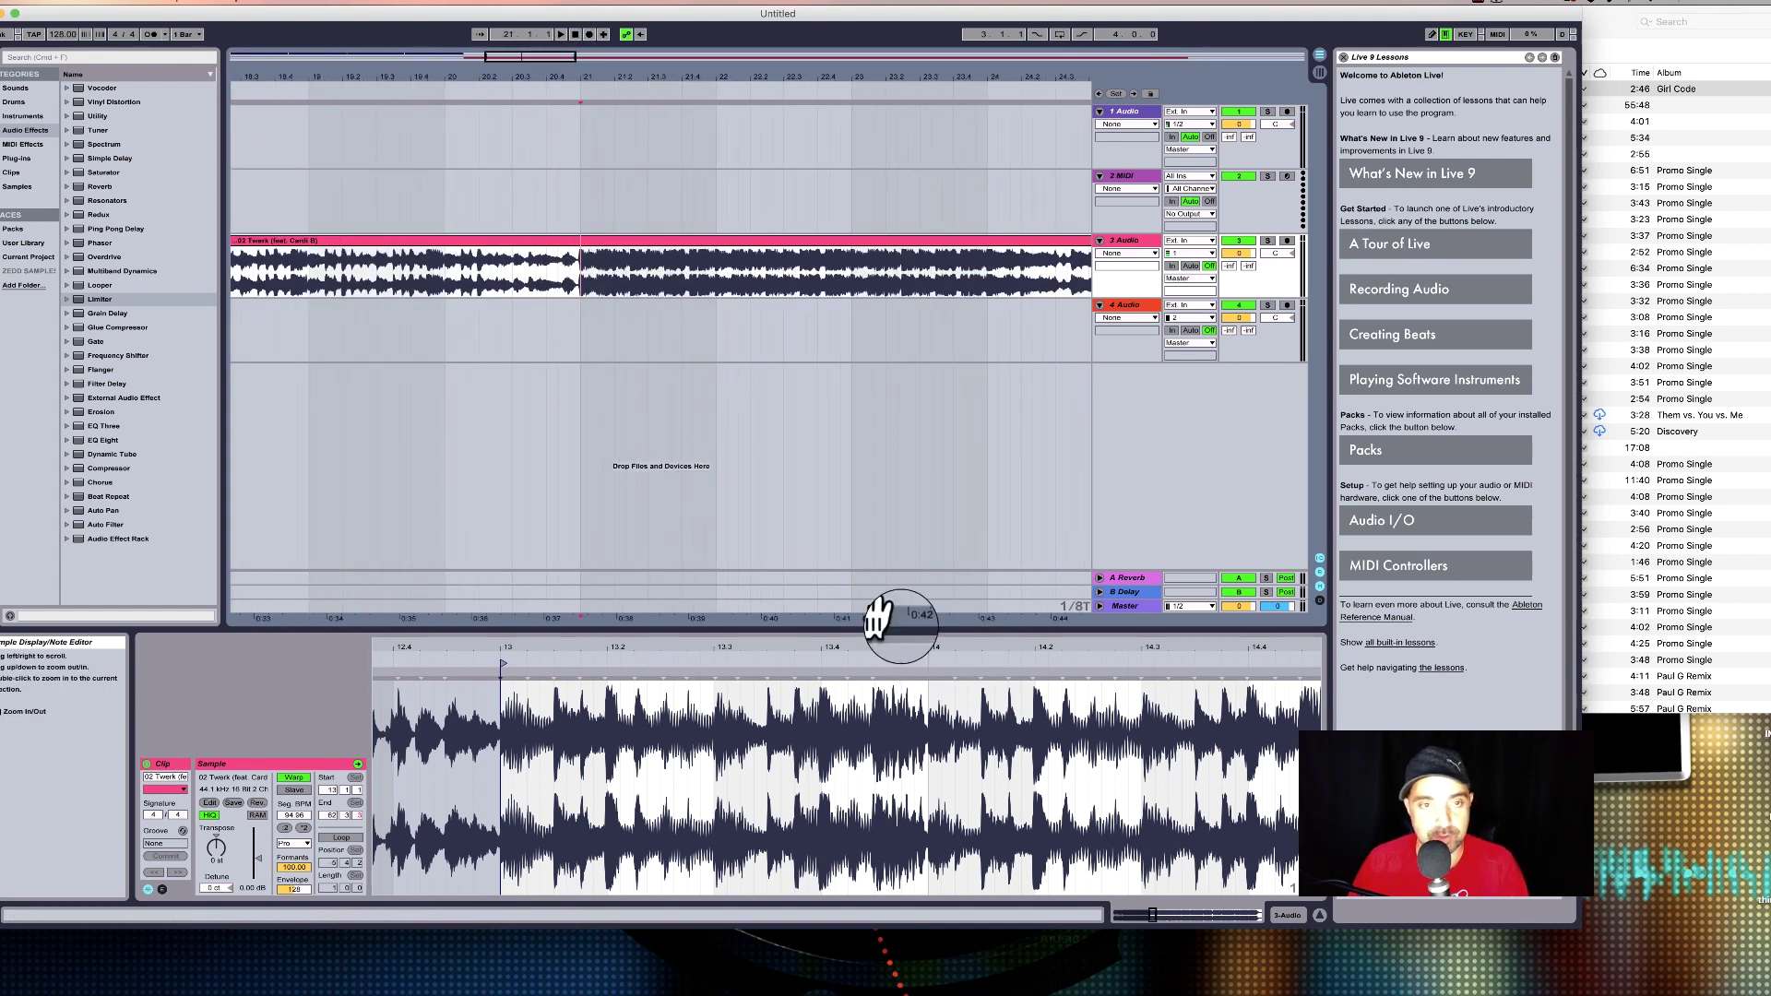
drag(811, 650, 812, 387)
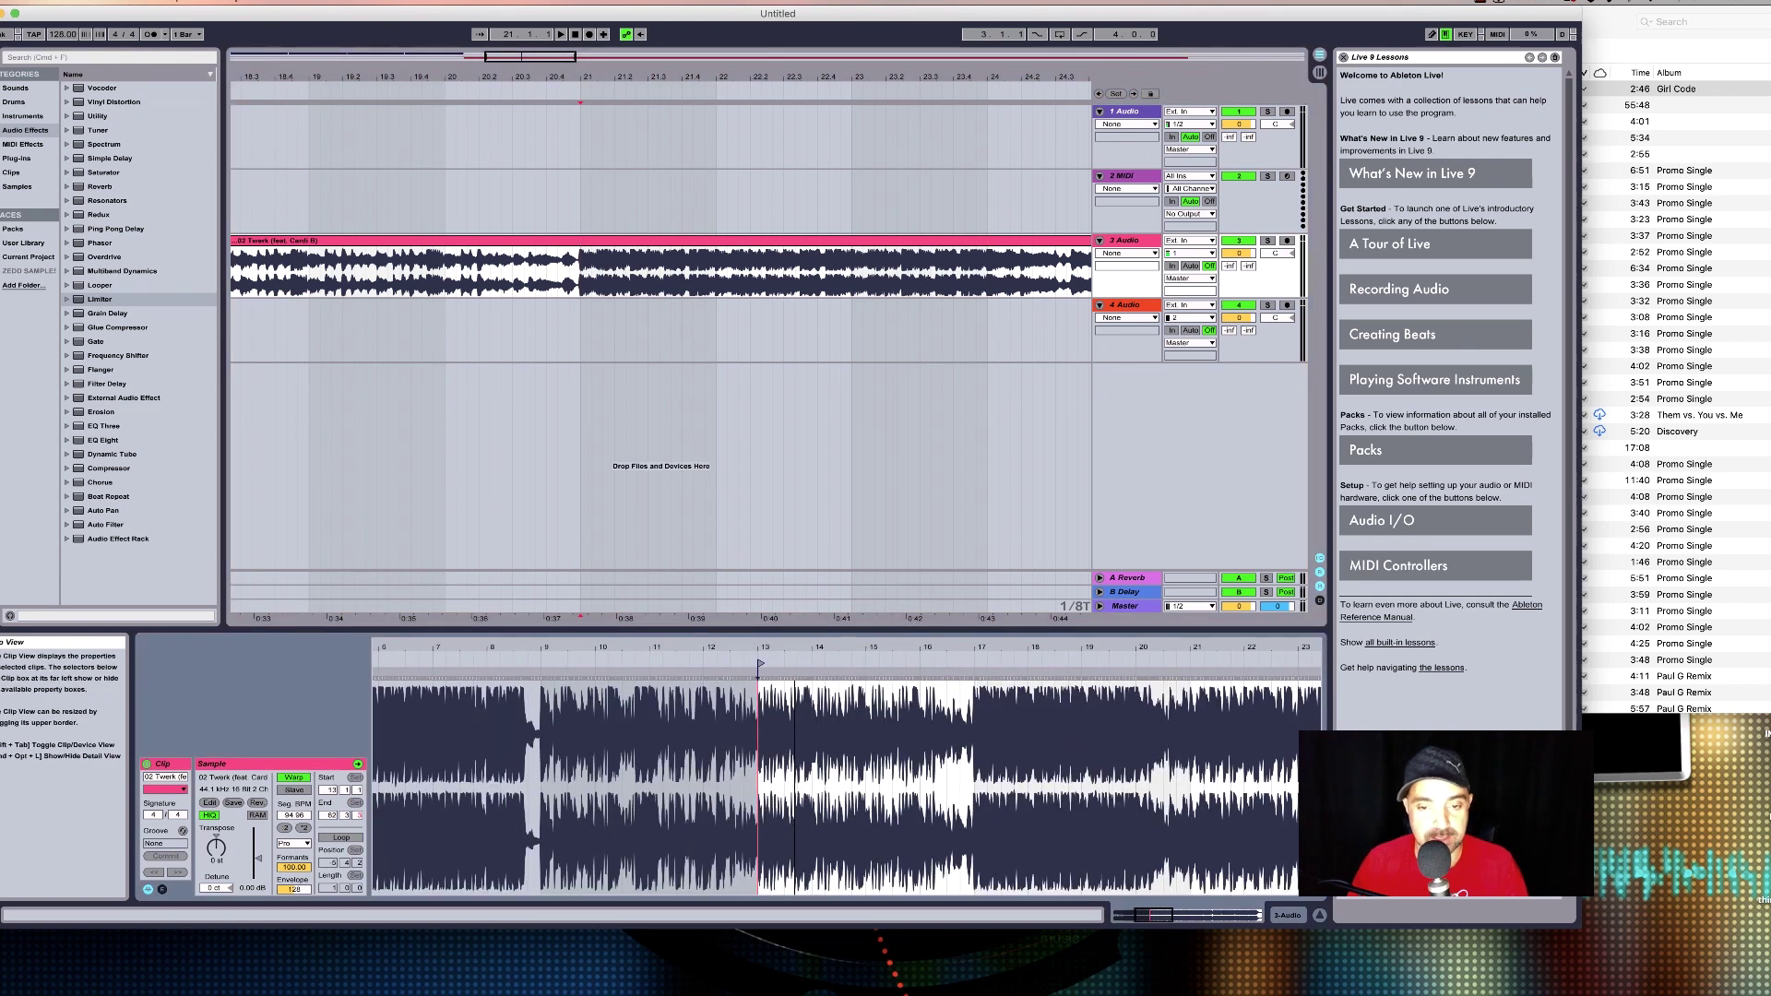
drag(975, 644, 973, 830)
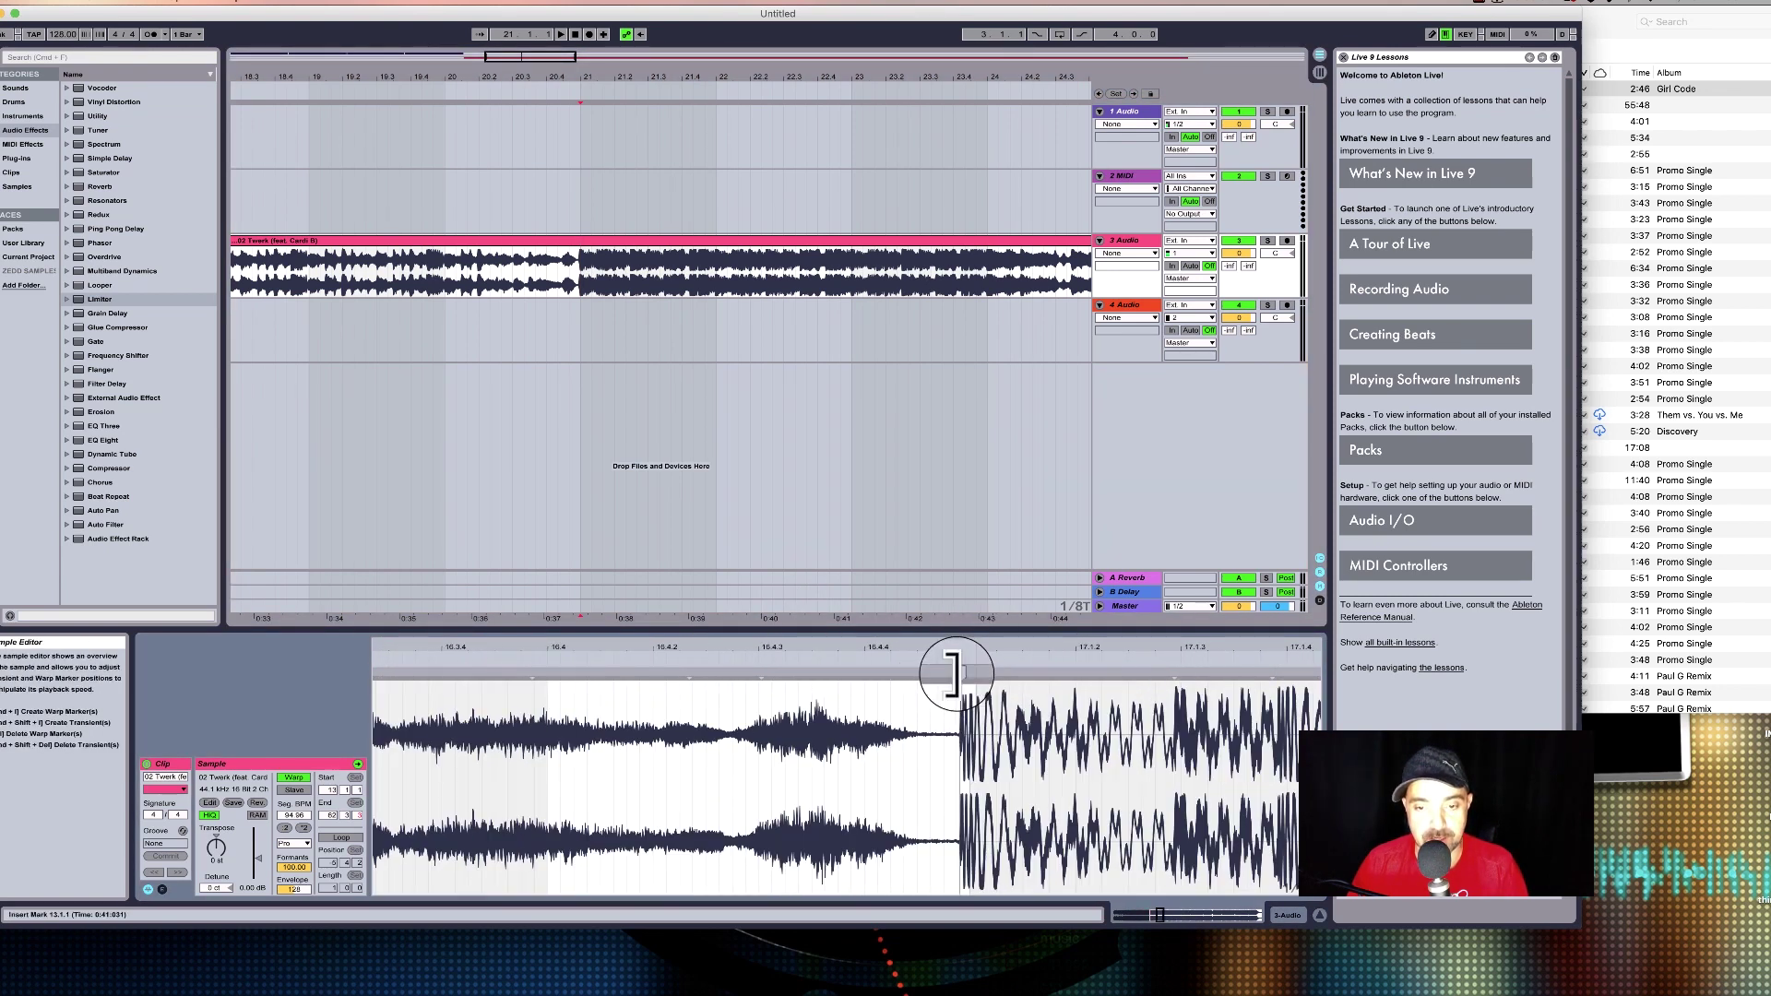
drag(955, 671, 964, 676)
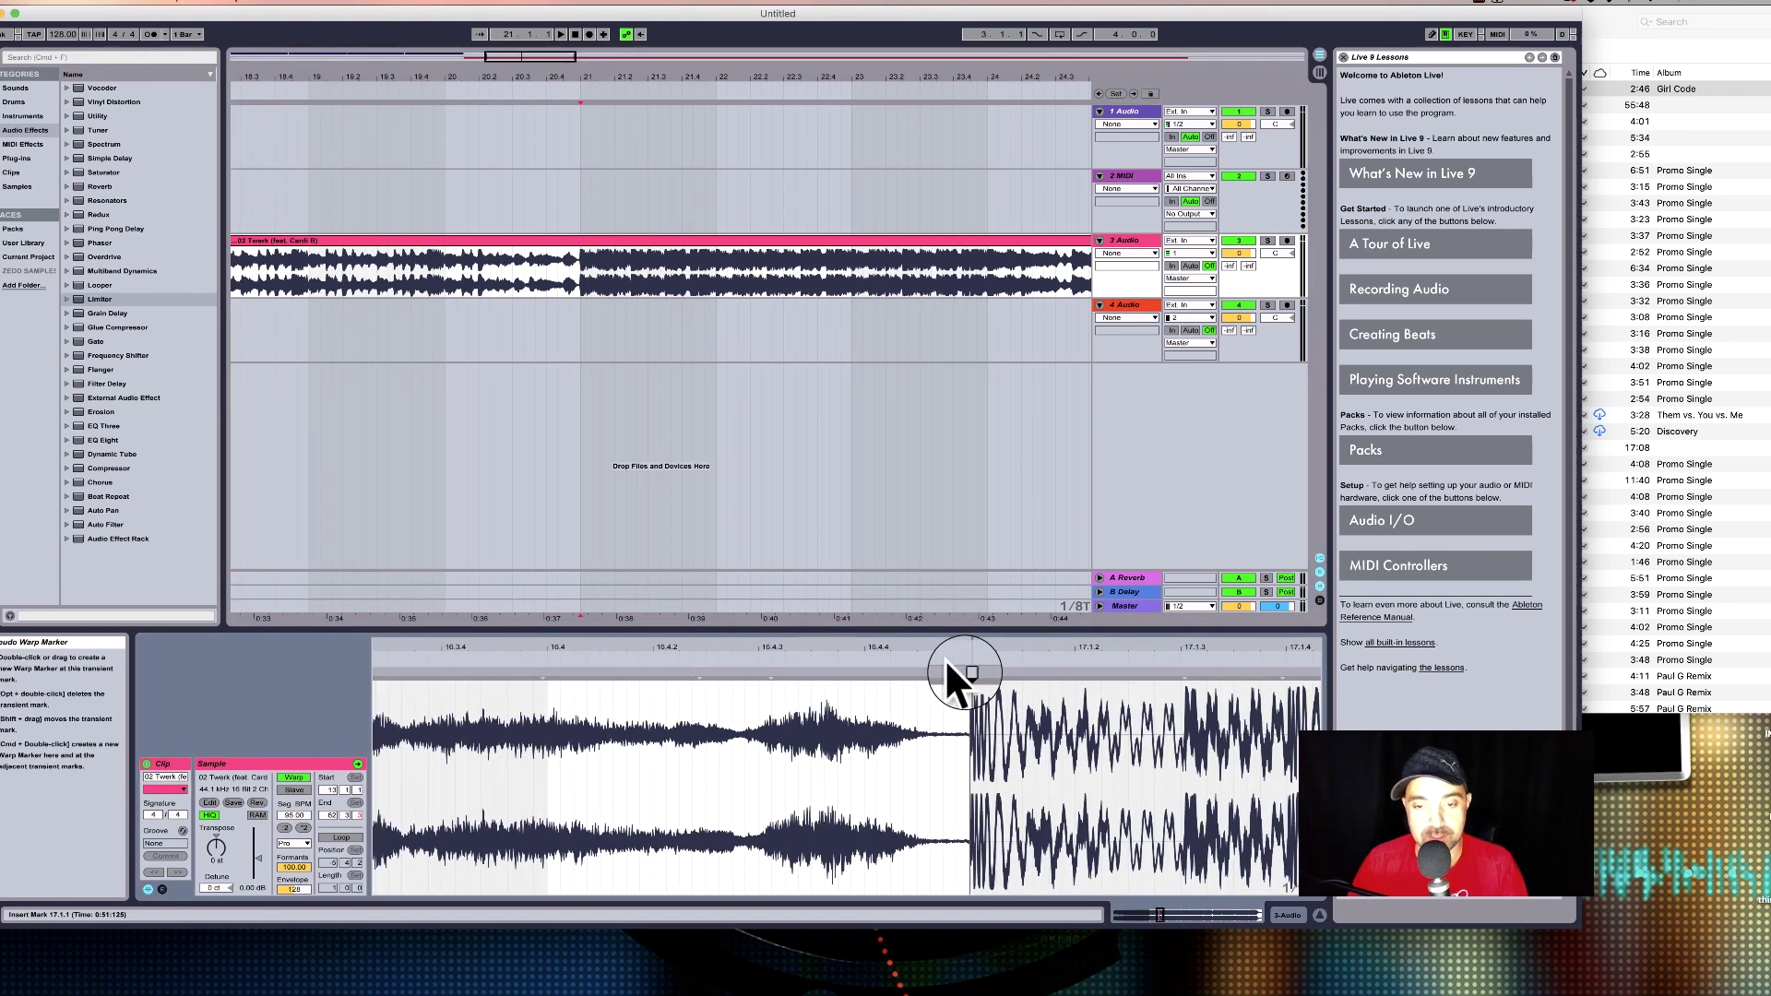
Split the Twerk clip at 21.1.1 so its first four bars form a separate clip.
click(579, 281)
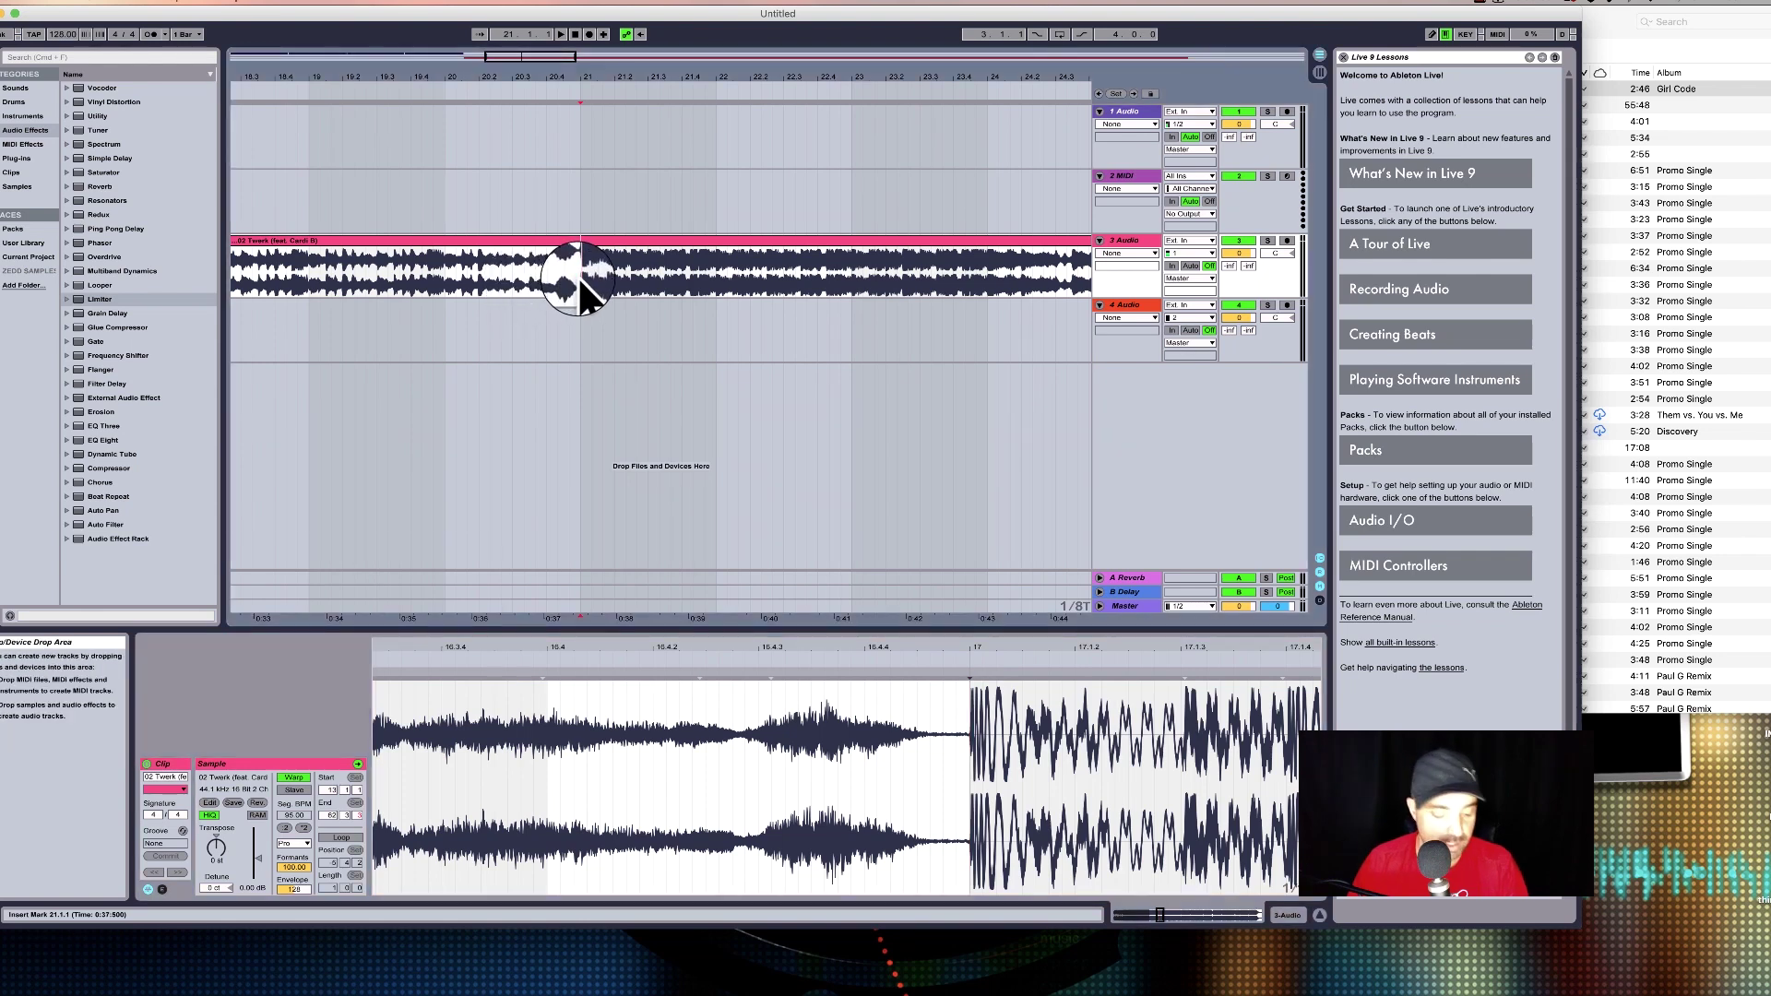
key(super+e)
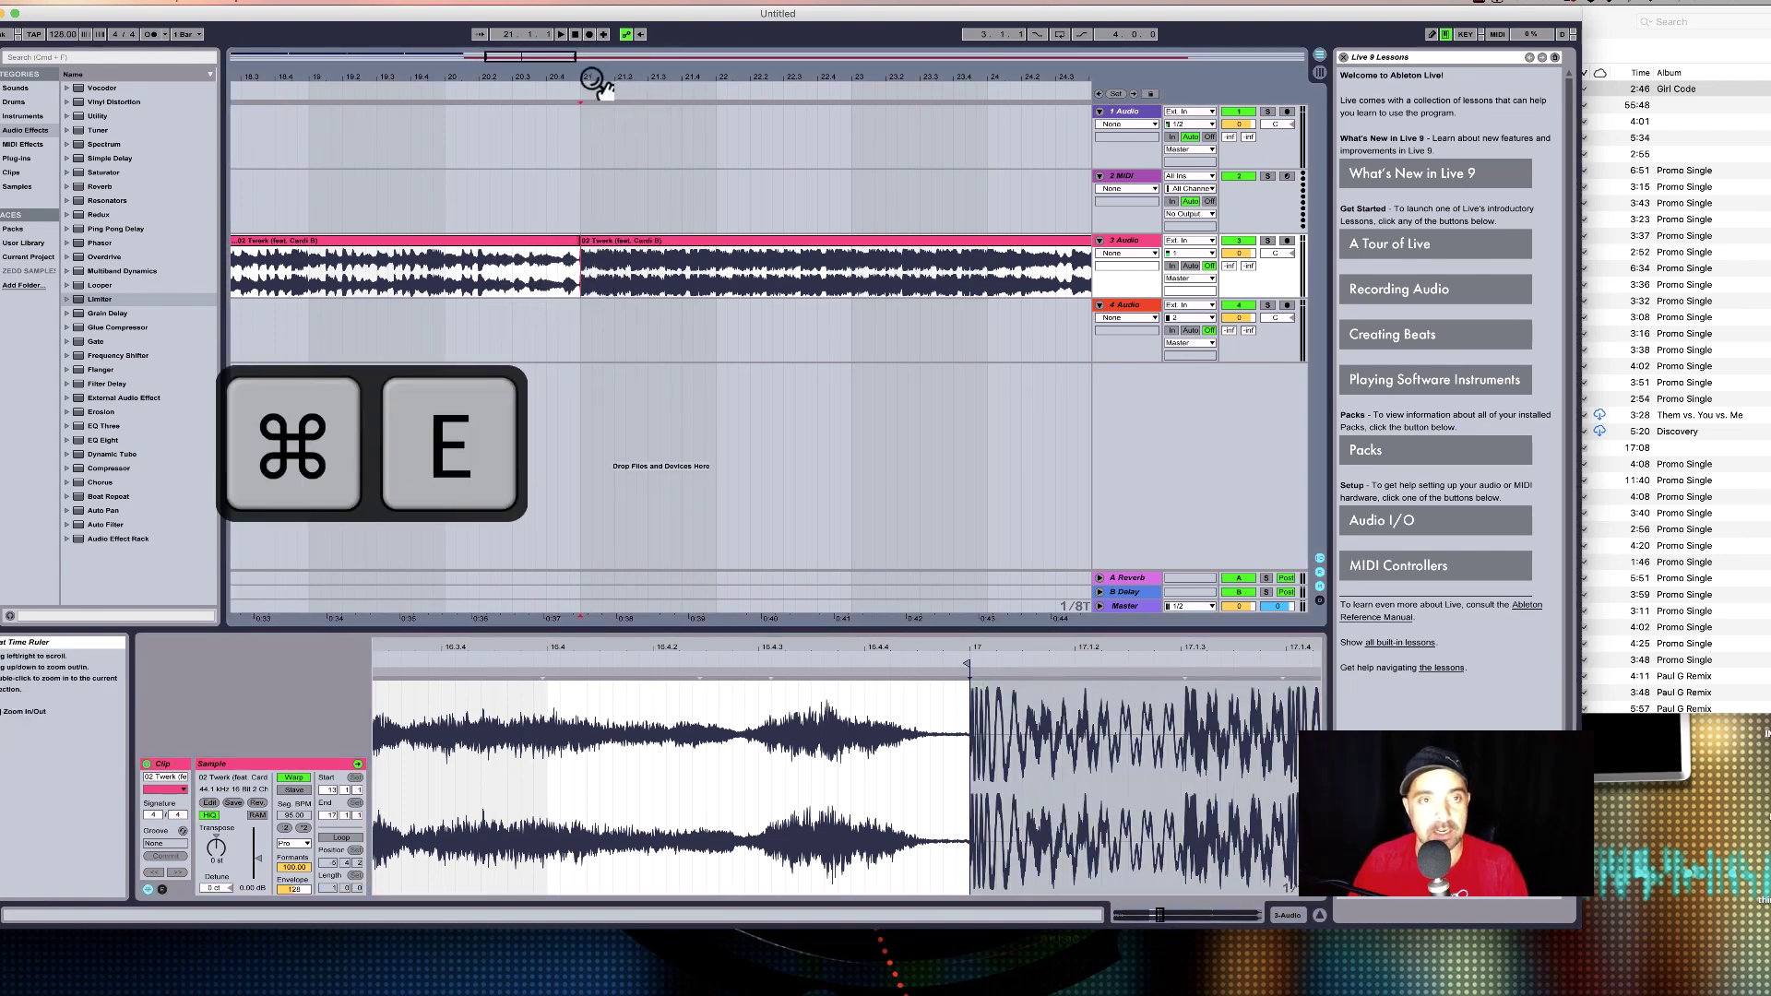
scroll(553, 139, left, 3)
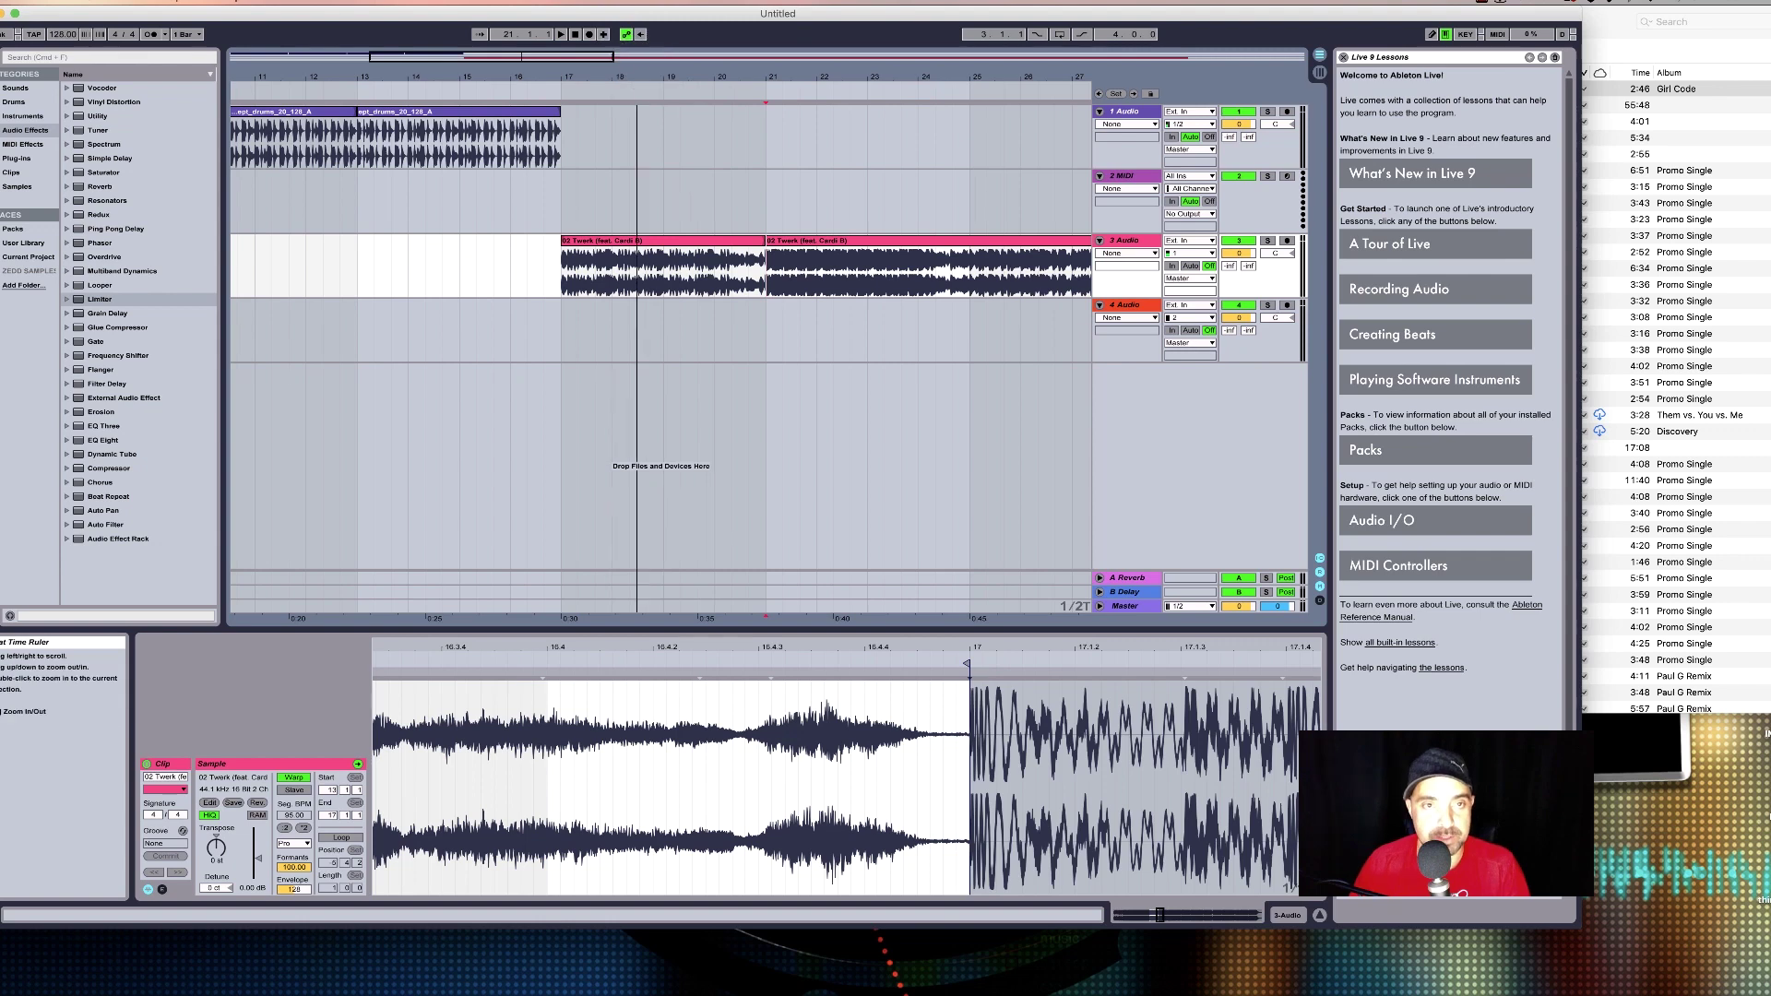
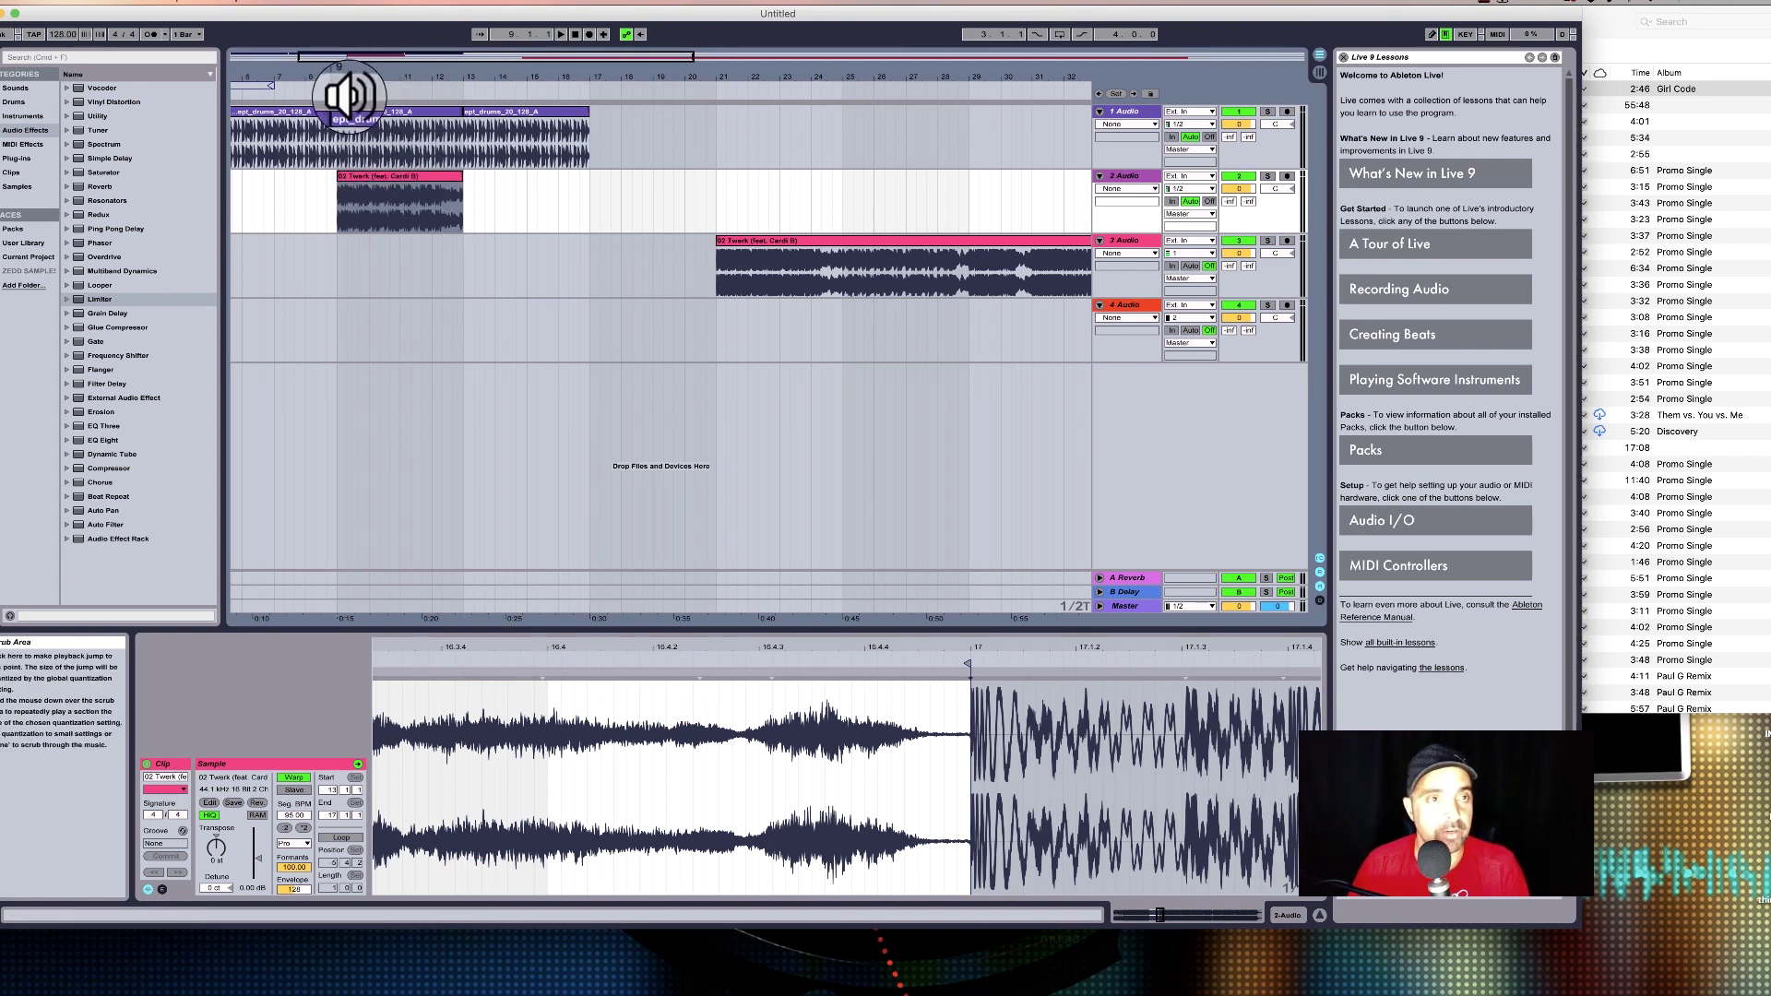
Copy the four-bar Twerk clip from 2 Audio to 3 Audio at bar 13, and move the remaining song to 4 Audio at 17.1.1.
click(420, 199)
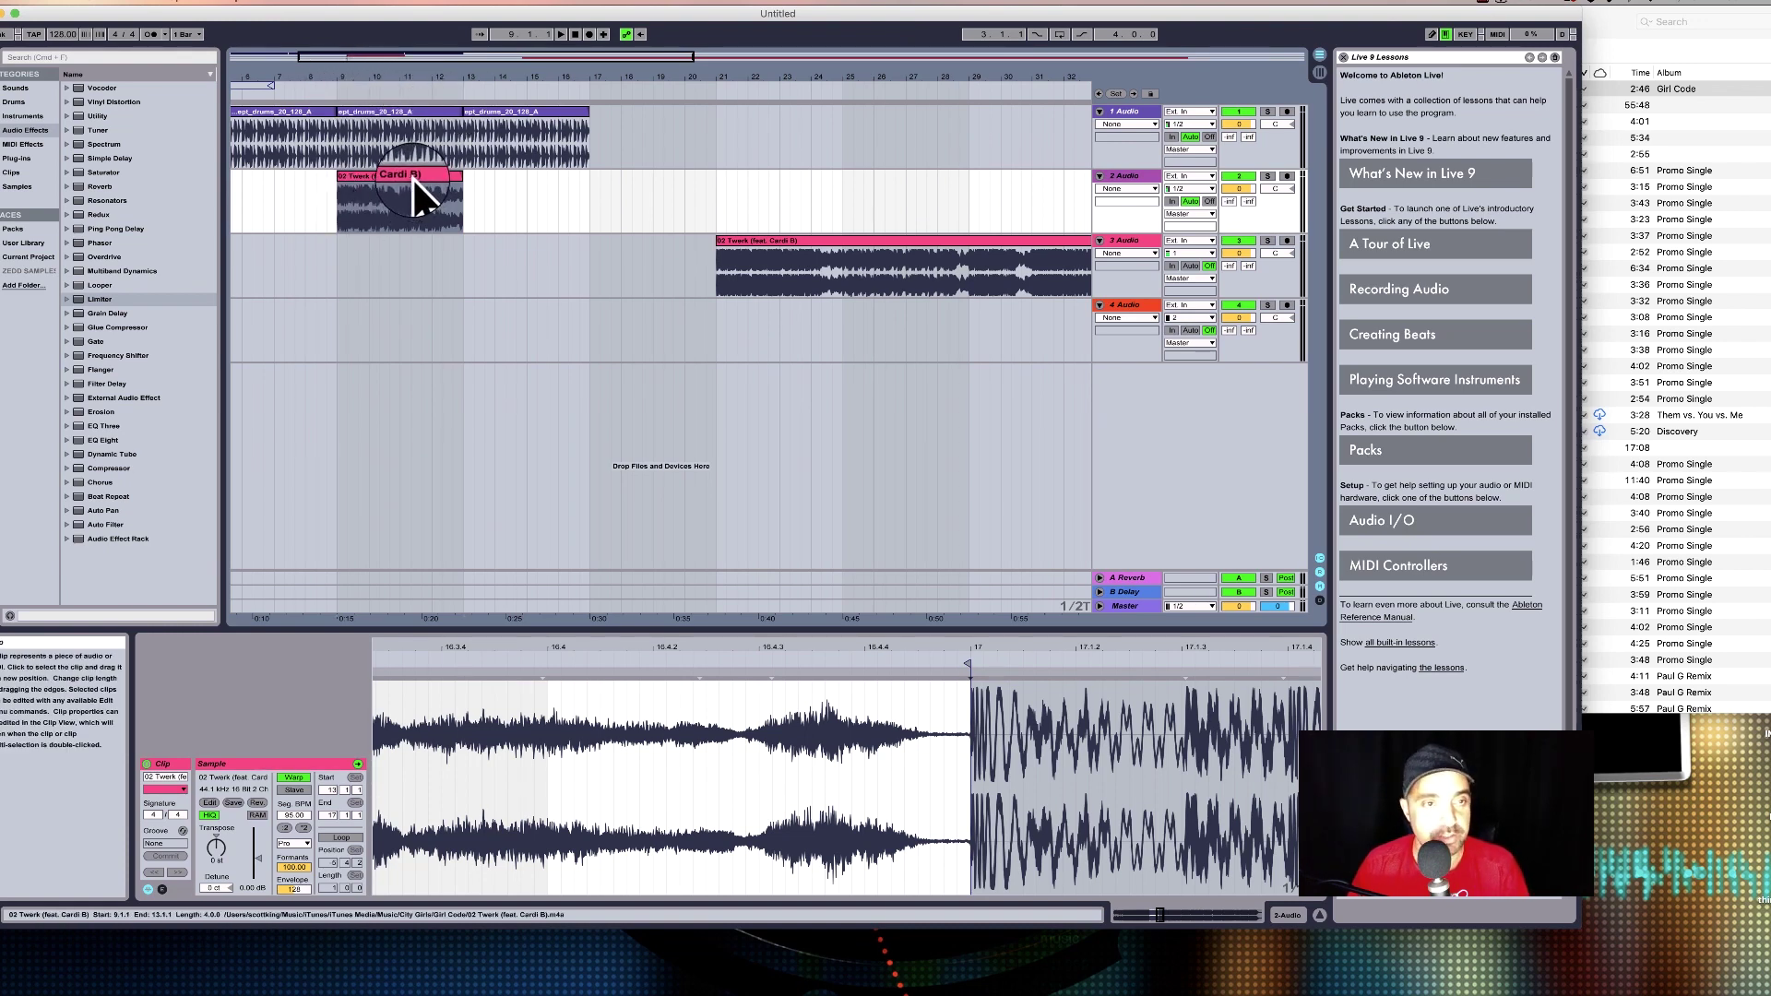
drag(400, 175, 521, 247)
drag(782, 253, 650, 334)
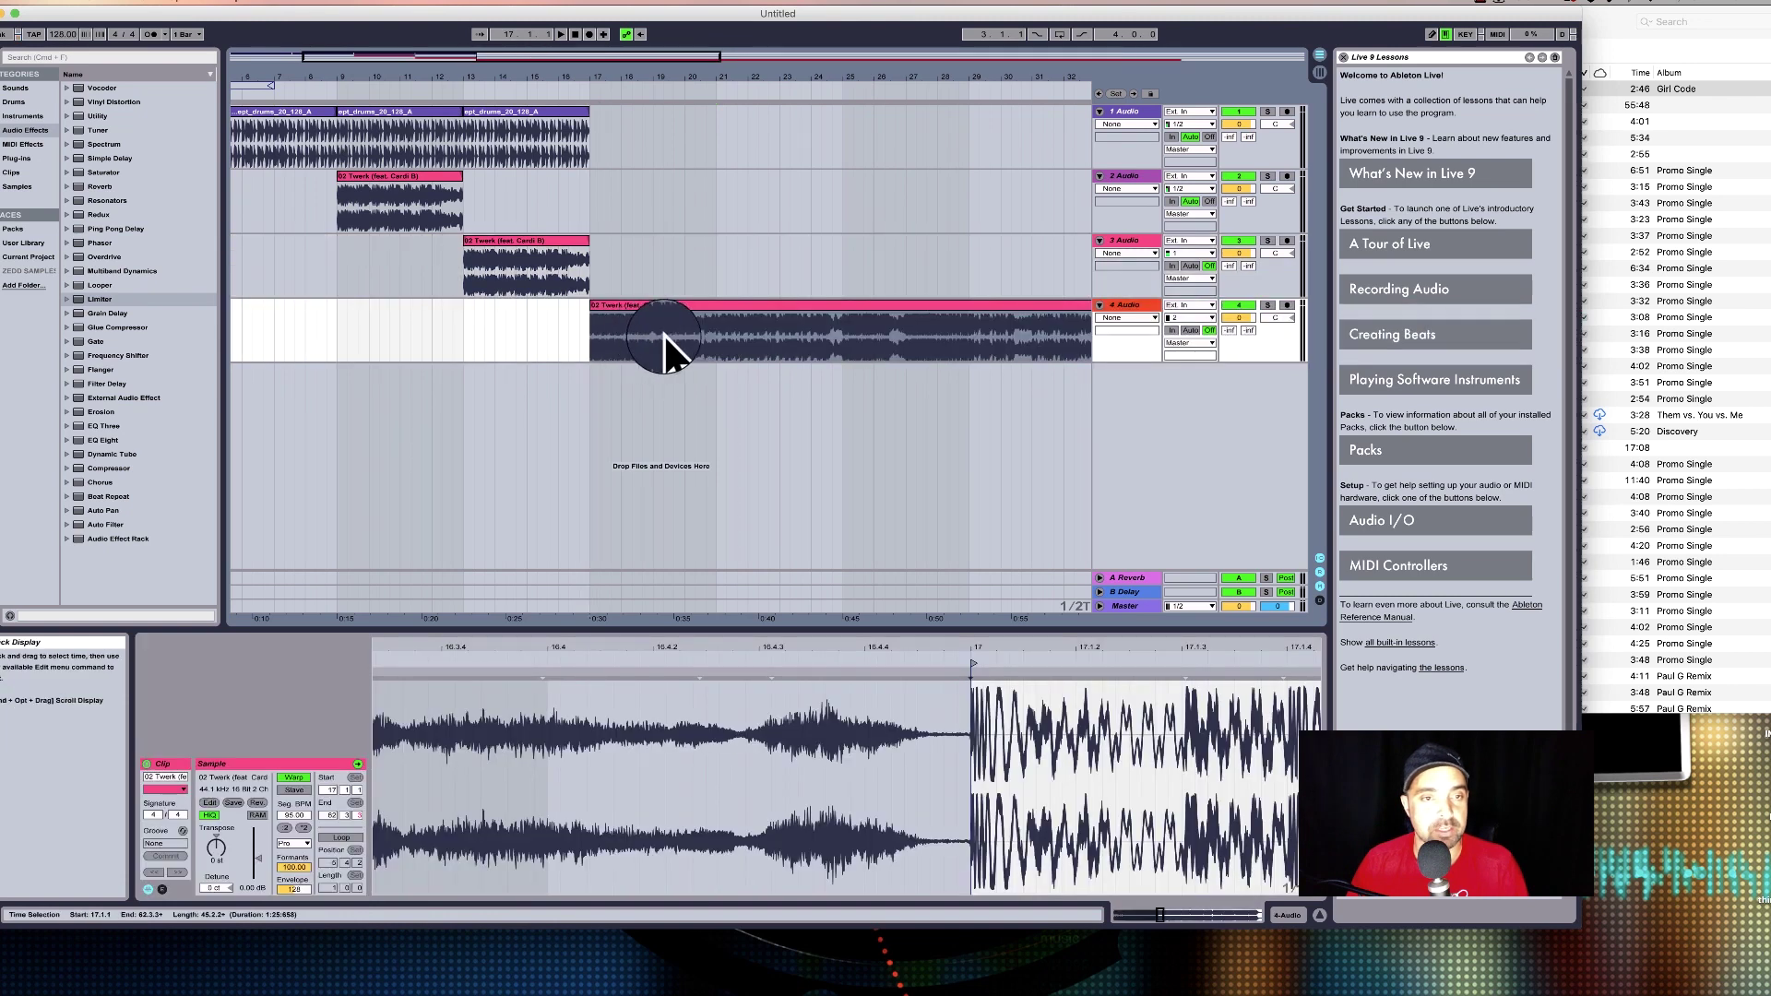
Play back the layered drums and Twerk clips from before bar 9 and examine the handoff at bar 13.
mouse_move(348, 71)
mouse_down()
mouse_move(347, 55)
mouse_move(339, 83)
mouse_up()
click(320, 91)
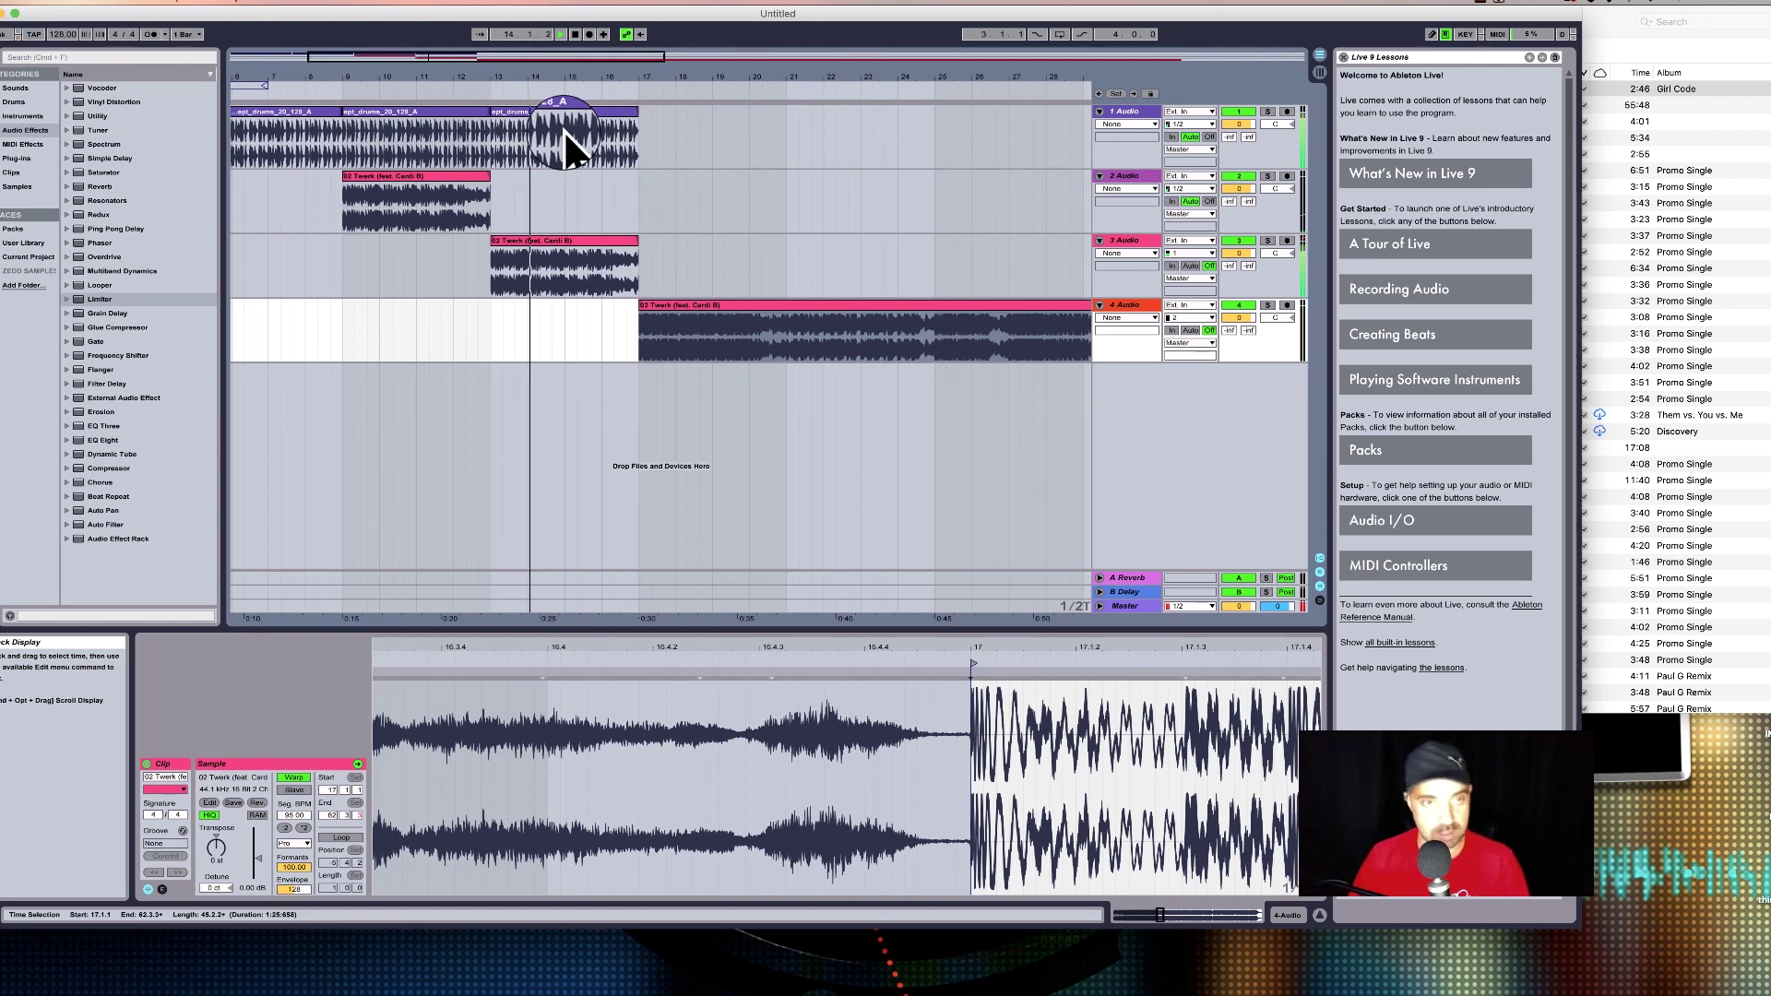
drag(460, 78, 460, 161)
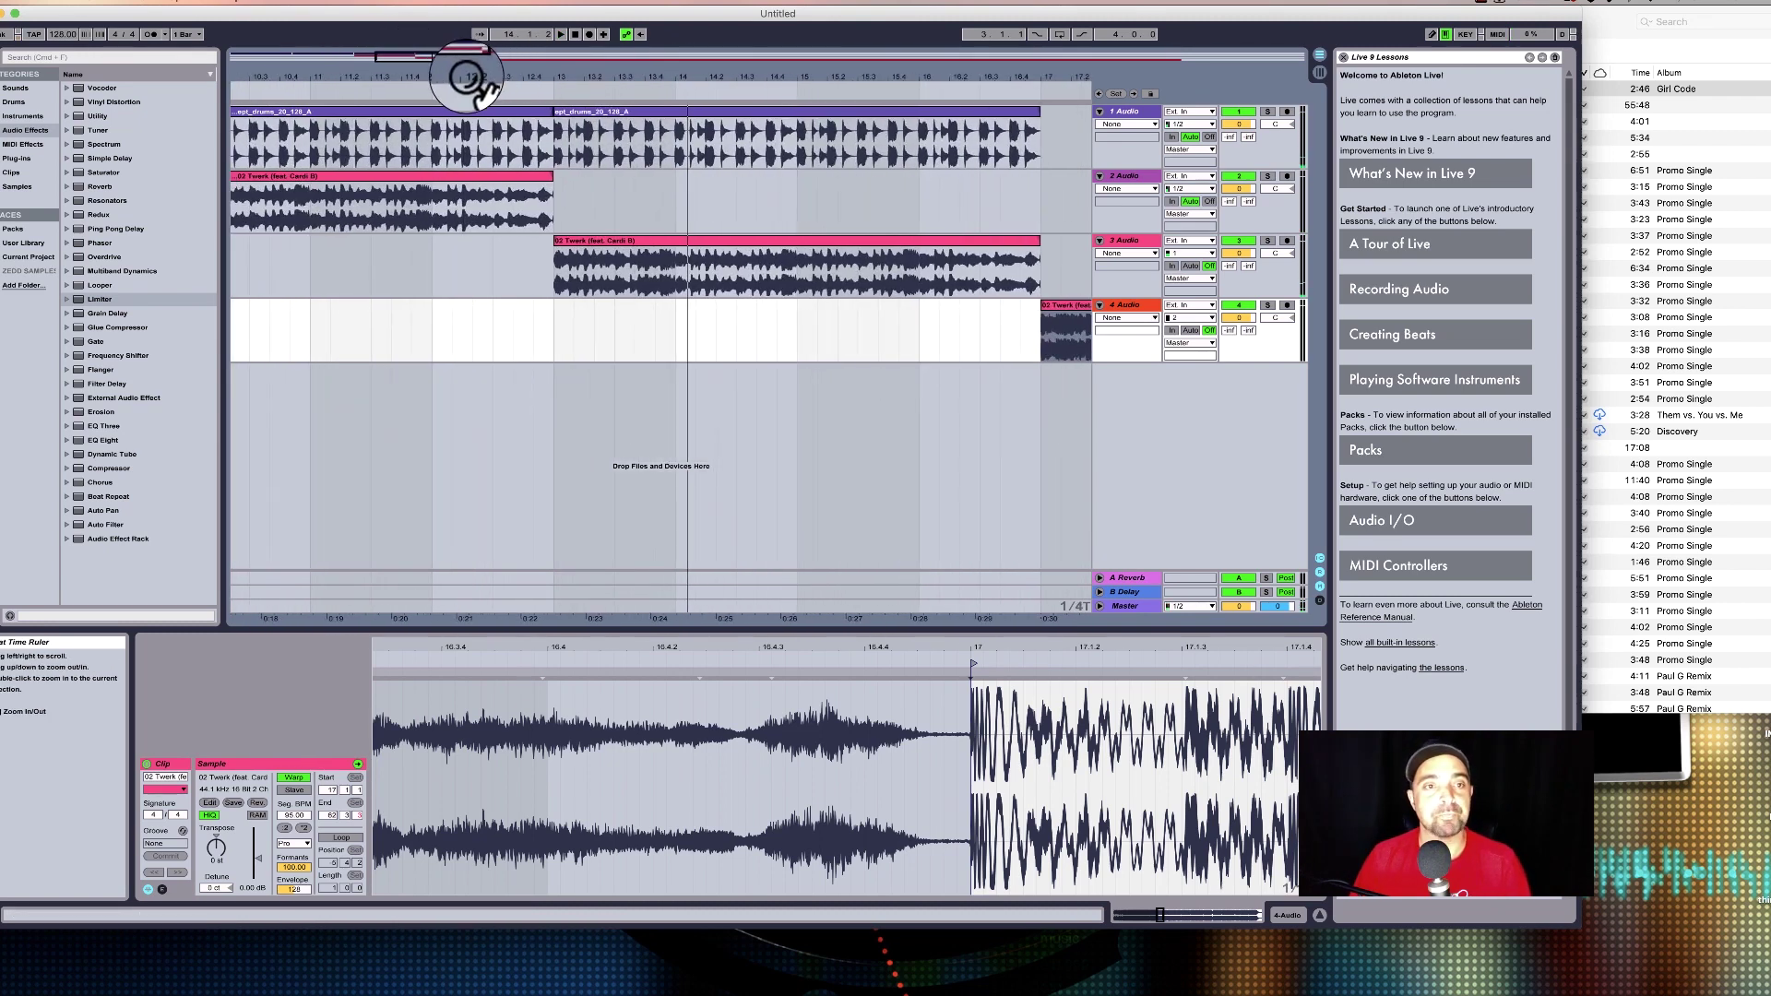
drag(465, 77, 466, 110)
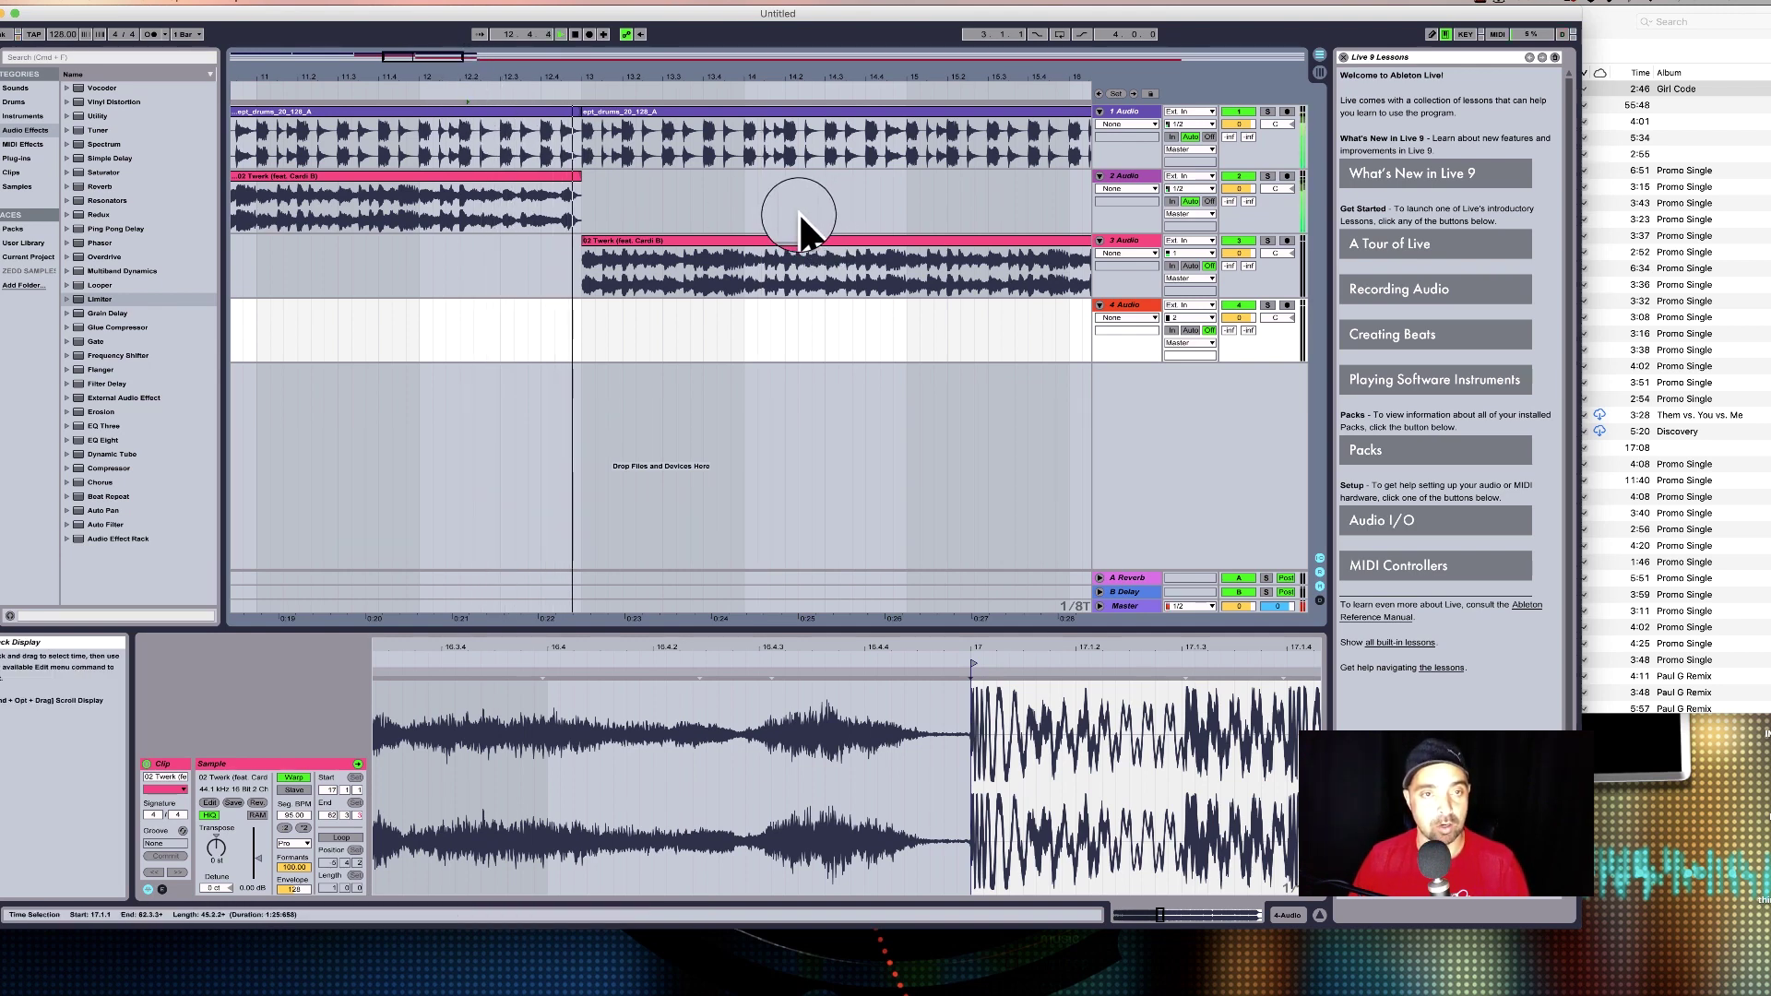
Trim the end of the 2 Audio Twerk clip into beat 12.4, extend the 3 Audio clip's start back to meet it, and audition the join.
drag(578, 180, 551, 184)
drag(583, 246, 559, 247)
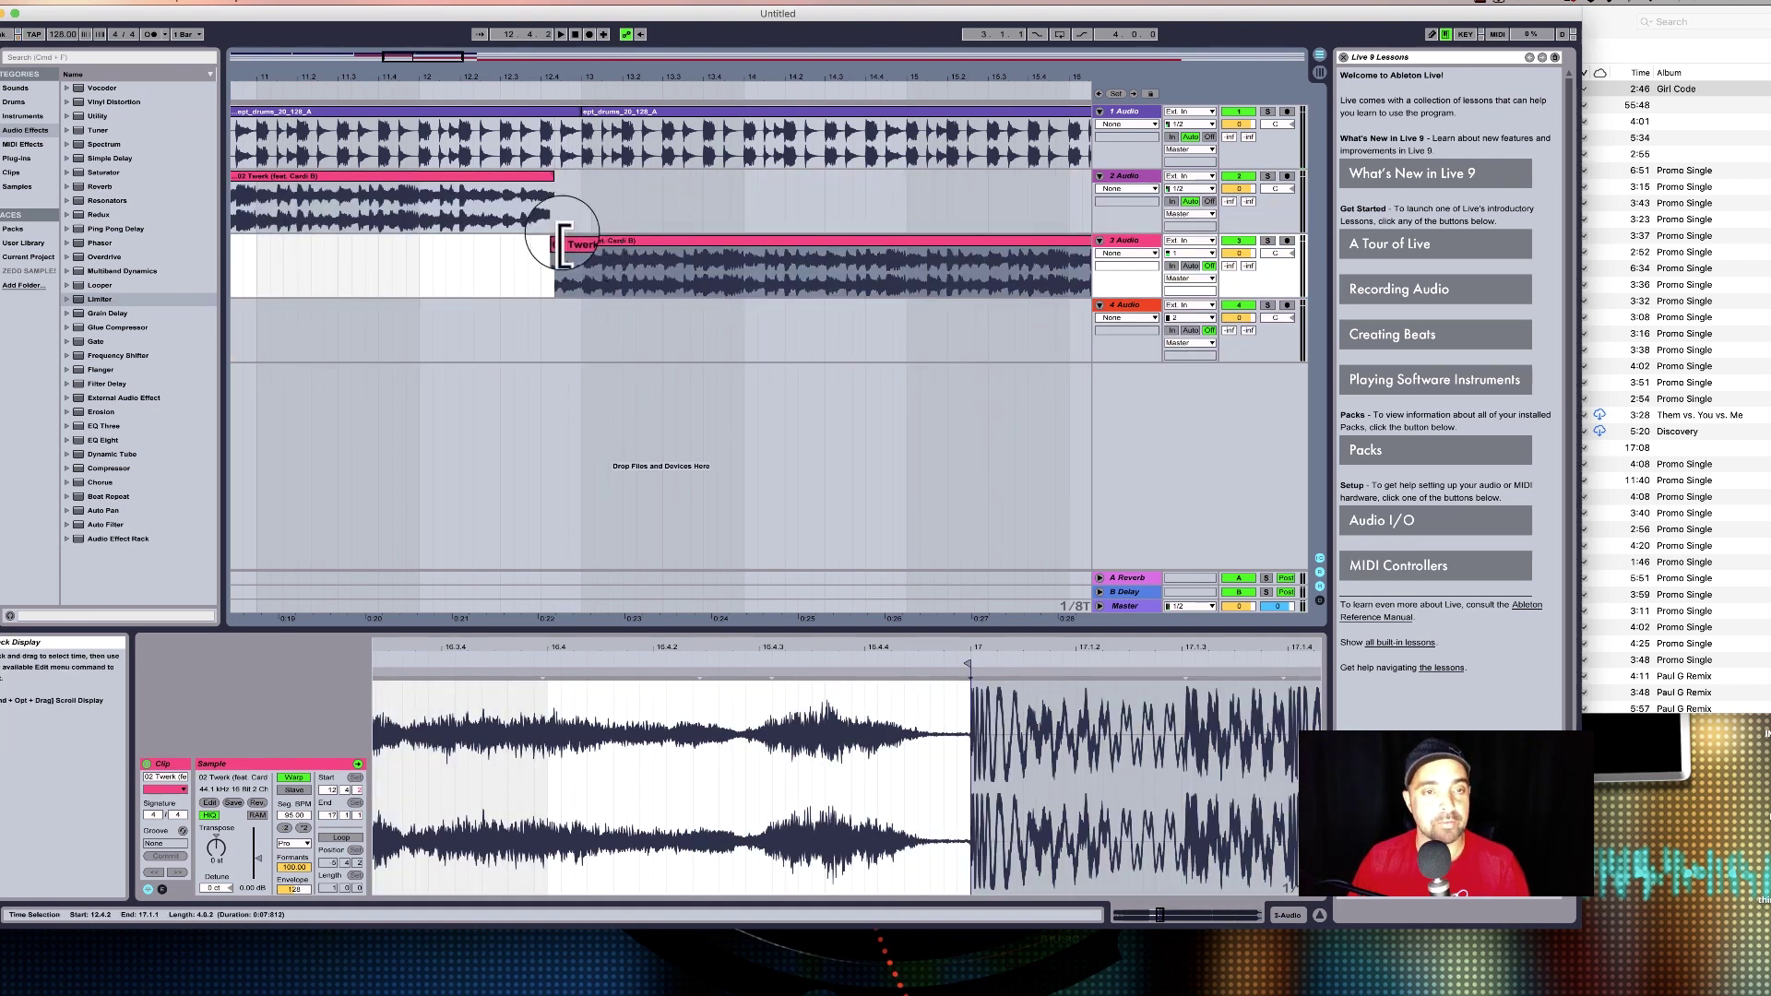
drag(576, 81, 565, 67)
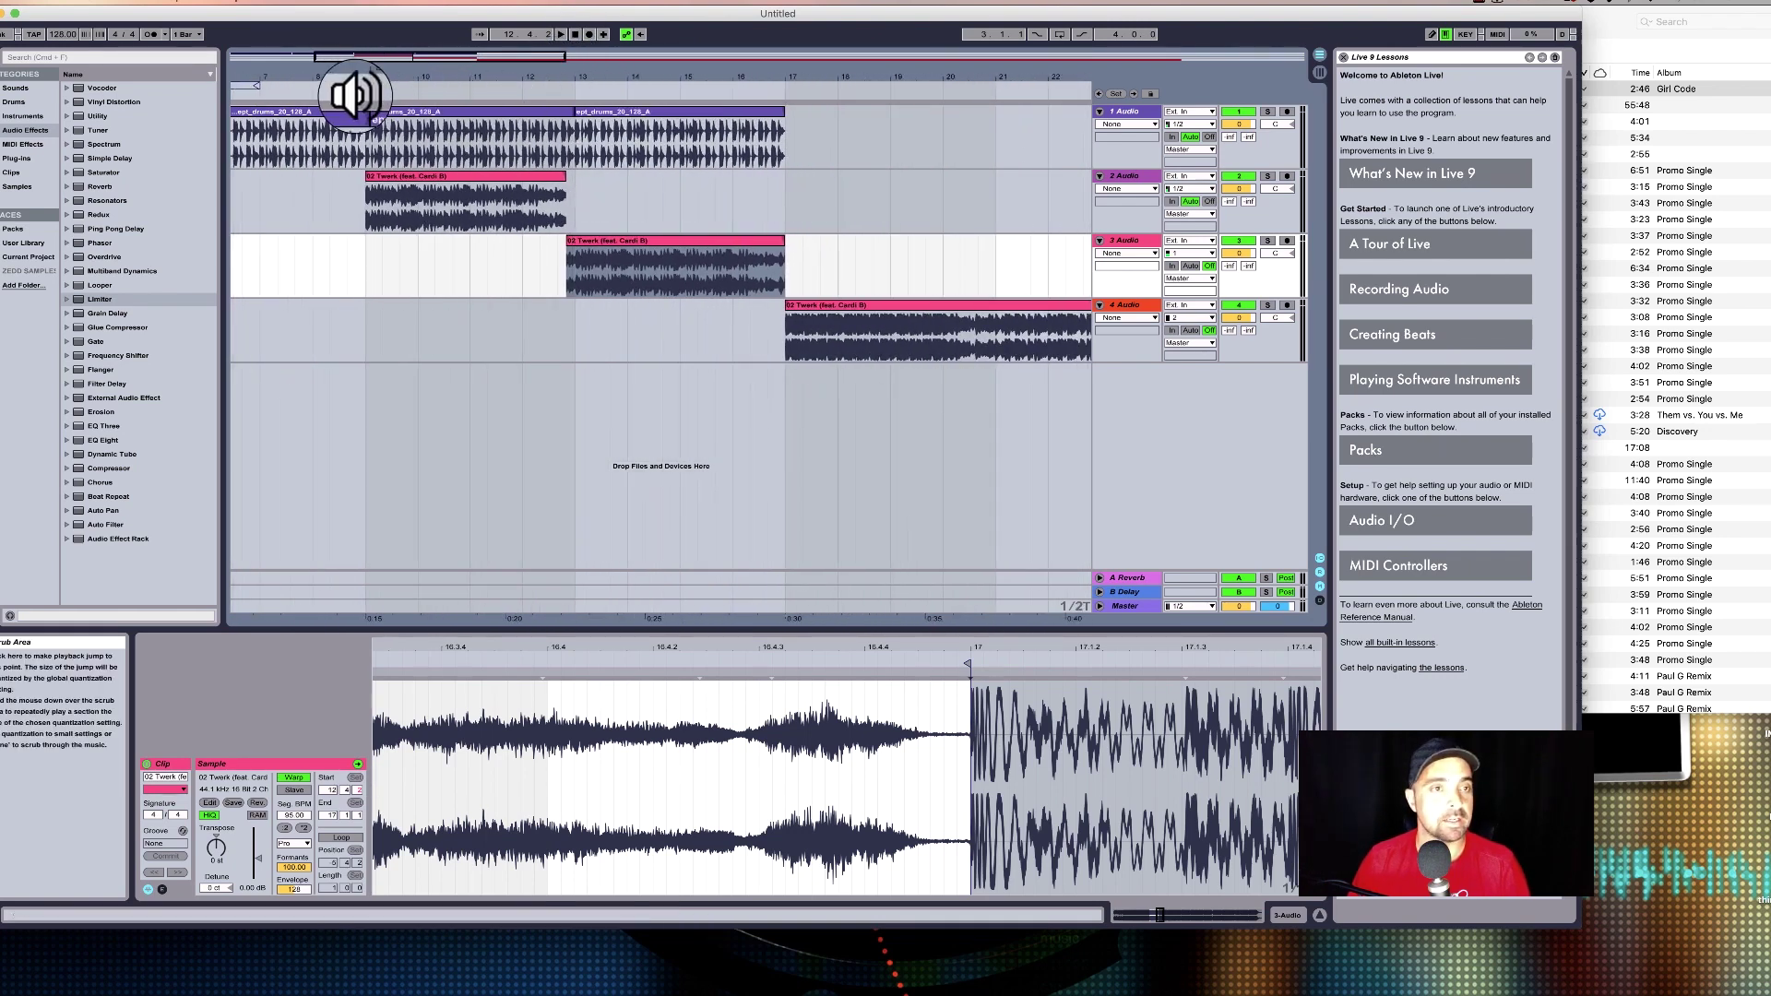
click(535, 92)
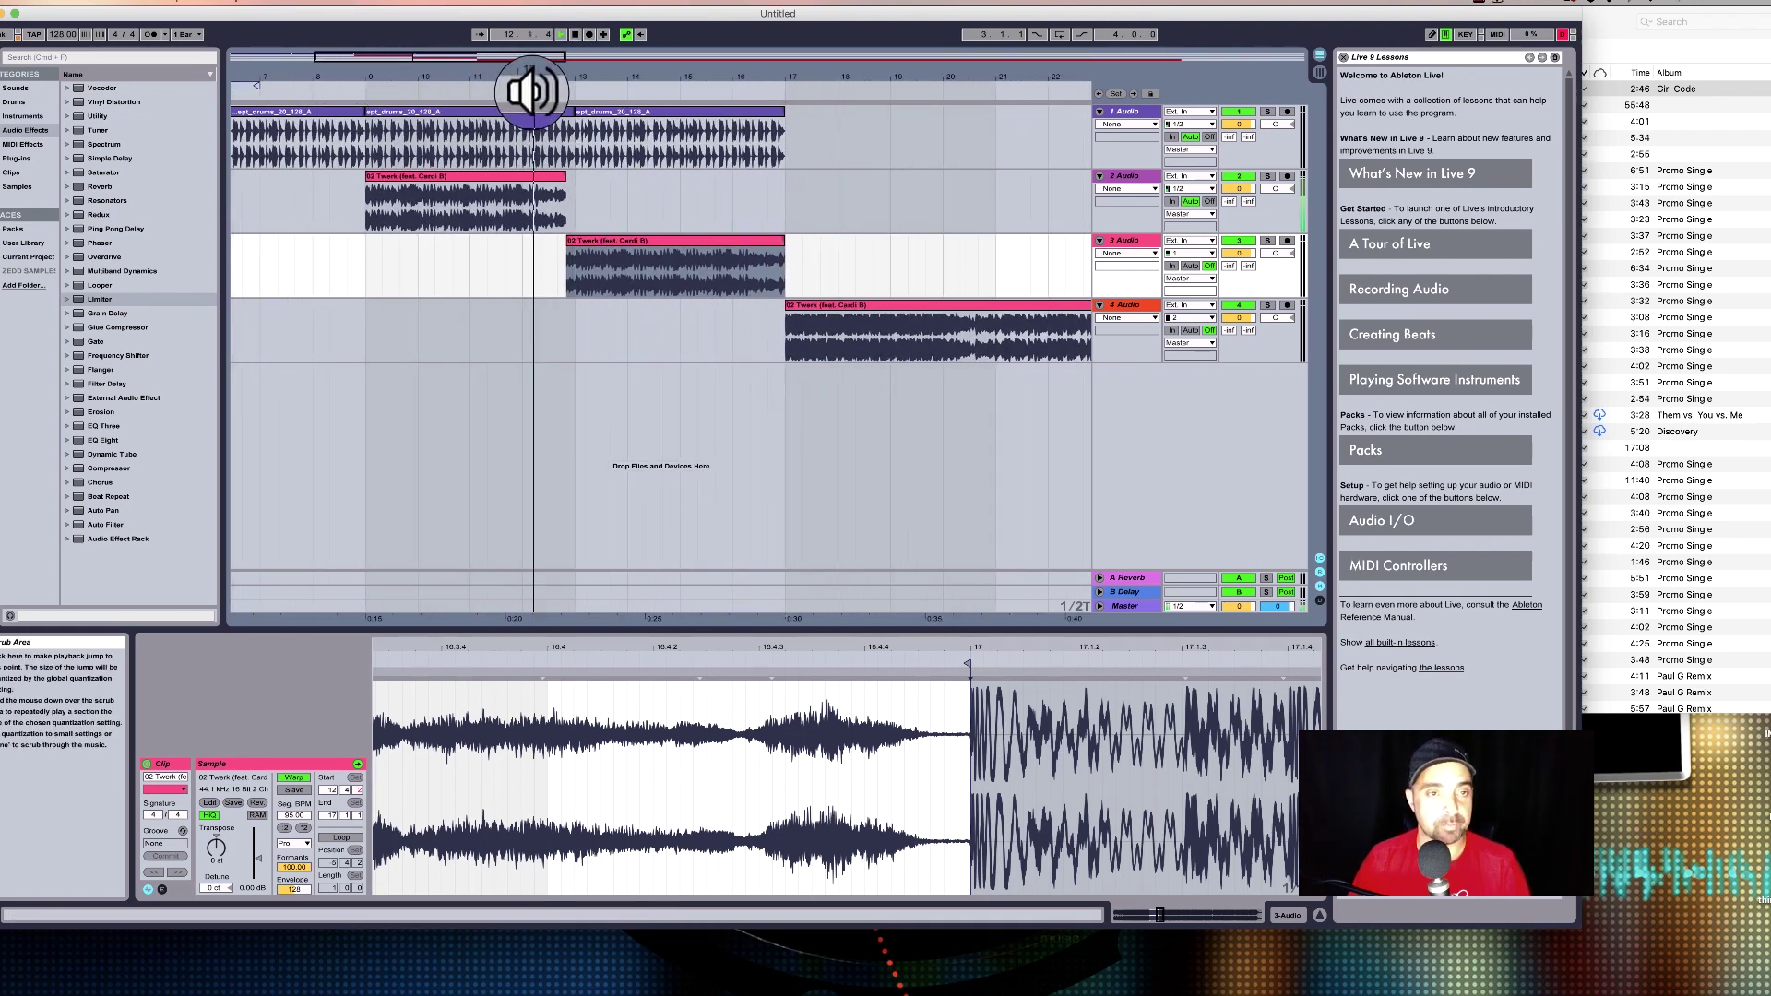
Play back the handoff around bar 13 and examine the join between the 2 Audio and 3 Audio Twerk clips.
key(space)
key(space)
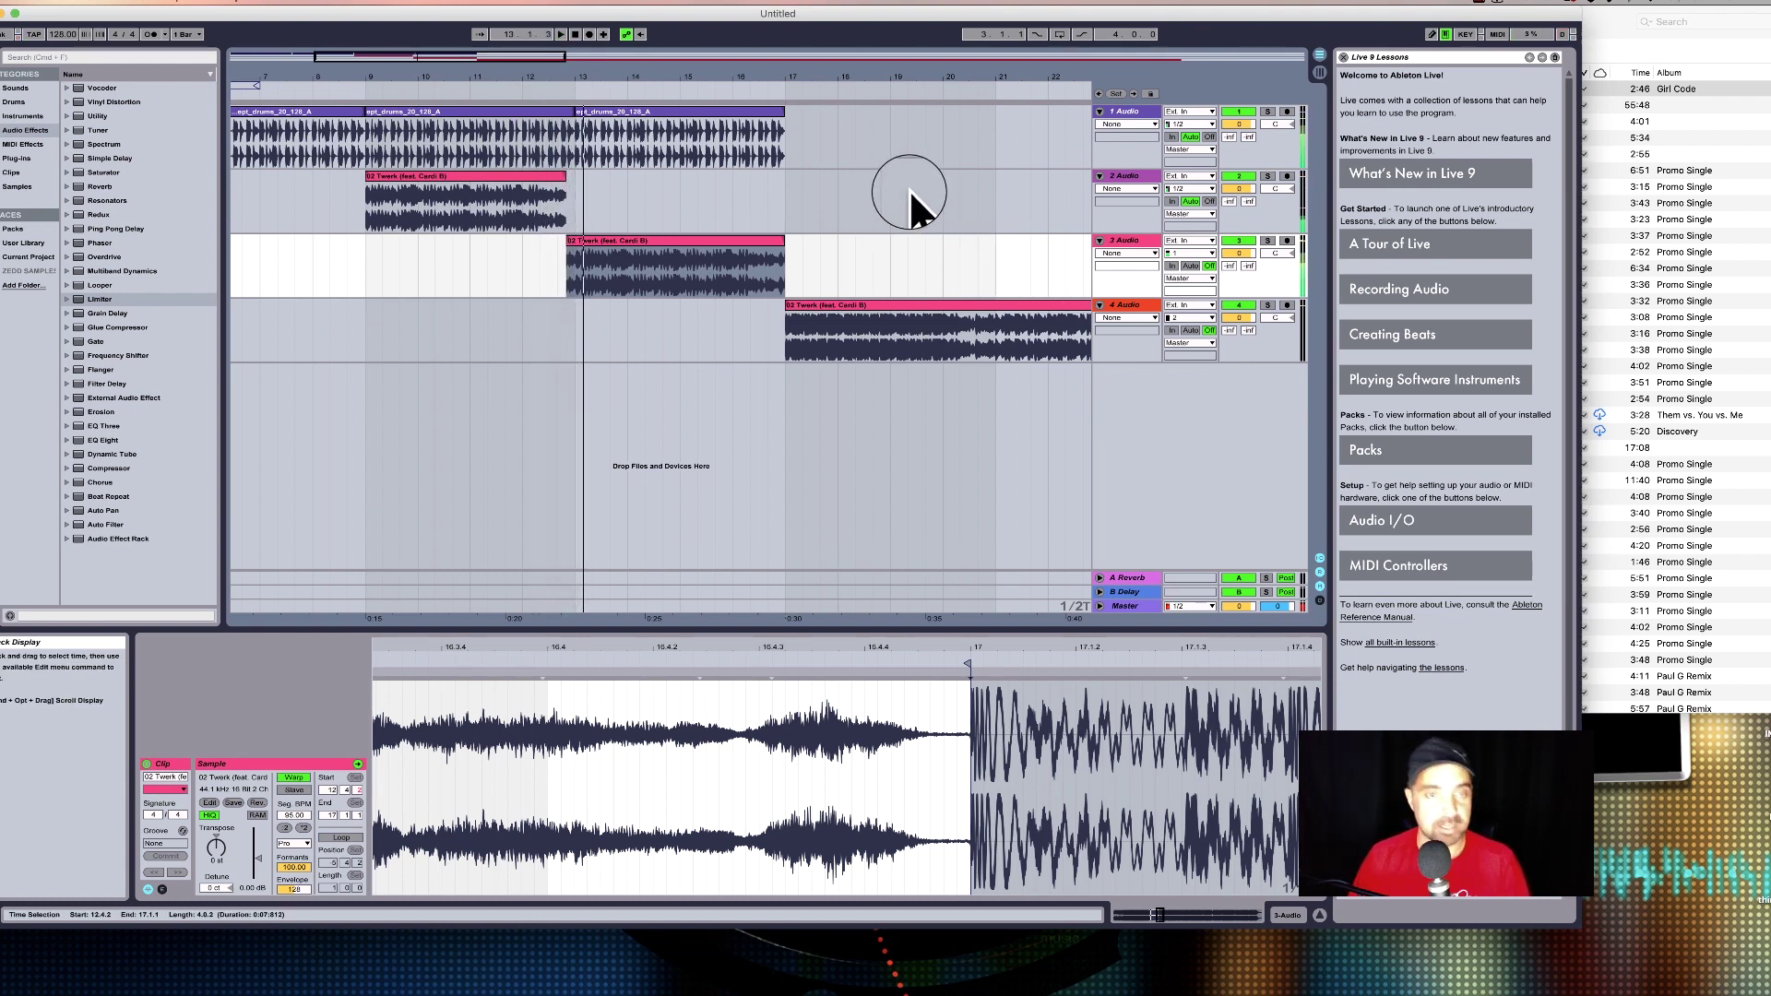
mouse_move(599, 80)
mouse_down()
mouse_move(572, 74)
mouse_move(608, 83)
mouse_up()
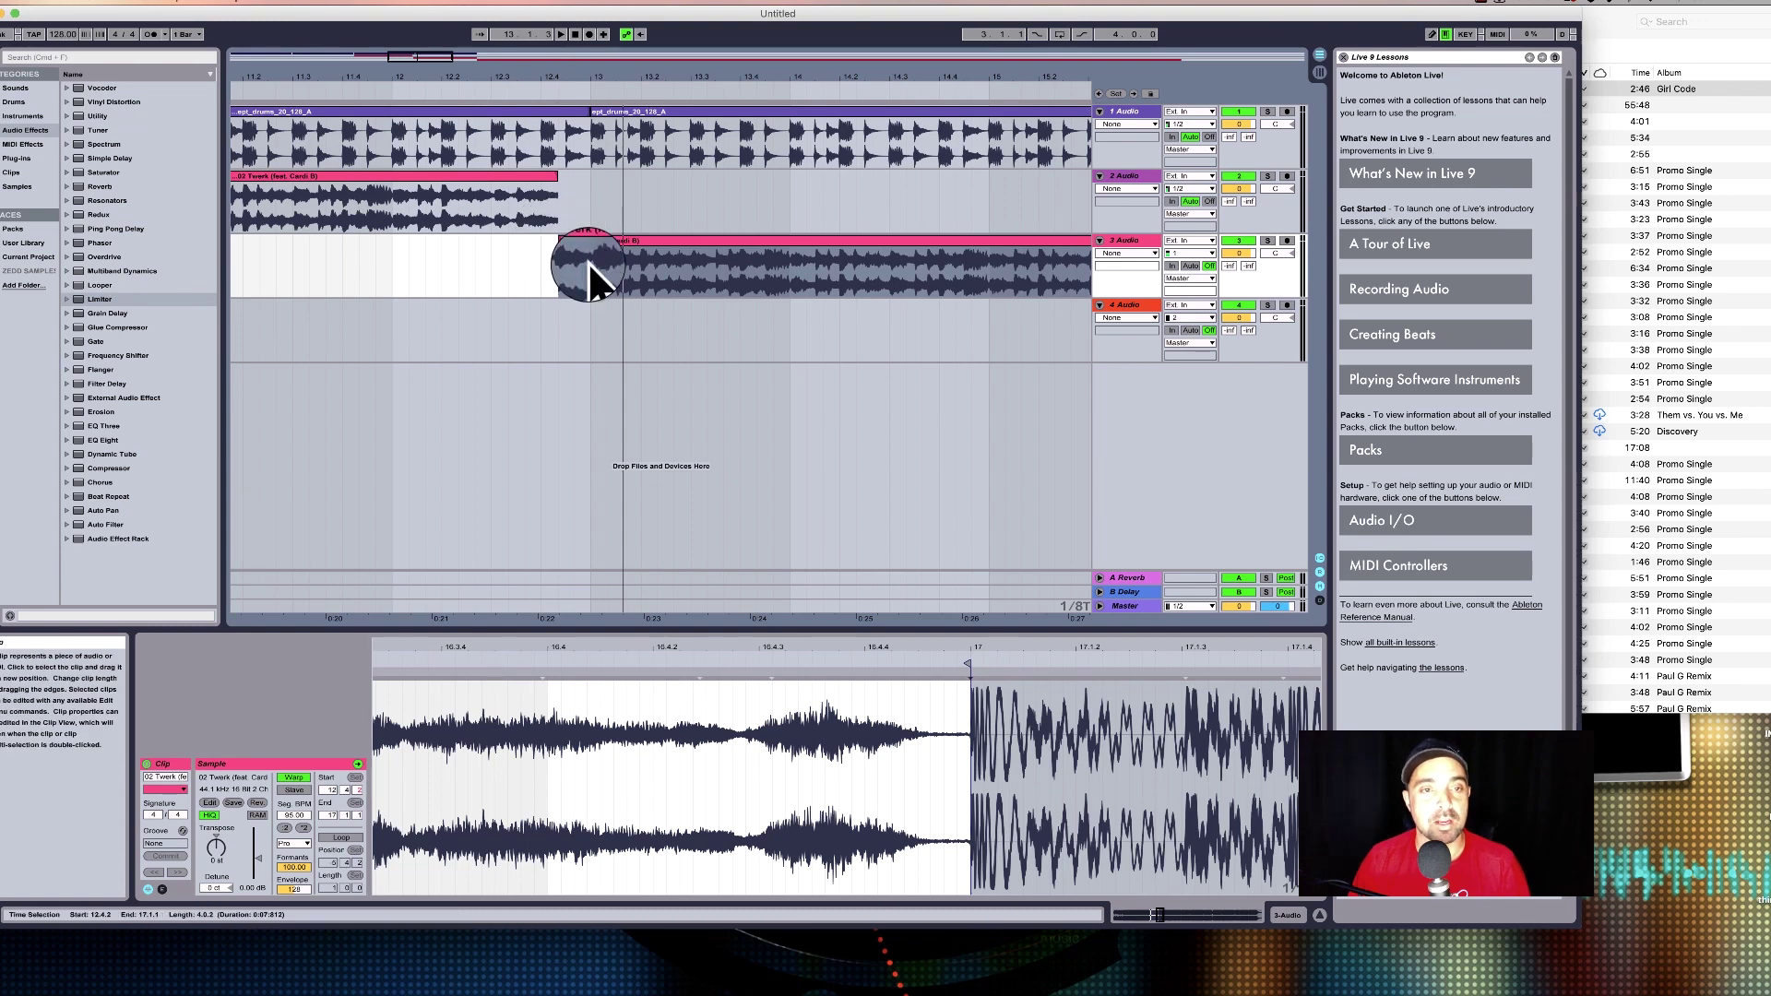
drag(593, 72, 590, 75)
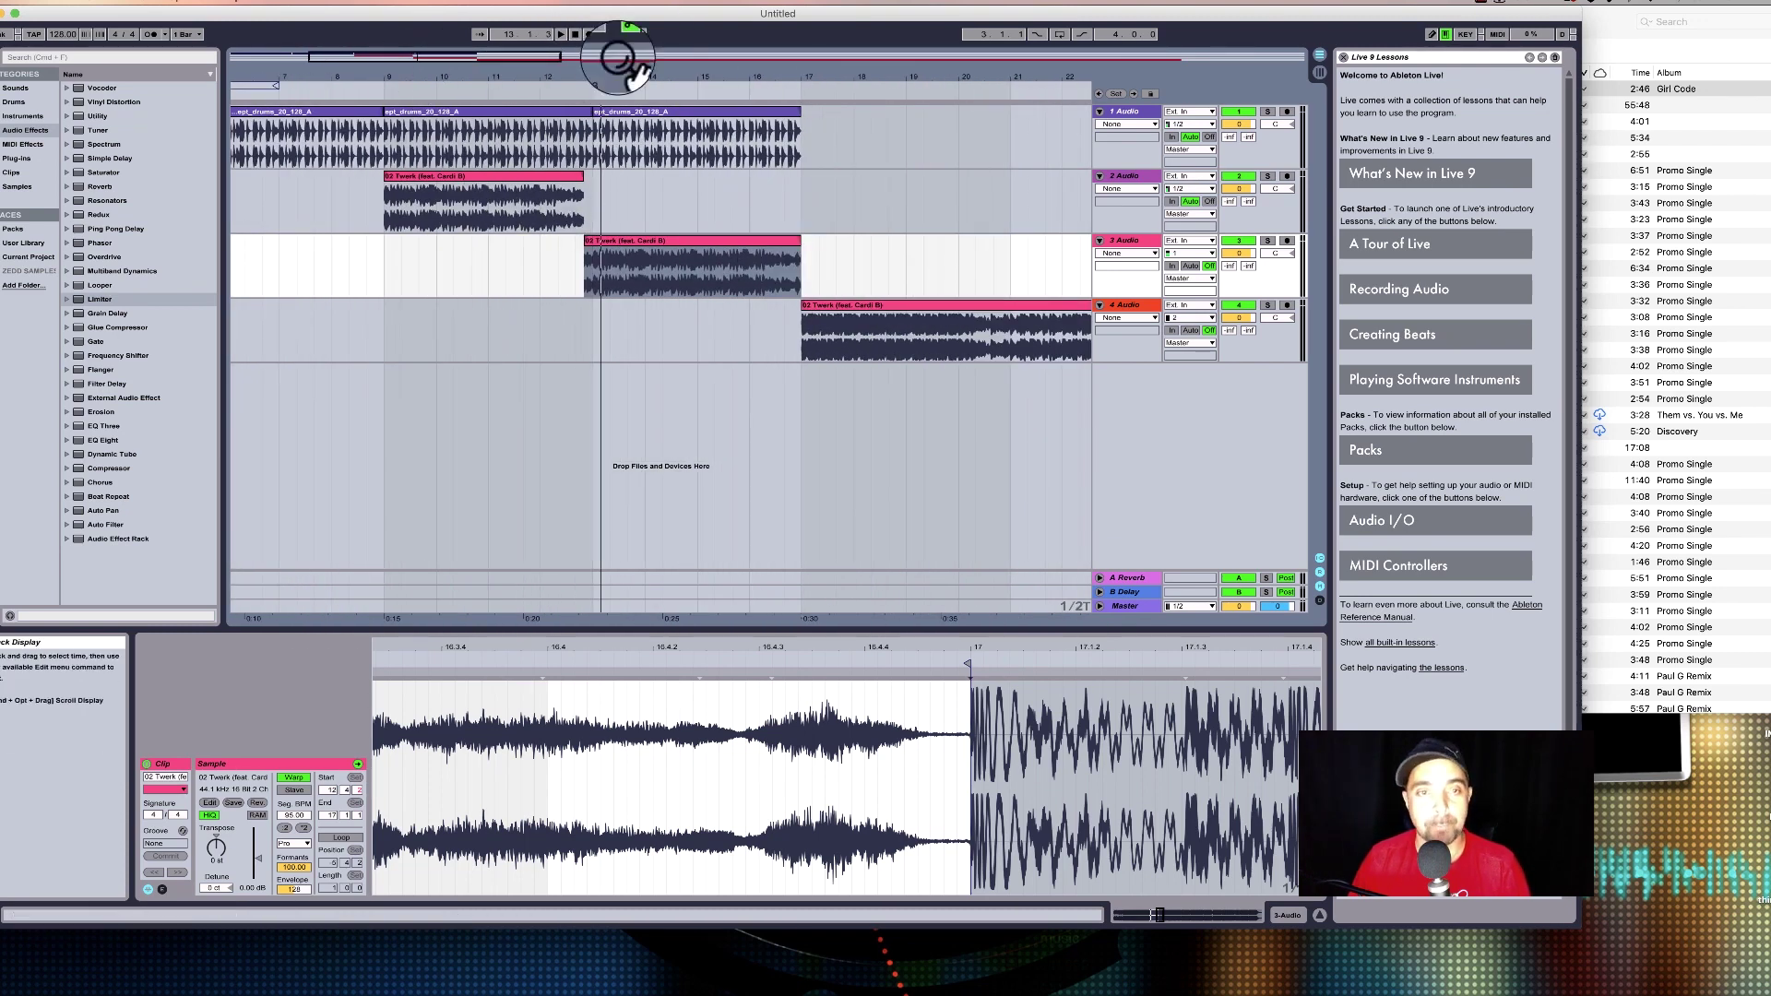
Extend the start of the 2 Audio Twerk clip back to 8.4.2, auditioning its lead-in into bar 9.
drag(384, 76, 382, 176)
scroll(406, 208, left, 1)
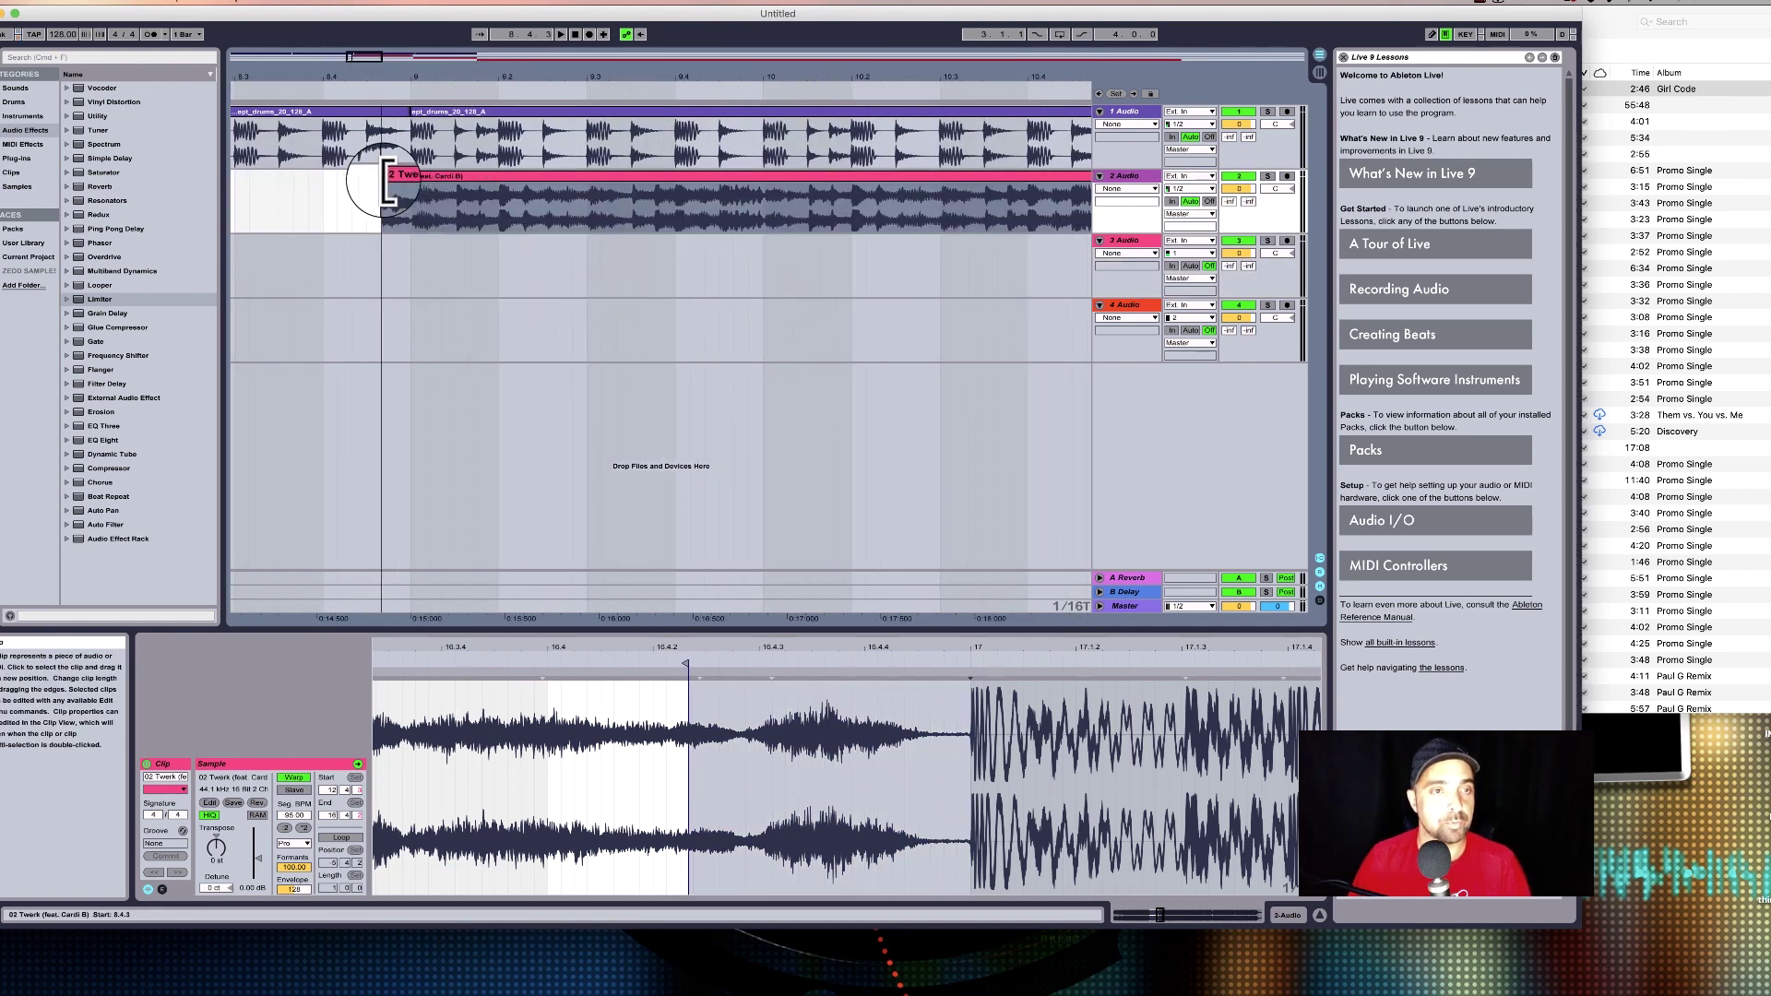
mouse_move(382, 176)
mouse_down()
mouse_move(353, 180)
mouse_move(368, 174)
mouse_up()
click(258, 92)
key(space)
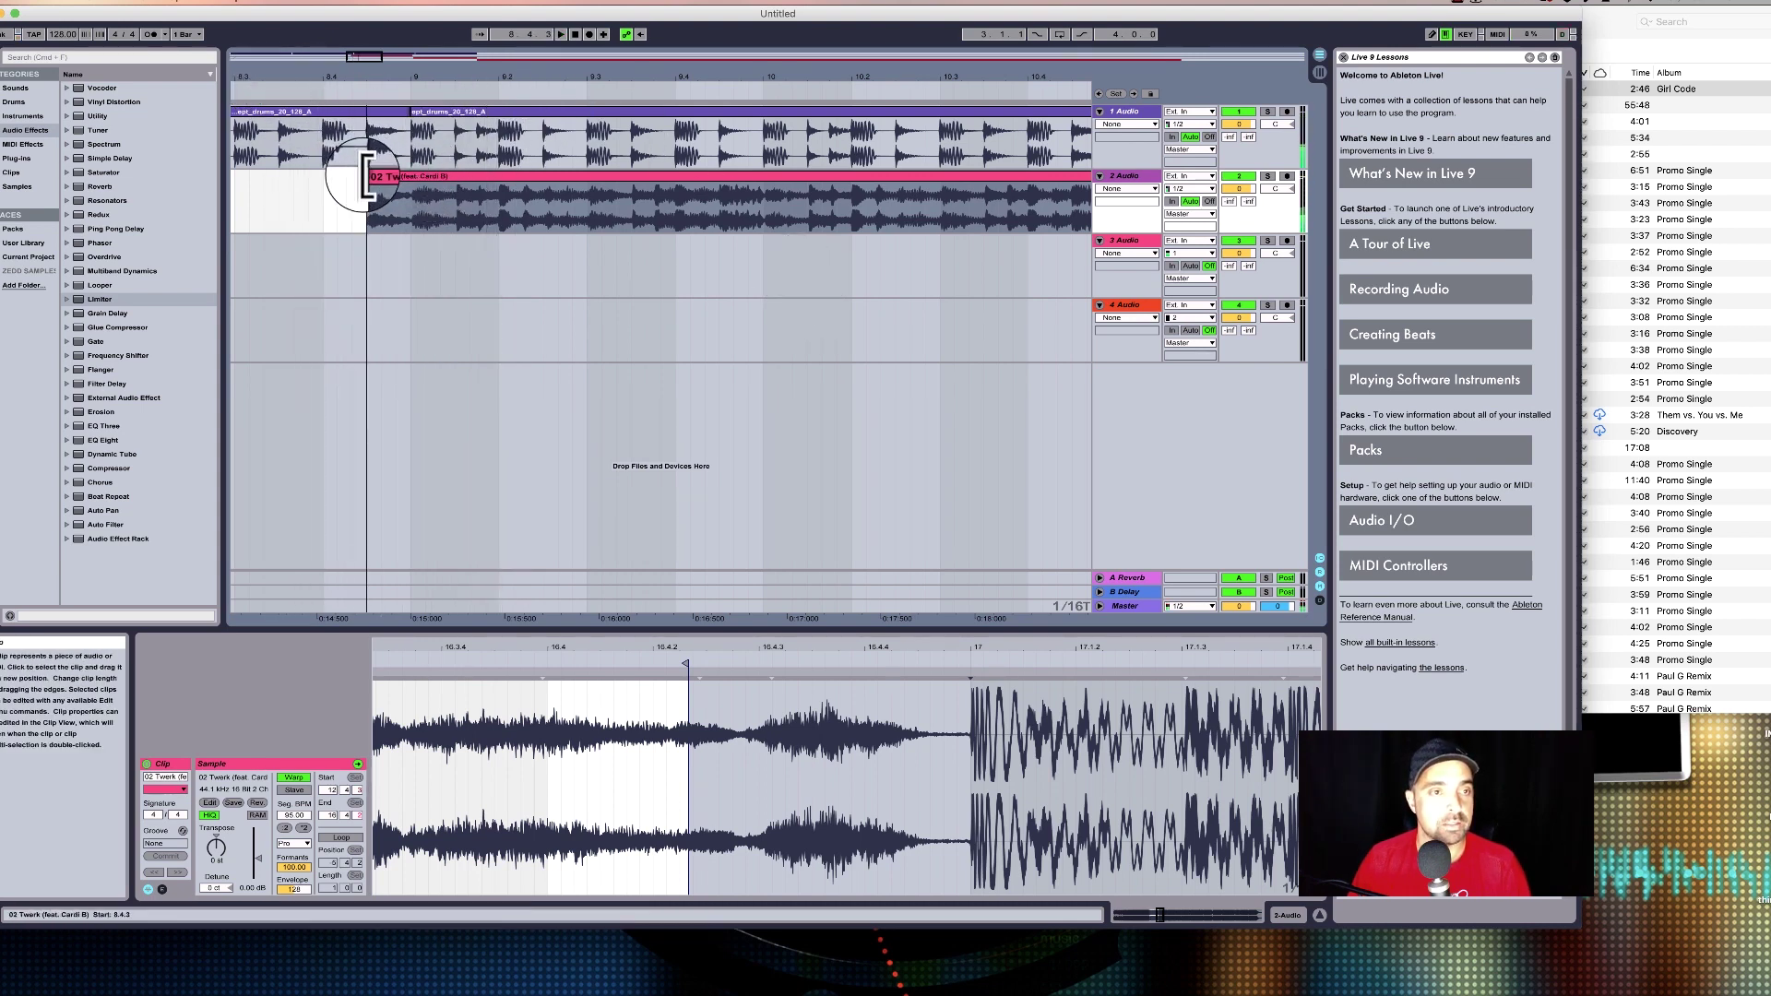
click(320, 95)
key(space)
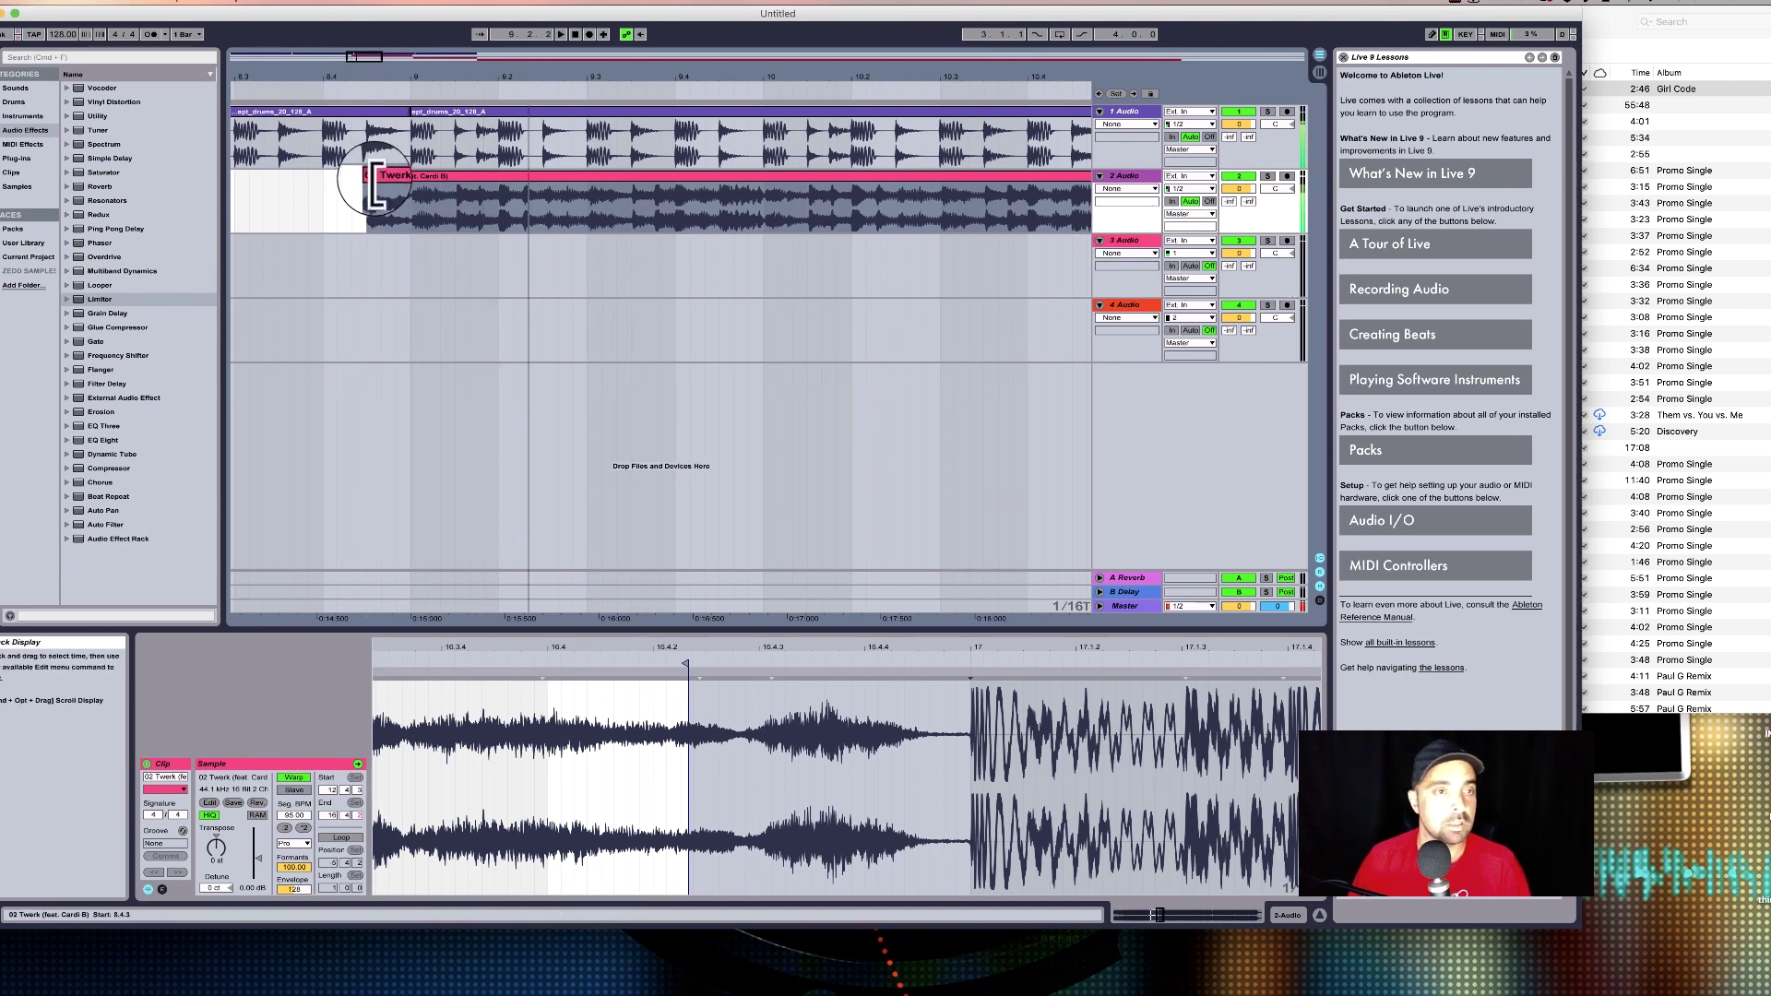
drag(367, 176, 337, 174)
click(374, 176)
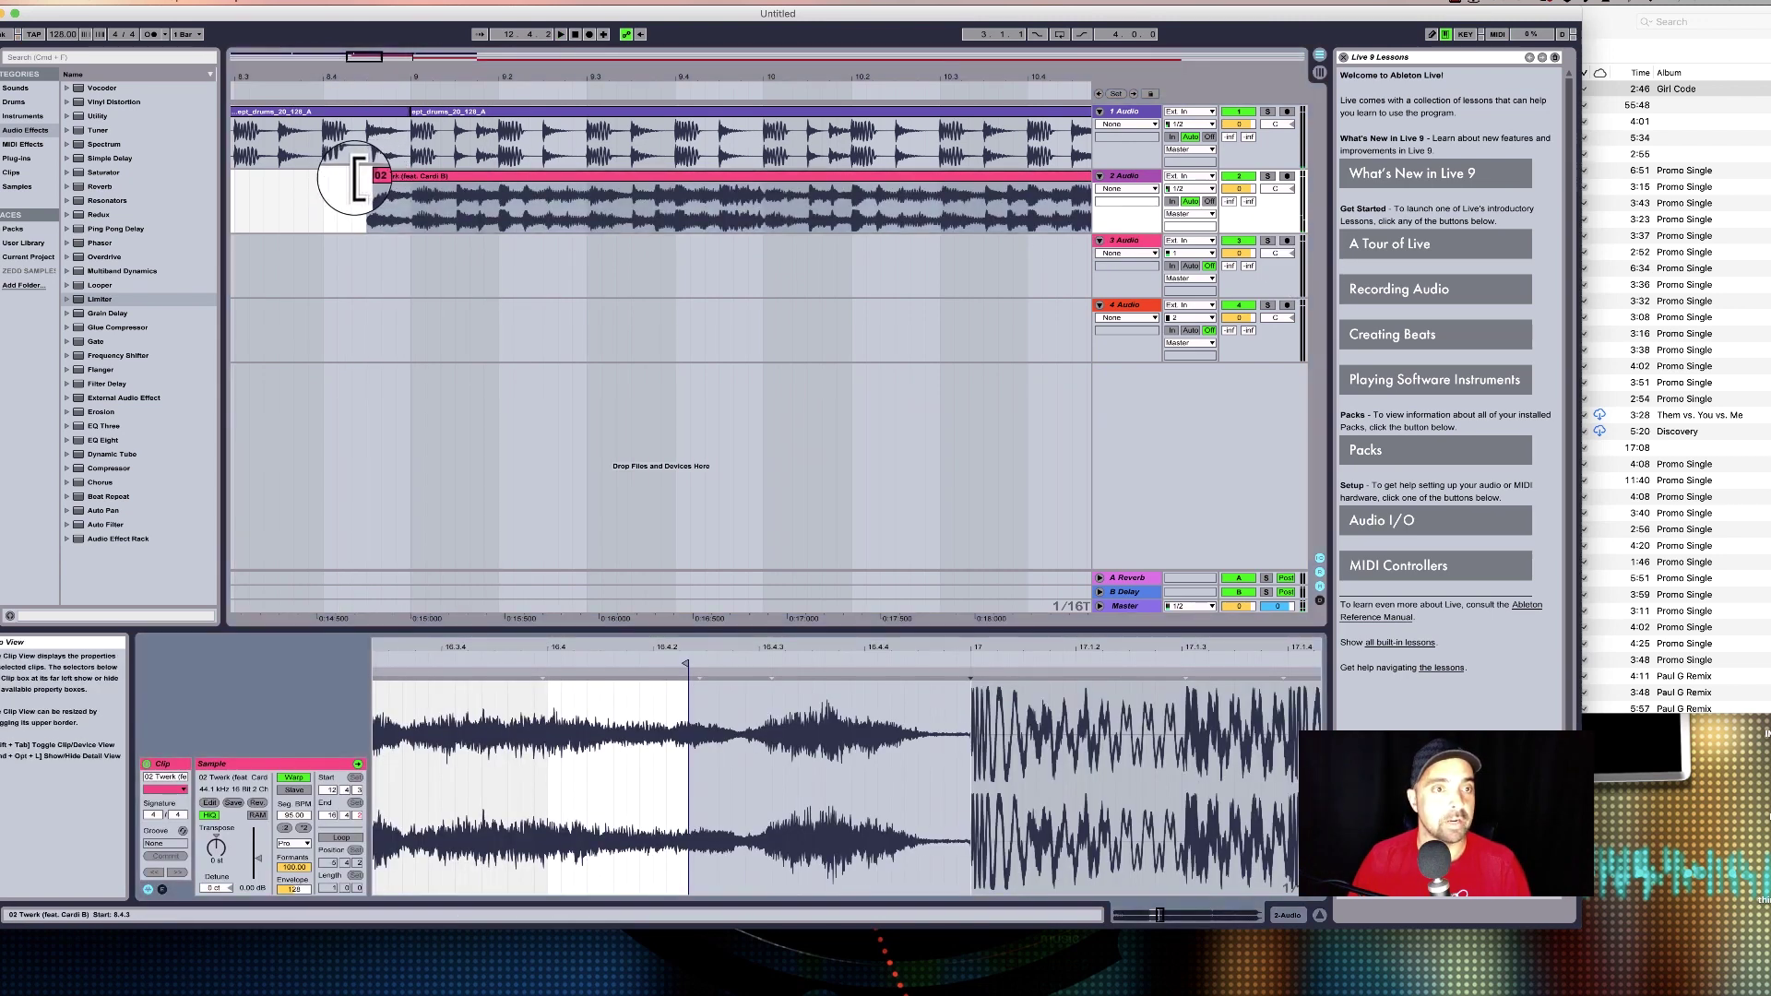
drag(368, 177, 351, 178)
click(319, 96)
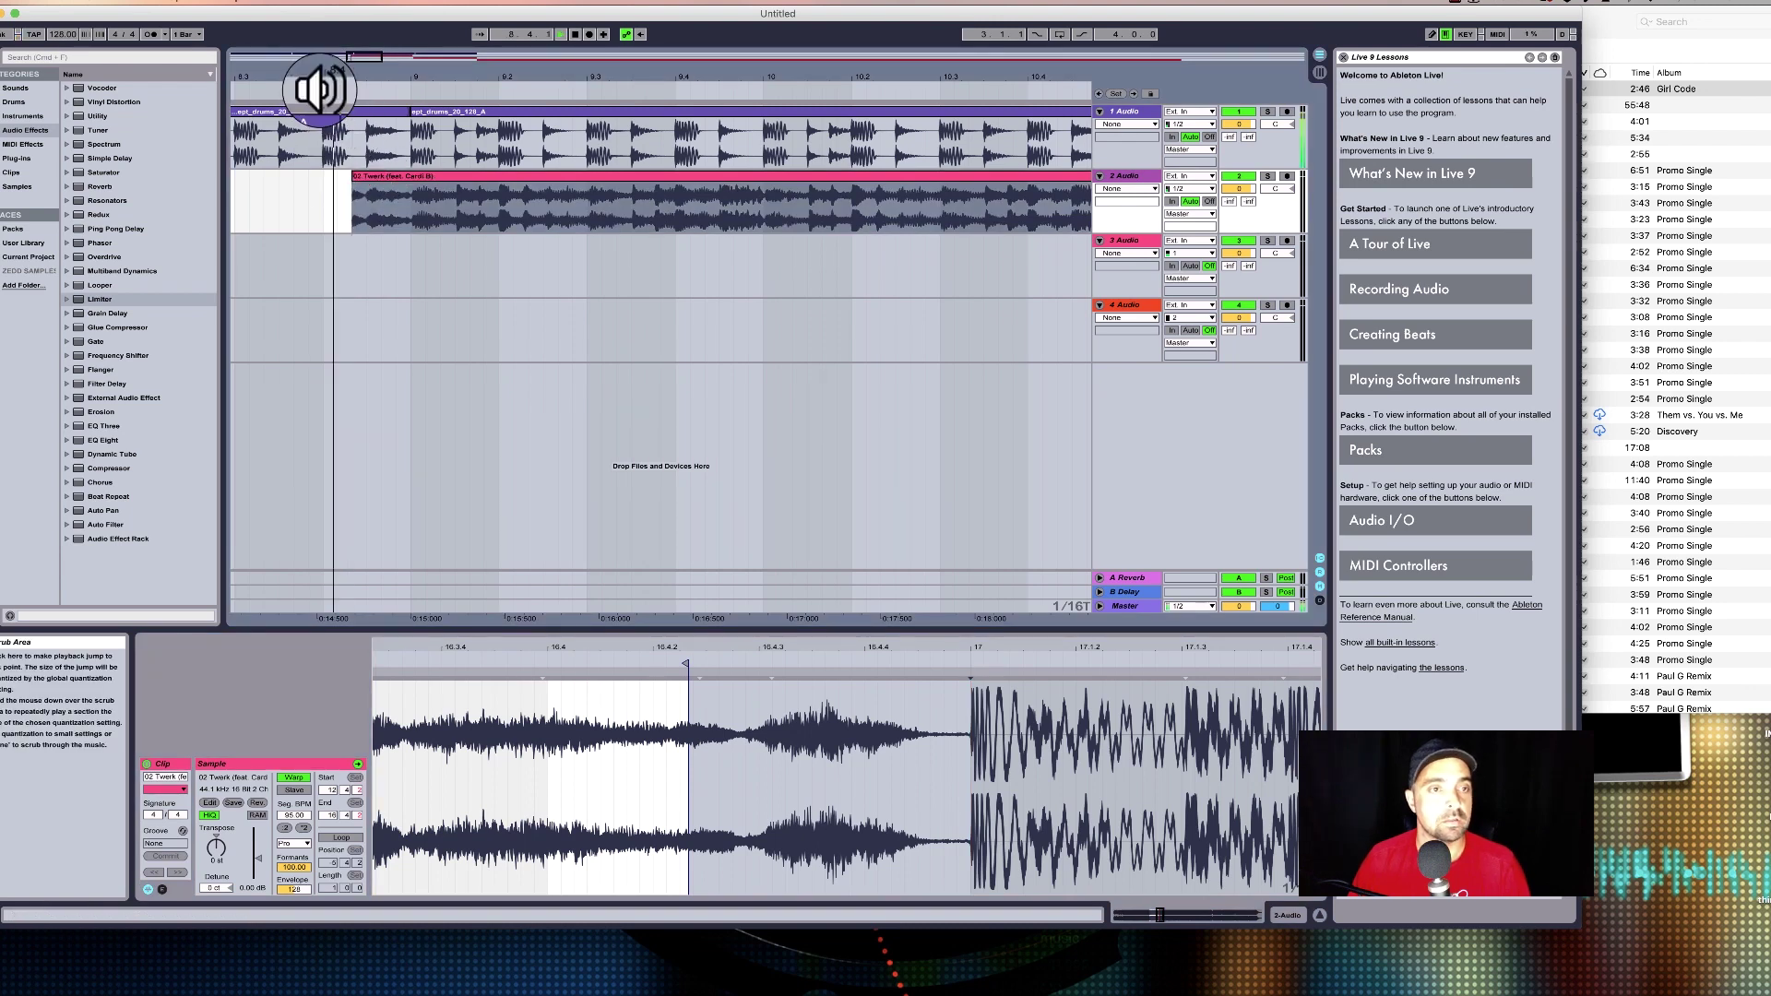
drag(394, 71, 397, 39)
key(space)
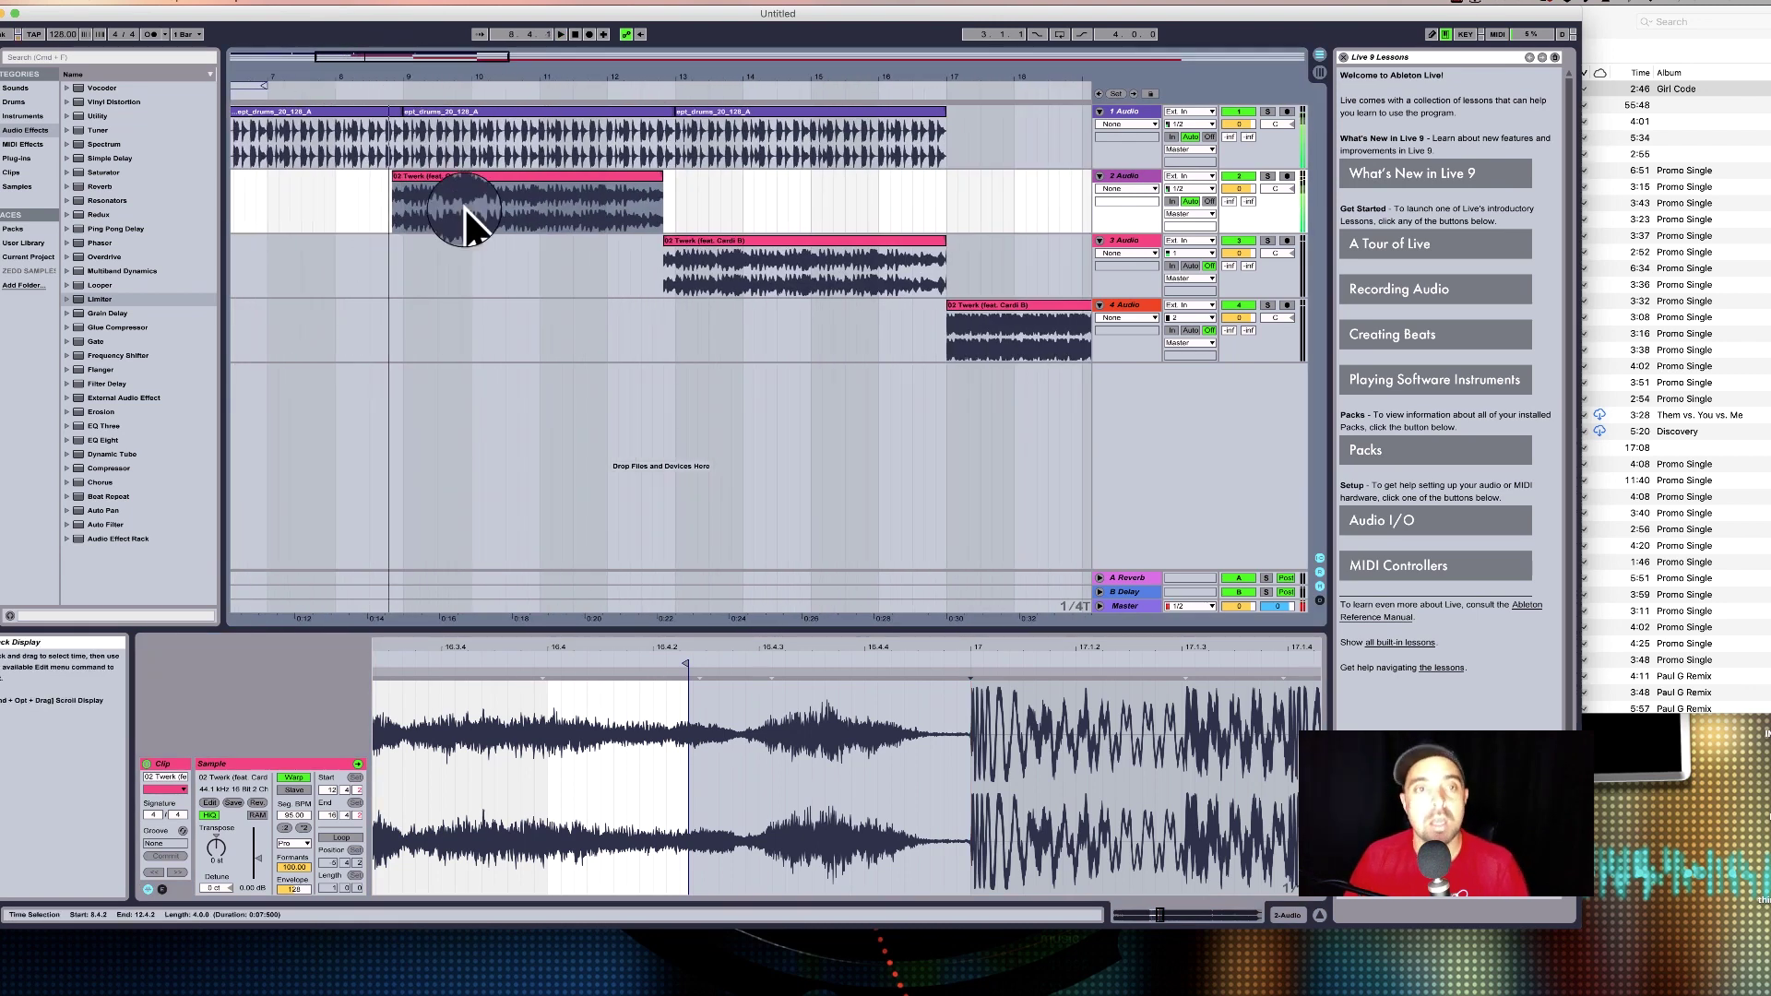
Search the audio effects for "auto" and add Auto Filter to the 2 Audio track.
click(50, 57)
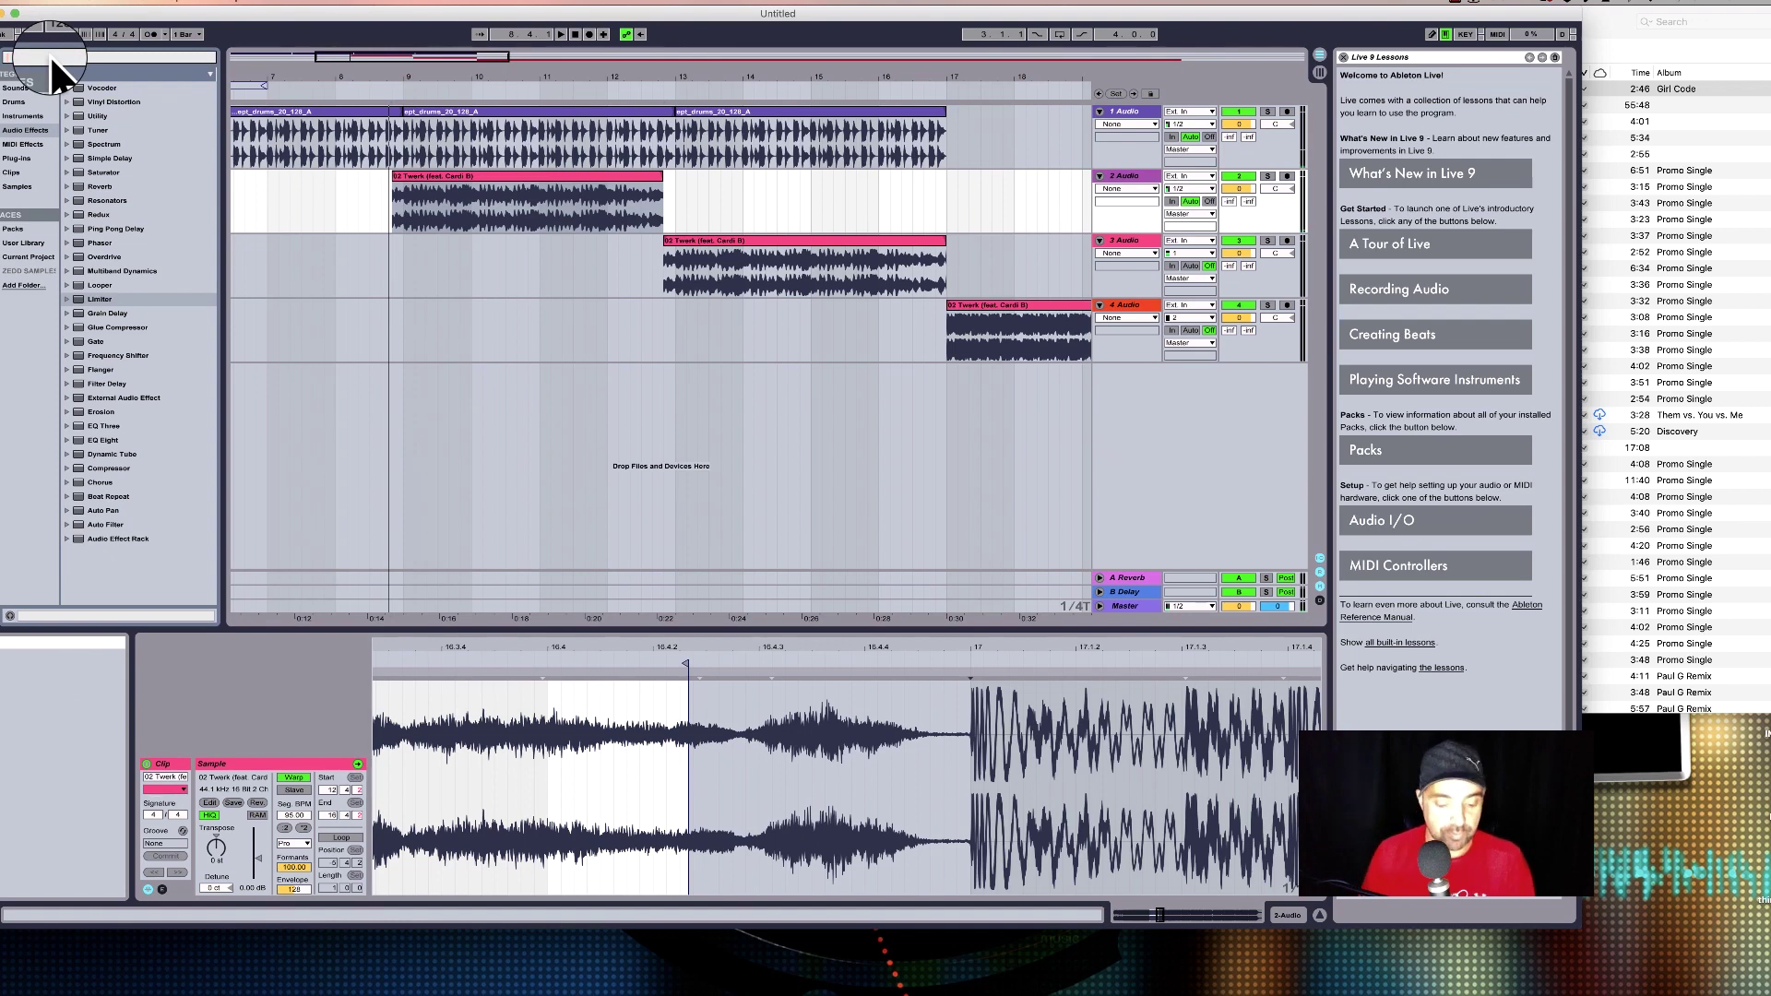
text(a)
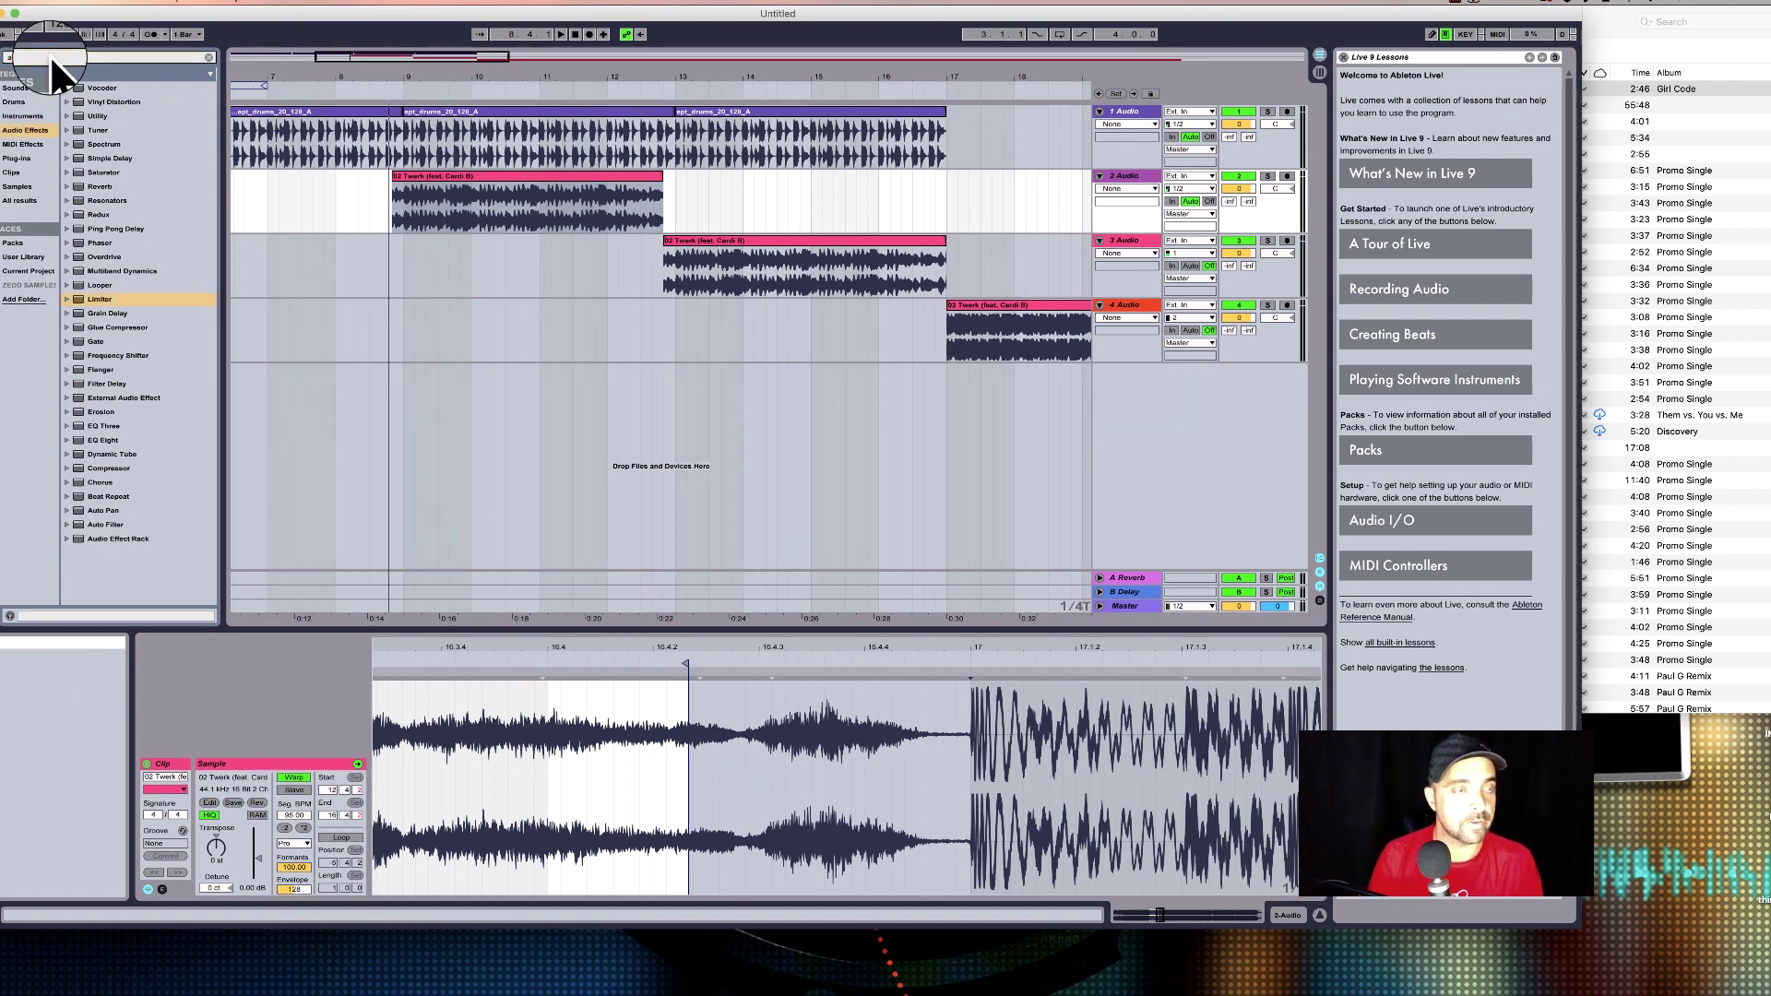
text(uto)
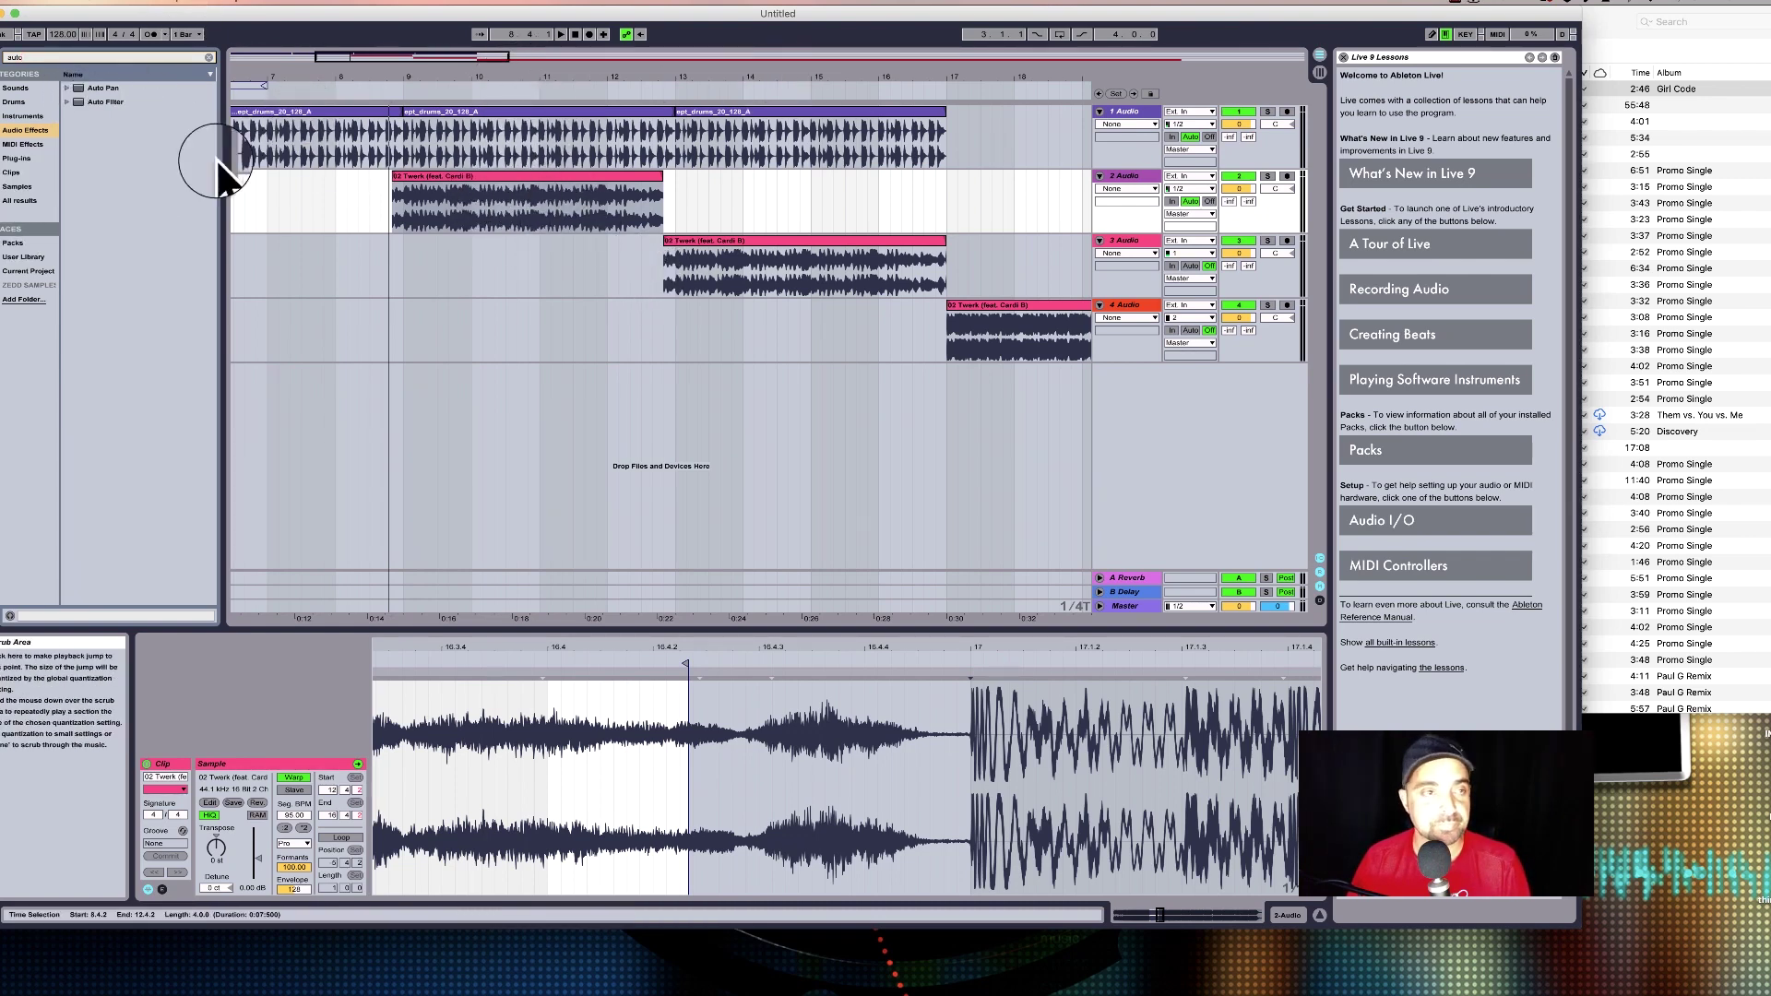
drag(102, 103, 1146, 189)
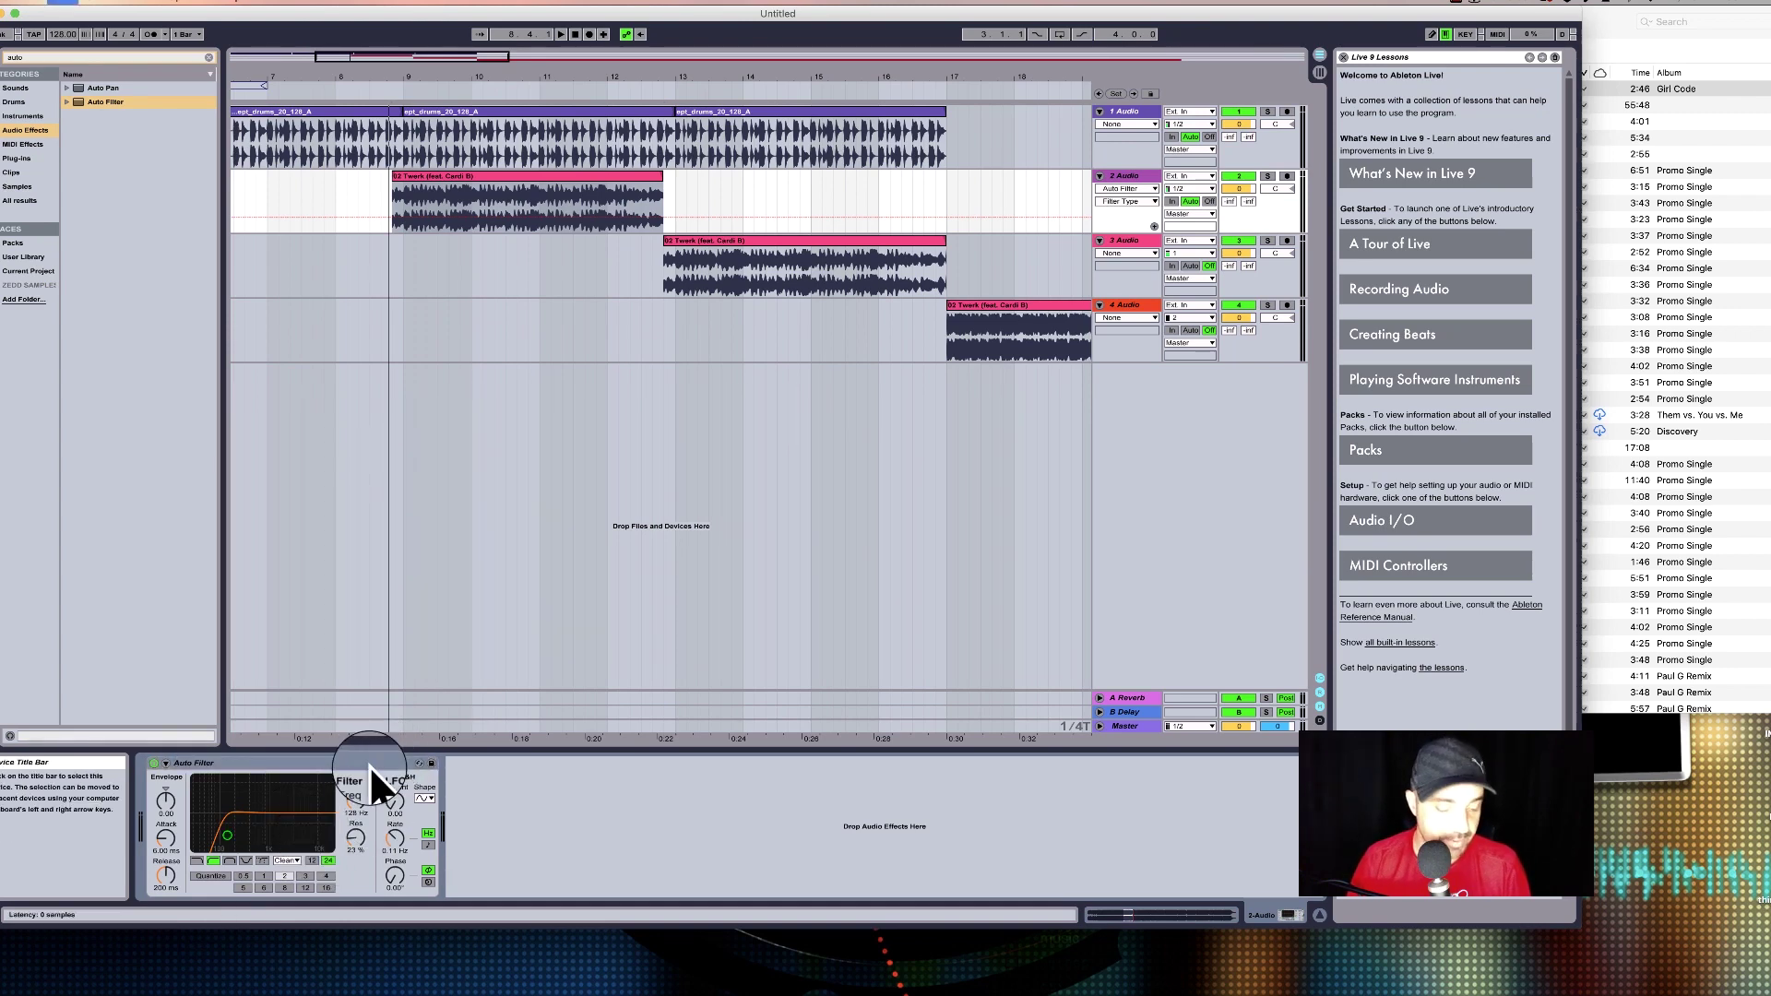
Copy the Auto Filter from 2 Audio and paste it onto the 3 Audio track.
key(super+c)
click(1118, 241)
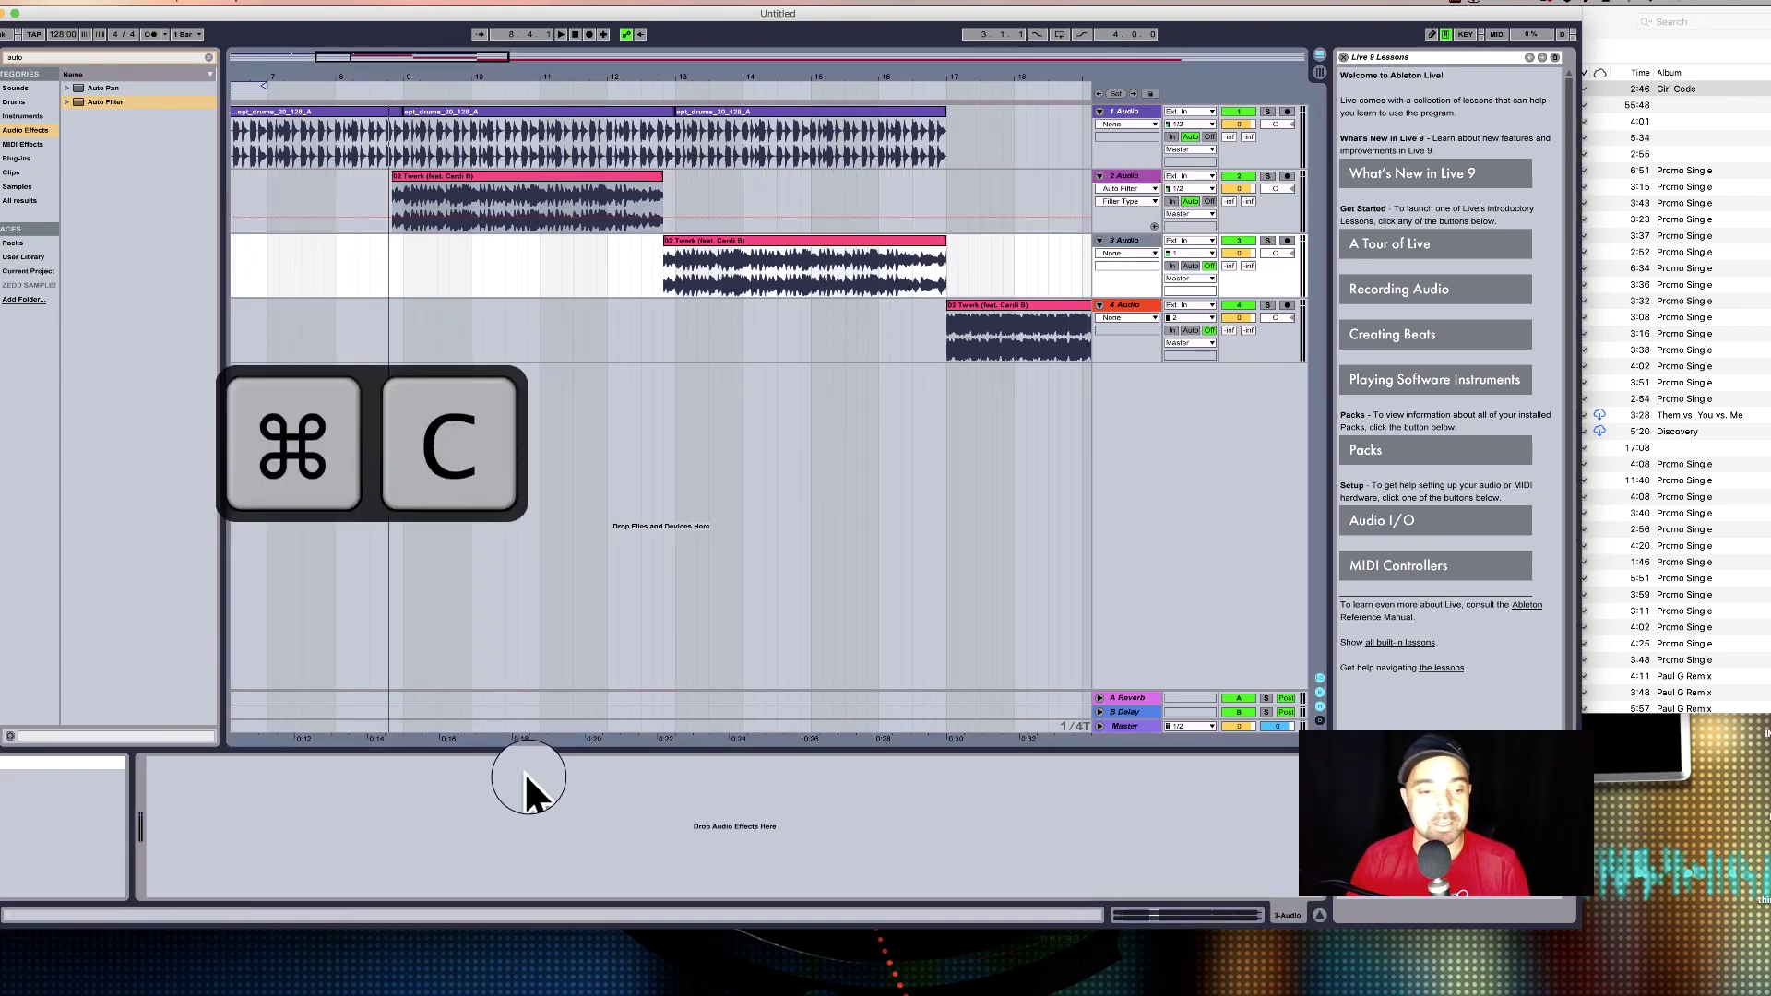
click(513, 795)
key(super+v)
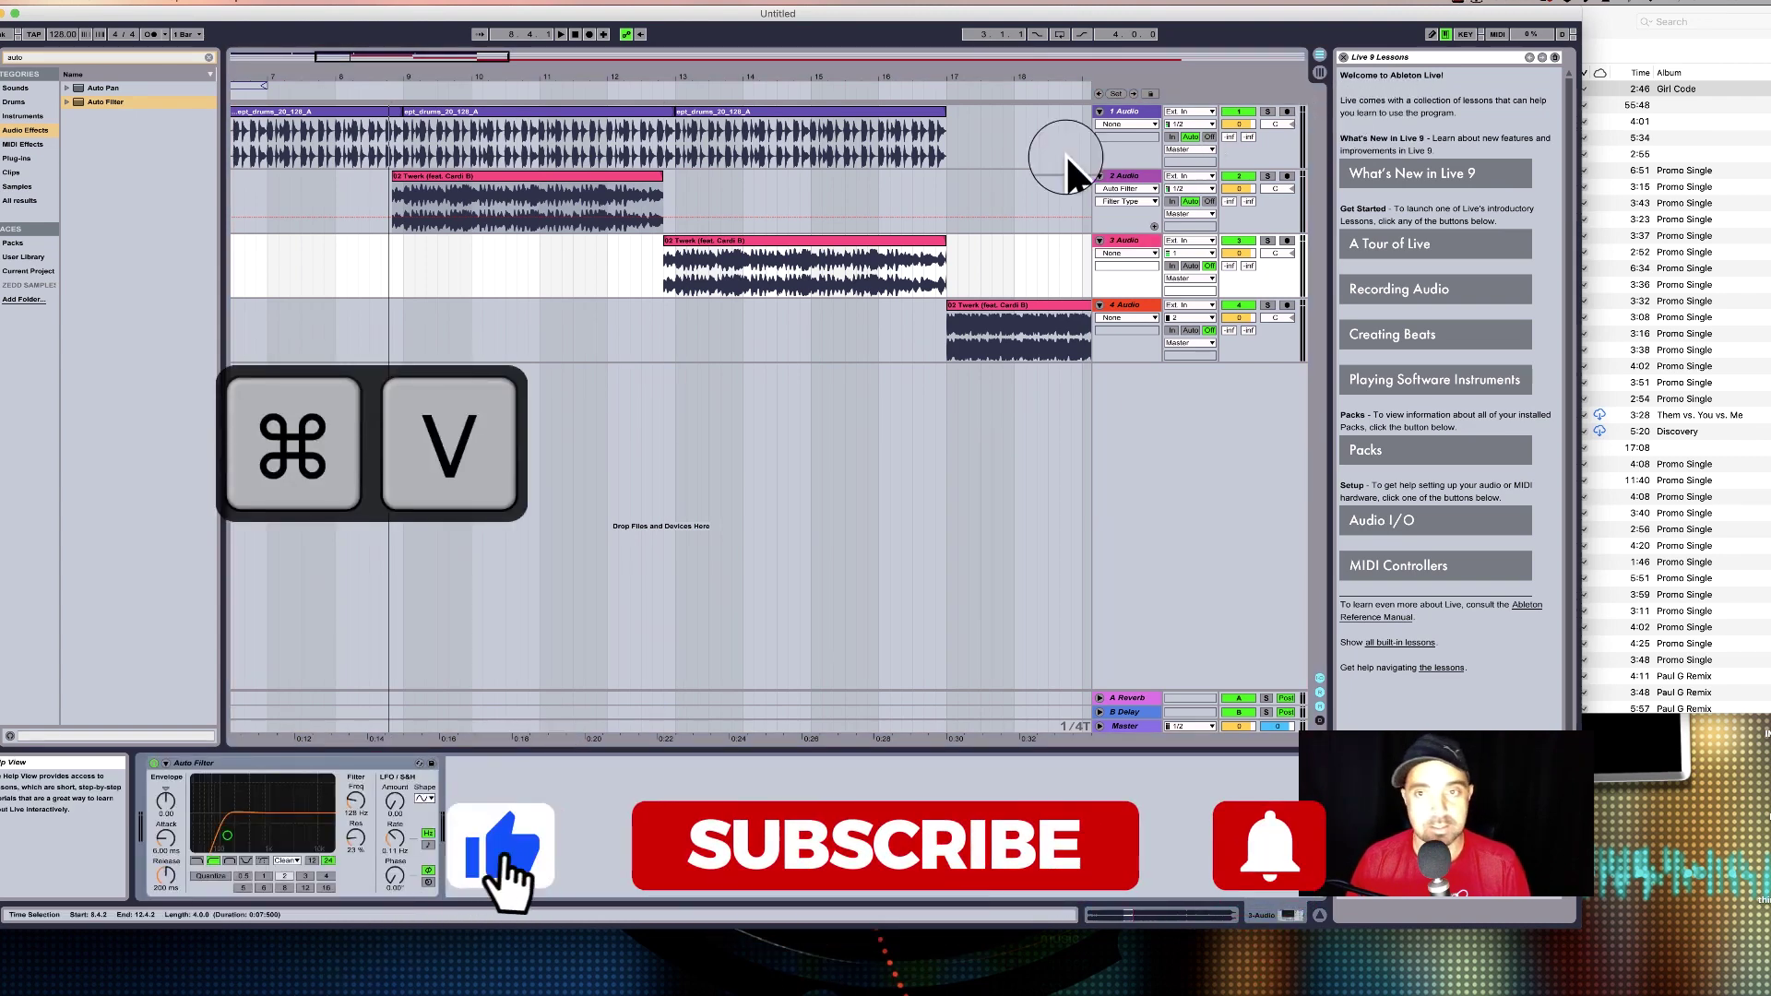
click(1120, 181)
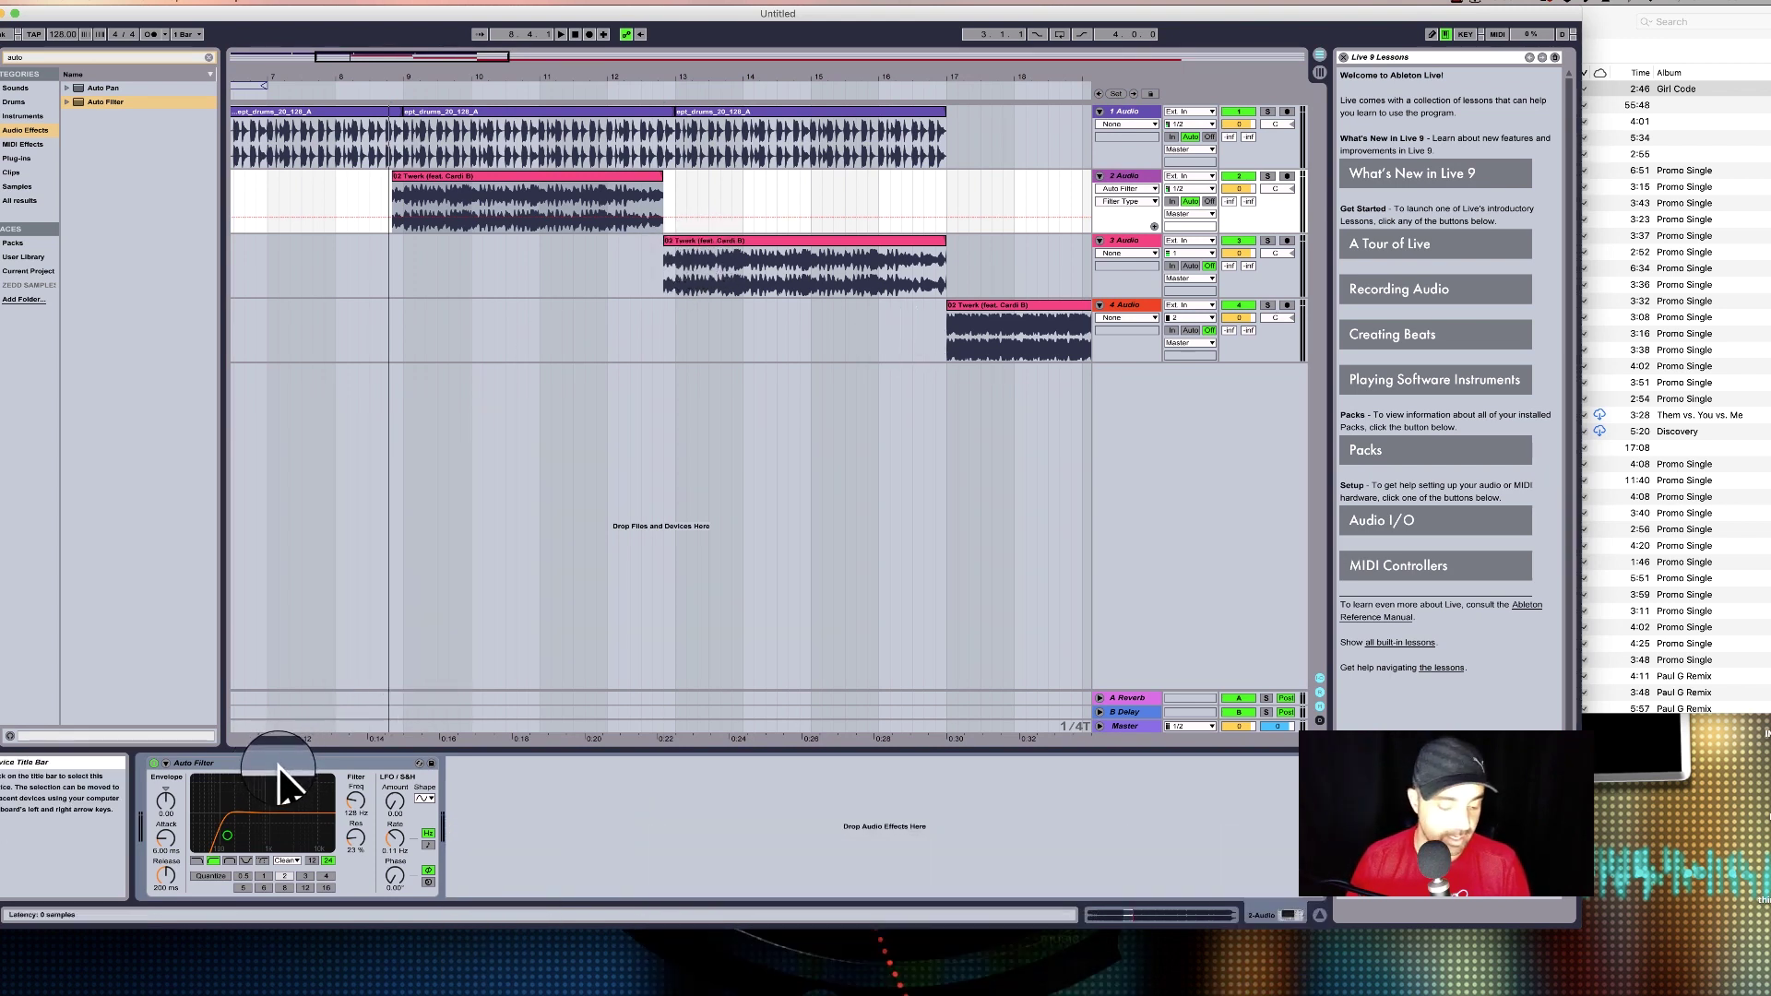
key(super+c)
click(1138, 242)
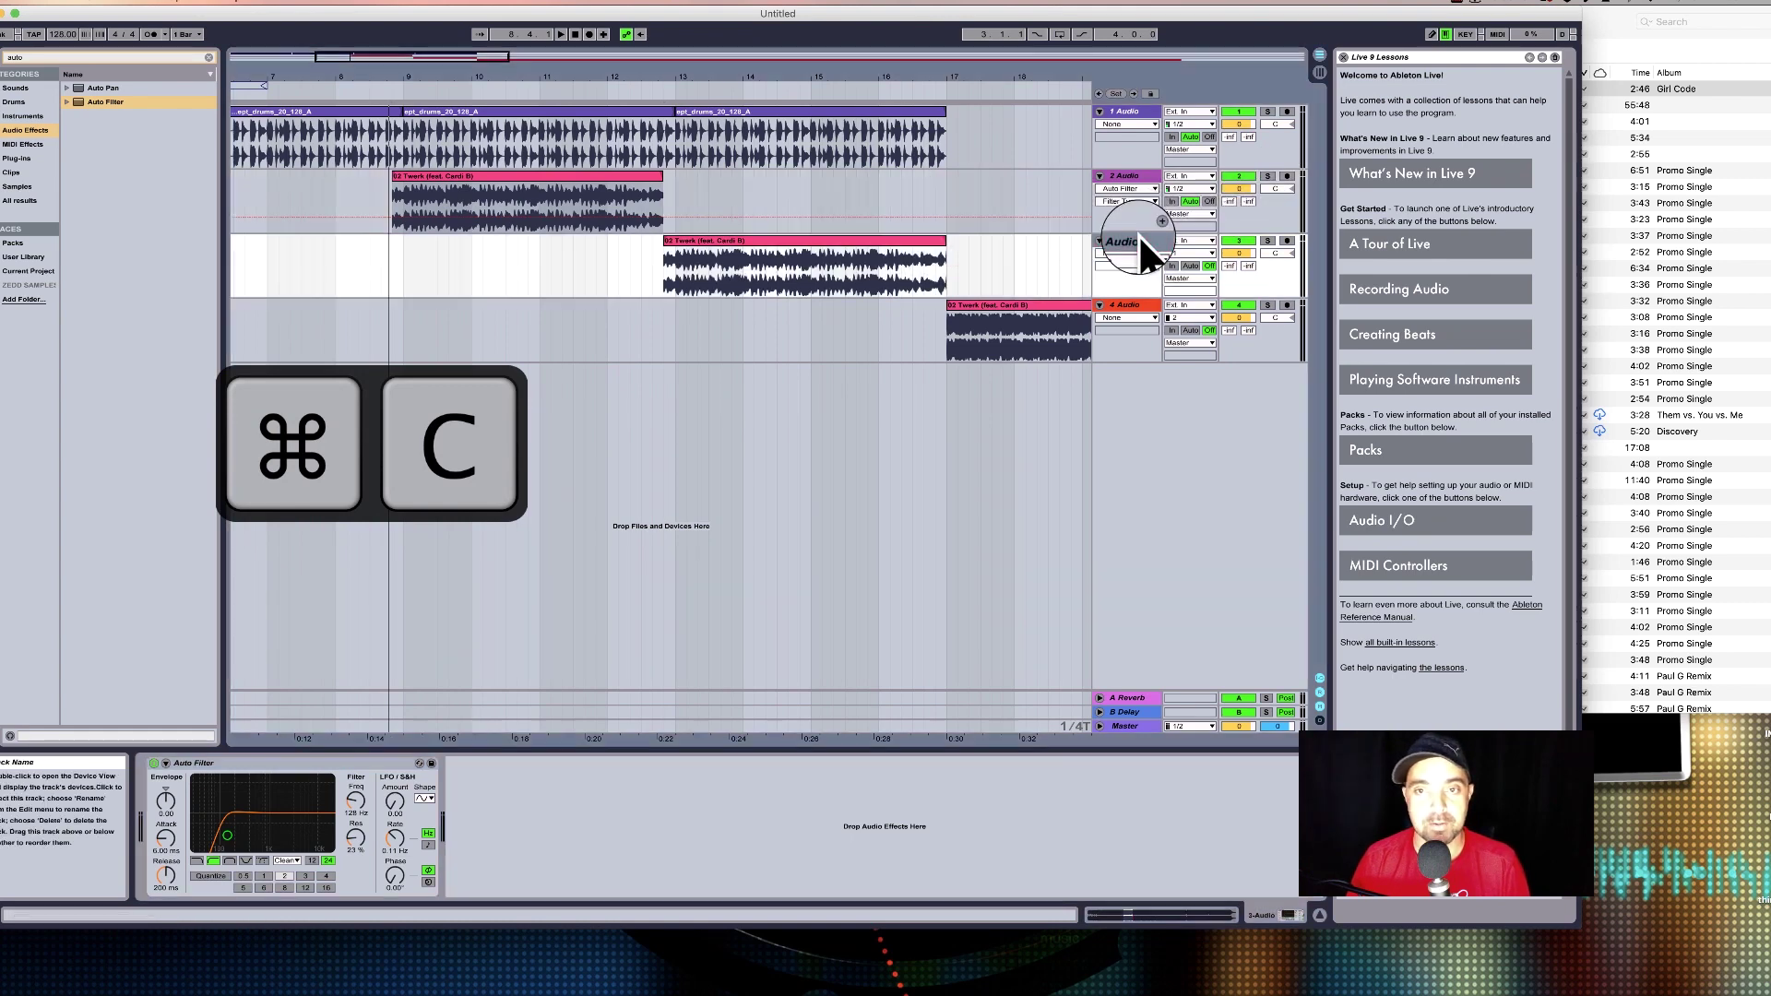
key(super+v)
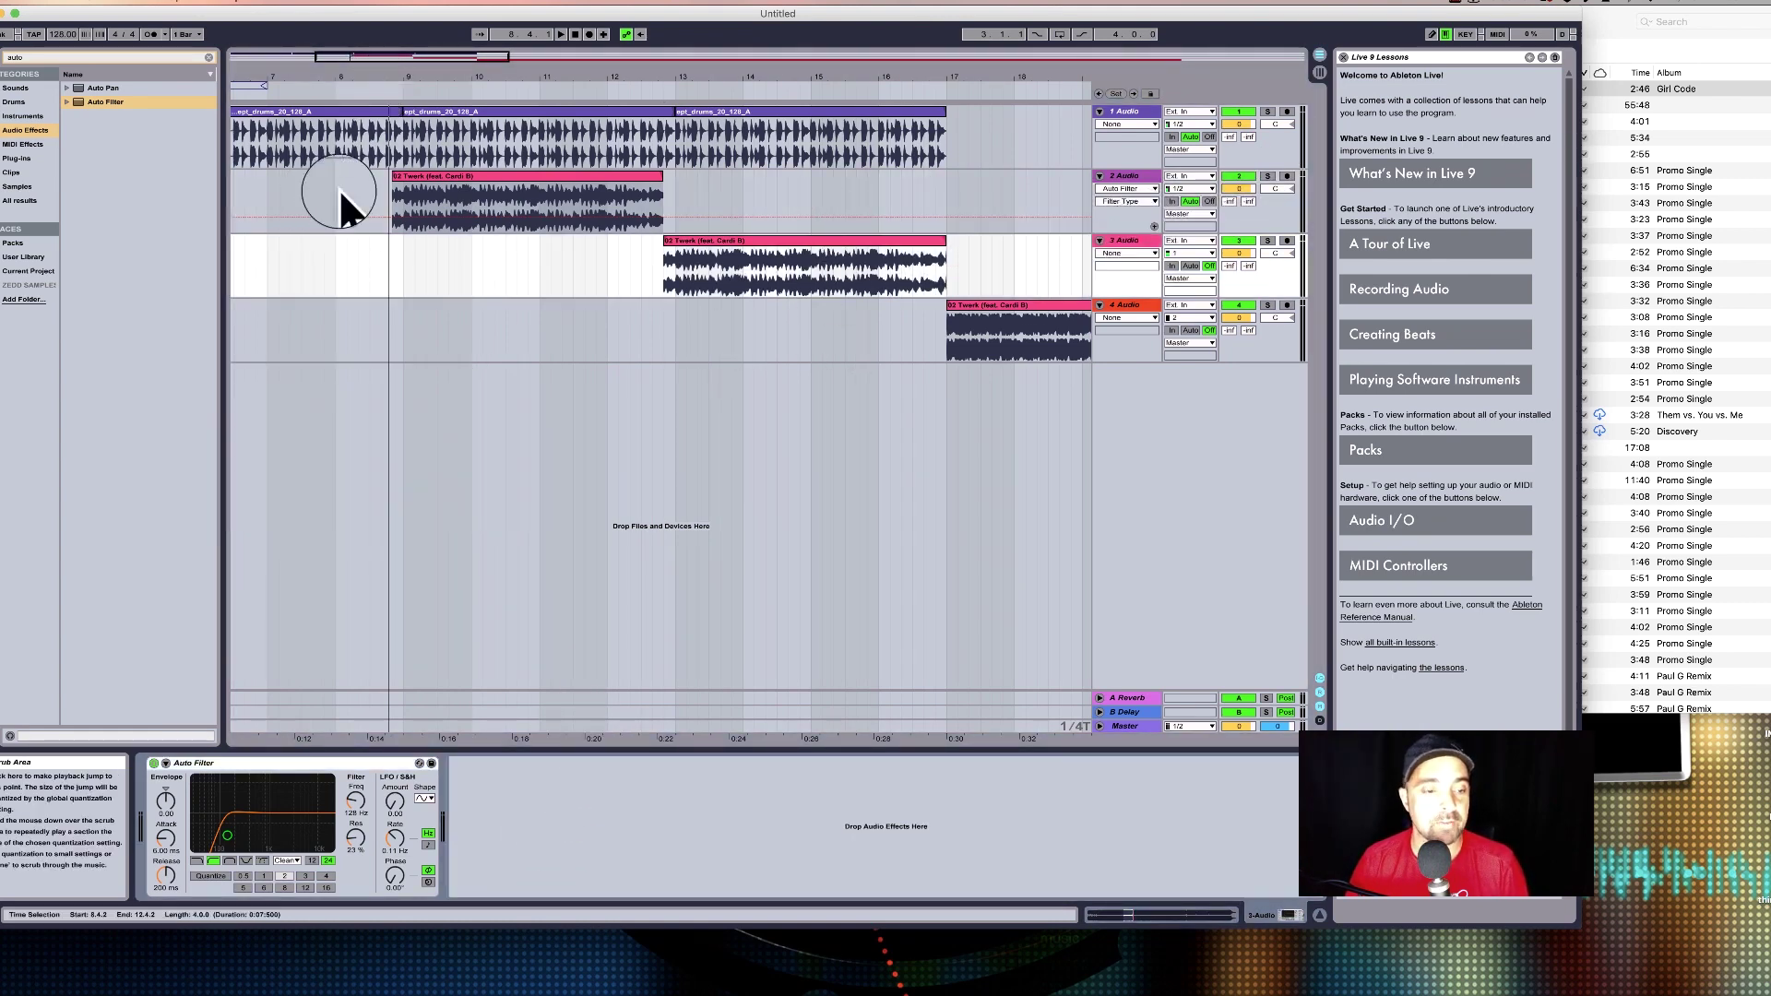
Play back from just before bar 9 and listen to the filtered 2 Audio Twerk clip over the drums.
click(669, 221)
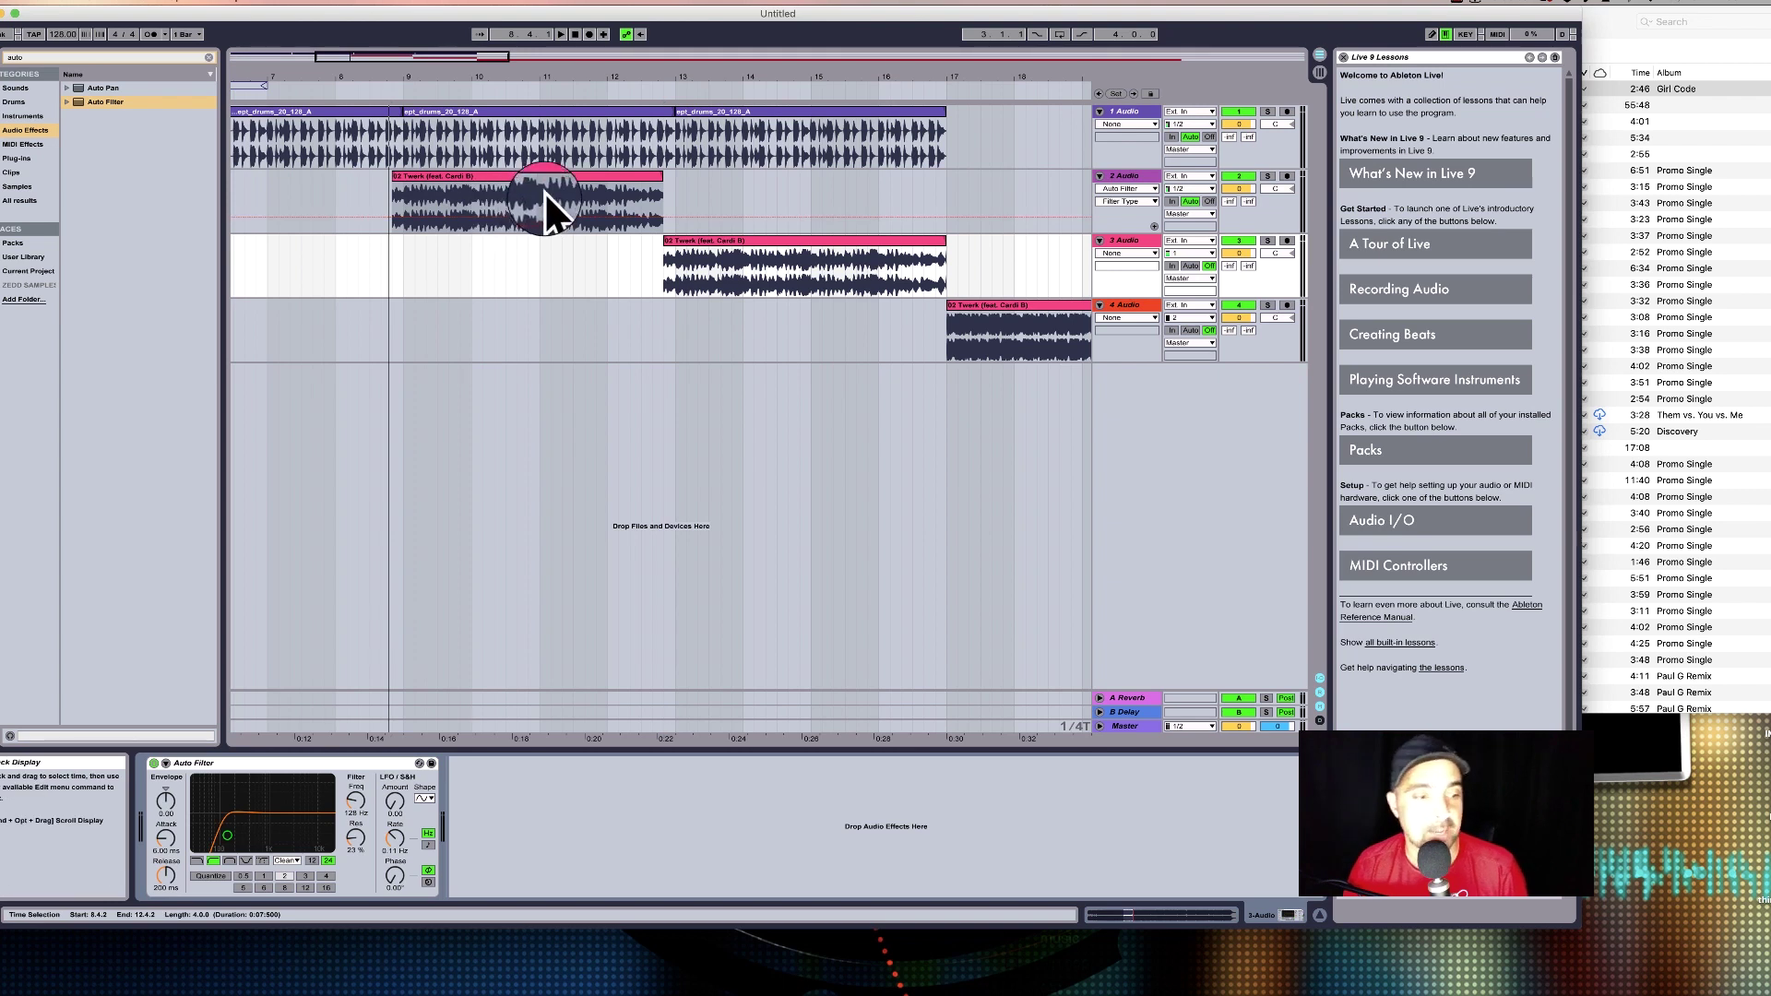
click(367, 87)
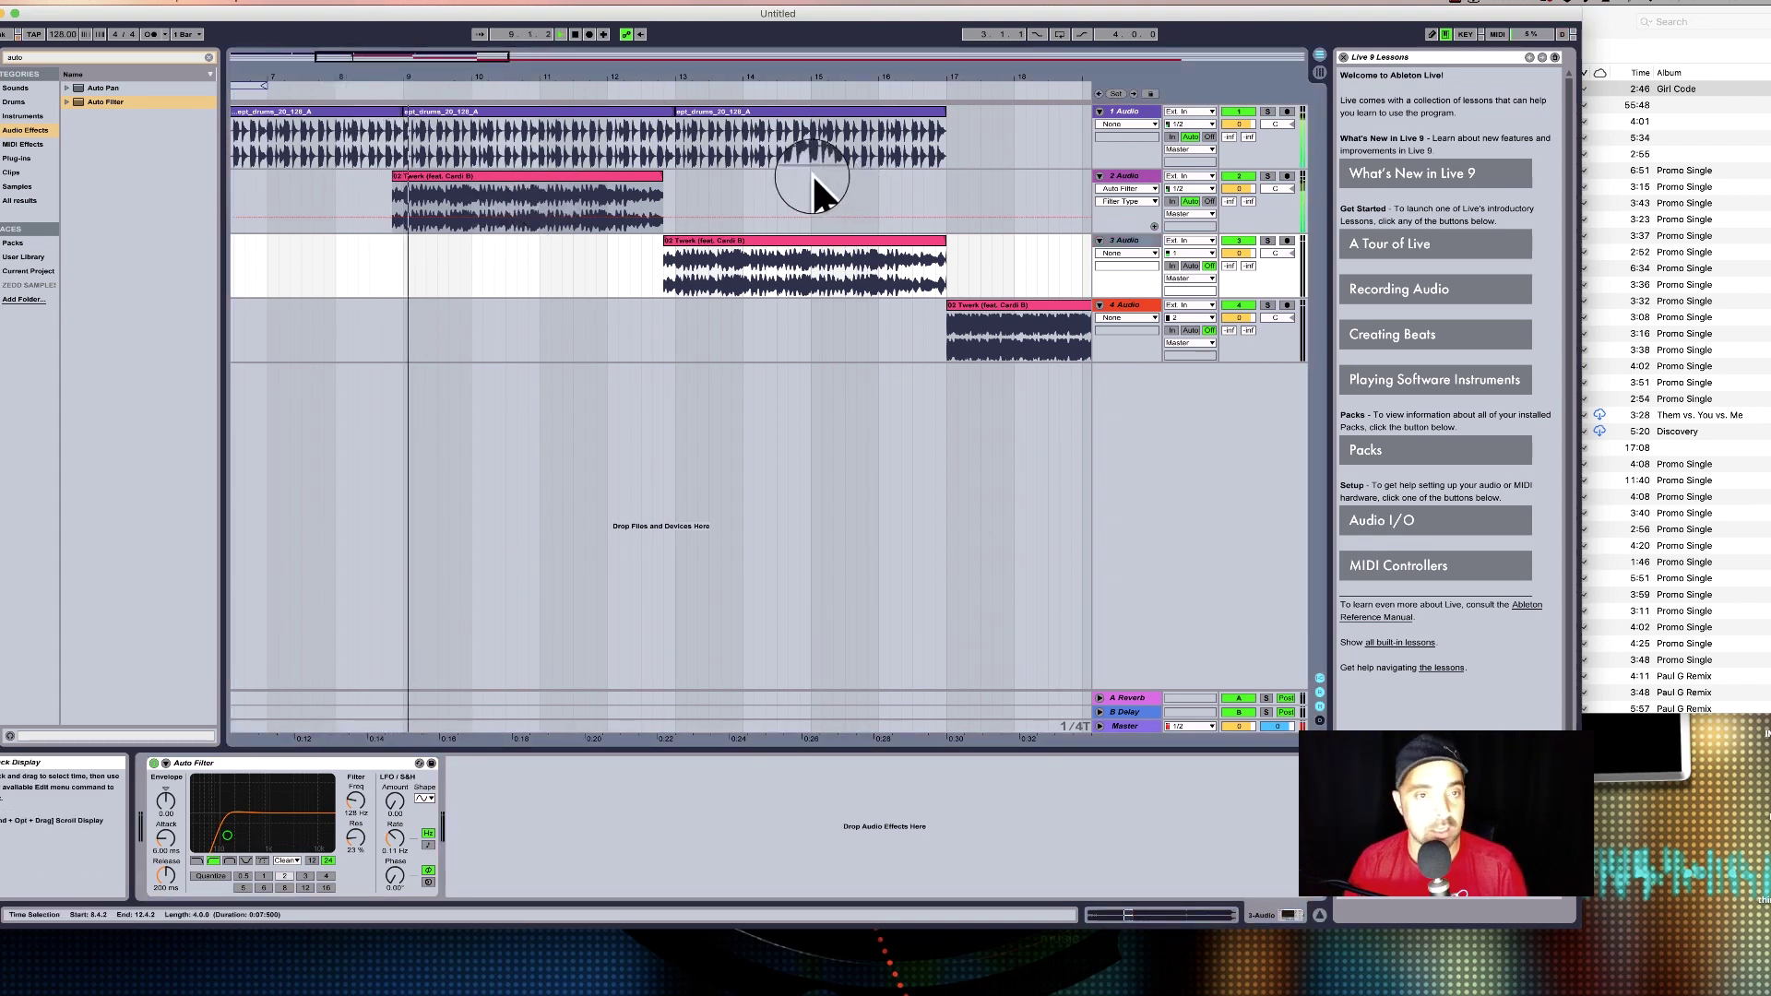
key(space)
Unfold the Master track and display its Mixer automation for Song Tempo.
drag(635, 74, 635, 37)
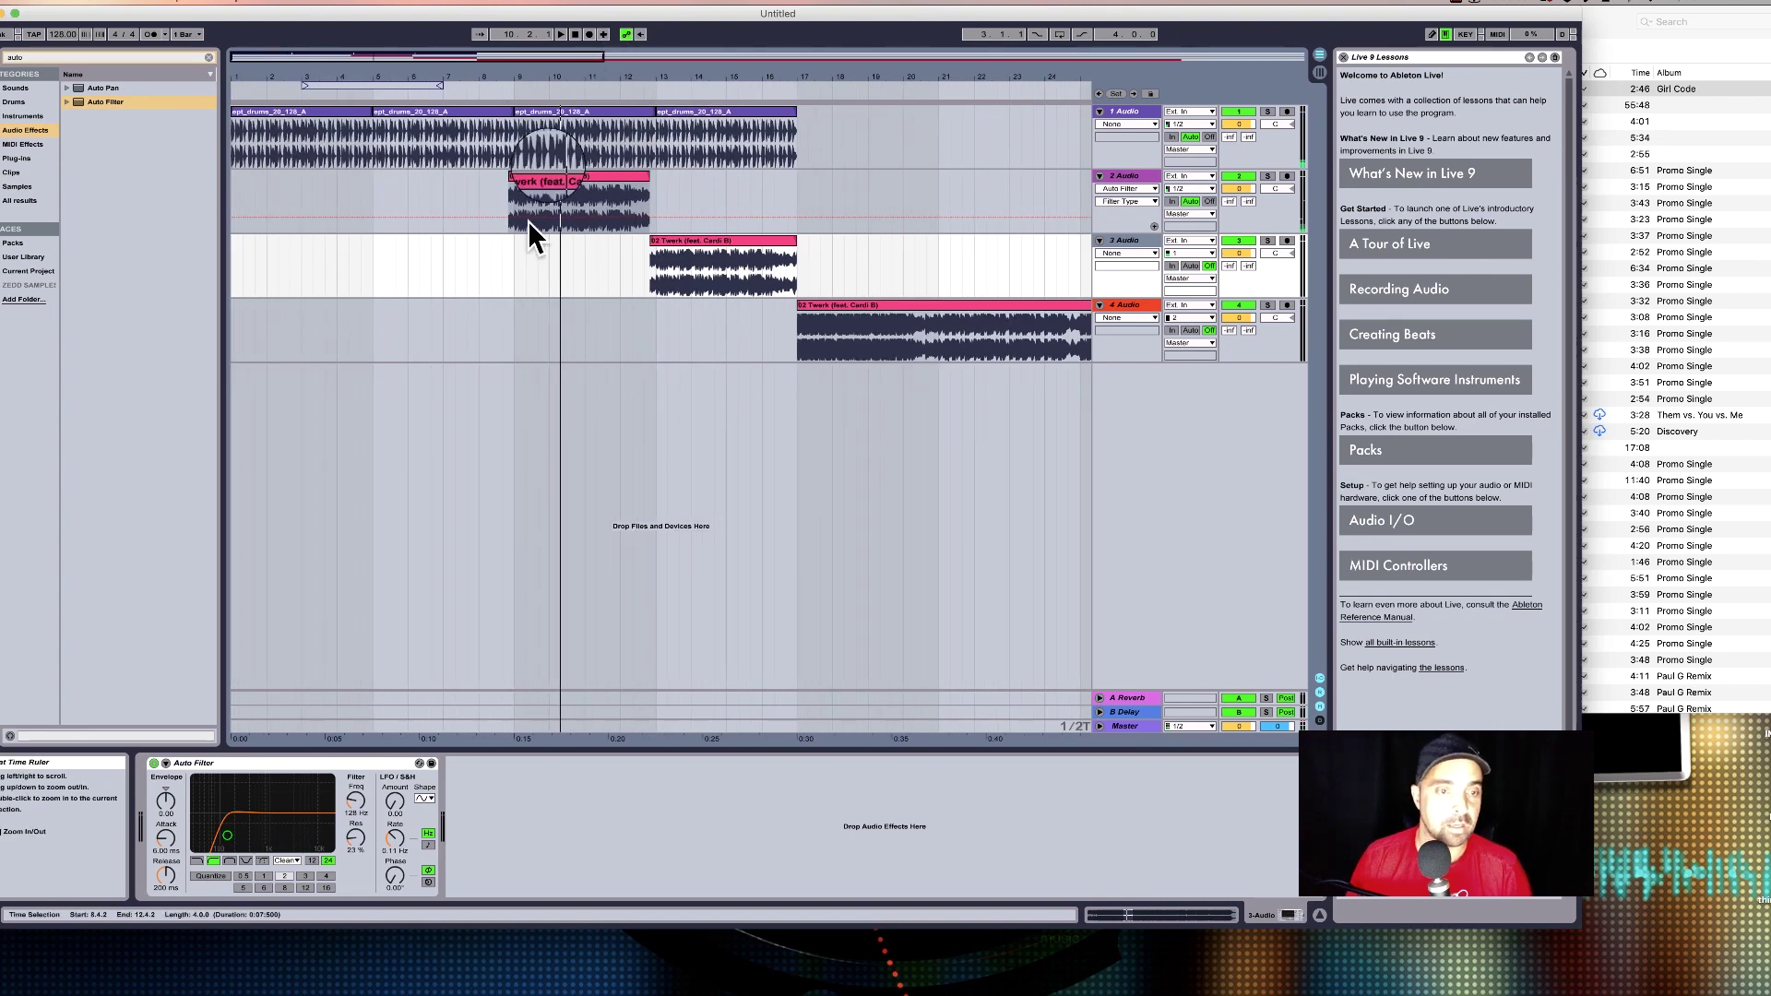
click(1099, 725)
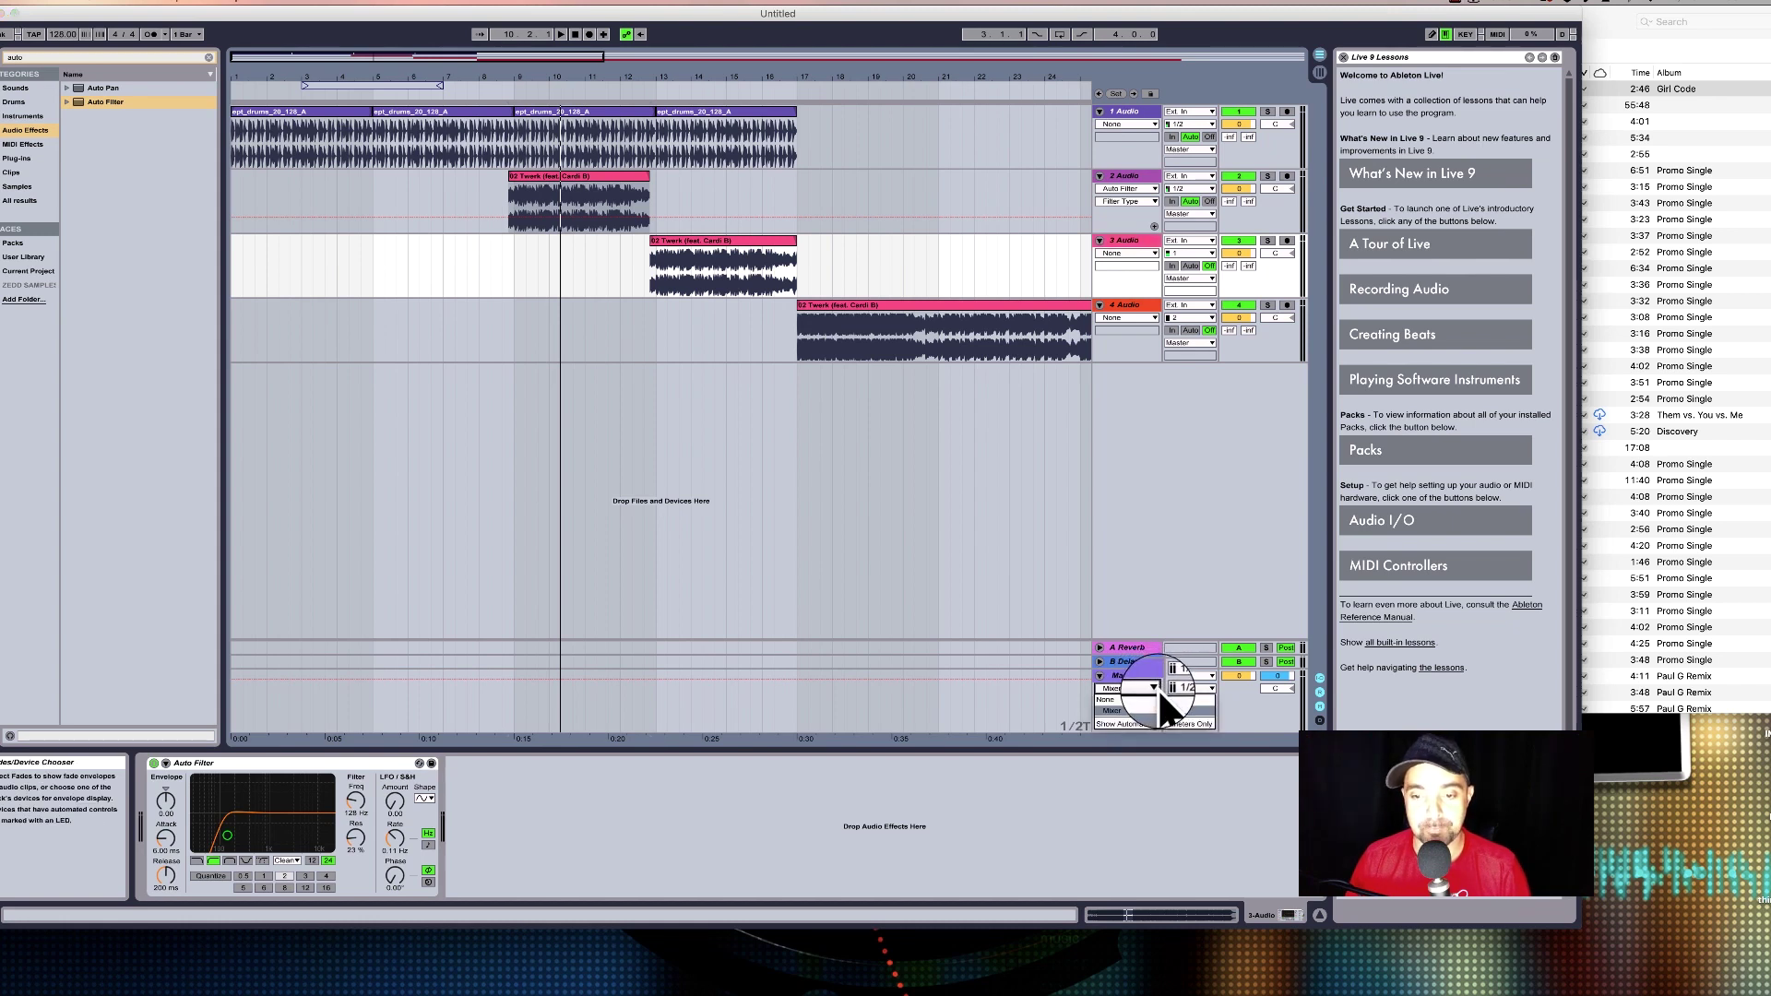
click(1147, 708)
click(1153, 701)
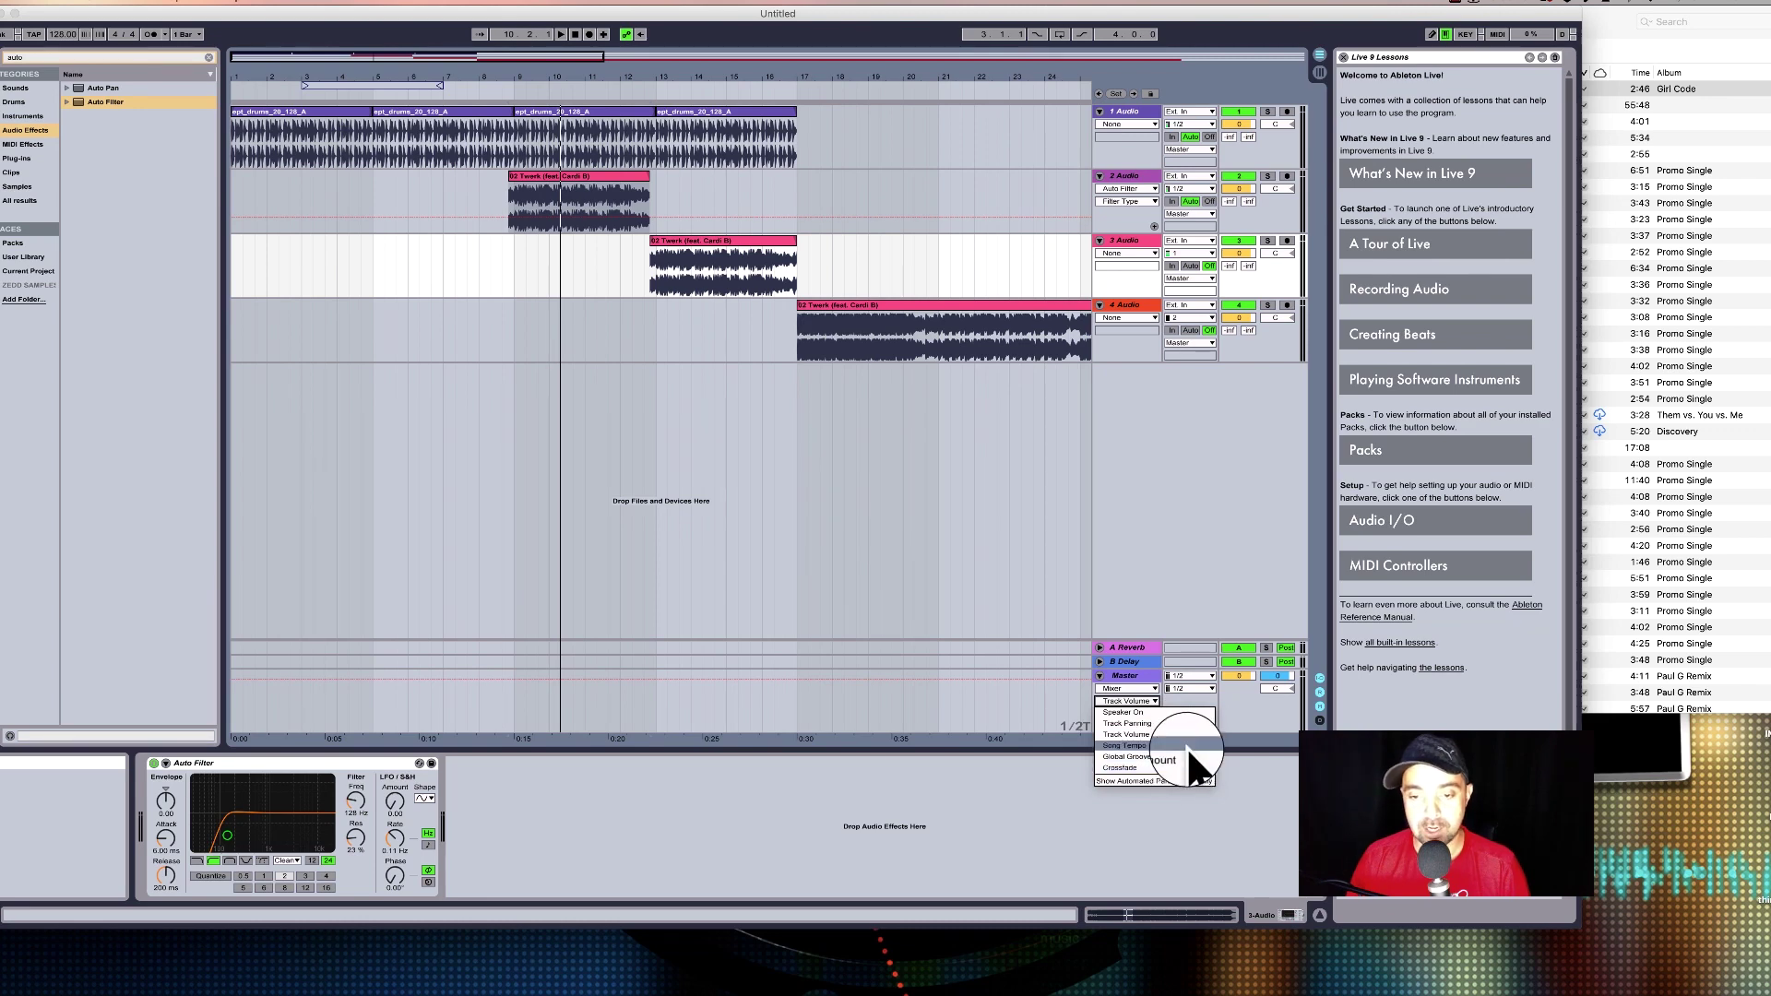
click(1185, 745)
Create a downward Song Tempo ramp on the Master track, with breakpoints at the start of bar 9 and at bar 17.
drag(500, 72, 456, 106)
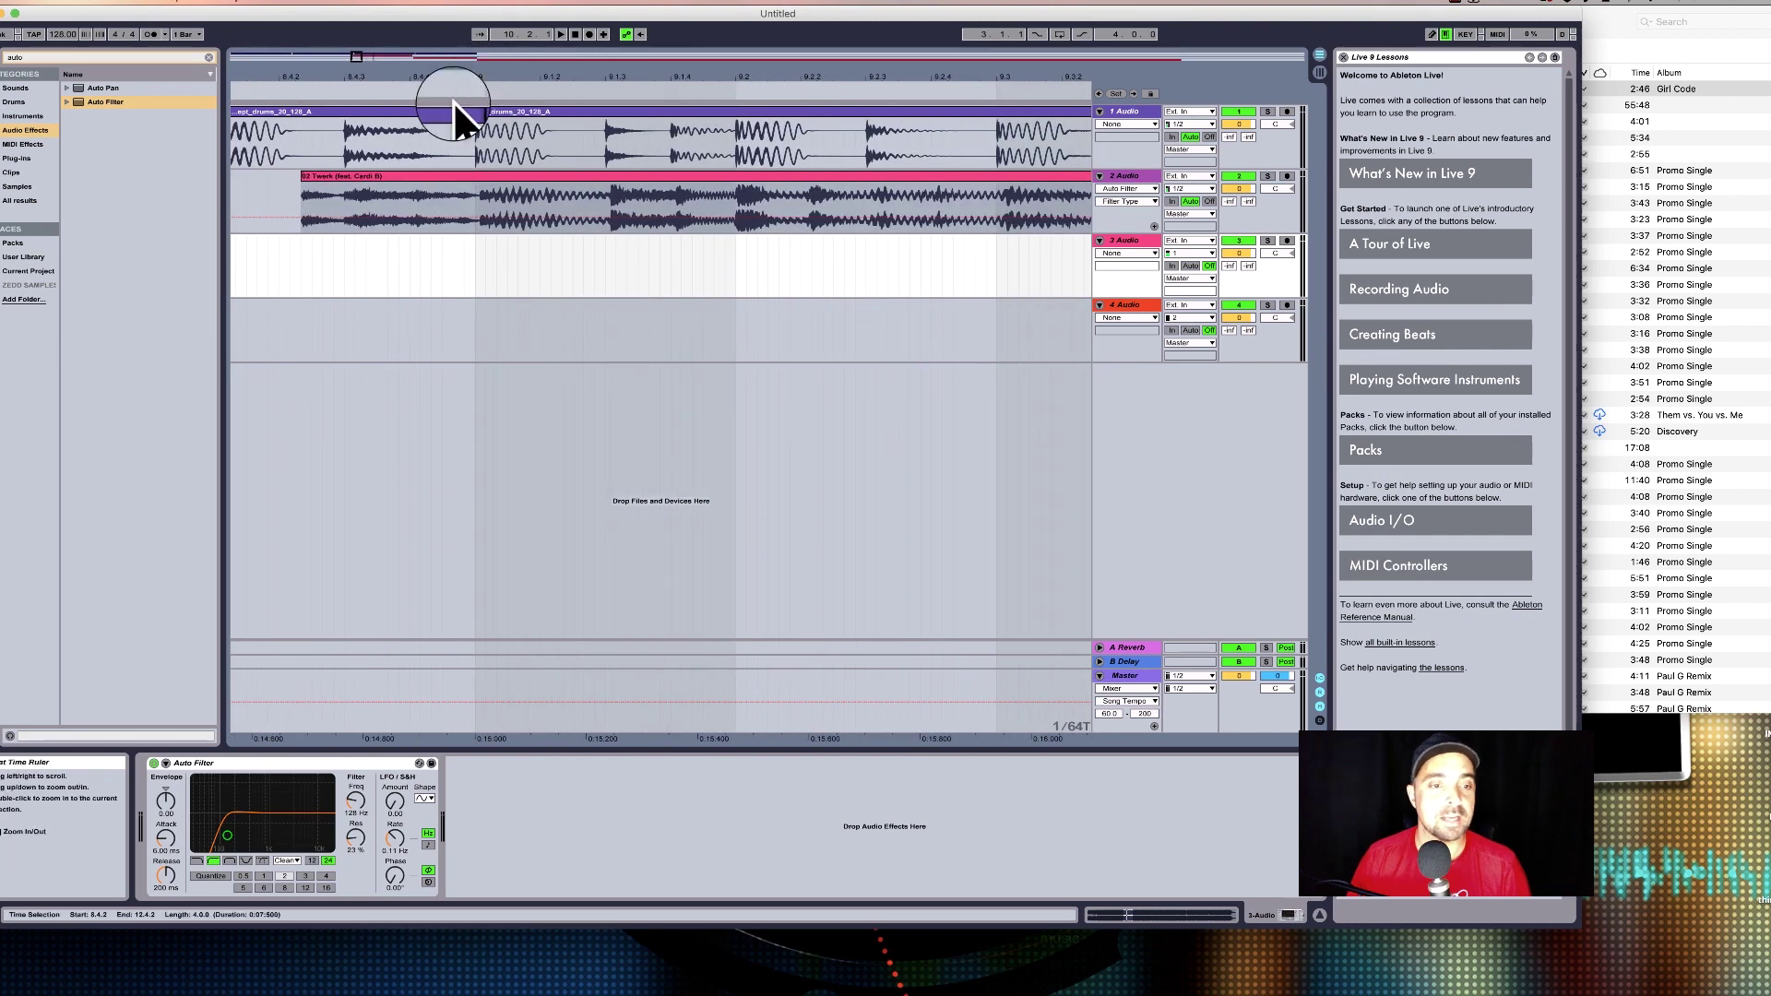
click(476, 702)
drag(474, 64, 473, 72)
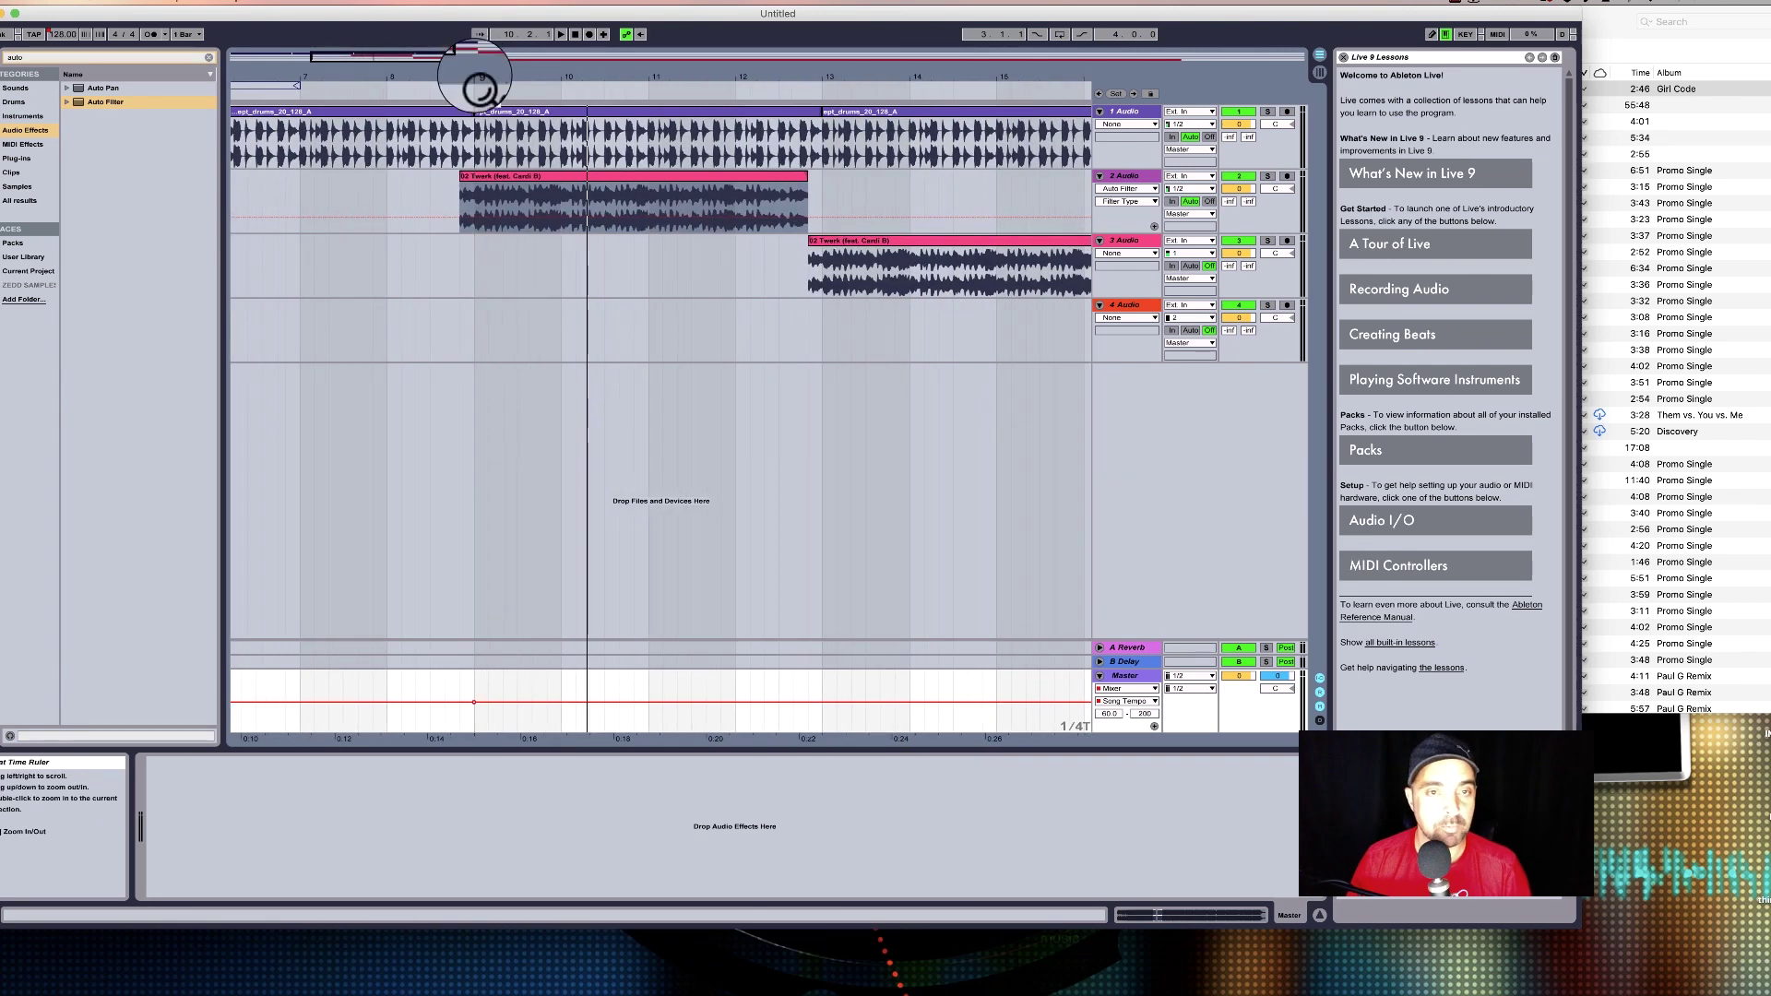
scroll(817, 158, right, 2)
scroll(943, 177, right, 3)
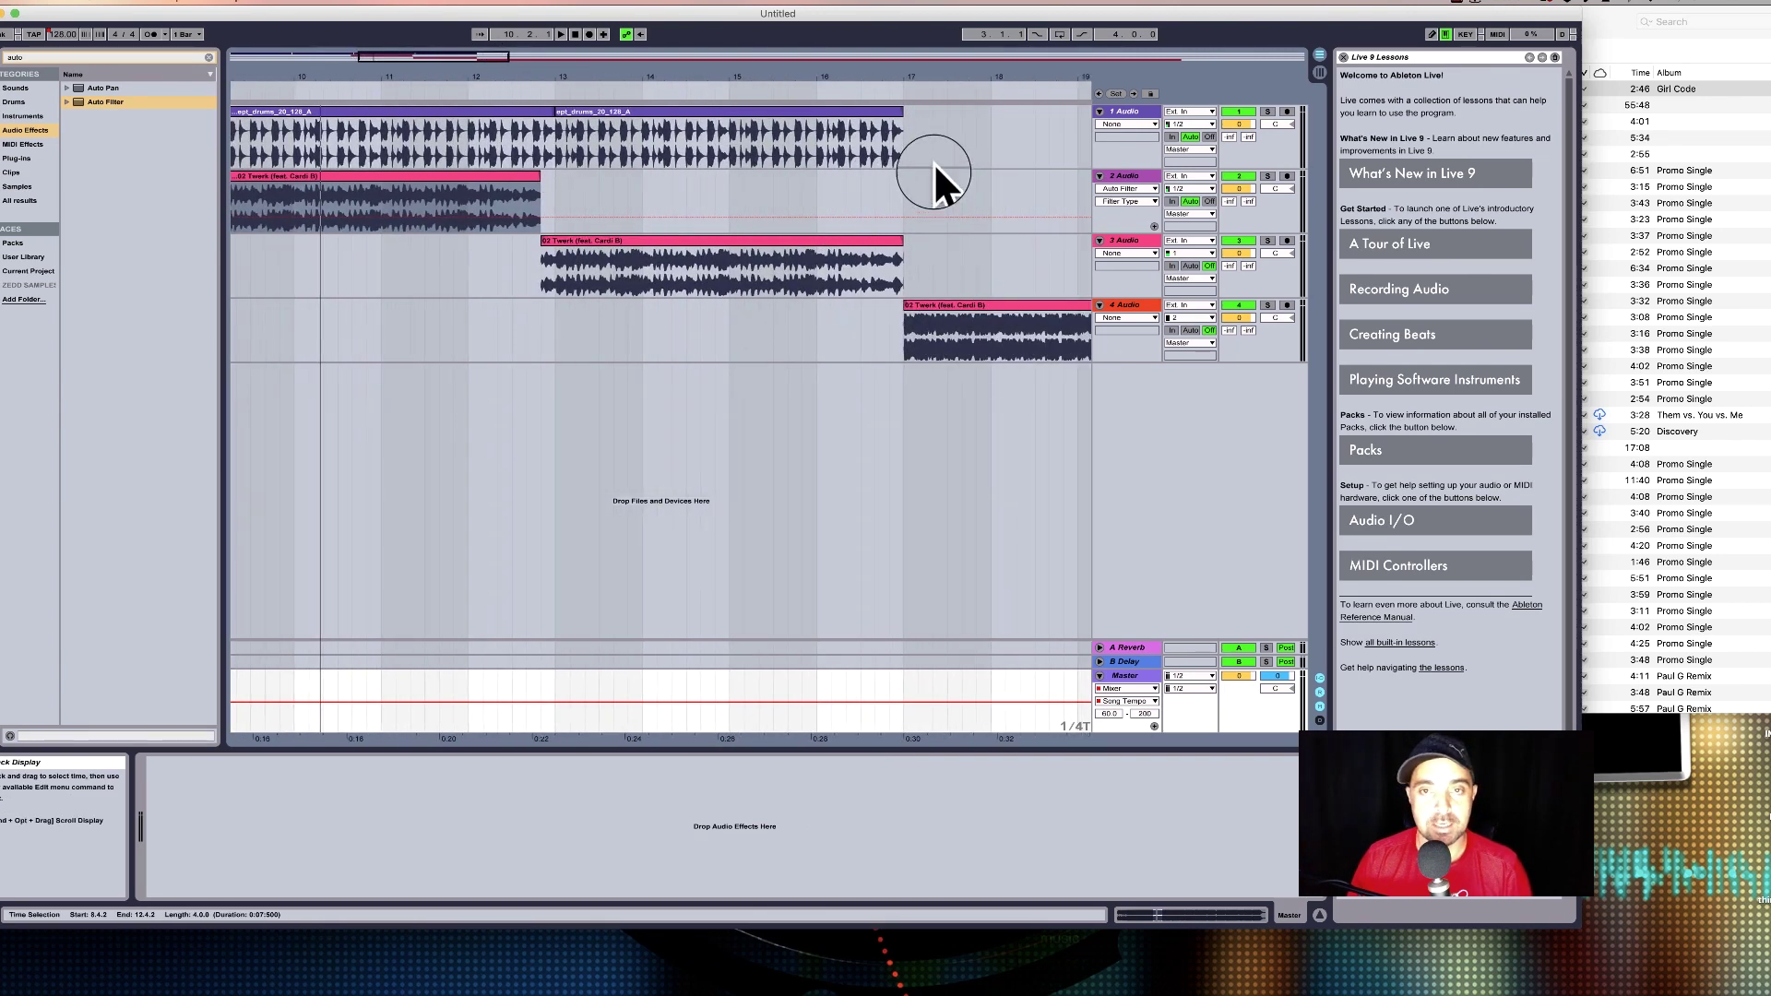
drag(908, 75, 867, 71)
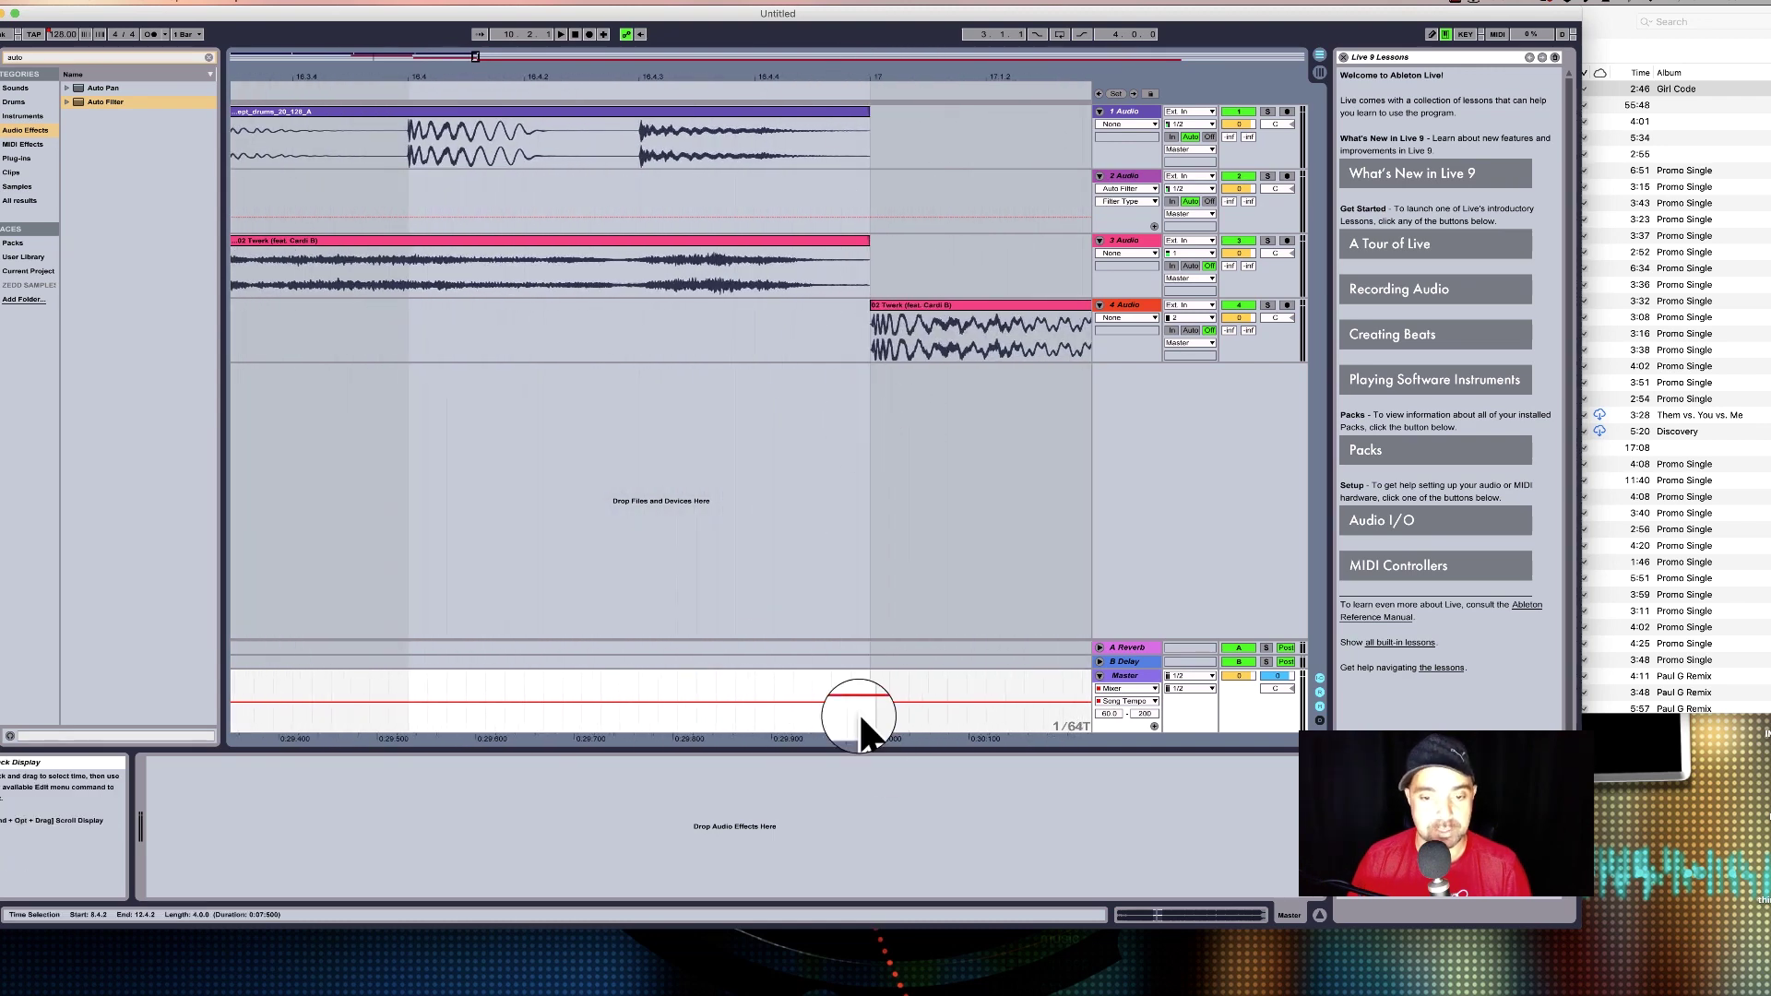
drag(872, 703, 872, 713)
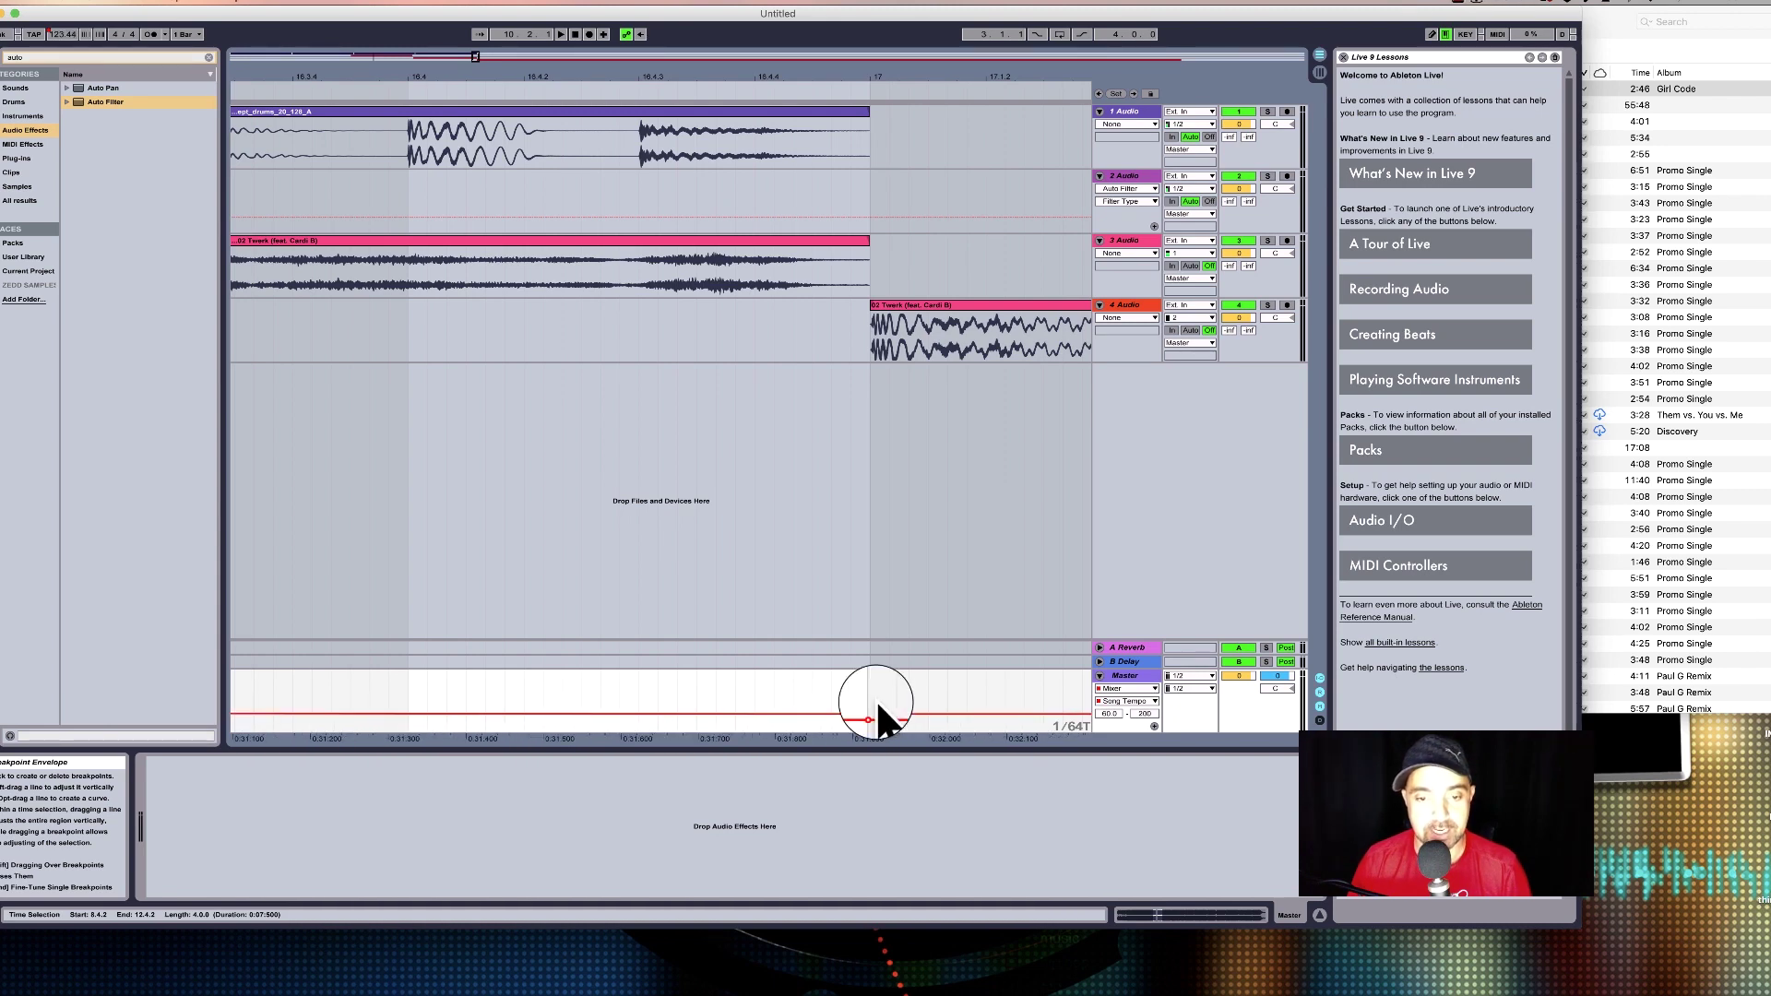
mouse_move(877, 67)
mouse_down()
mouse_move(875, 87)
mouse_move(875, 67)
mouse_up()
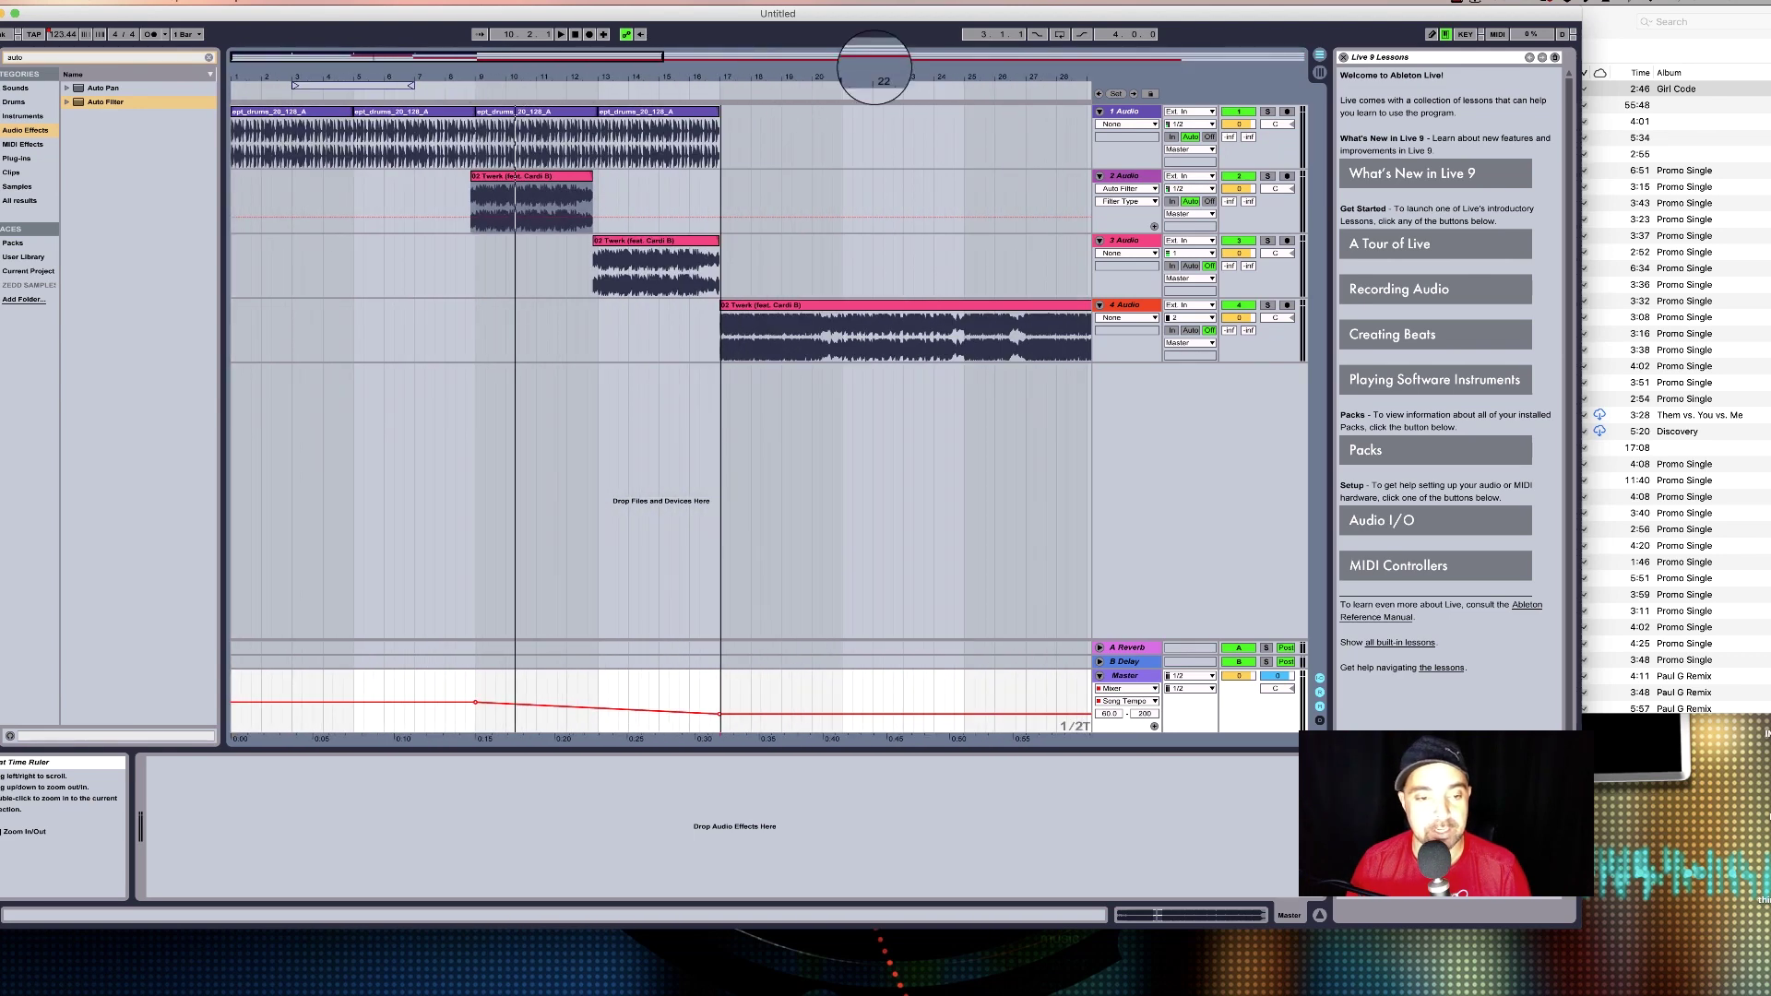
Place the insert marker at 14.2.2 on the drum track and check the song tempo partway through the ramp.
right_click(643, 134)
click(865, 95)
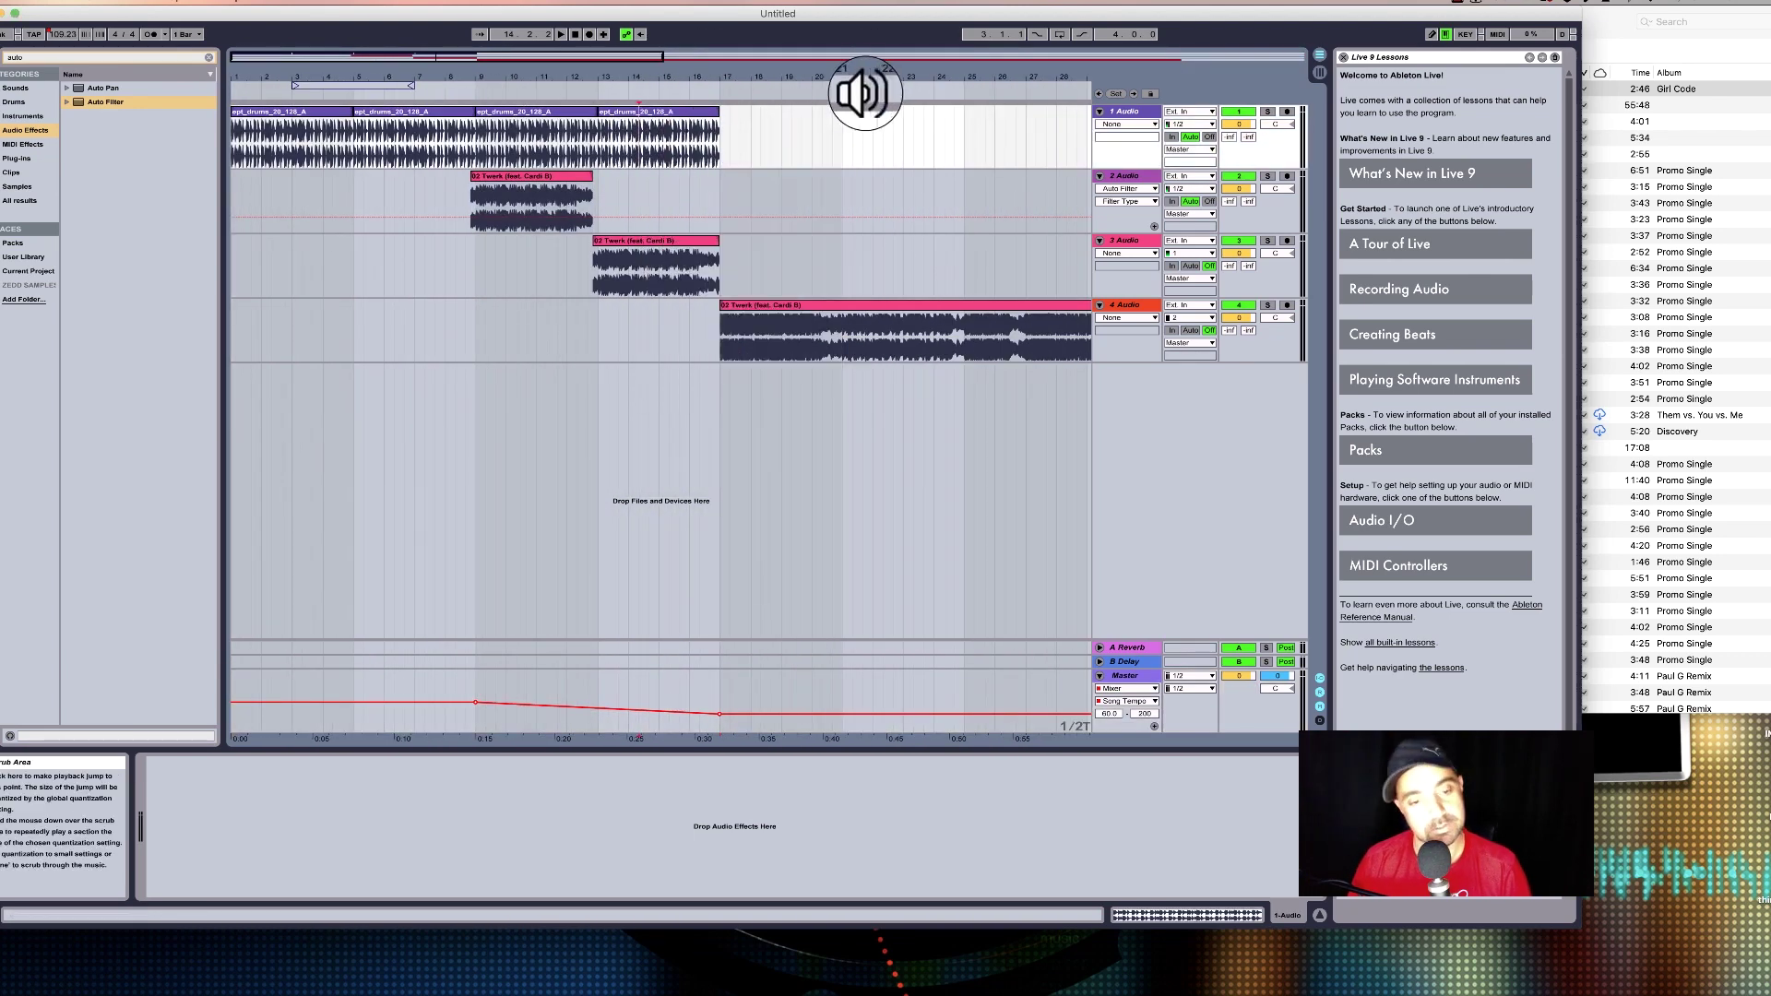
drag(474, 72, 433, 72)
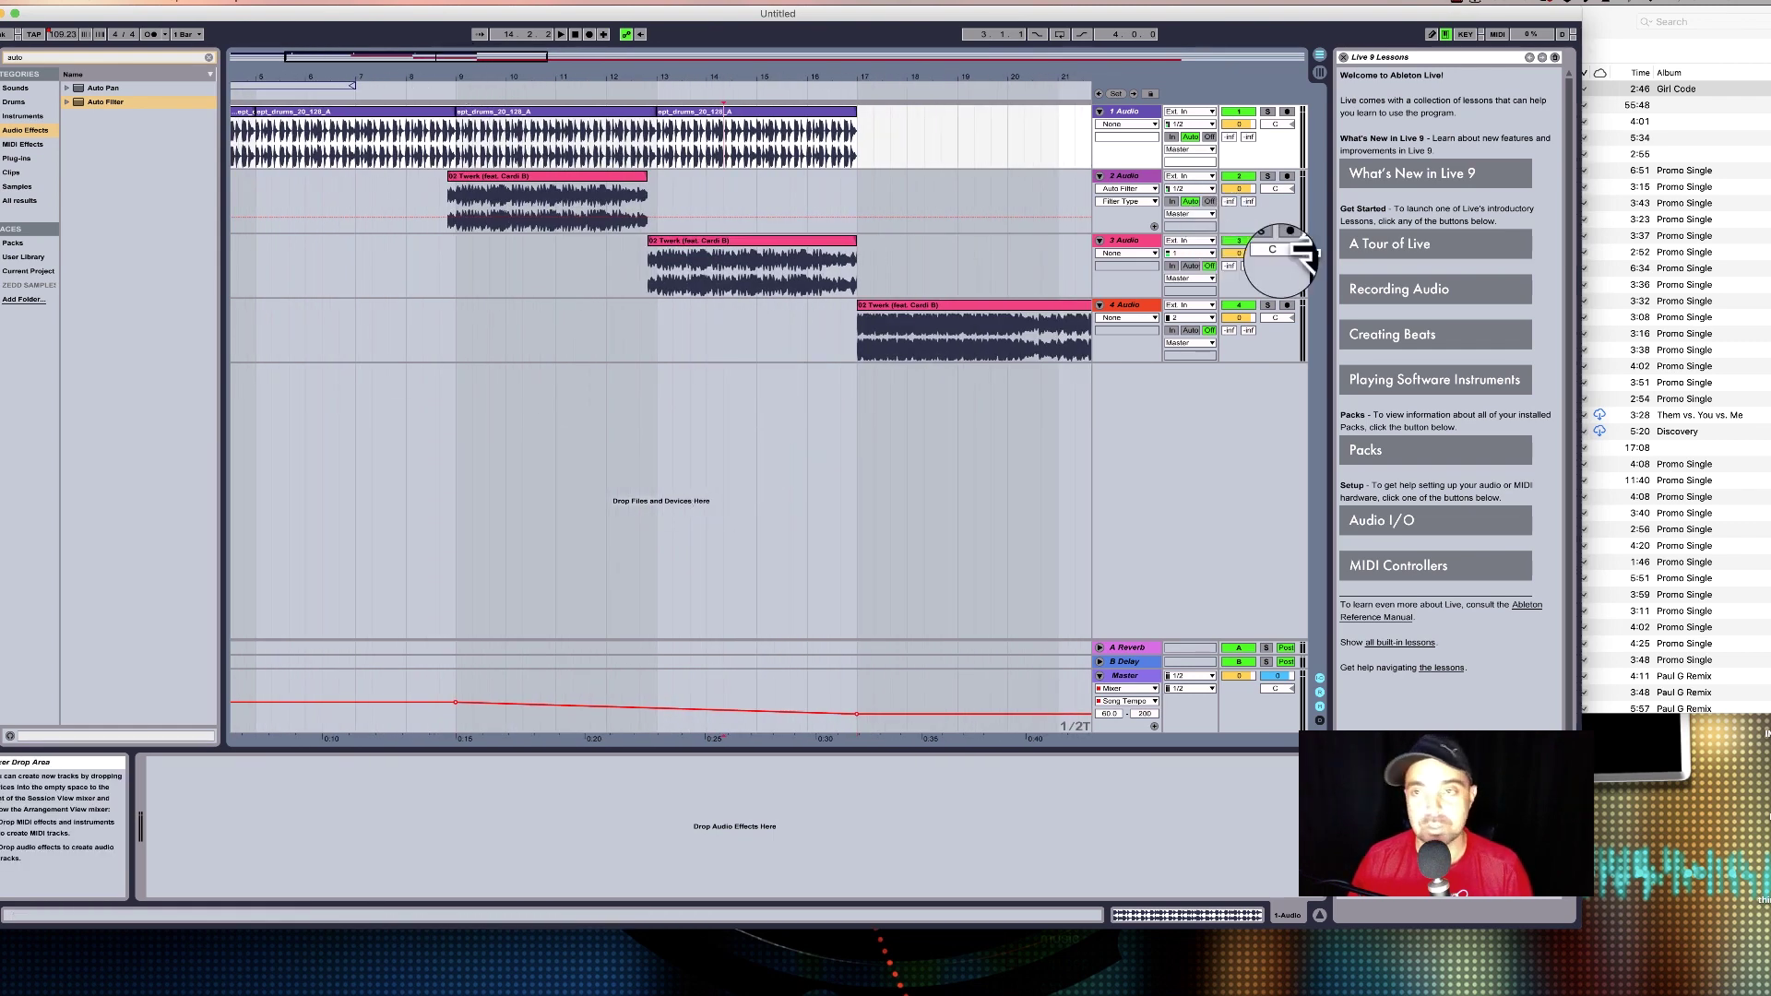
Clear away the iTunes window, bring up Splice and place KREAEM_fx_one_shot_organic_riser_01 on a new audio track starting at about bar 8.
click(1612, 32)
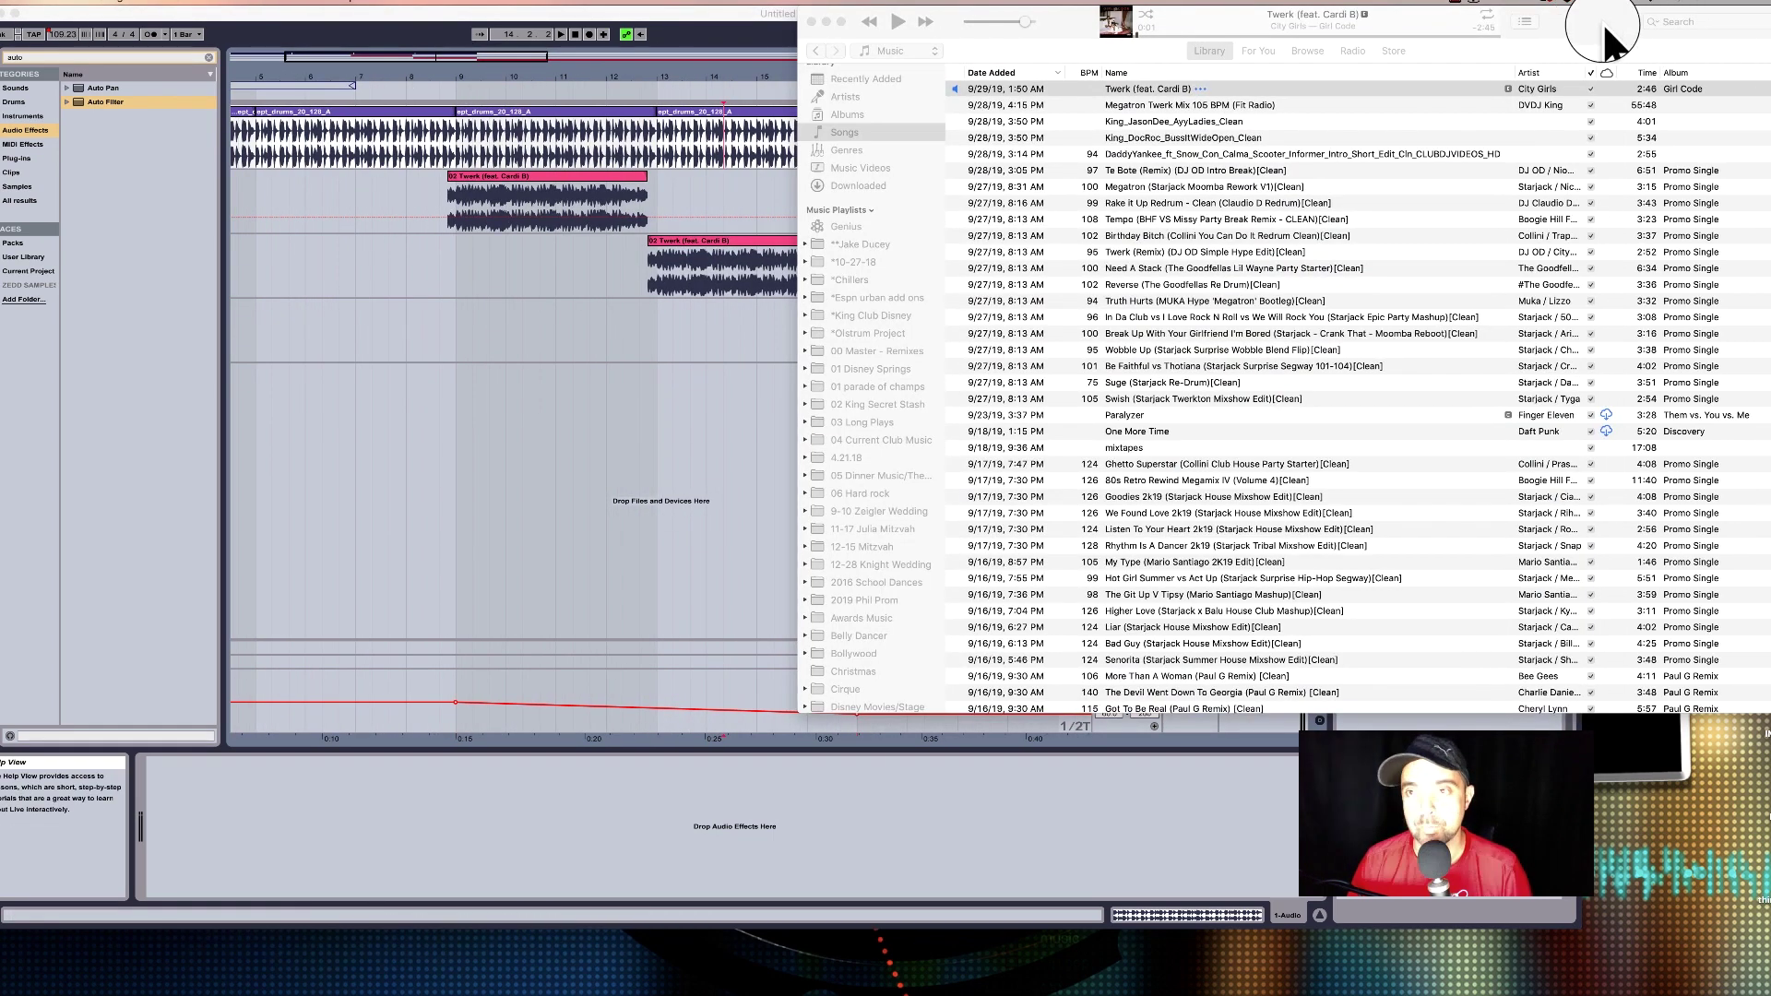
click(826, 21)
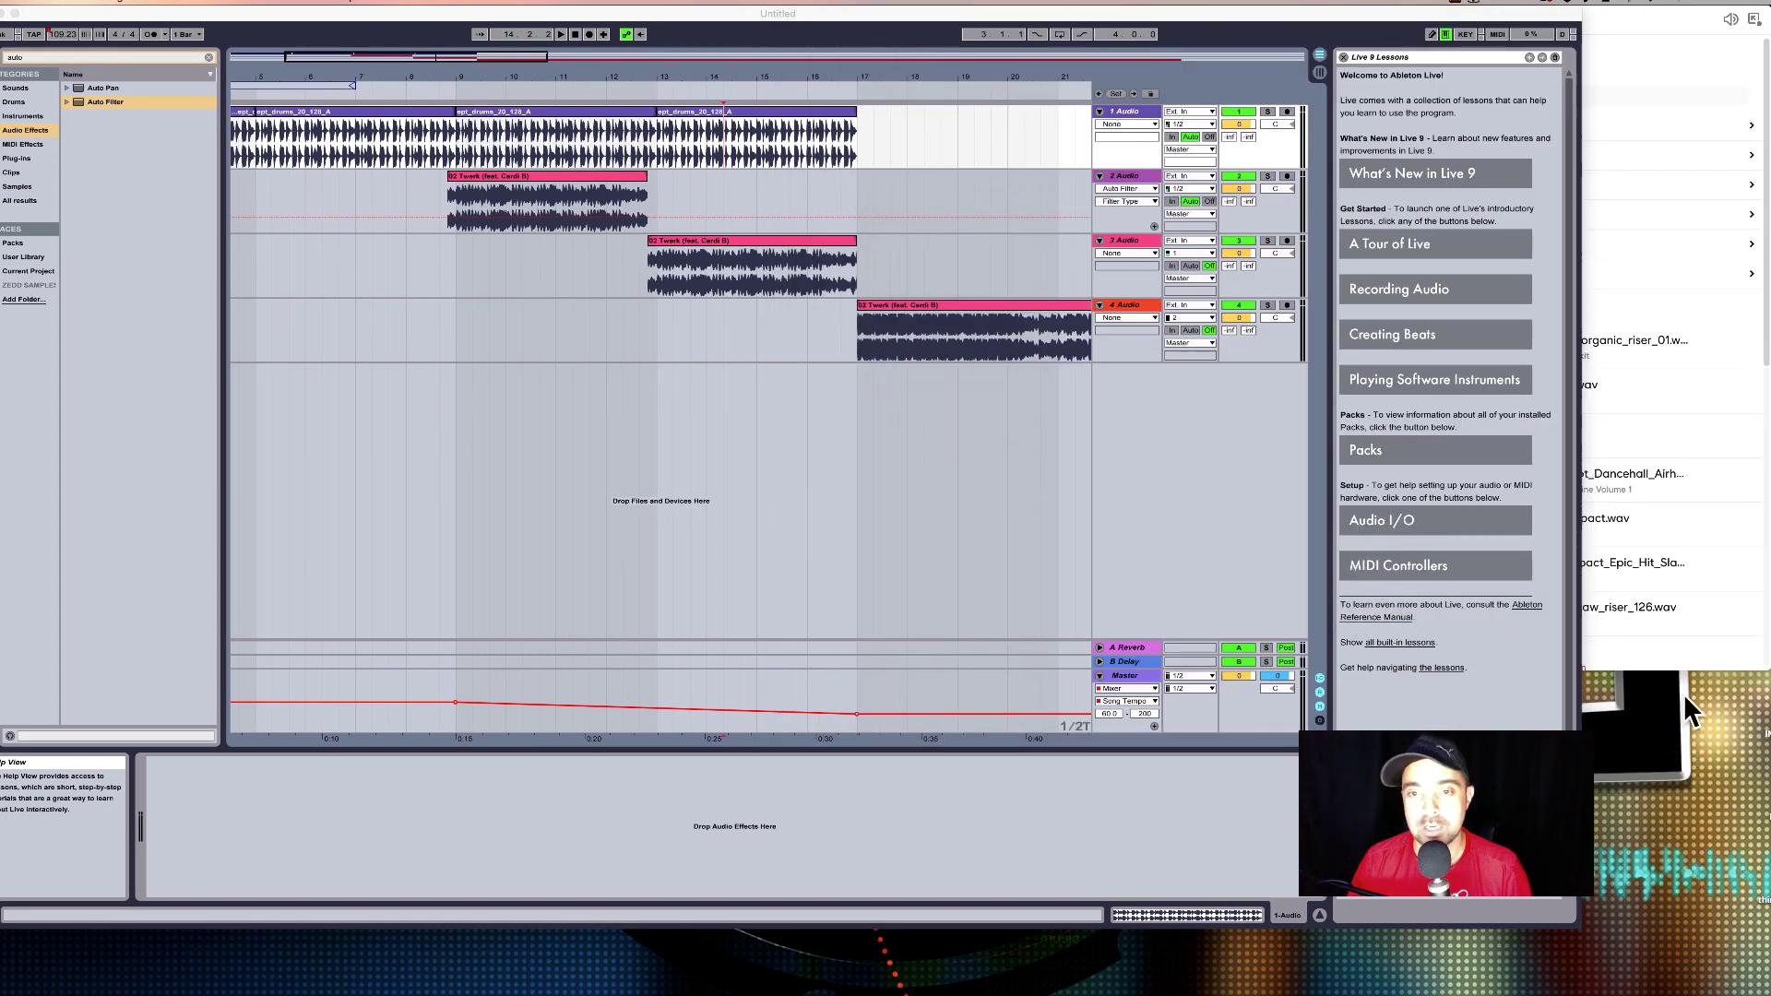
drag(1736, 341, 1584, 295)
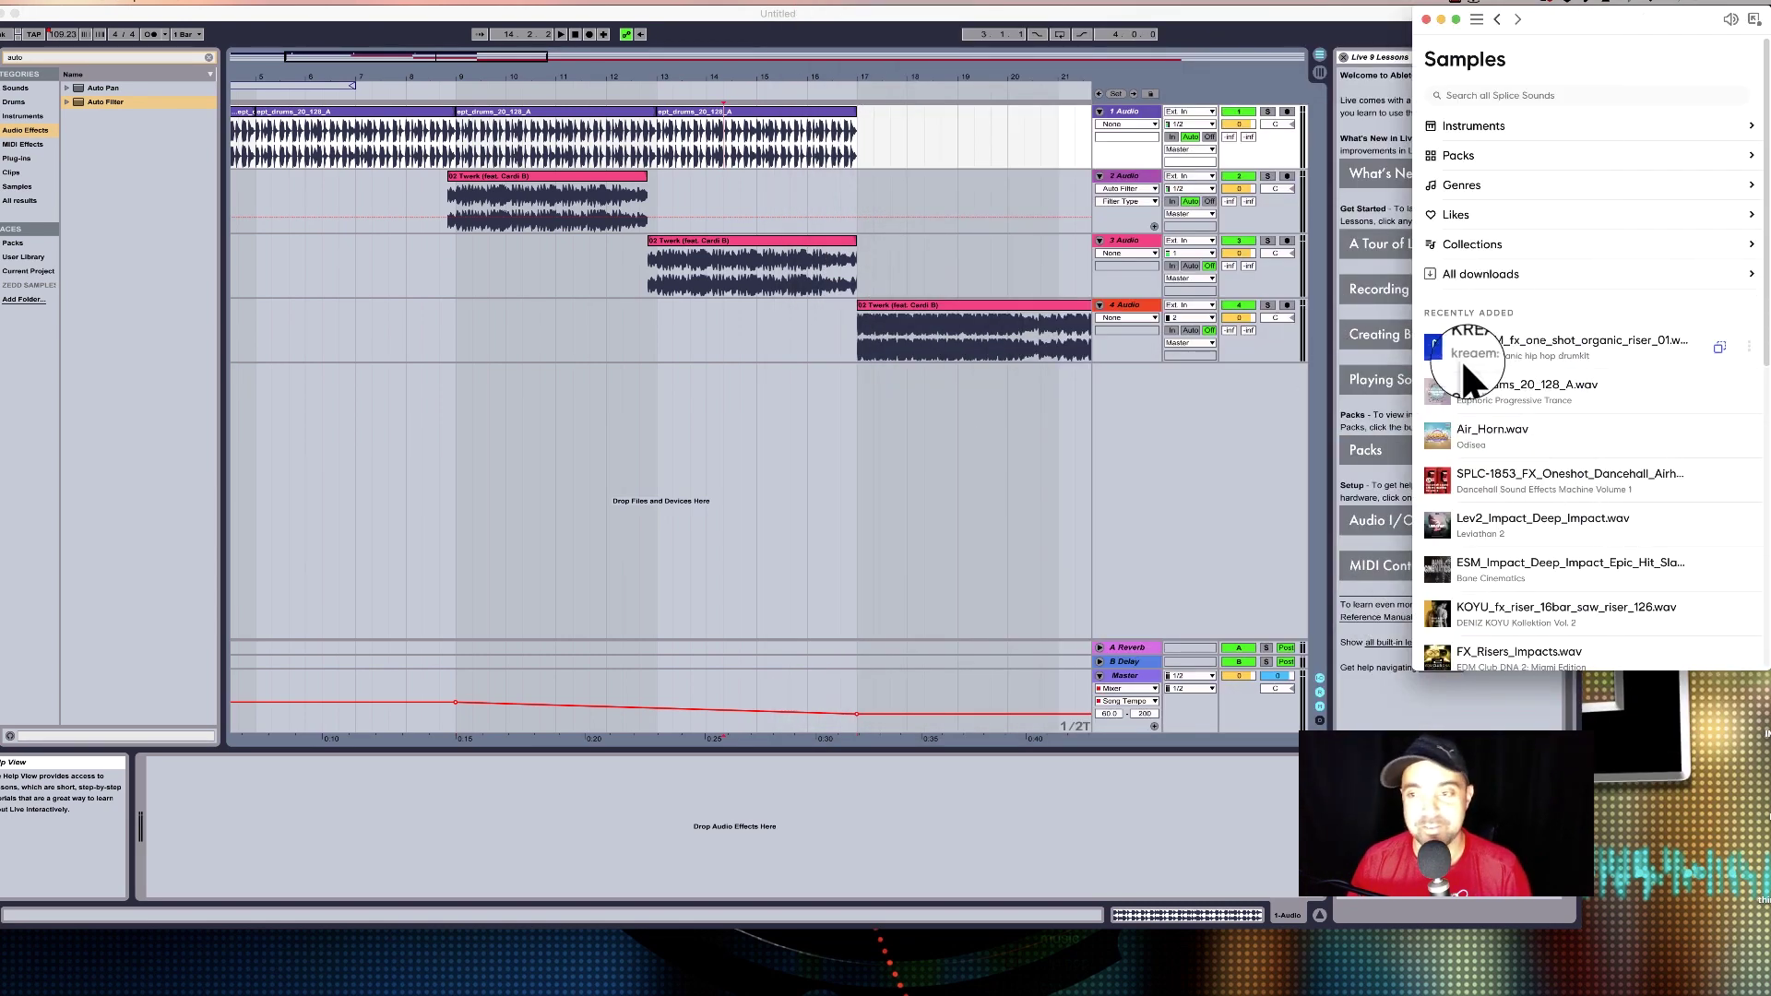
drag(1519, 350, 409, 406)
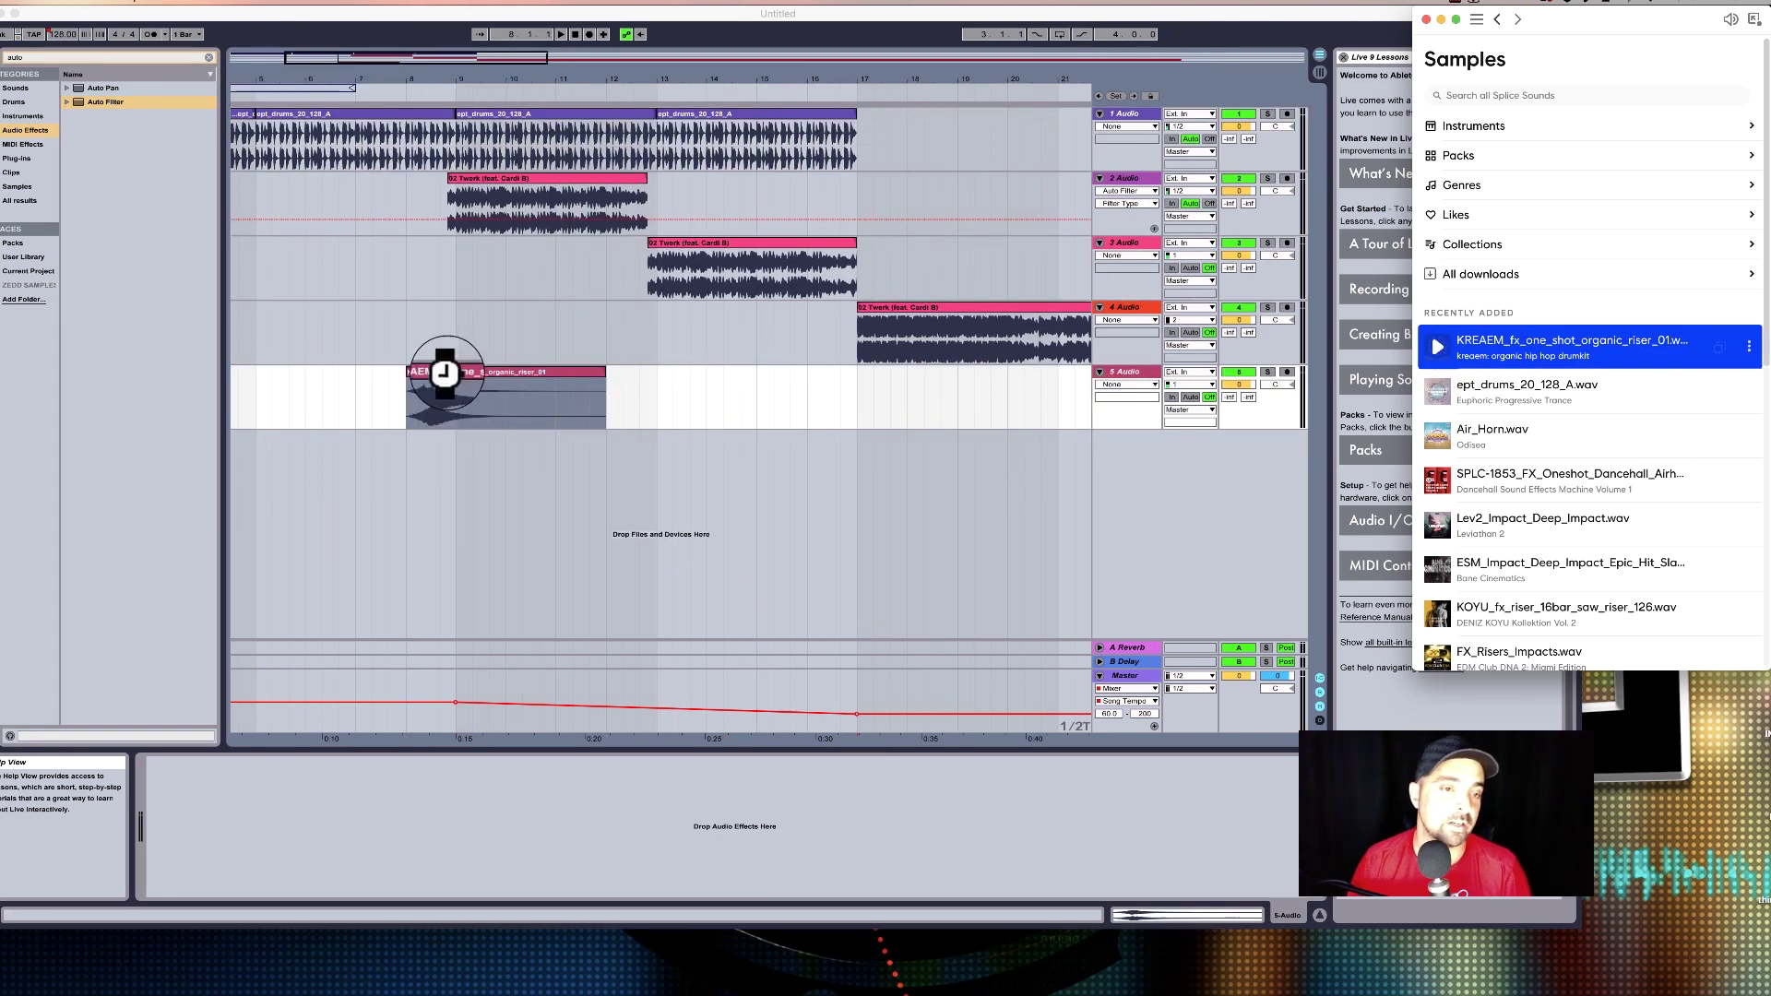
Shift the organic riser clip on the fifth audio track to start at 8.2.3, placing its swell near bar 9.
click(435, 72)
drag(436, 74, 436, 120)
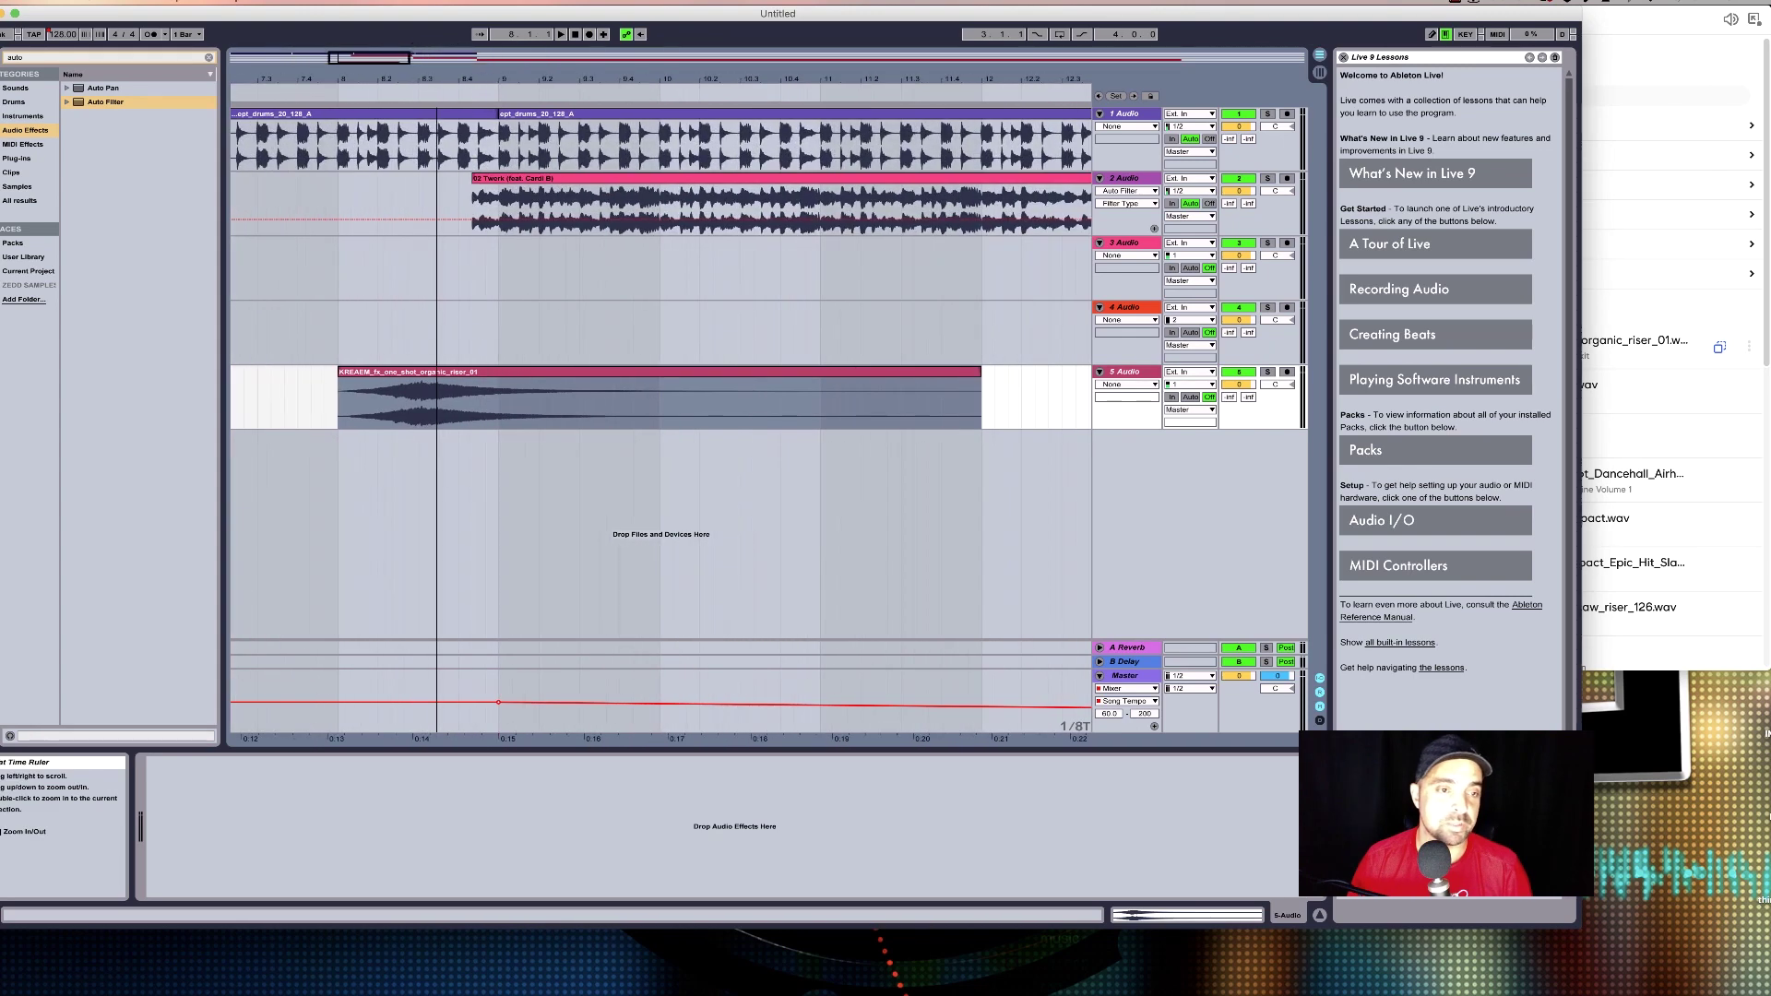
drag(426, 389, 493, 381)
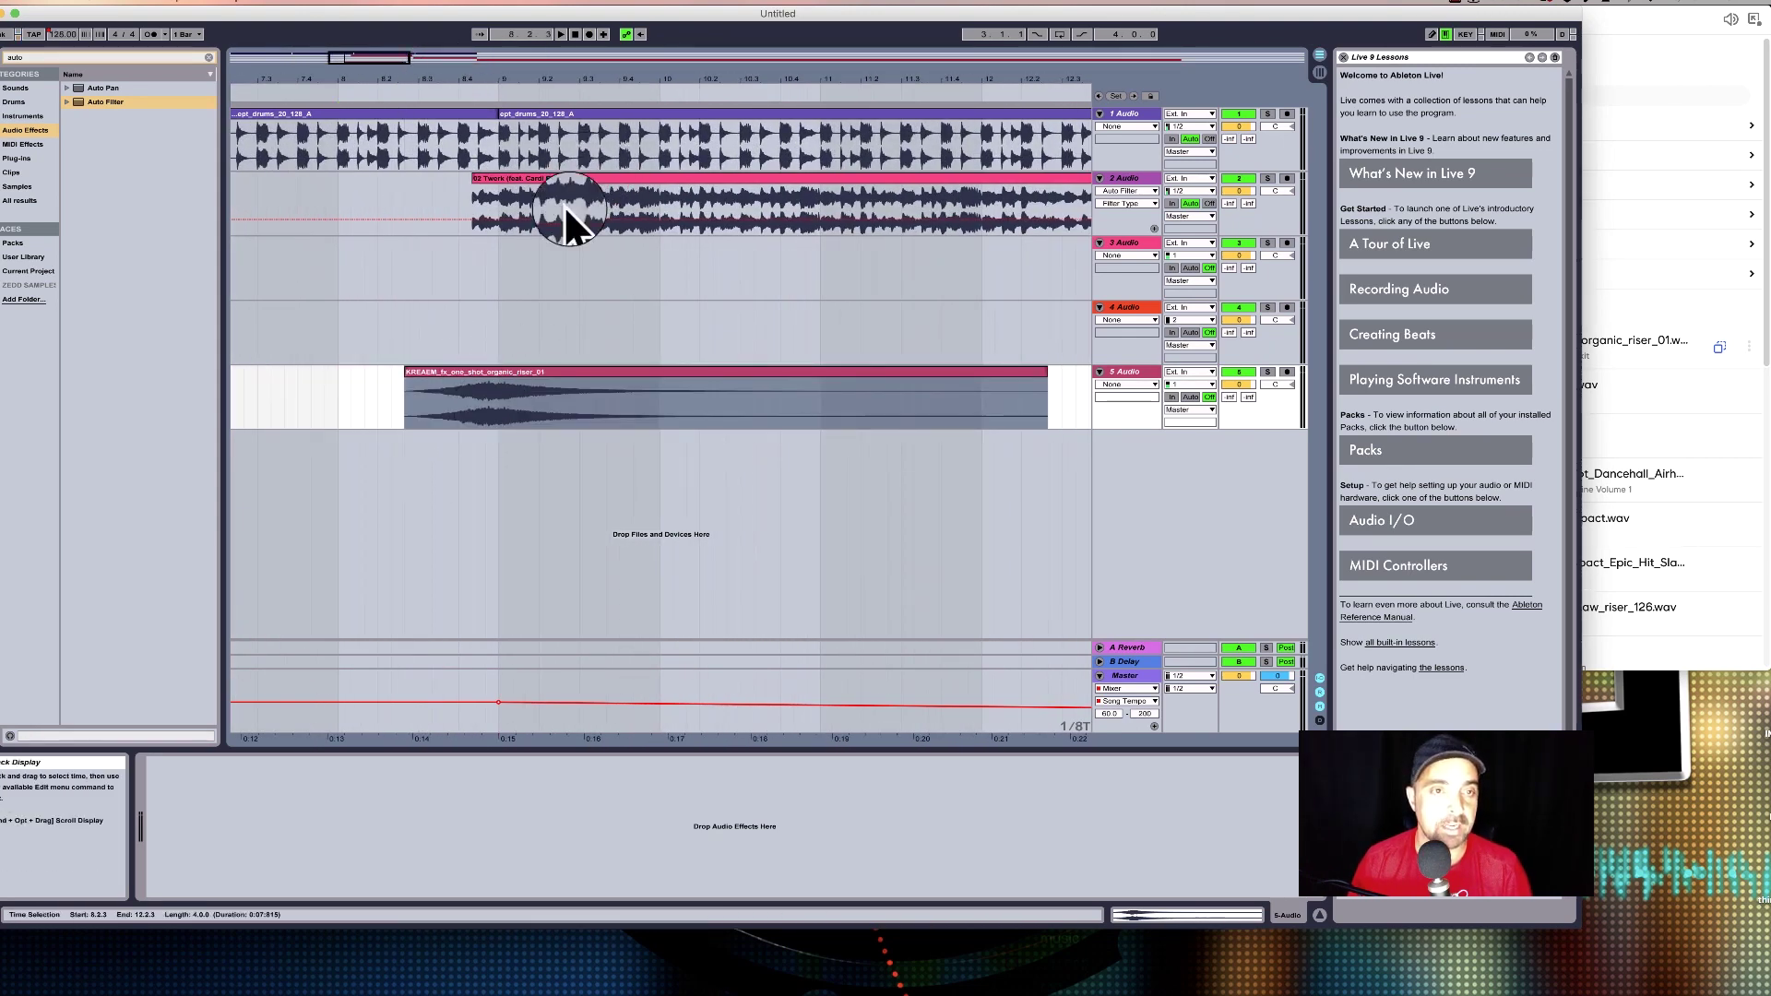
drag(480, 77, 369, 90)
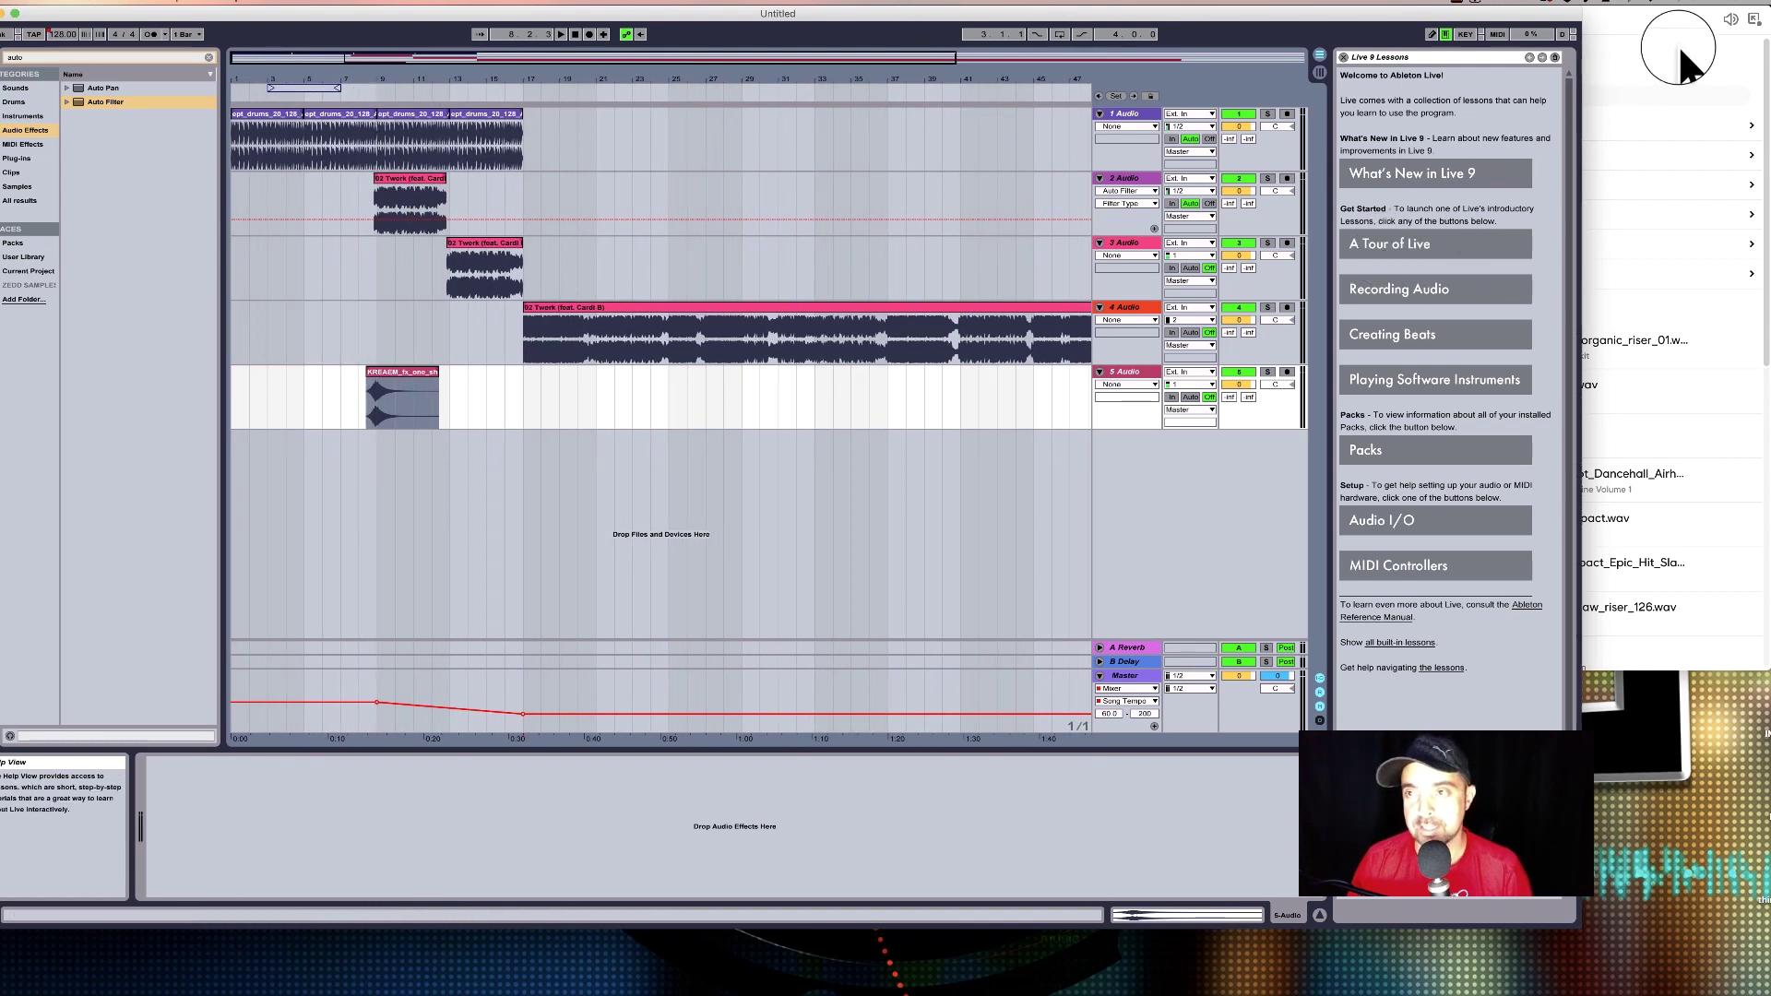
In Splice, search for "riser 4" and place Riser4.wav on the fifth audio track in Ableton Live, starting at 15.4.2.
click(1604, 57)
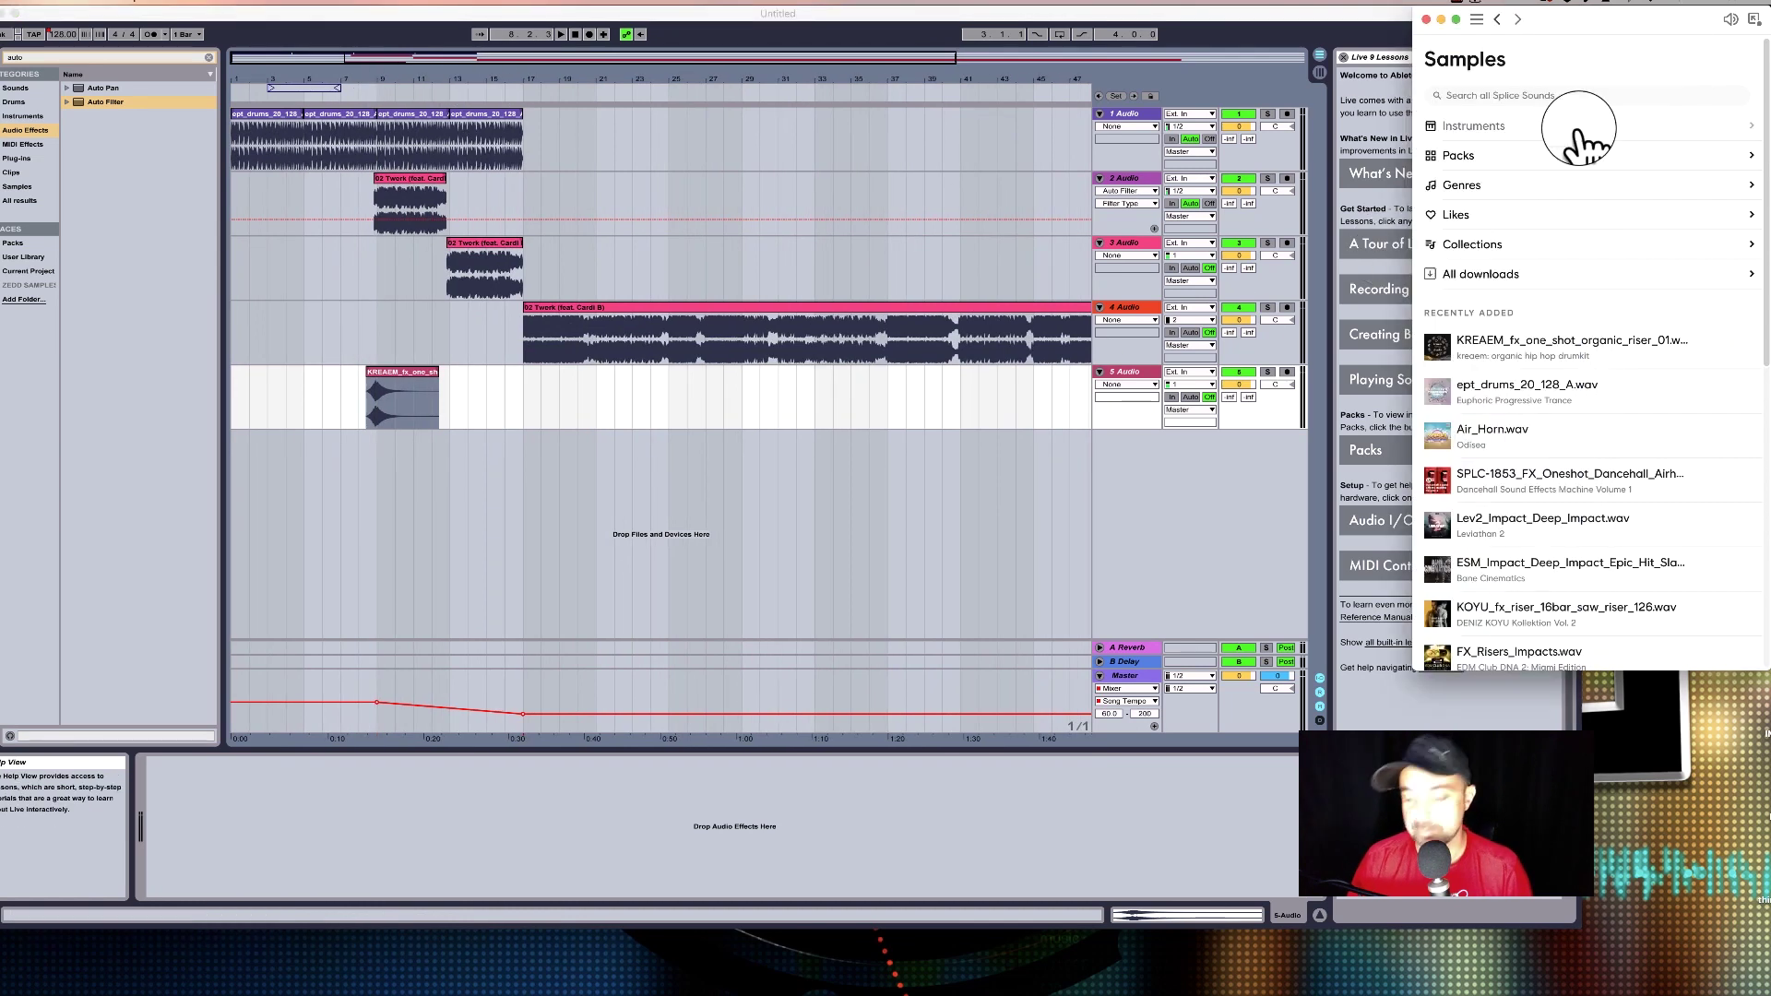
click(1505, 95)
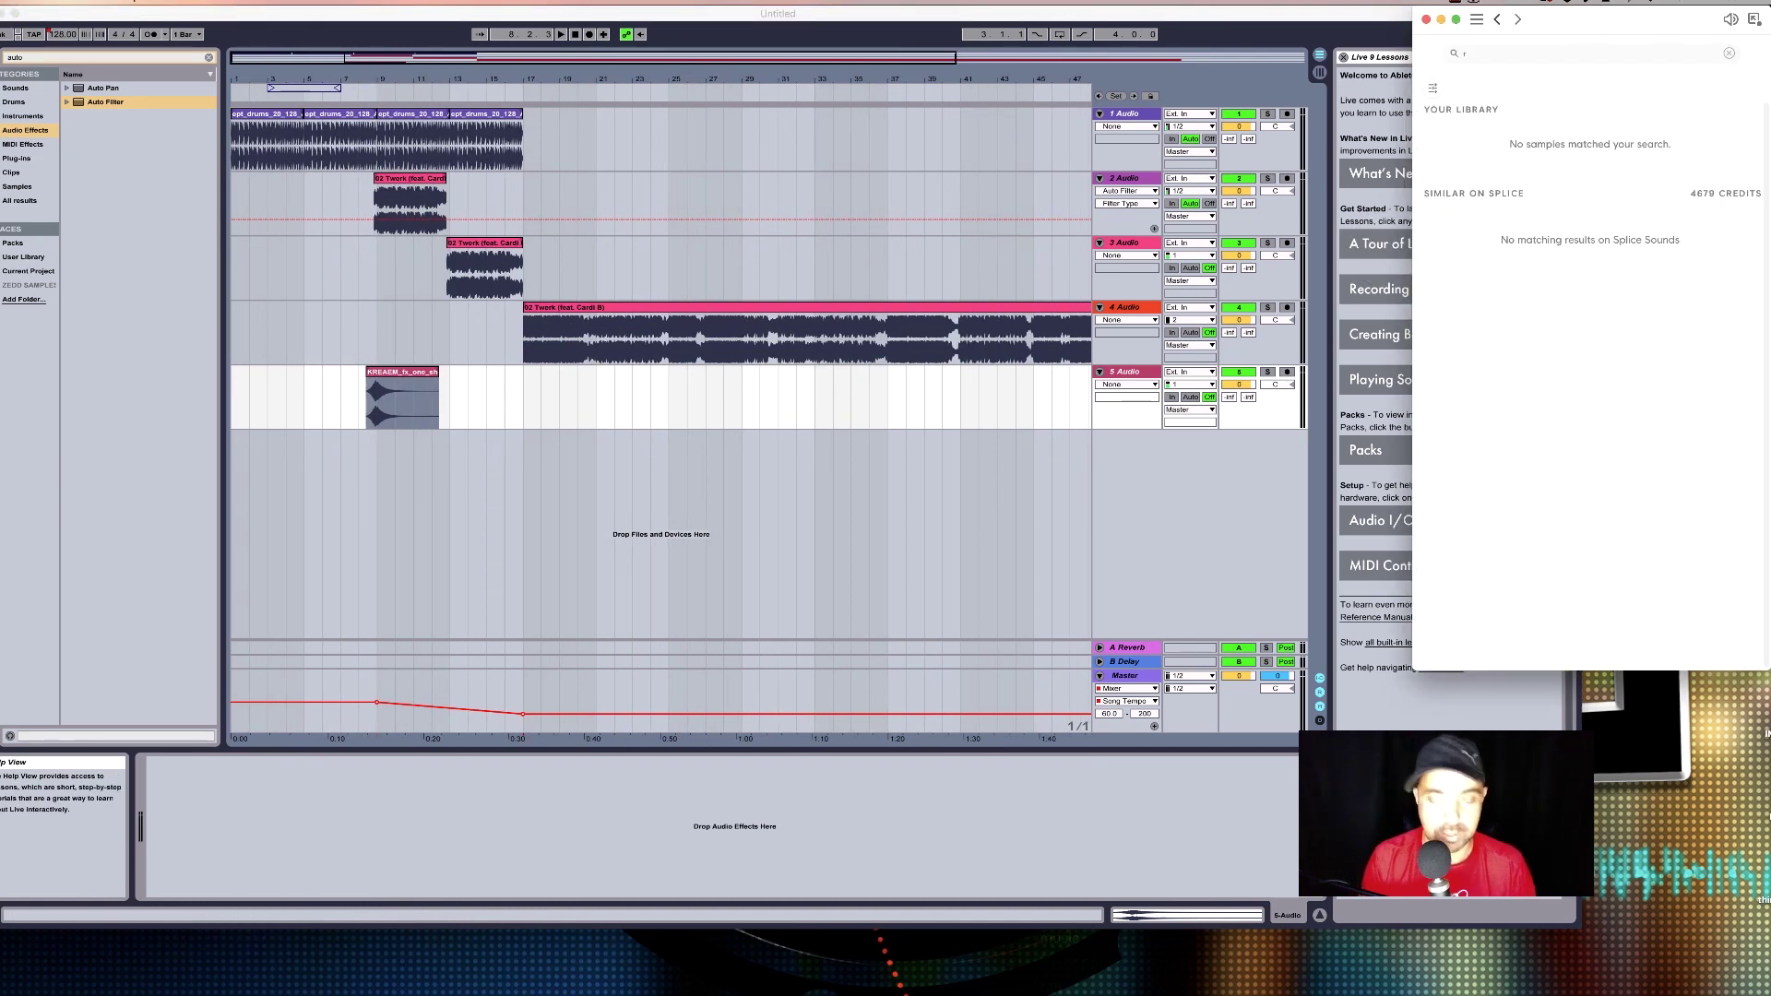
text(r)
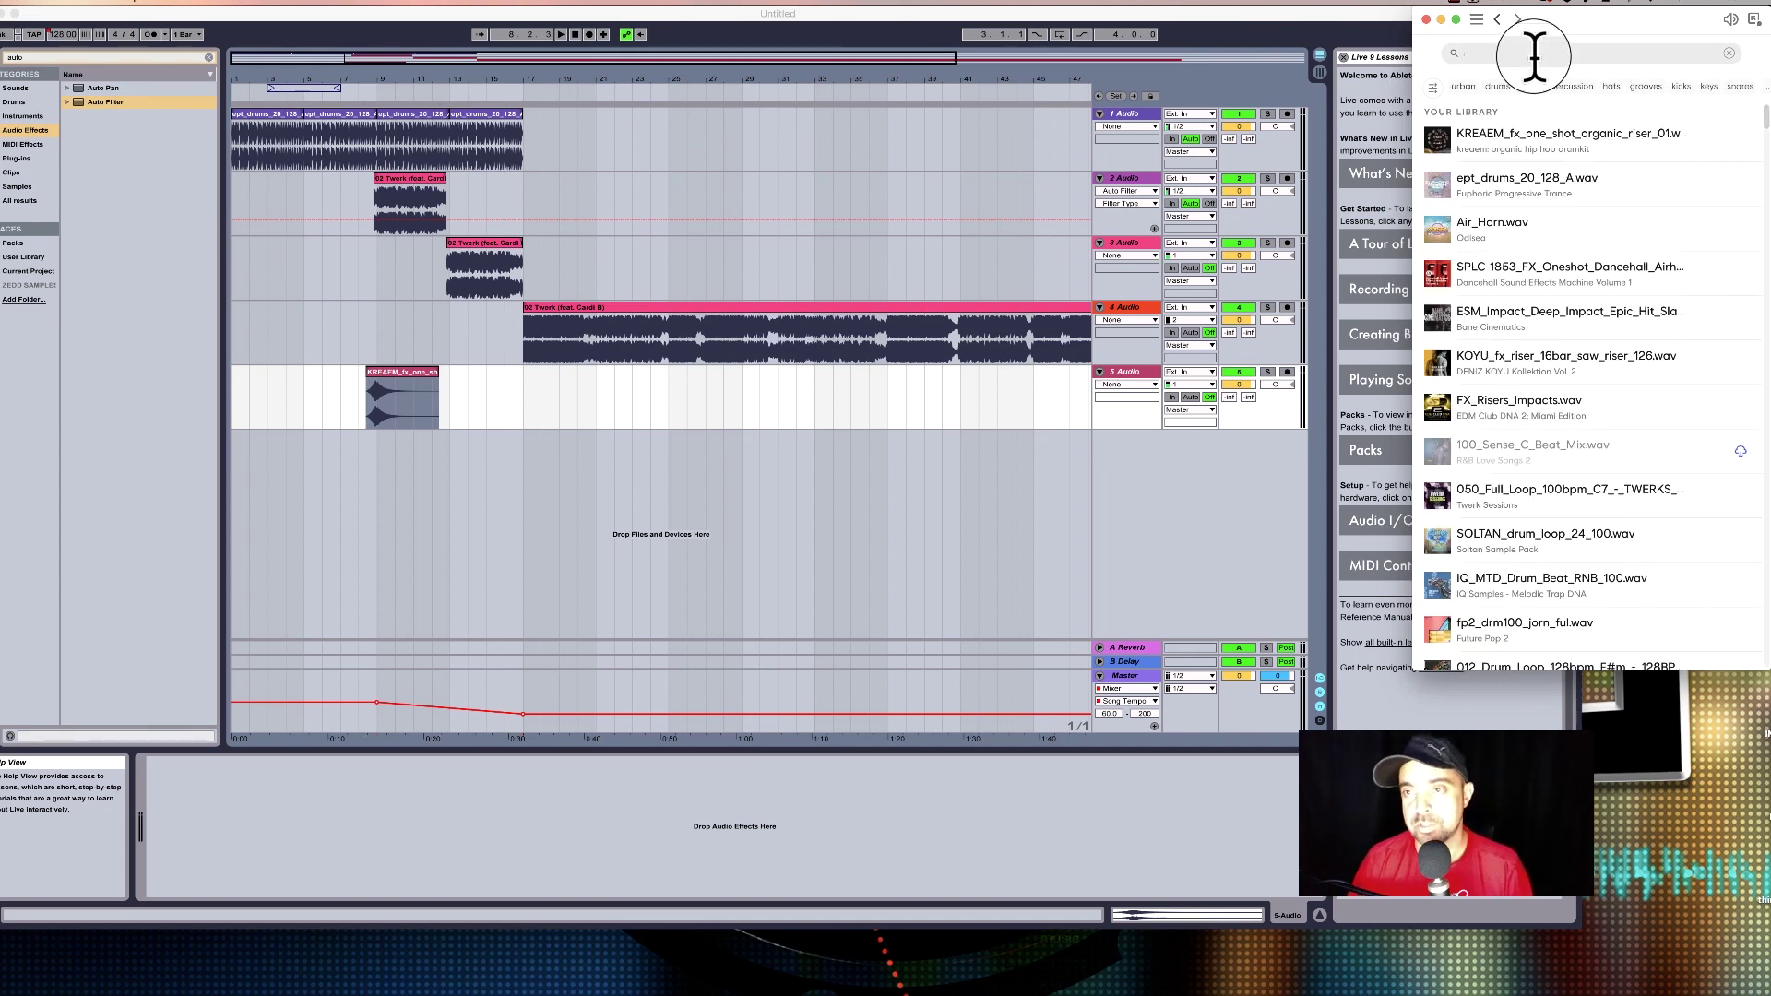
text(iser 4)
drag(1452, 161, 506, 411)
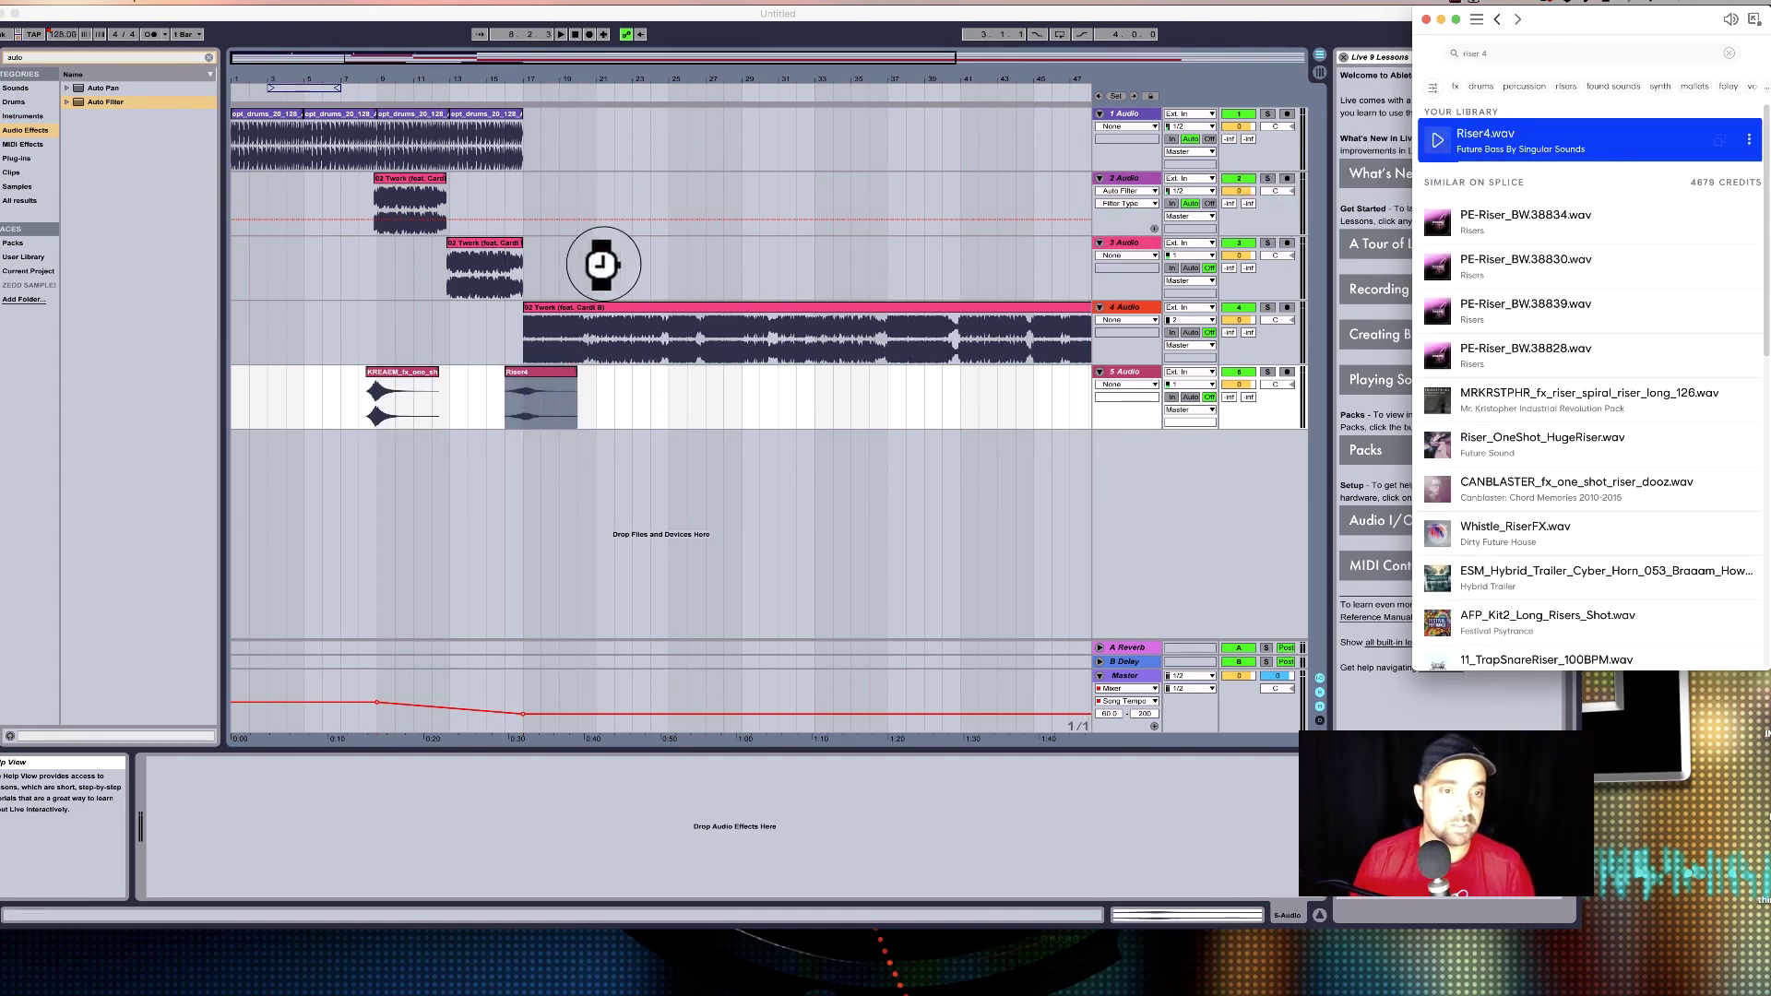
drag(522, 78, 571, 496)
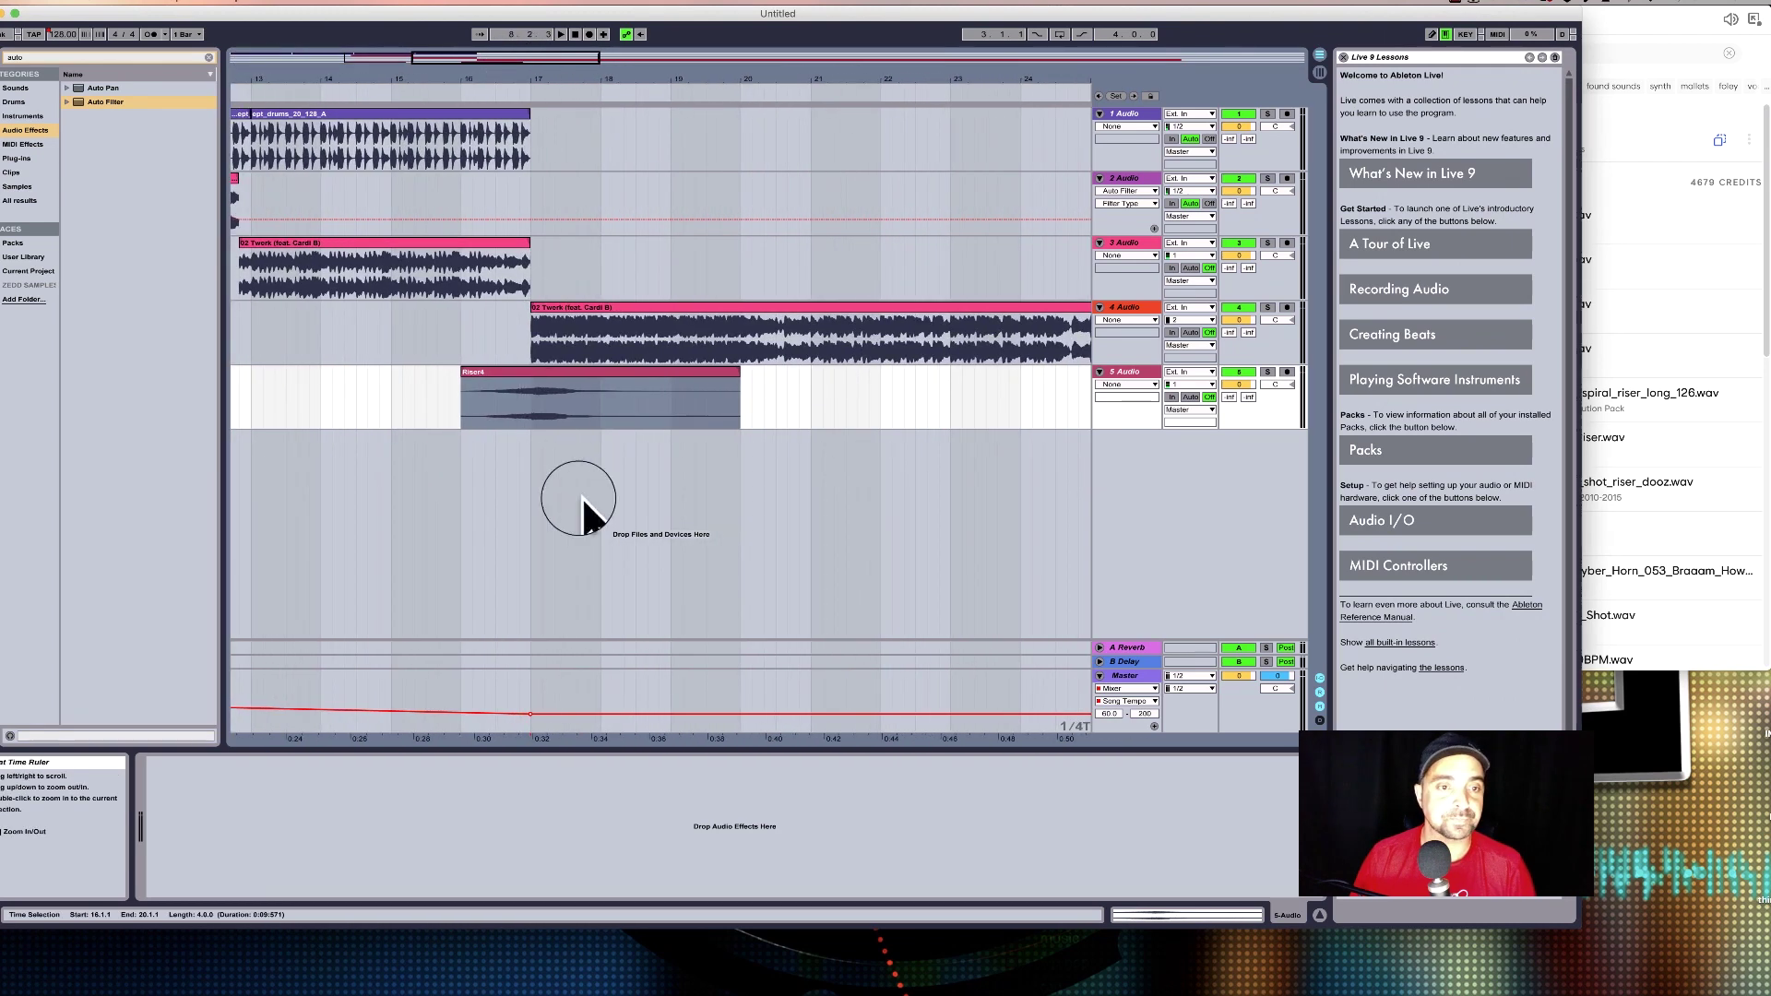
drag(530, 372, 520, 371)
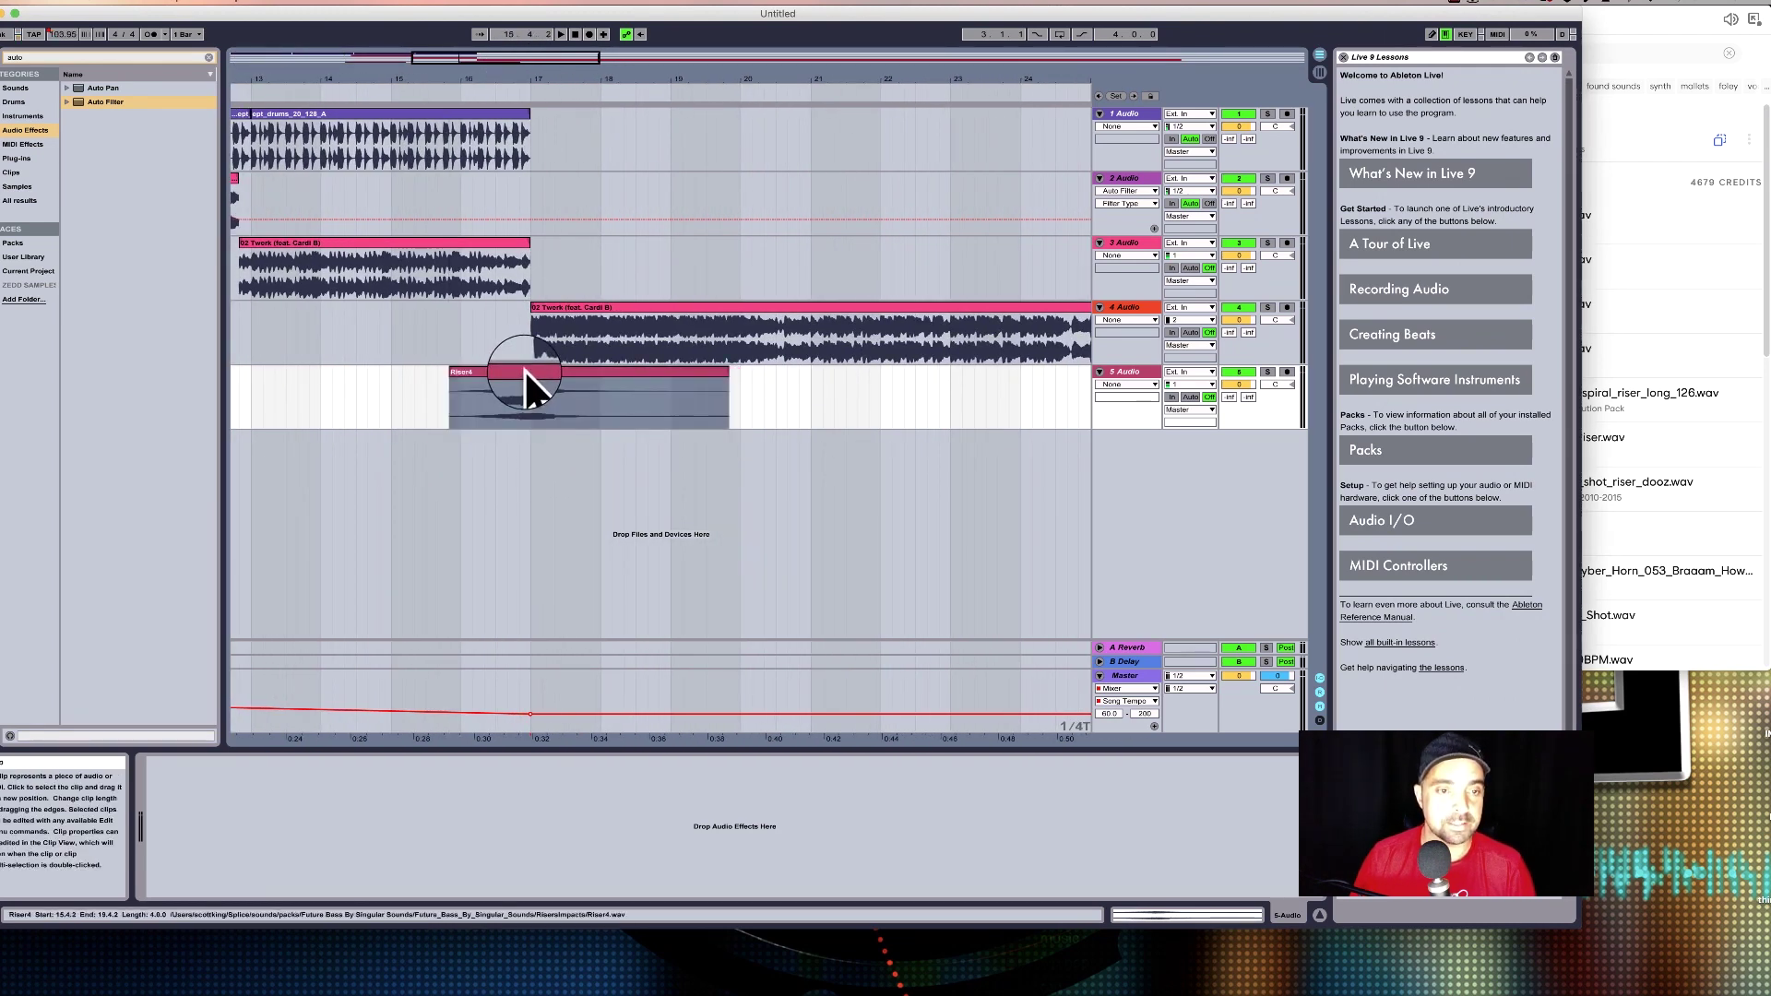
Set the warp mode of both the Riser4 clip and the organic riser clip to Complex Pro.
double_click(522, 370)
click(292, 843)
click(297, 917)
scroll(572, 452, left, 5)
click(355, 387)
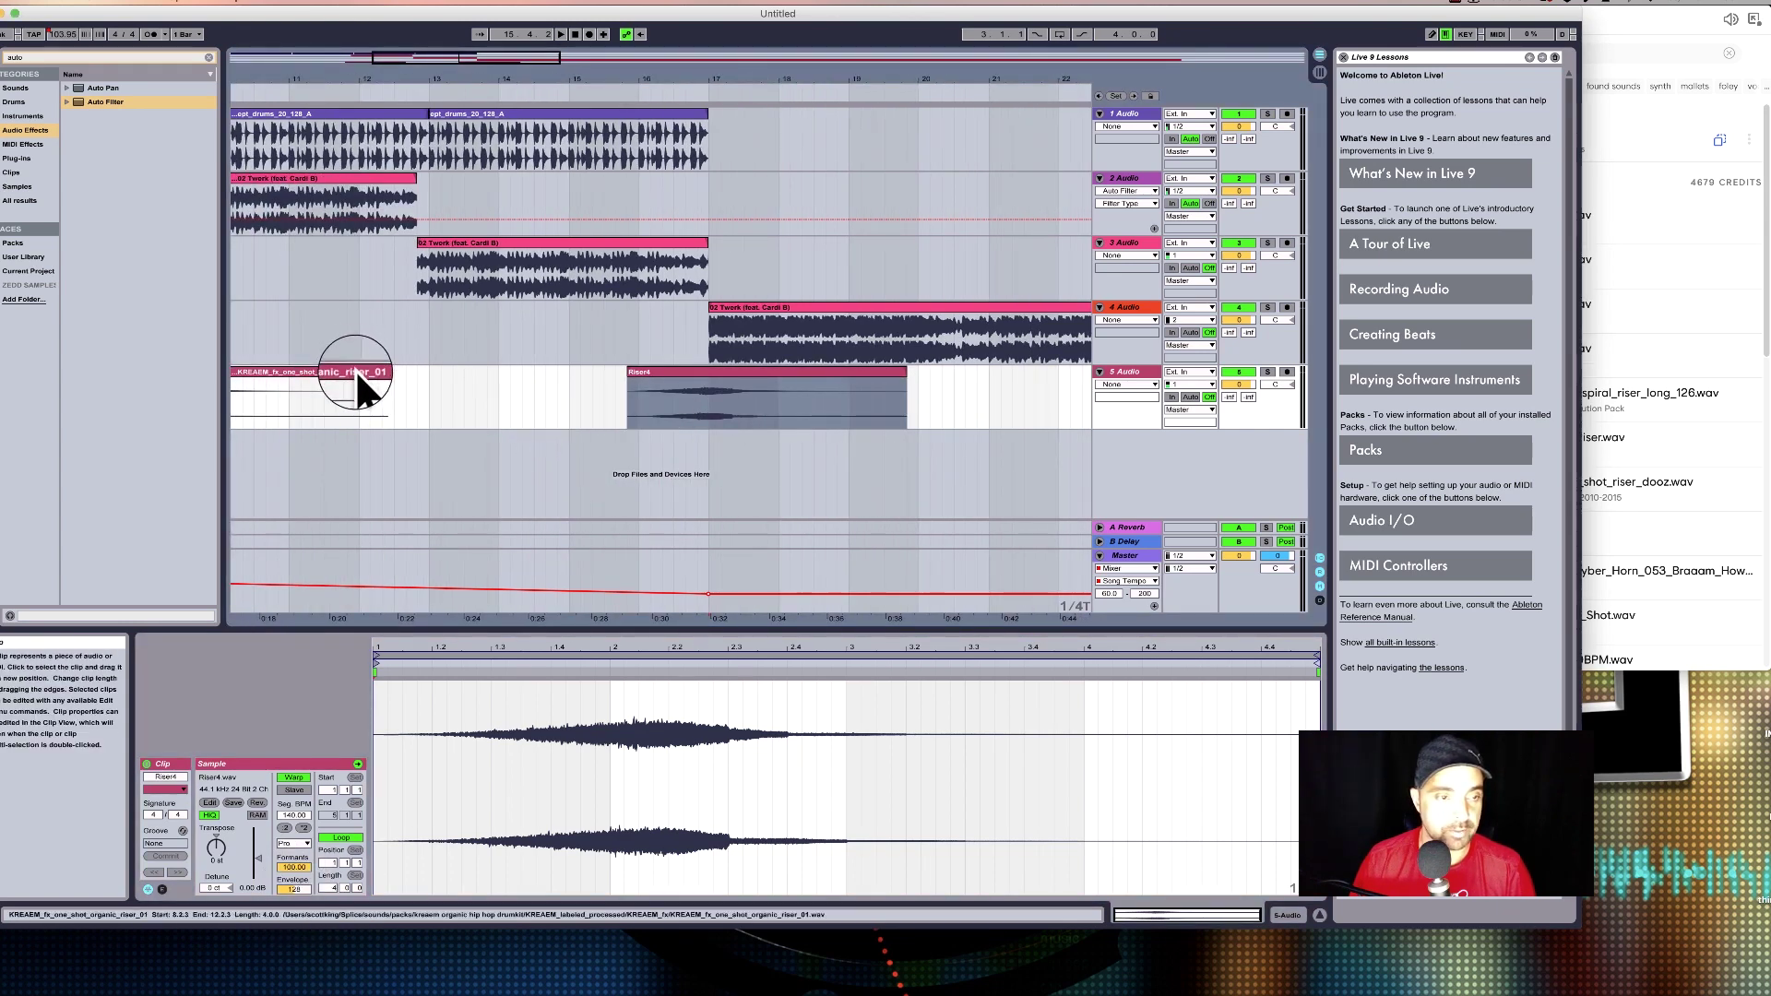
click(304, 843)
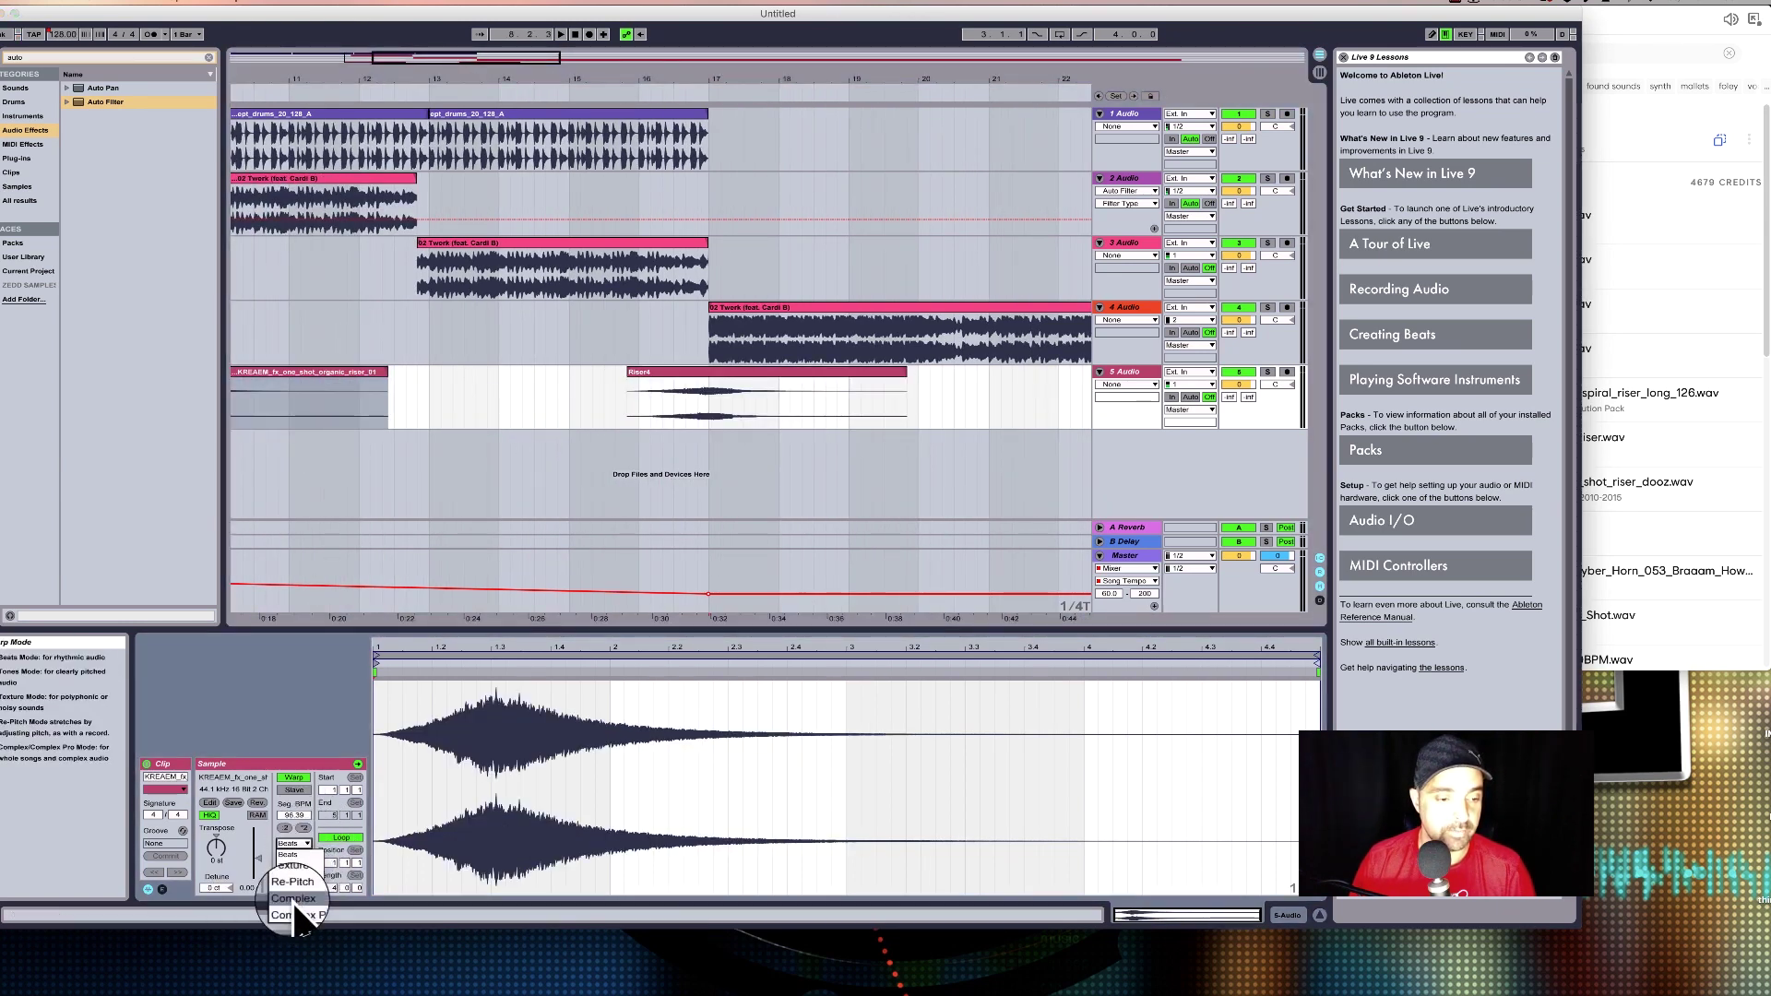
click(298, 921)
Raise the Riser4 clip's gain to 7.50 dB and play the transition from around bar 9 through bar 17.
click(690, 385)
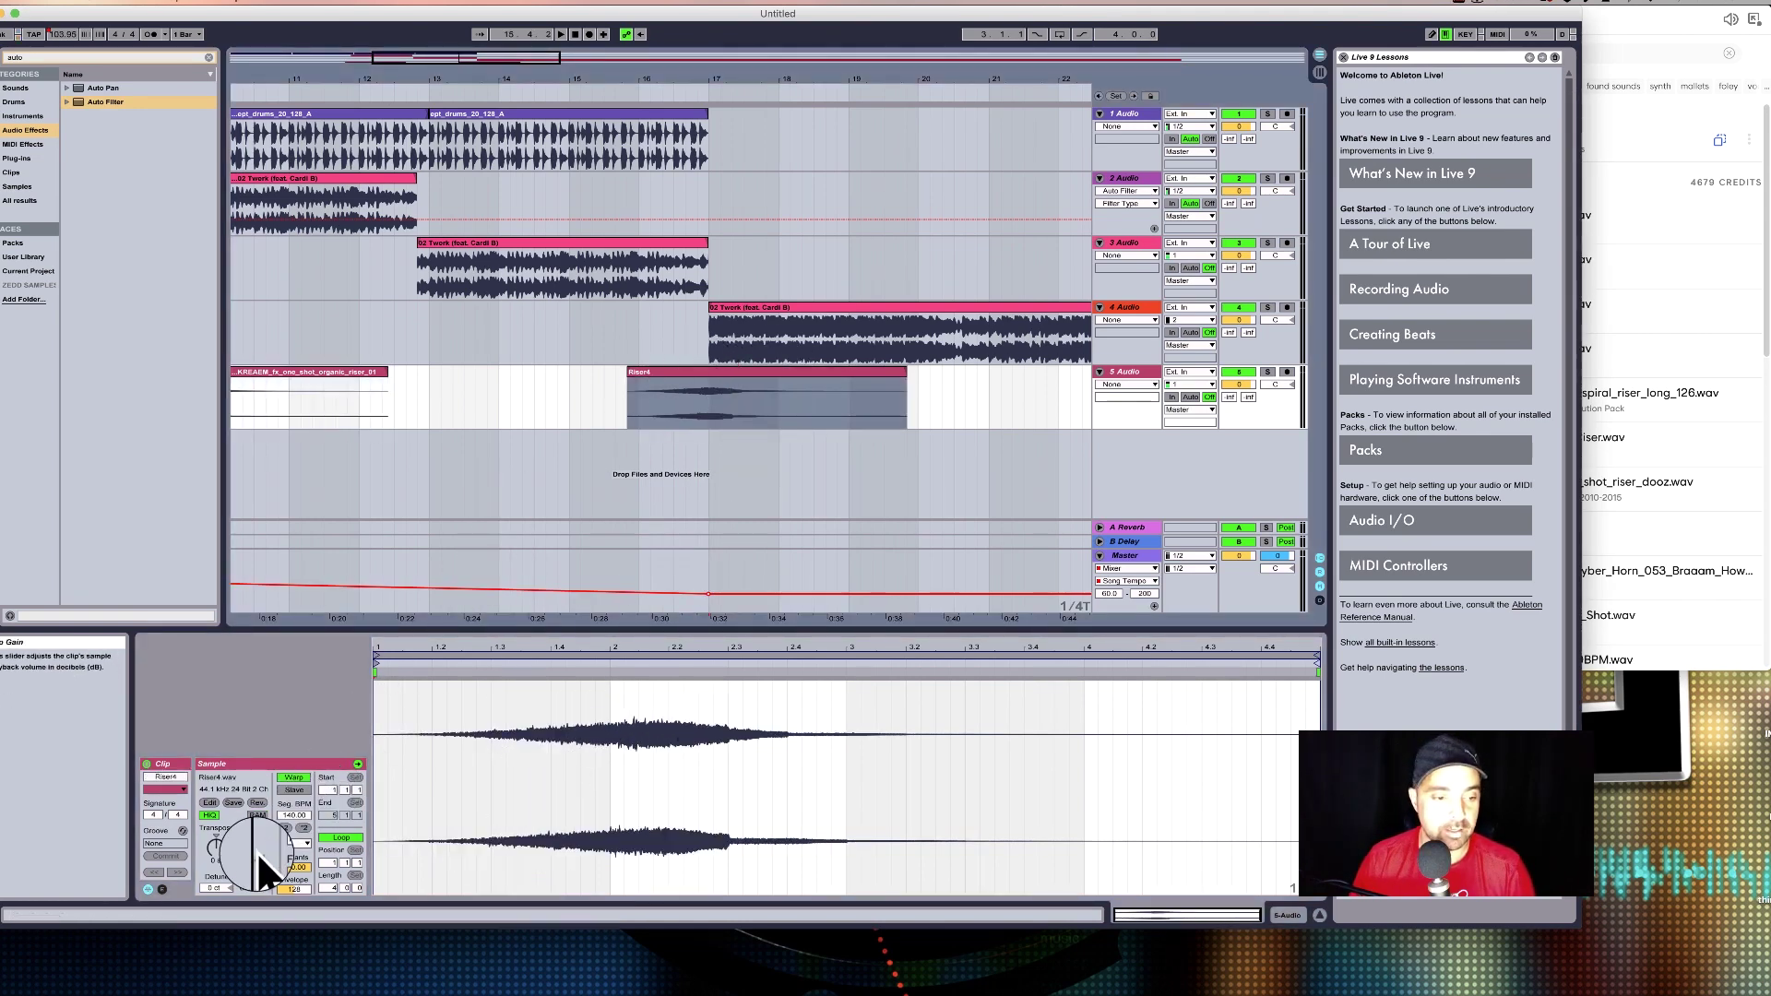
drag(256, 856, 257, 851)
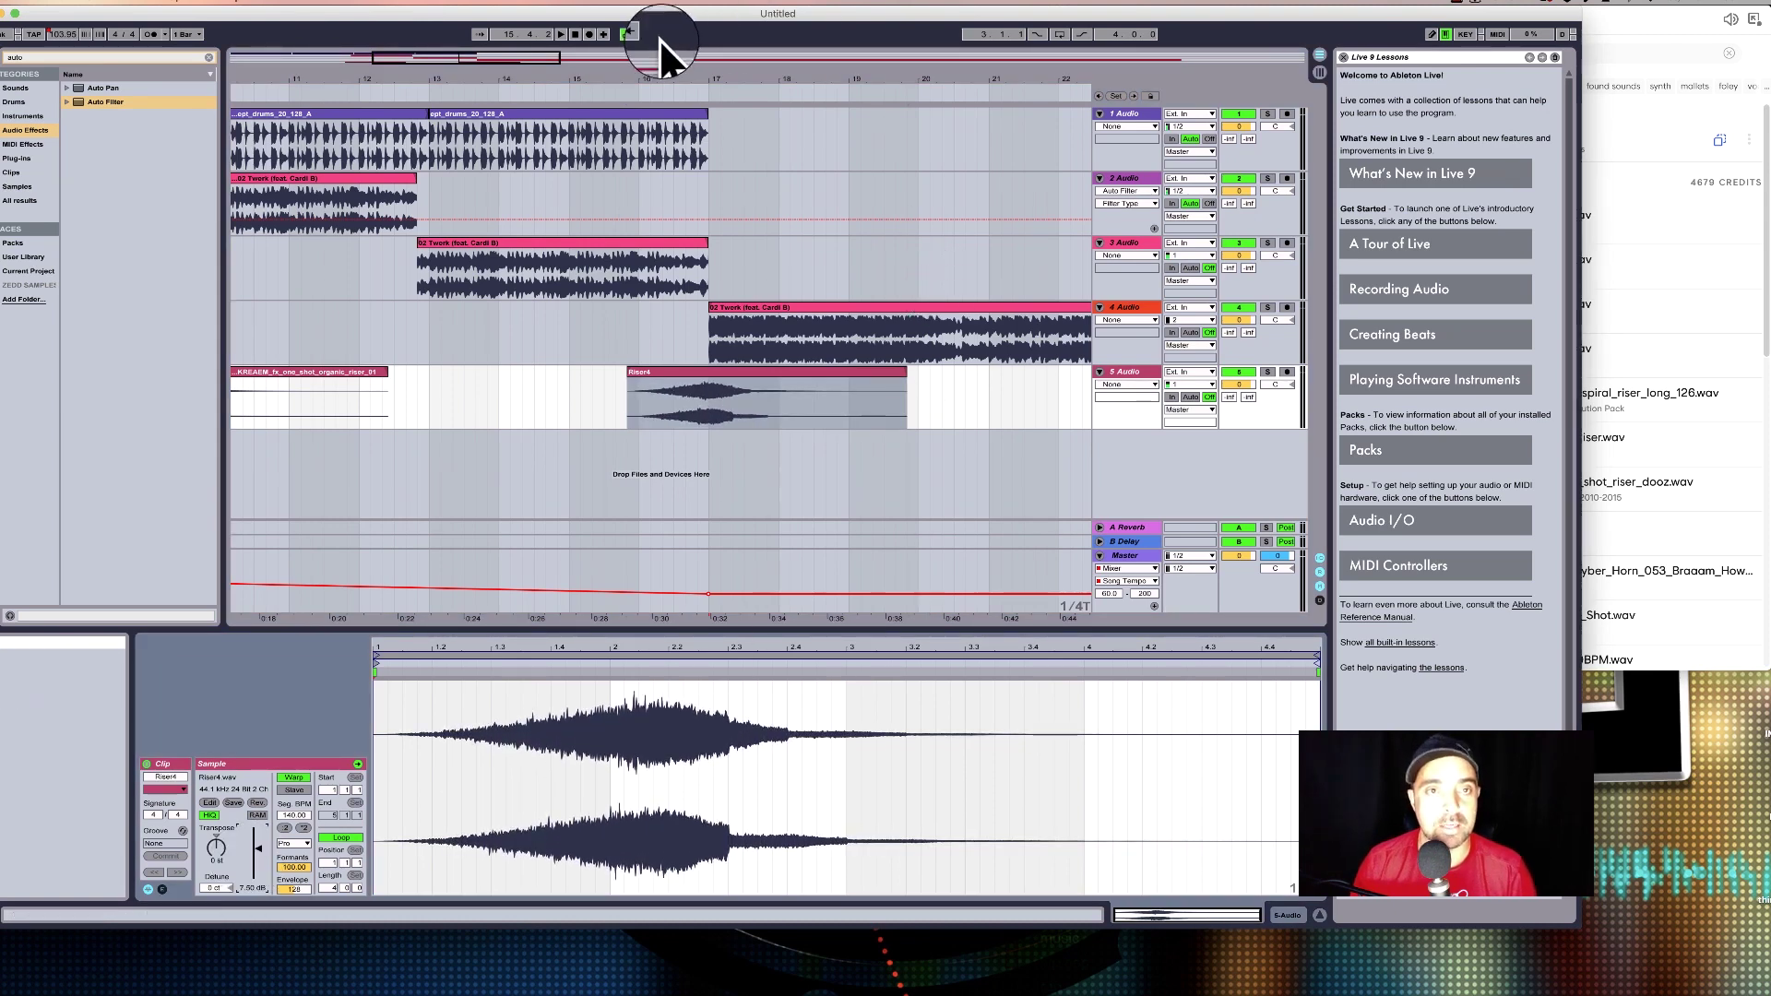
key(space)
drag(725, 75, 725, 72)
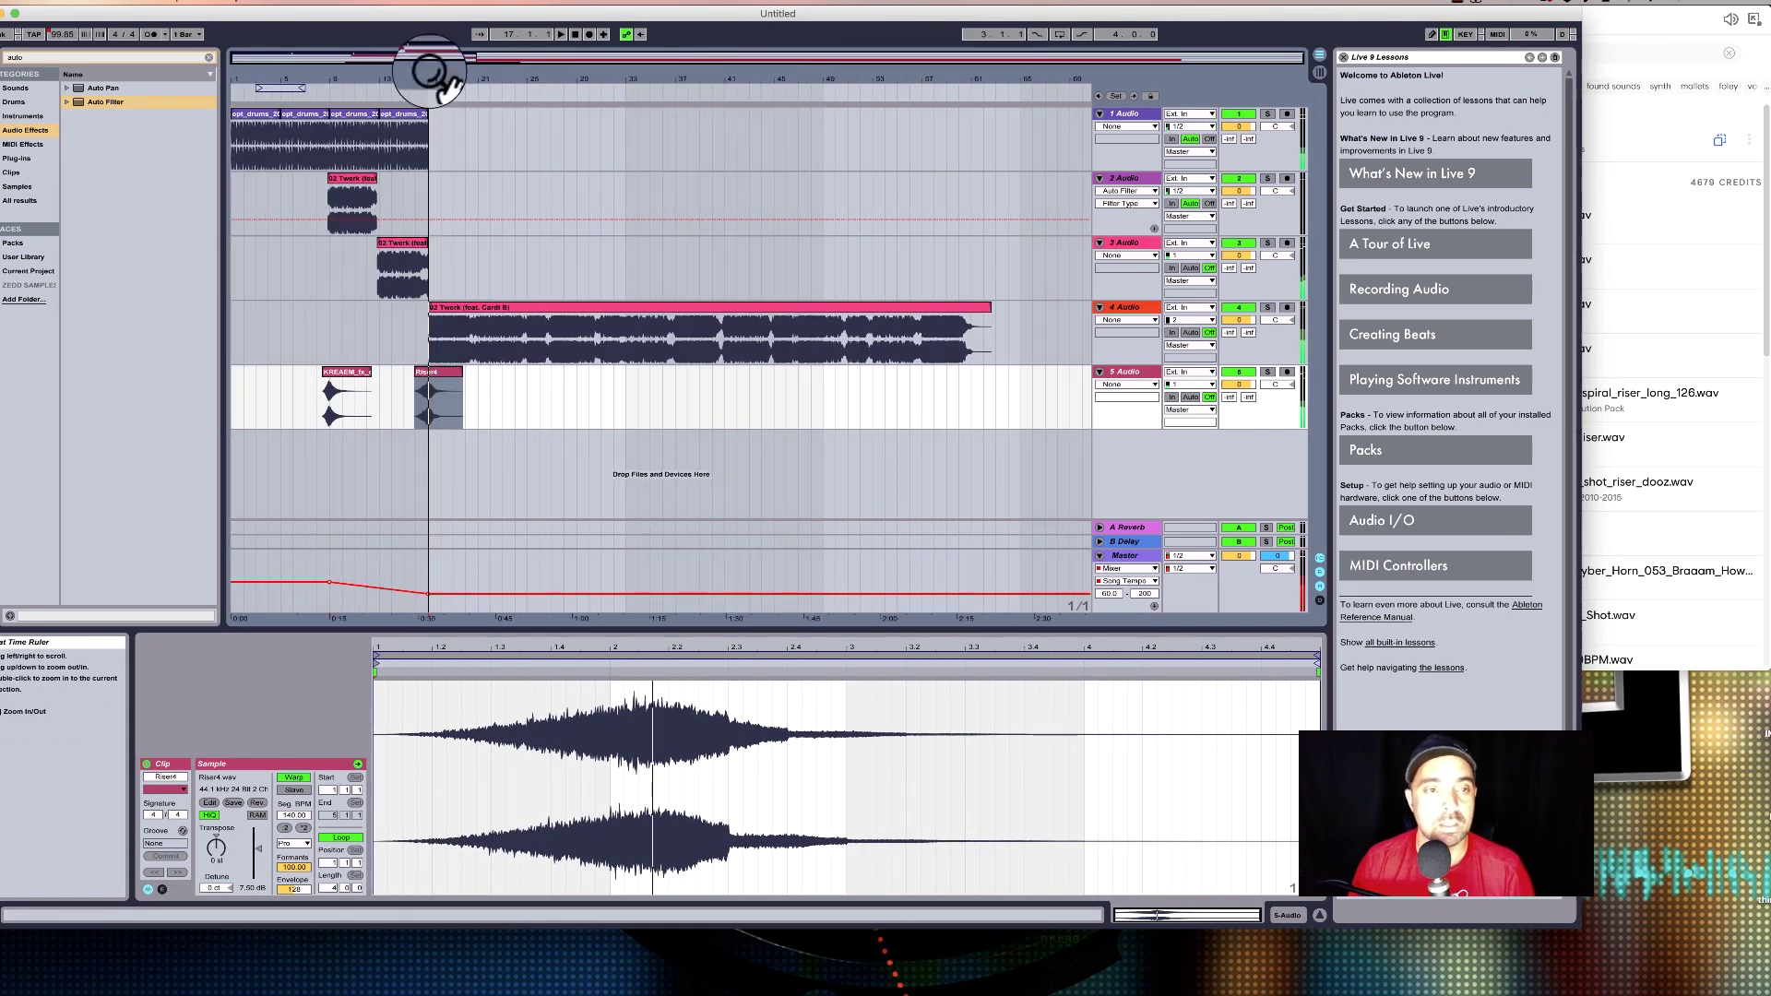
drag(316, 76, 323, 89)
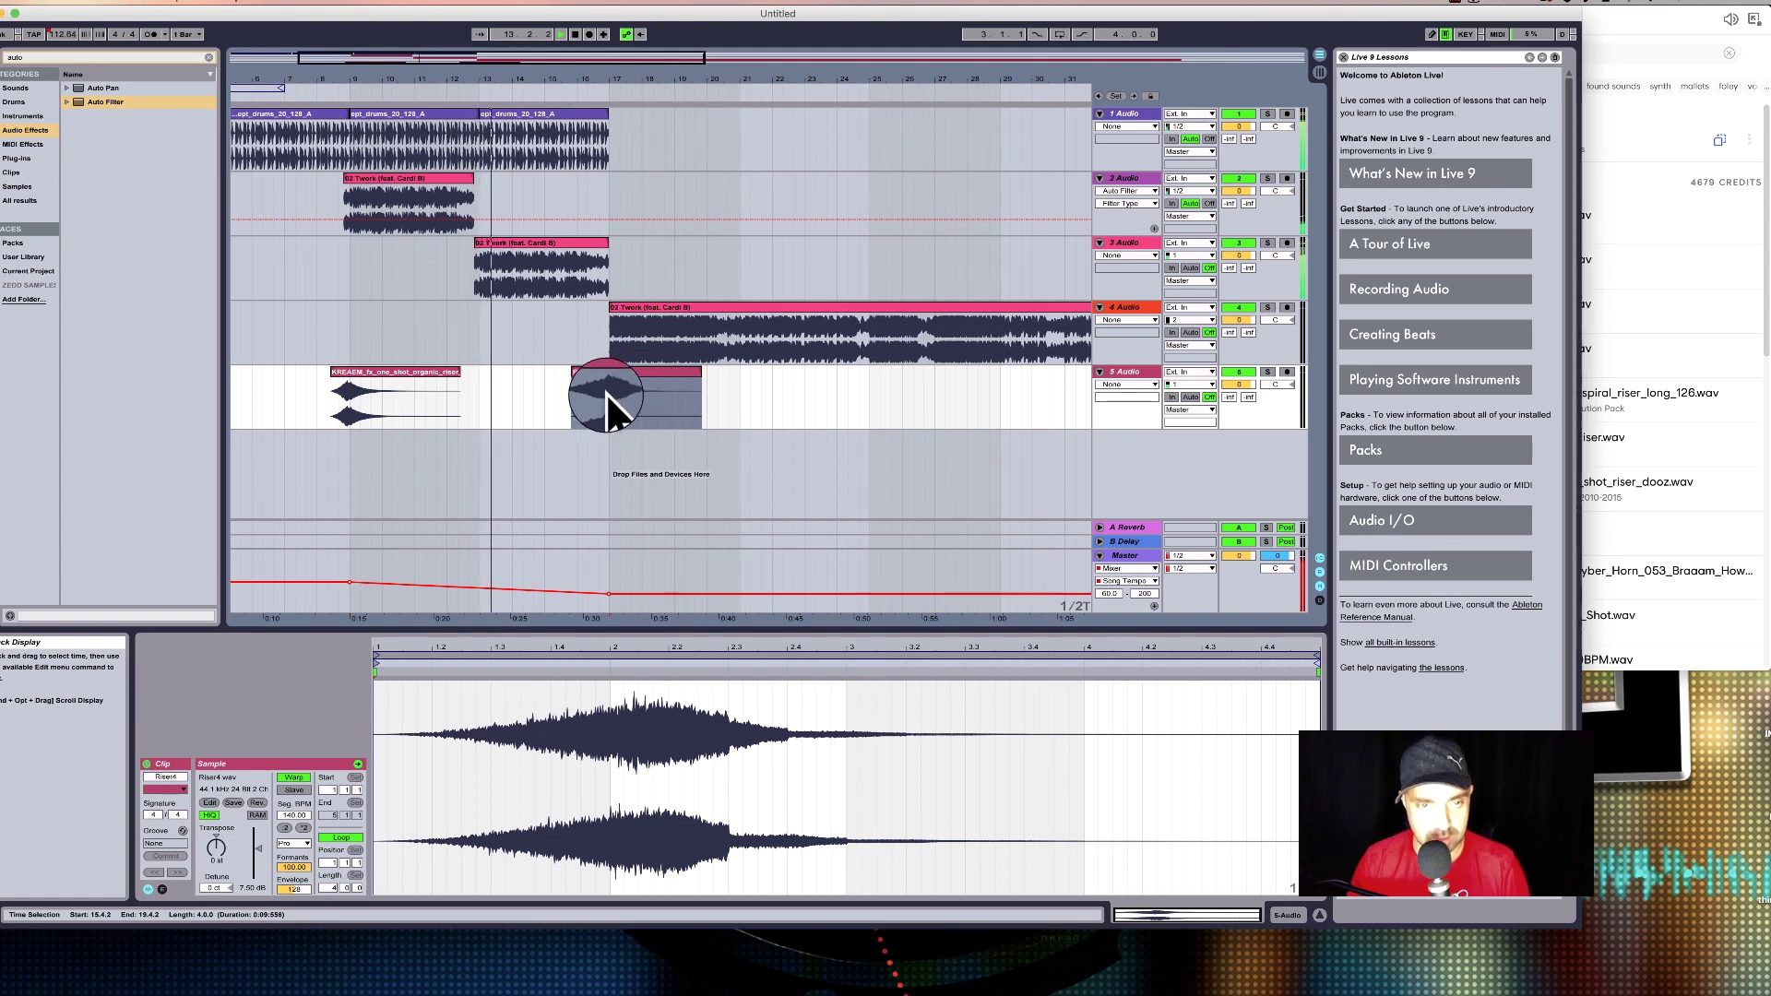
mouse_move(593, 79)
mouse_down()
mouse_move(593, 129)
mouse_move(593, 92)
mouse_up()
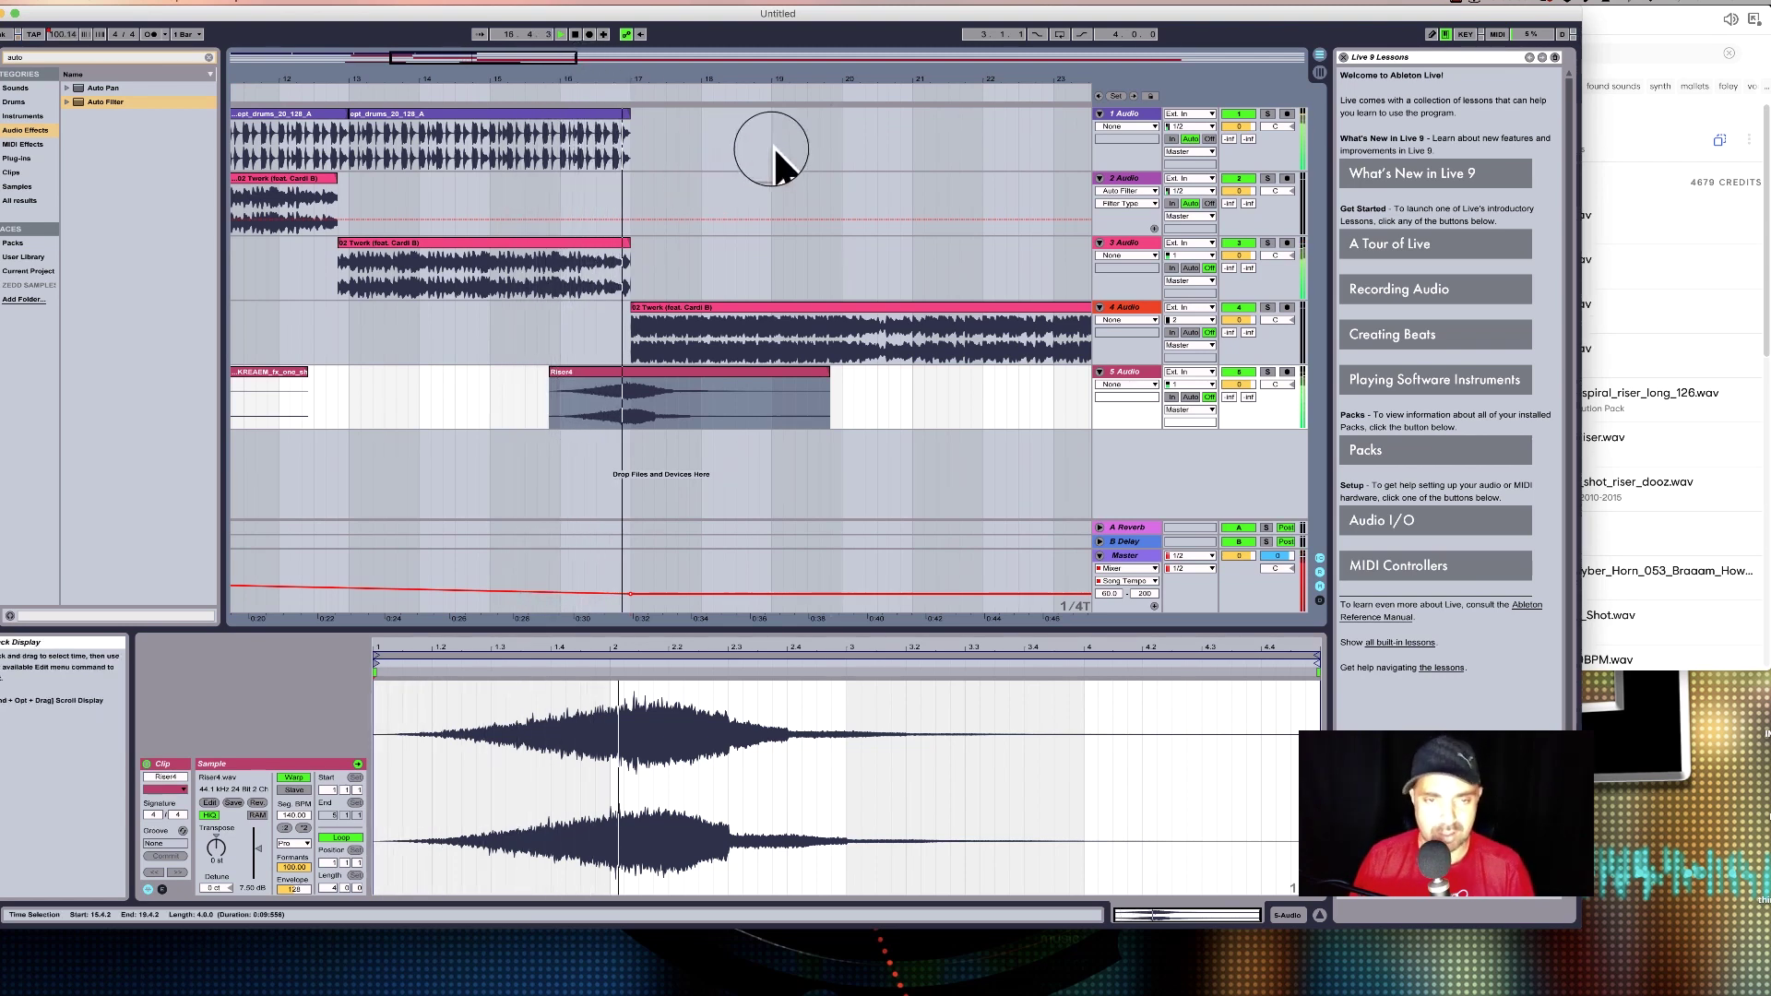
key(space)
drag(629, 62, 634, 74)
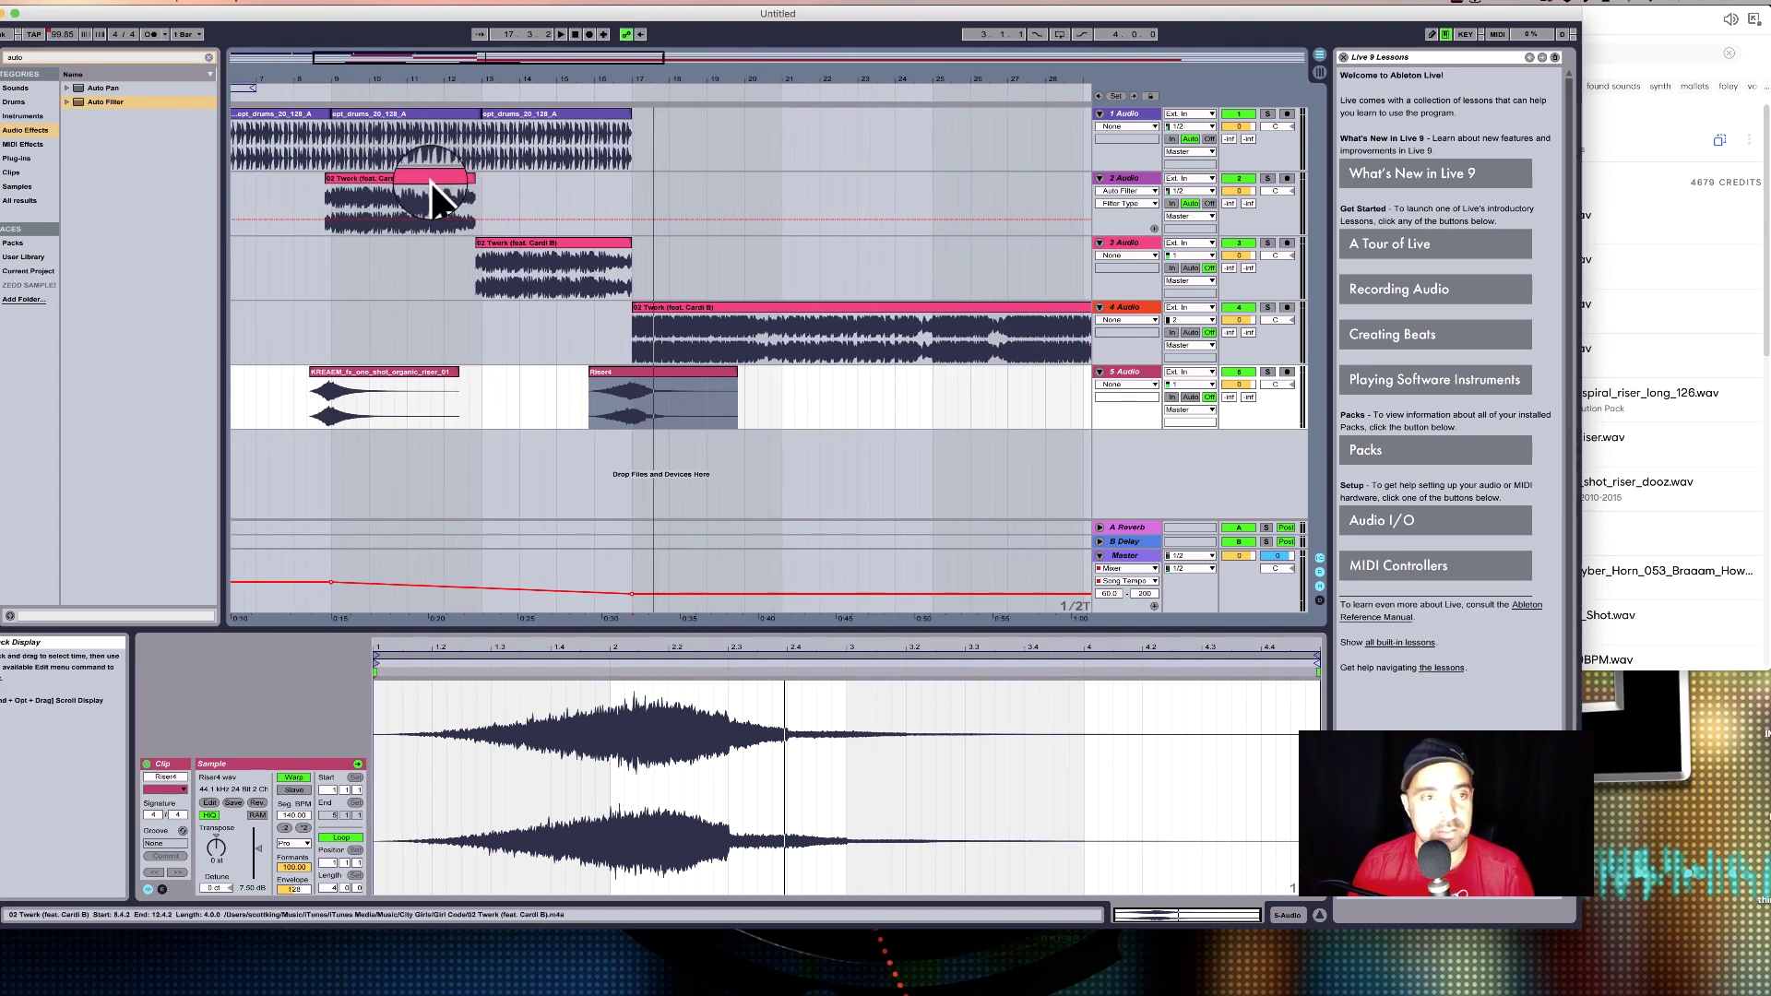
mouse_move(787, 67)
mouse_down()
mouse_move(787, 31)
mouse_move(787, 55)
mouse_up()
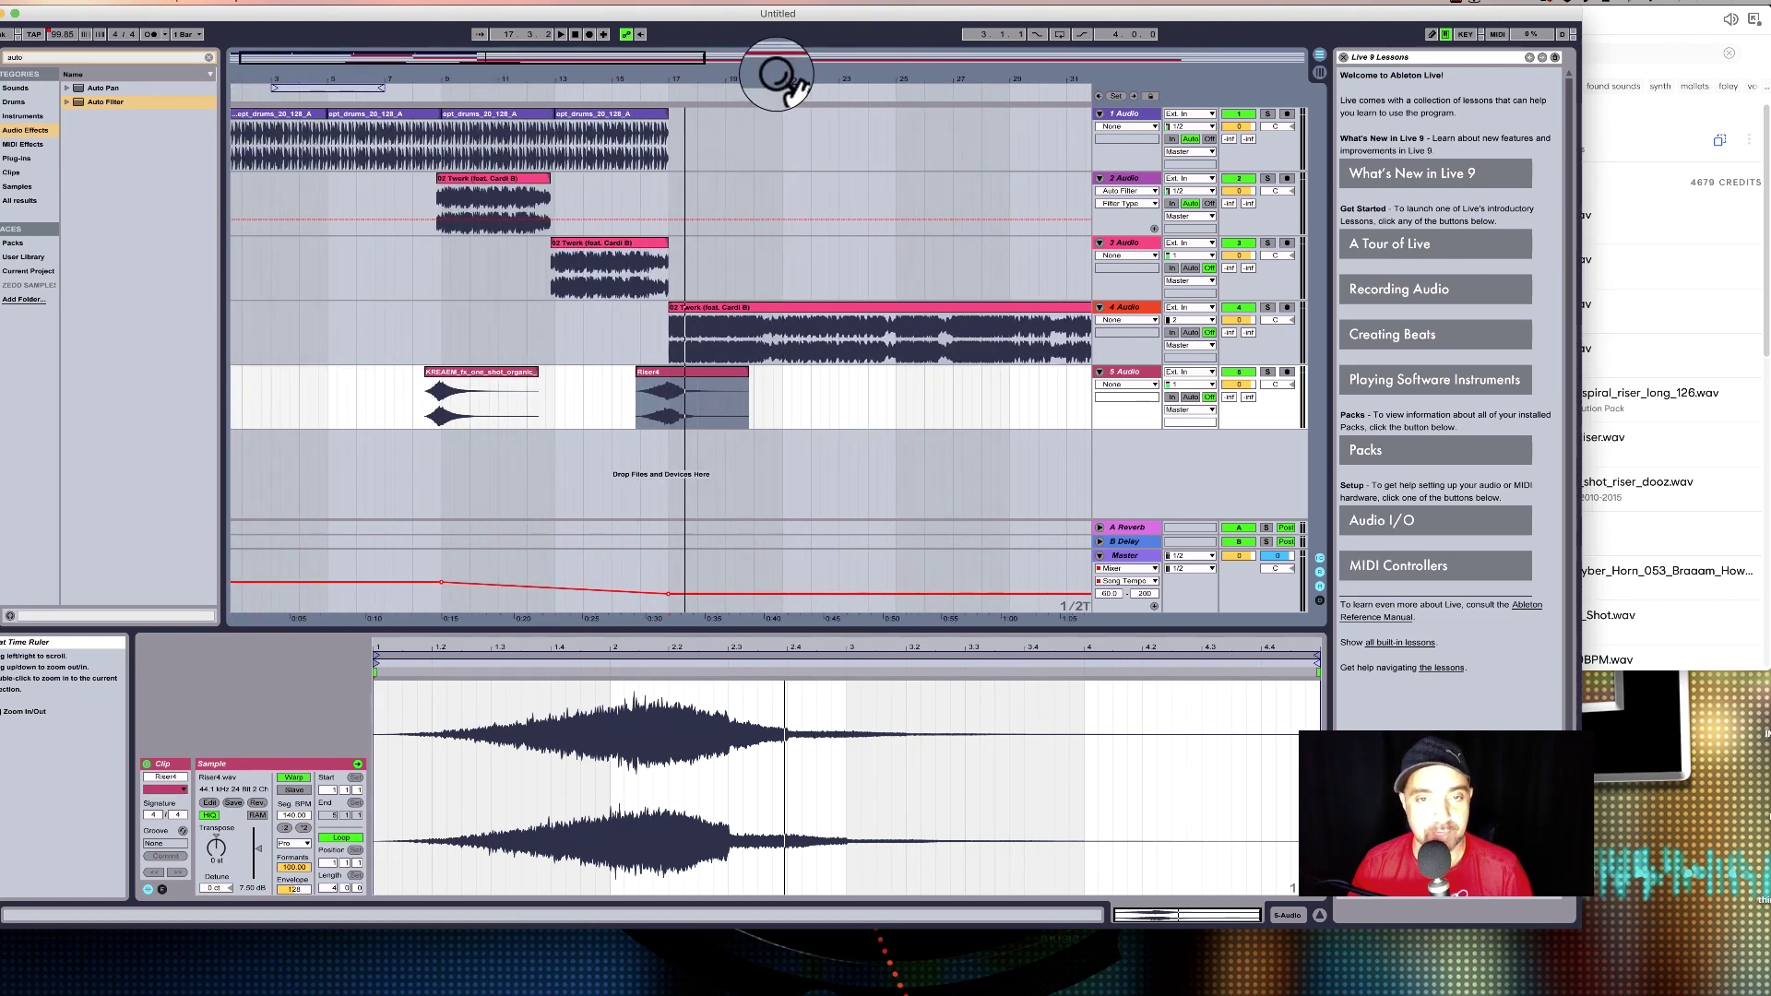
click(594, 114)
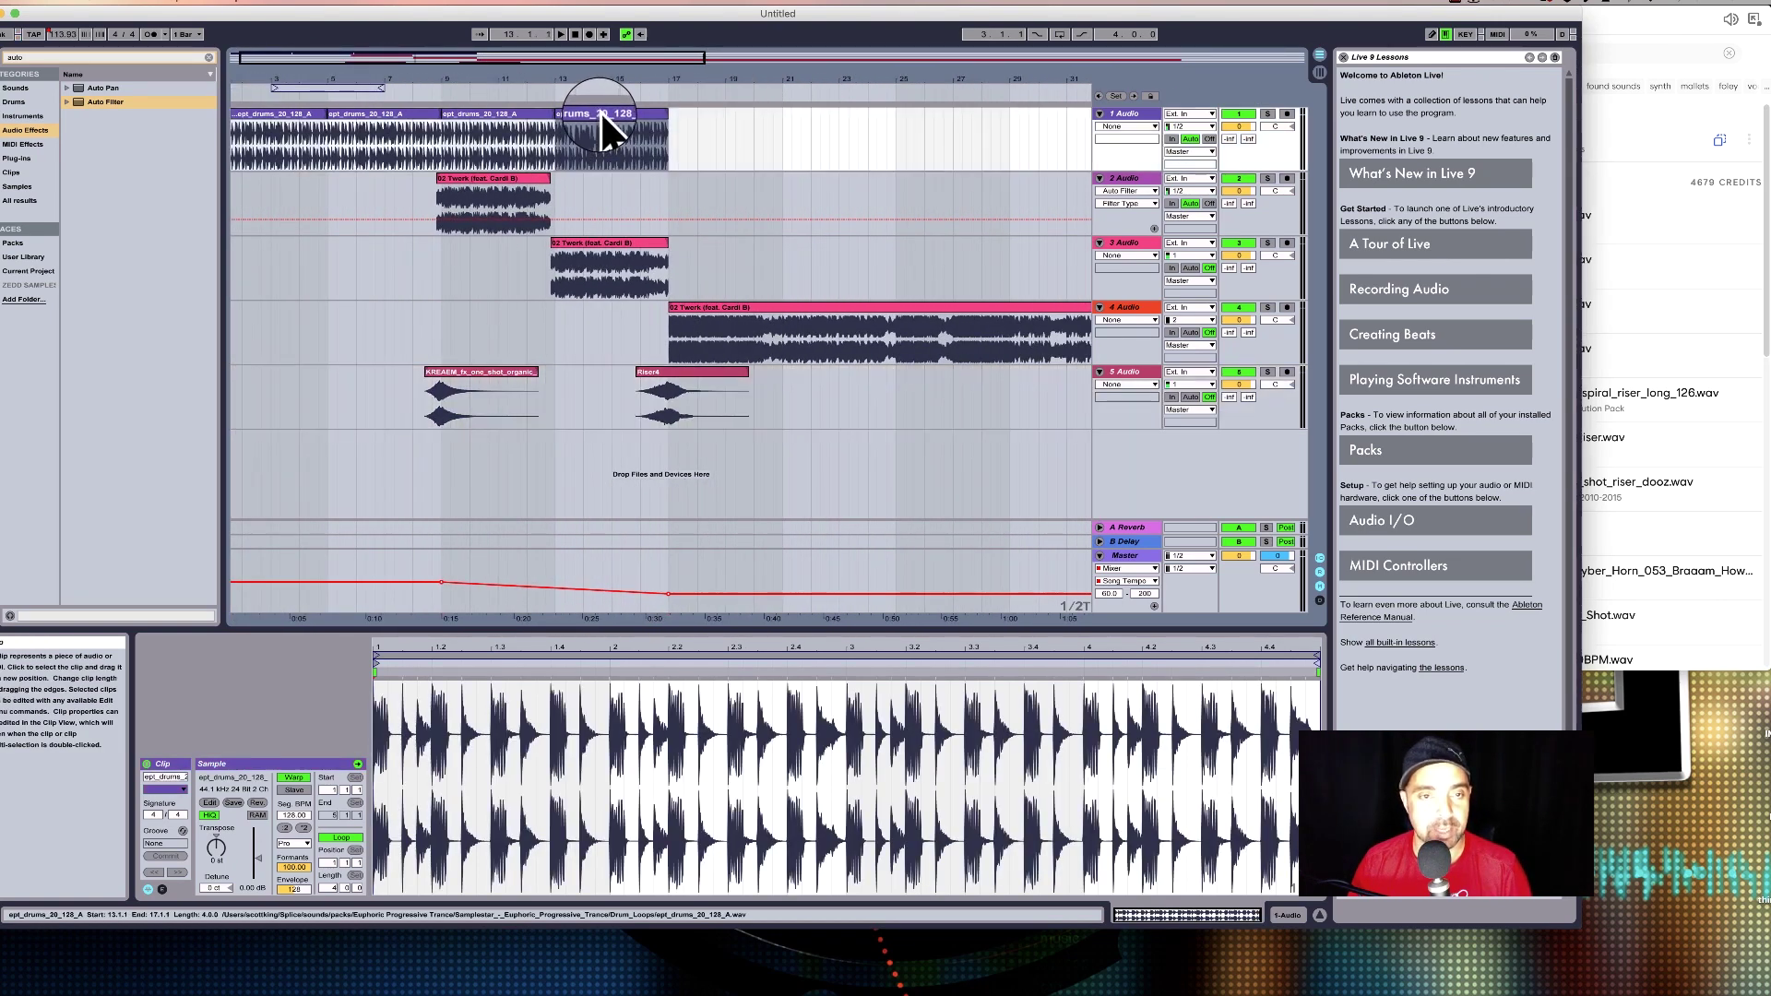
drag(671, 87, 427, 134)
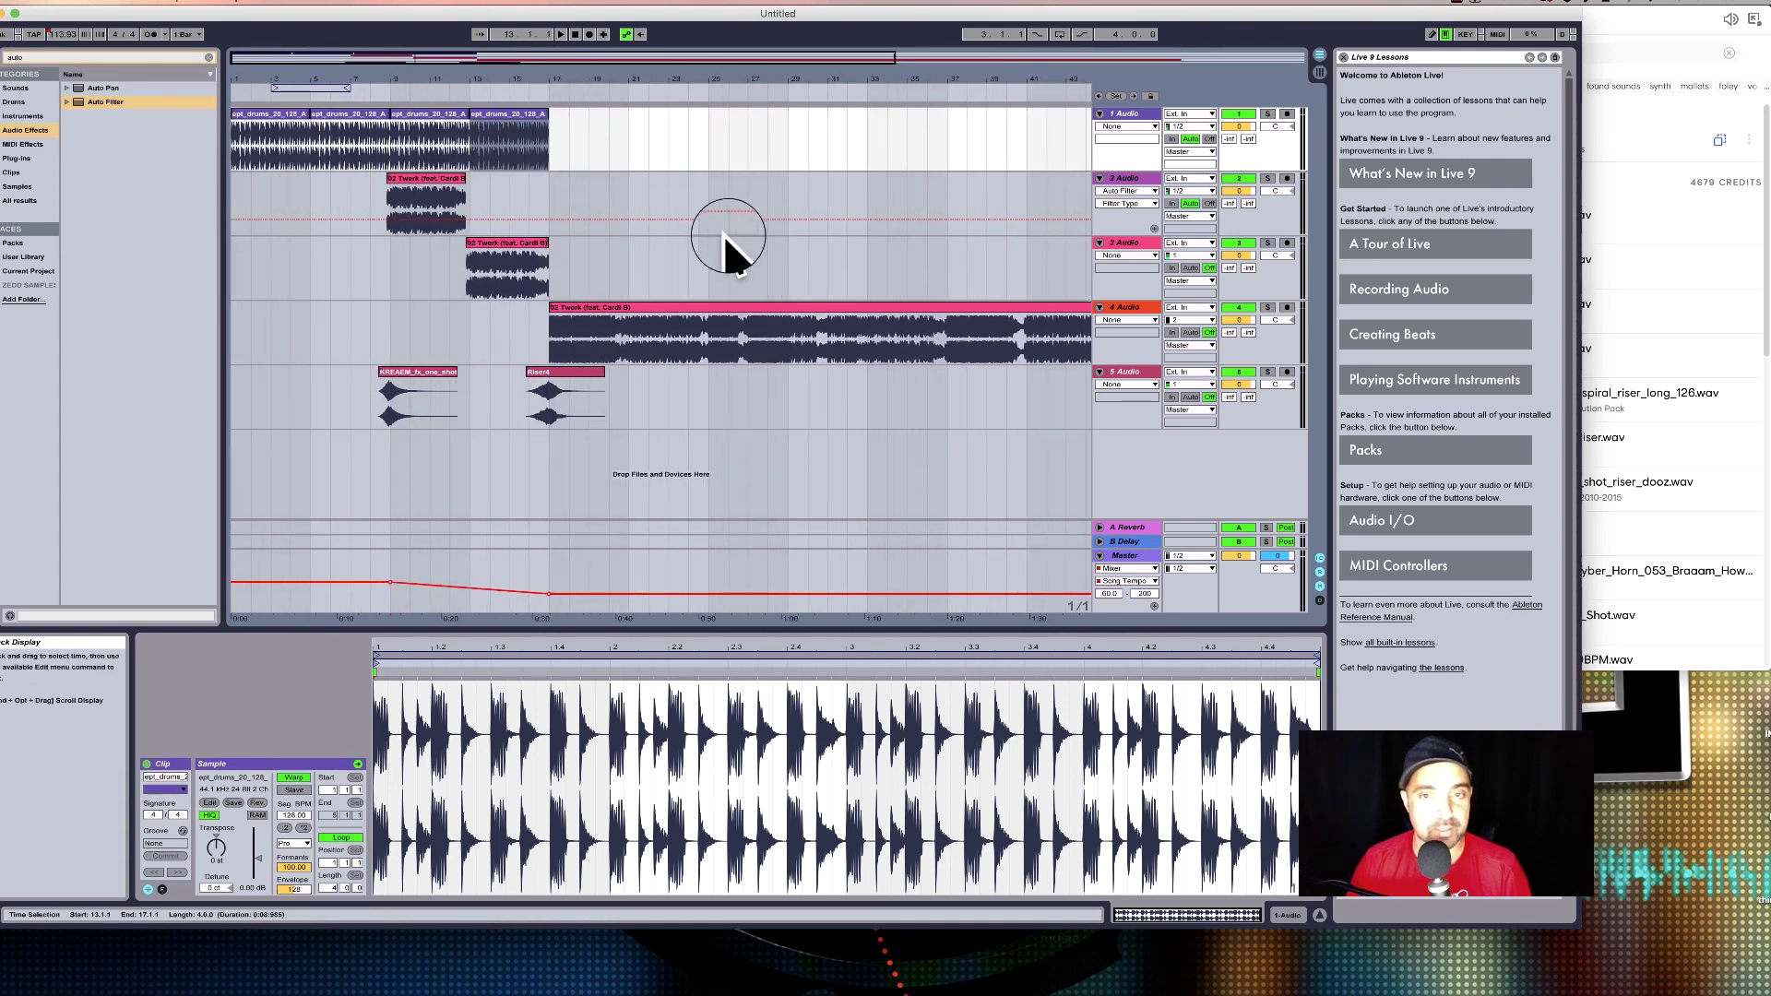
scroll(737, 234, right, 10)
scroll(727, 223, left, 9)
scroll(561, 180, right, 15)
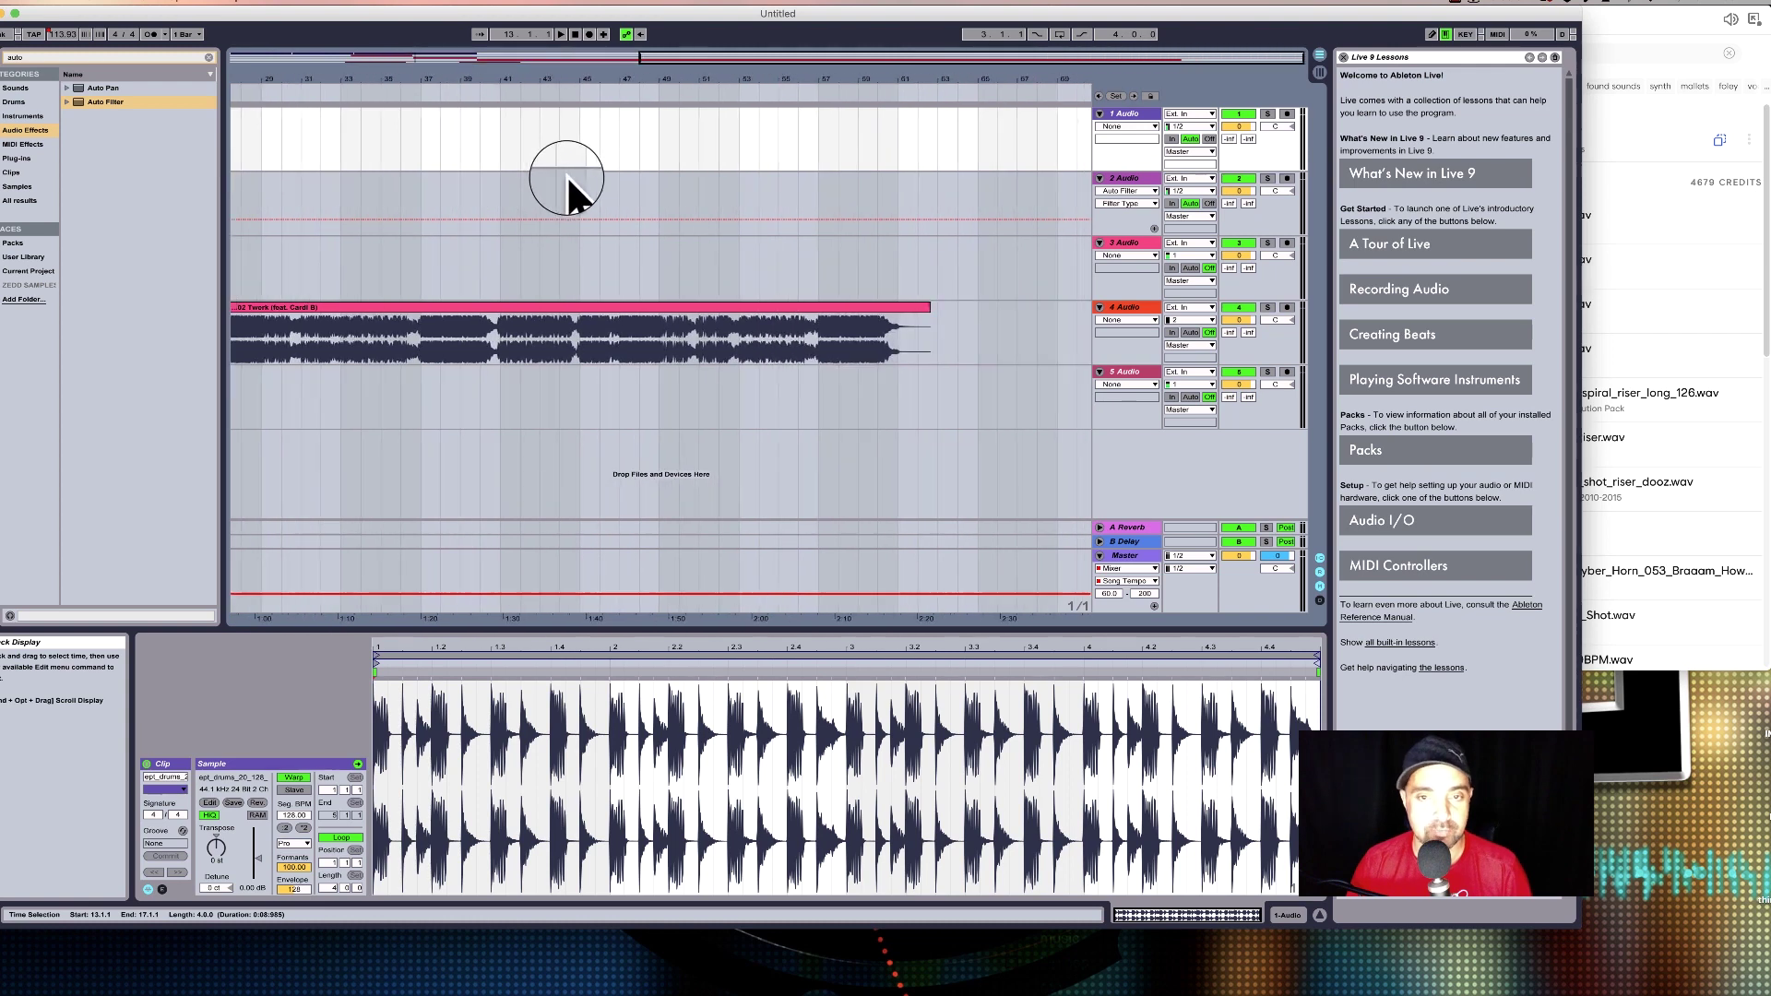
drag(742, 80, 620, 147)
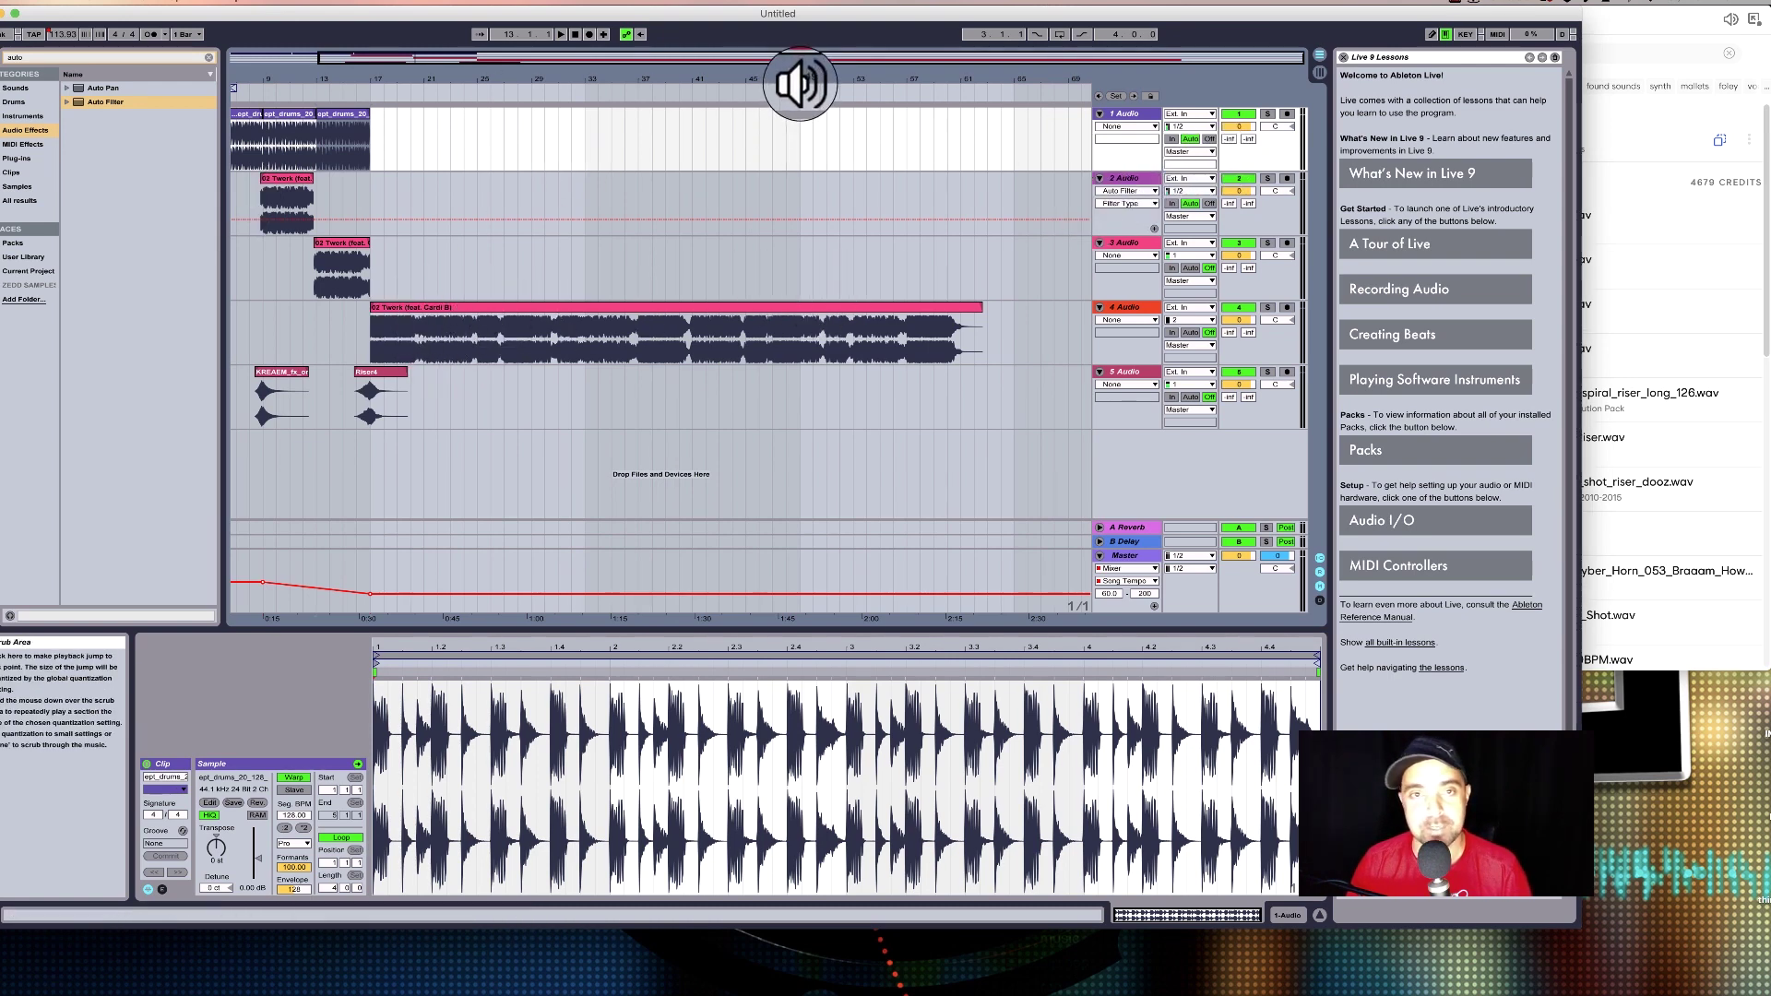
Listen for the outro point in the main Twerk clip, split it at 53.1.1 and delete everything after the cut.
mouse_move(828, 74)
mouse_down()
mouse_move(828, 148)
mouse_move(827, 64)
mouse_up()
click(804, 92)
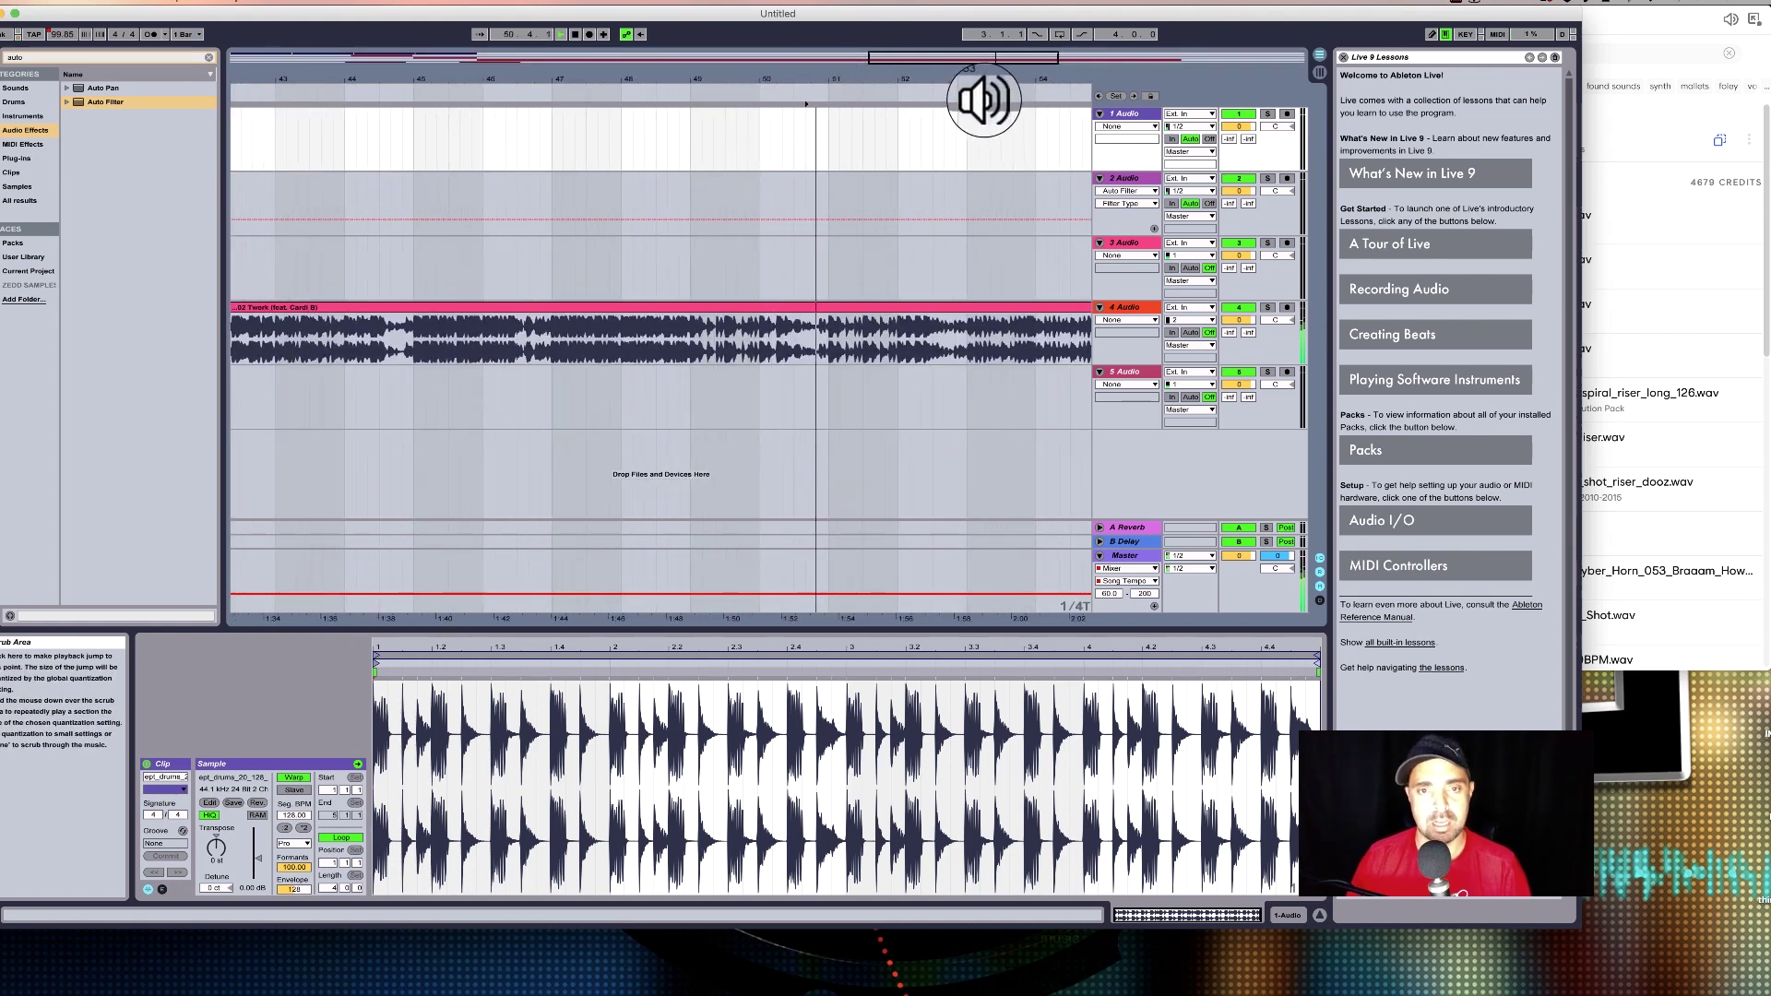
scroll(883, 126, right, 3)
key(space)
drag(872, 79, 872, 63)
scroll(876, 121, right, 4)
click(710, 87)
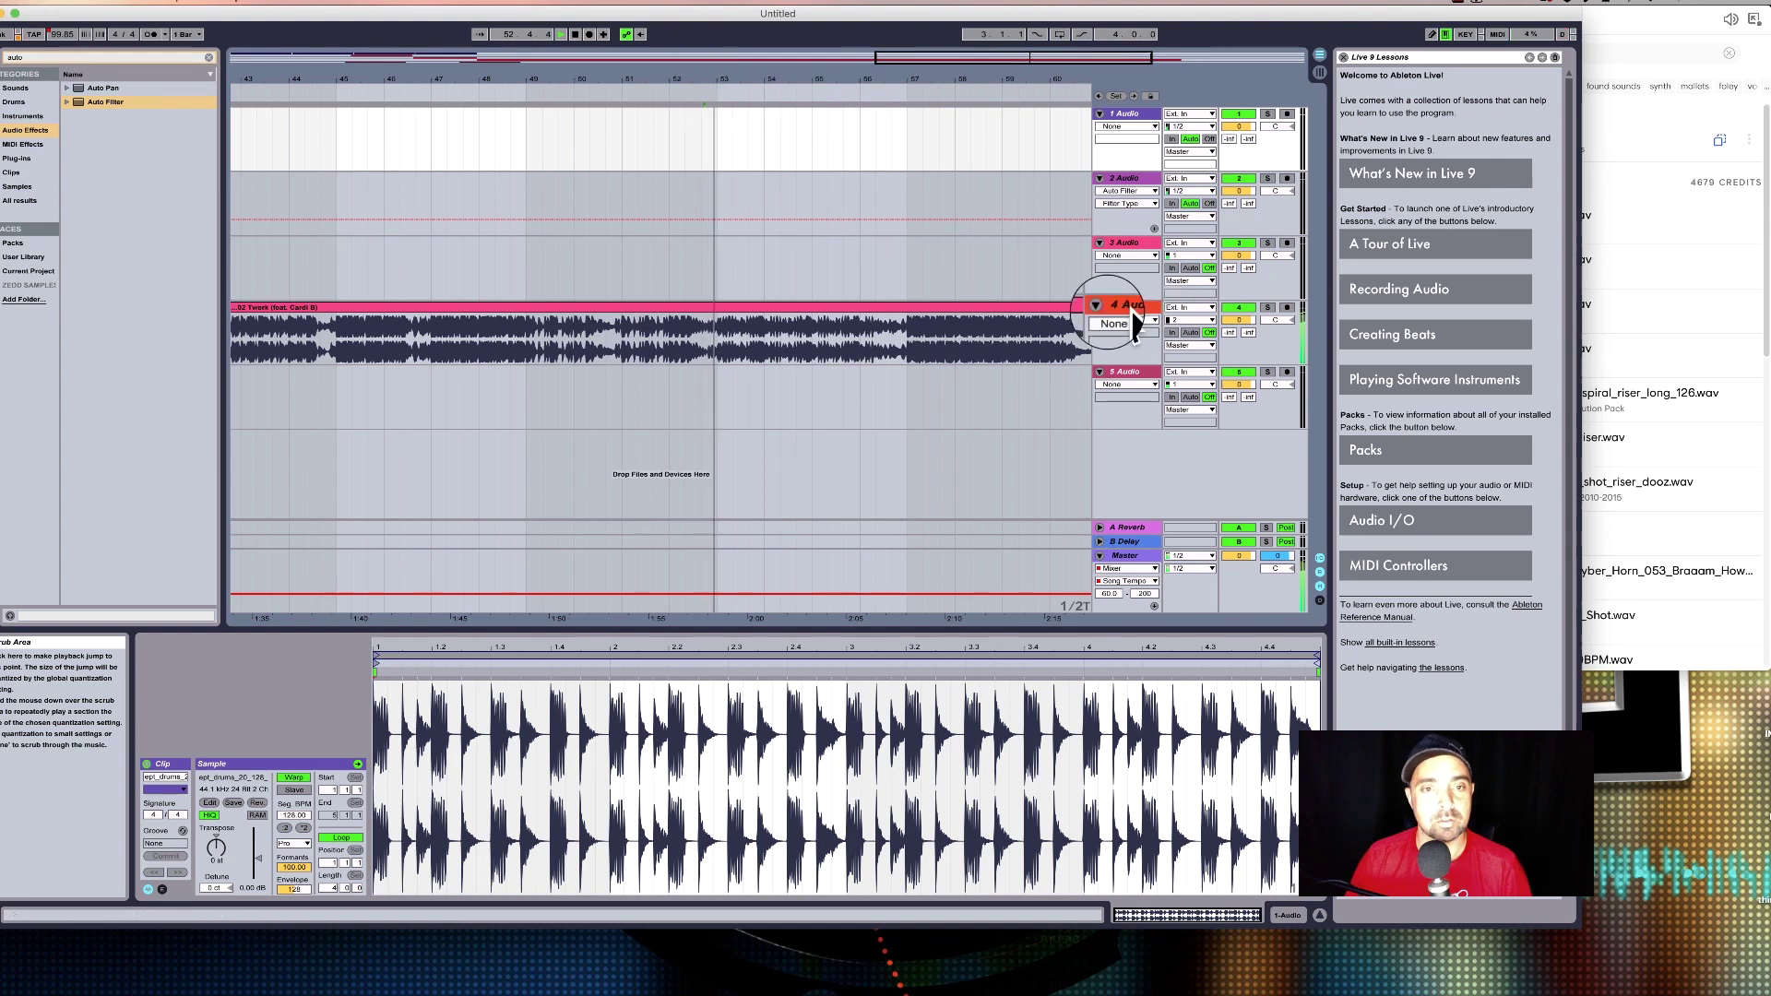
click(715, 341)
key(super+e)
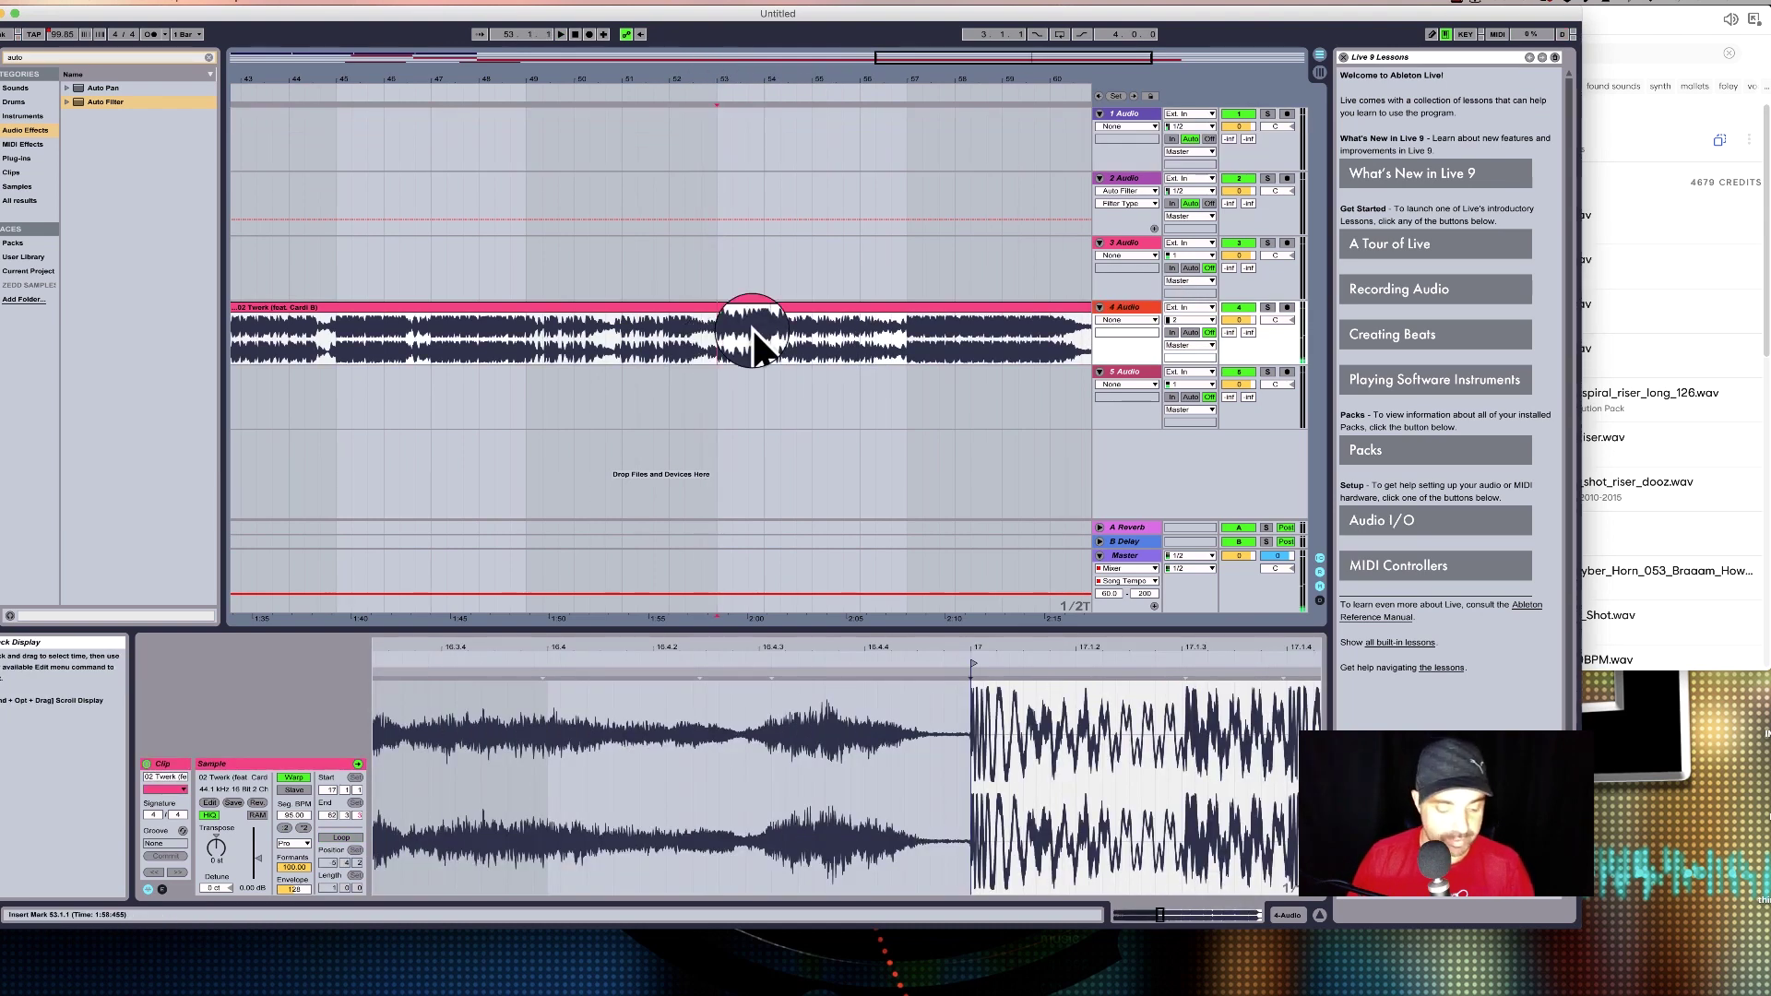
key(Delete)
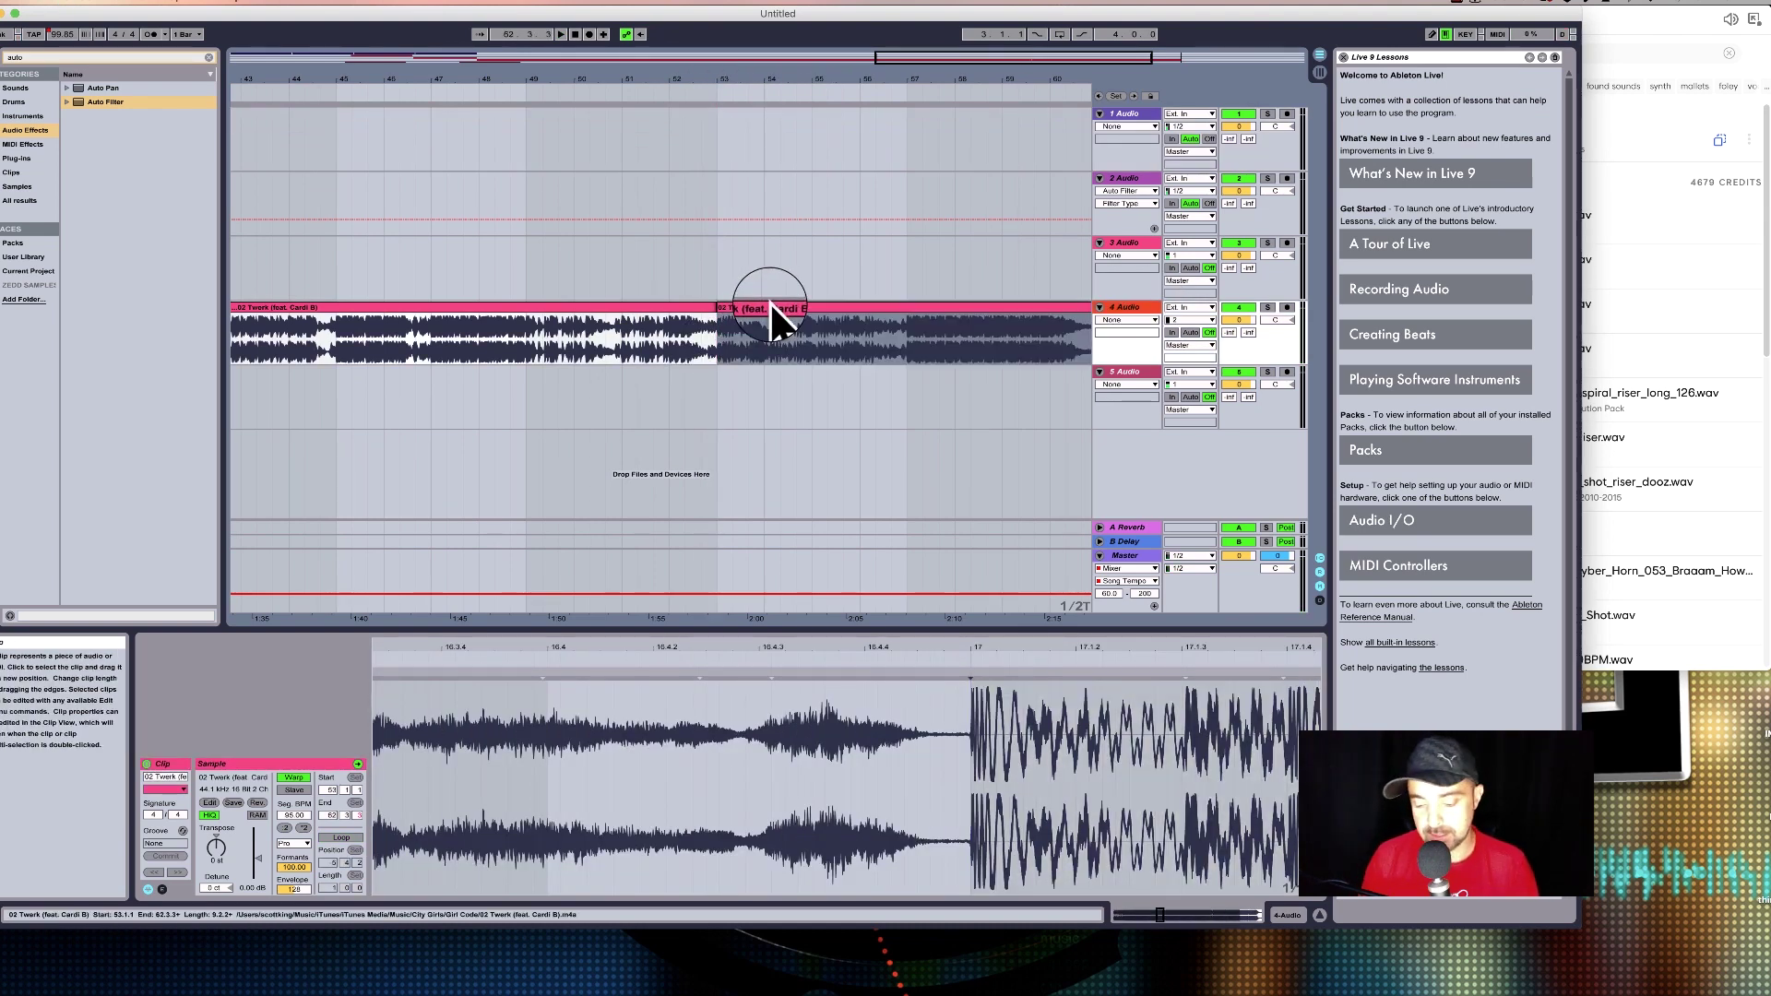
drag(745, 78, 744, 23)
mouse_move(373, 76)
mouse_down()
mouse_move(406, 103)
mouse_move(372, 110)
mouse_up()
click(336, 177)
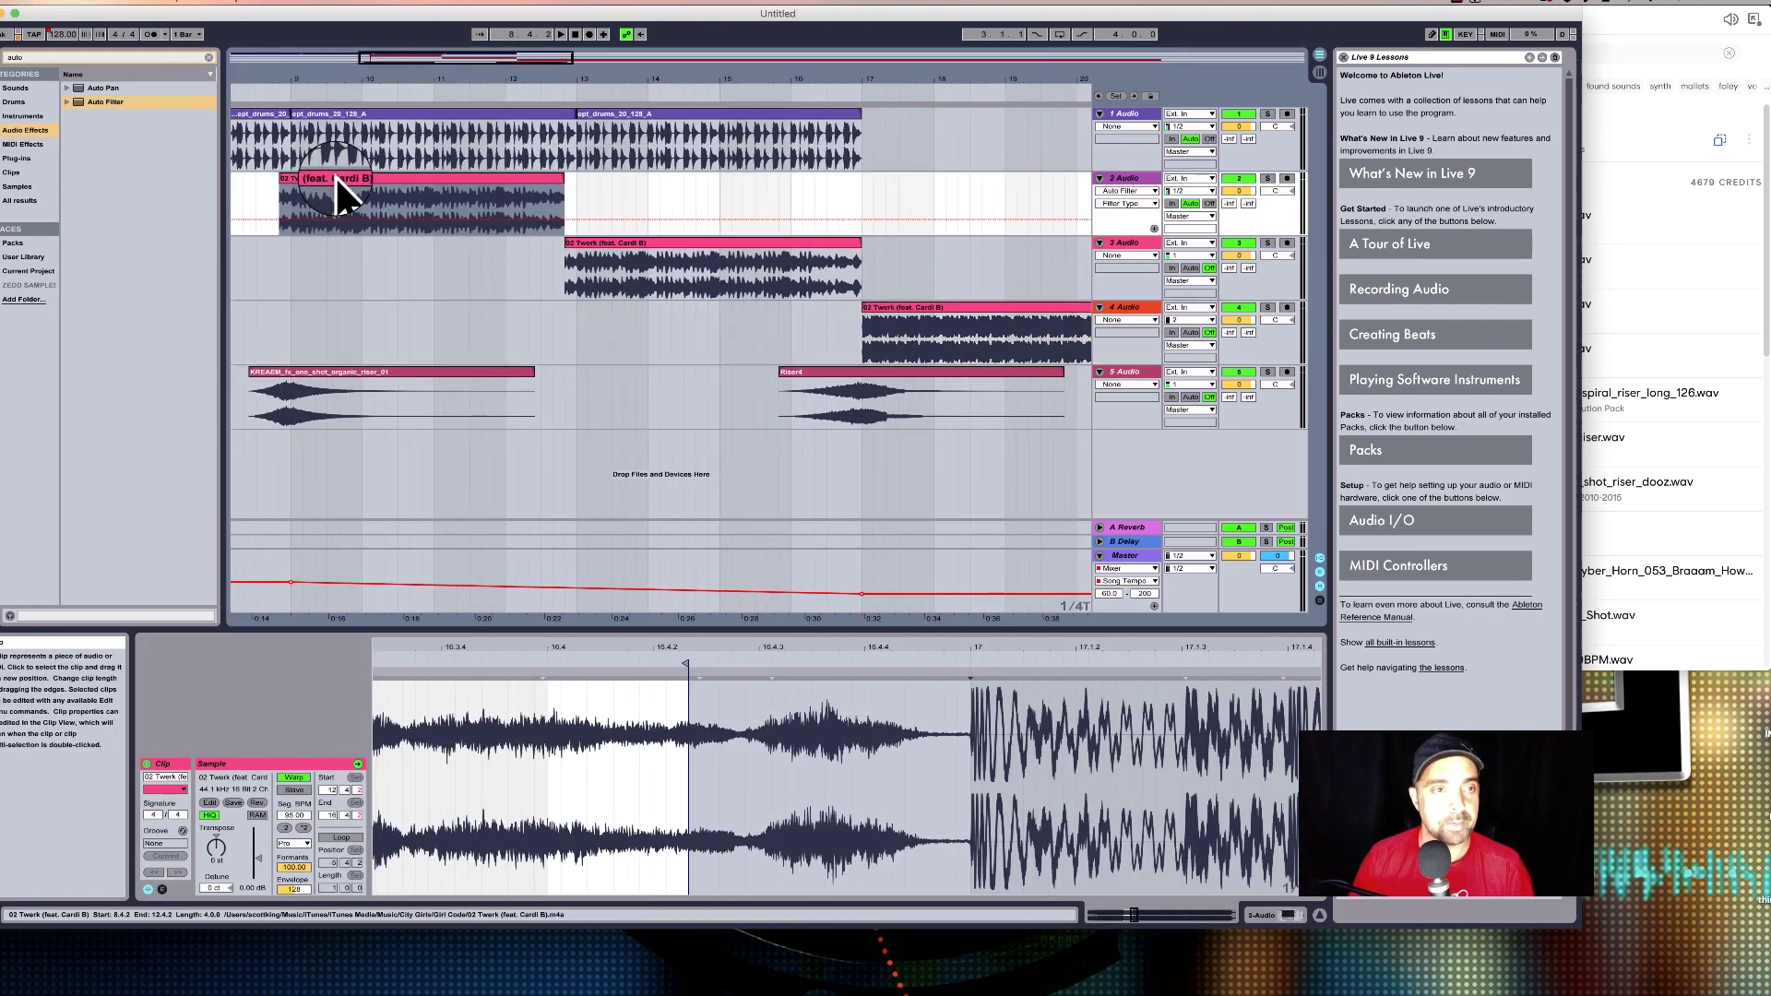
shift+click(689, 244)
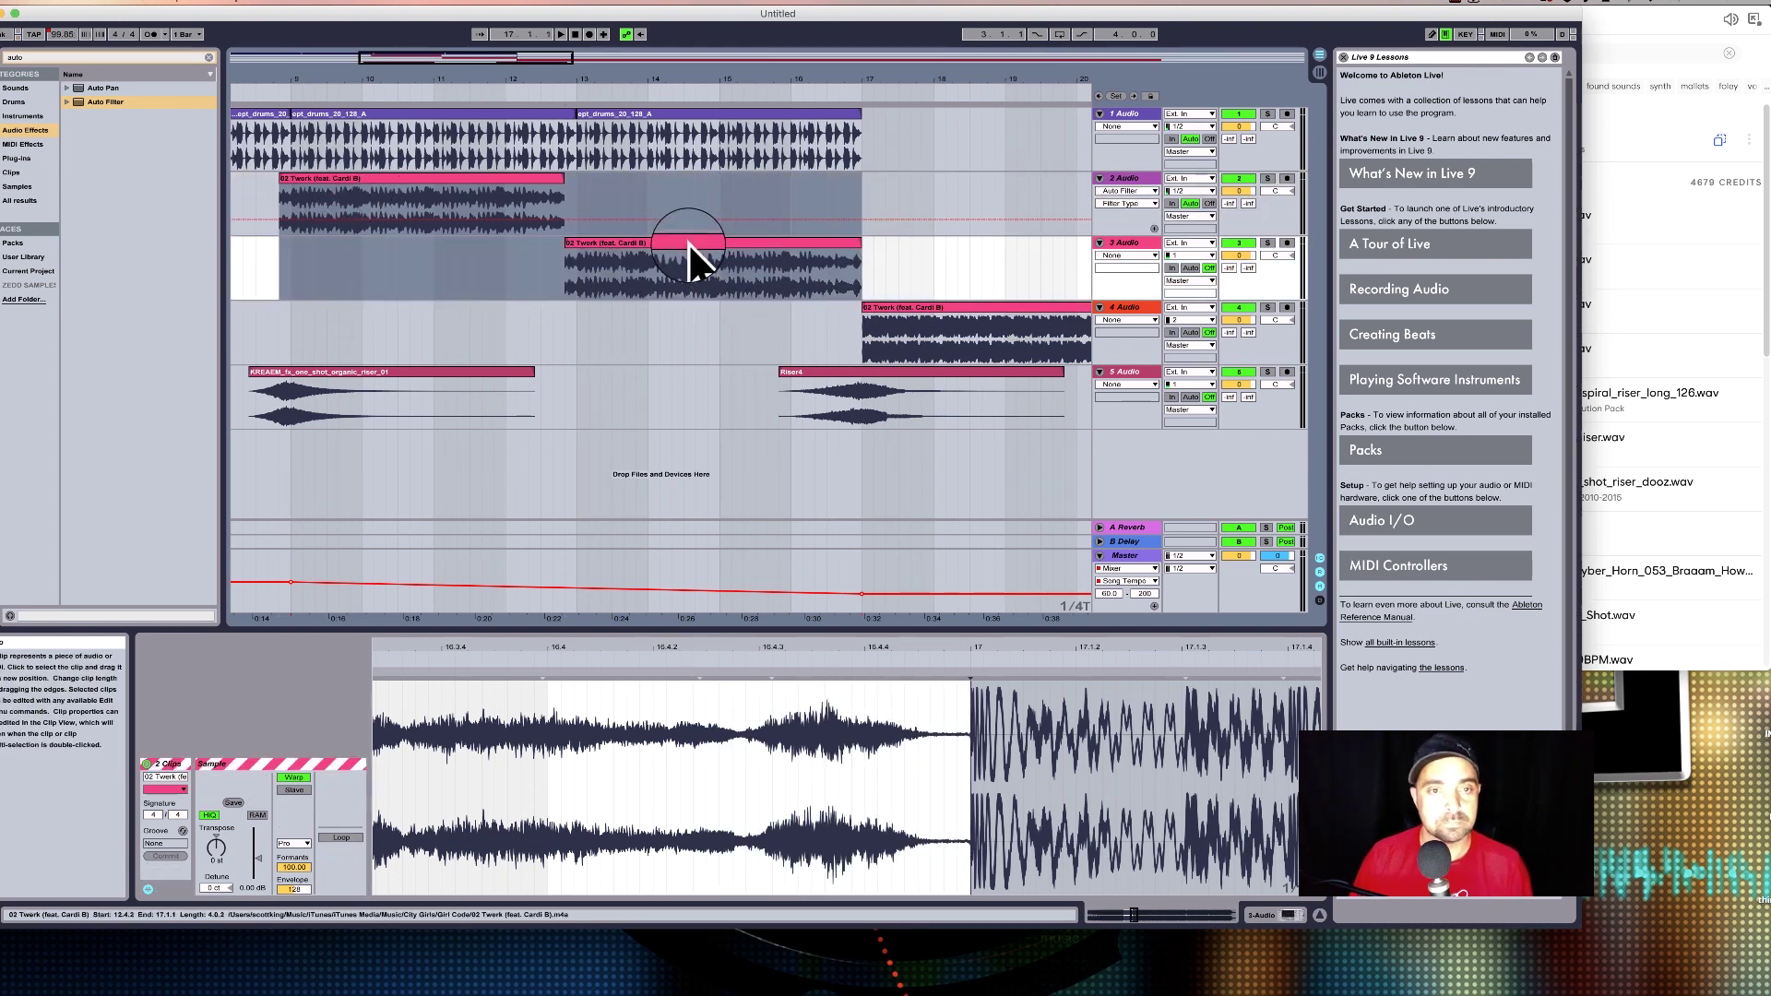
drag(656, 80, 653, 50)
click(989, 189)
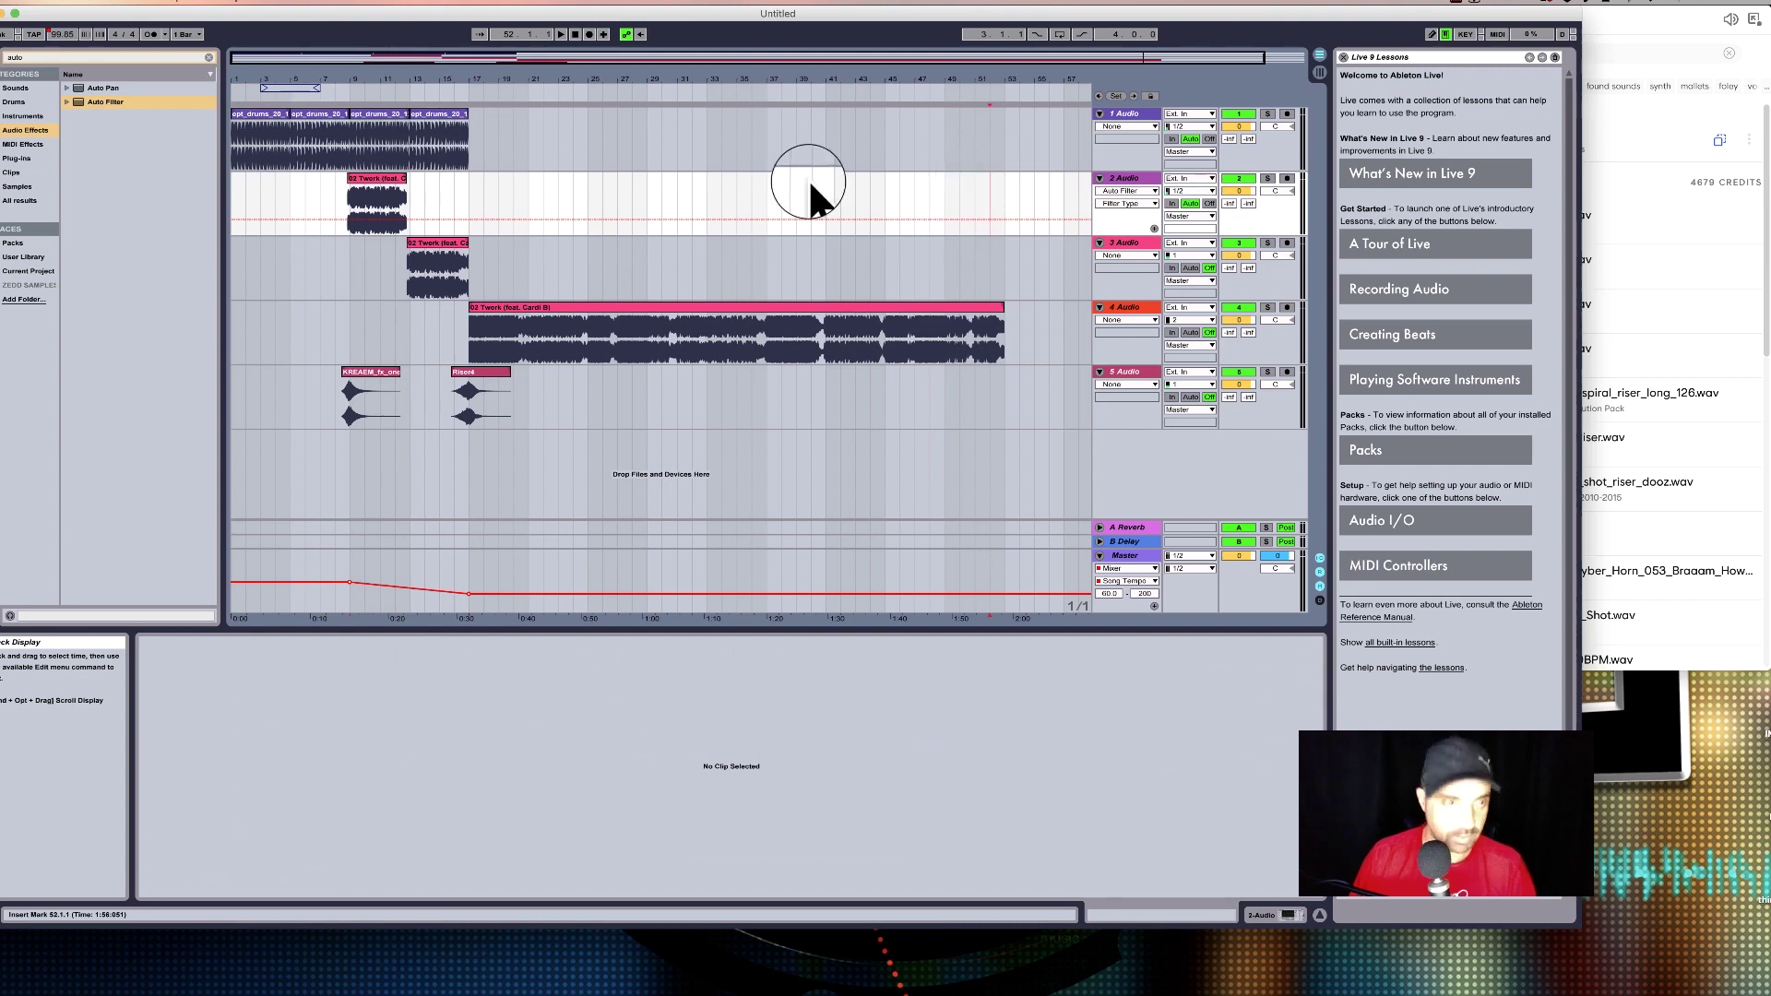
Copy the two Twerk intro clips from the second and third audio tracks and paste them on the first track around bar 51.
click(369, 189)
shift+click(446, 245)
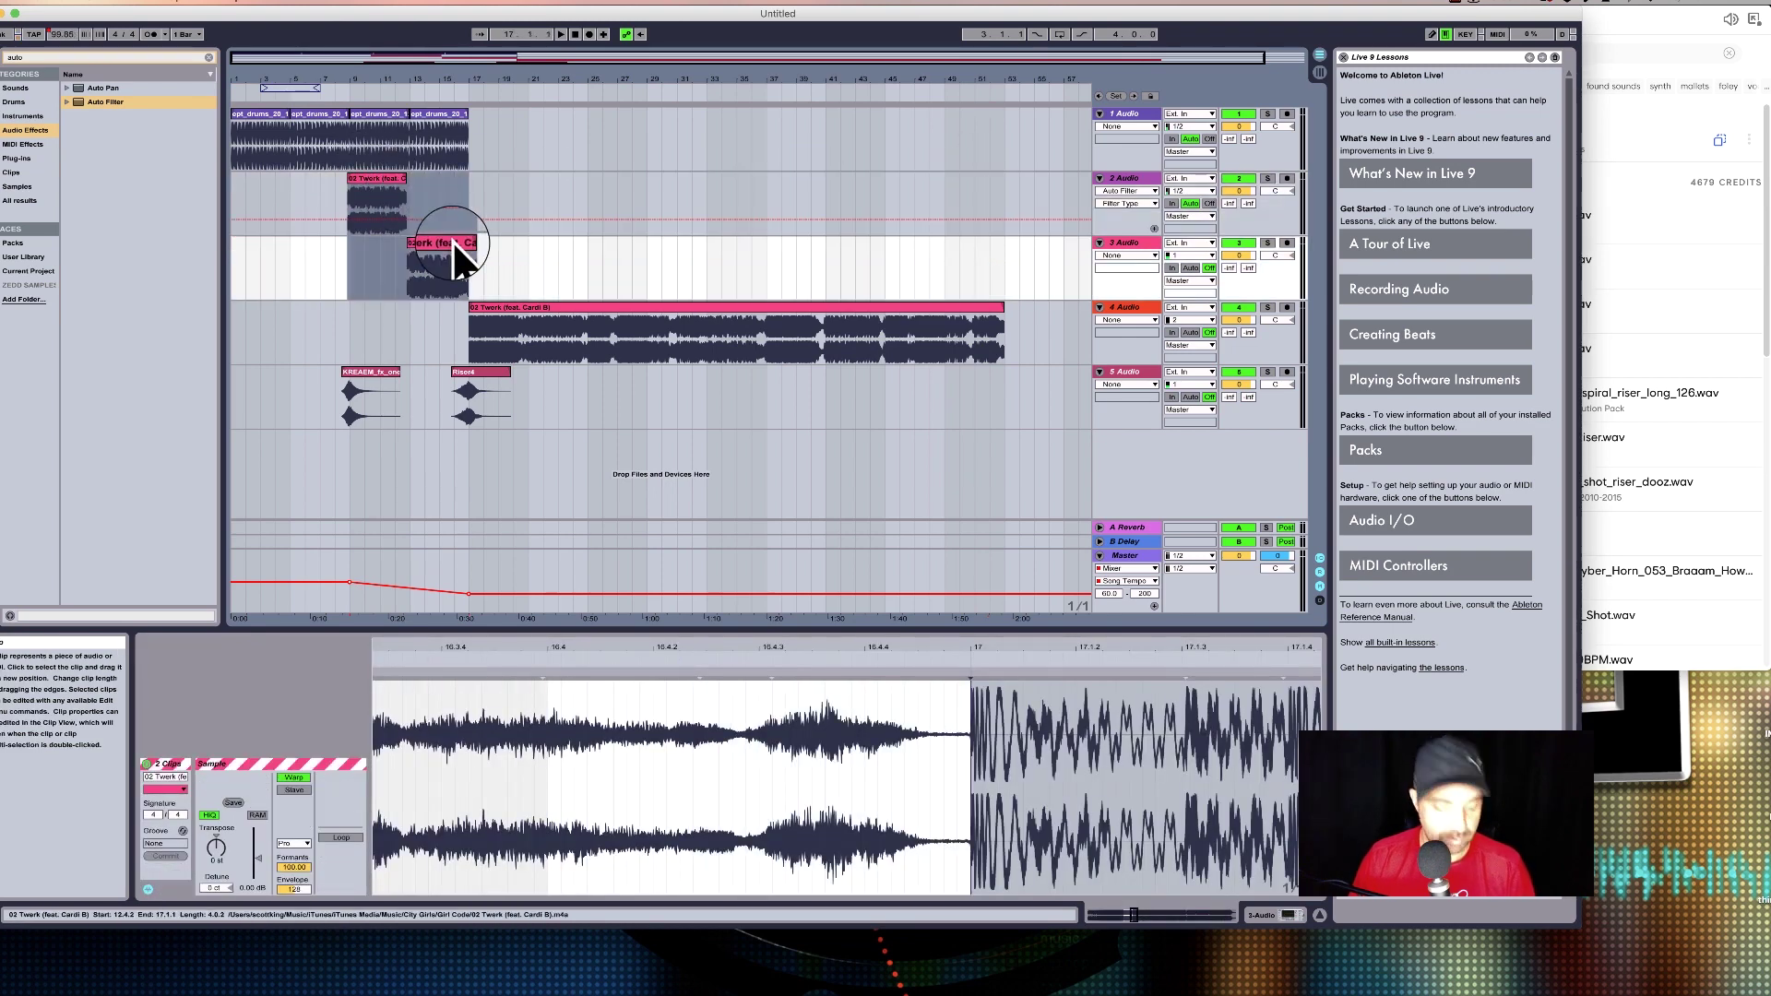
drag(1017, 61, 1031, 77)
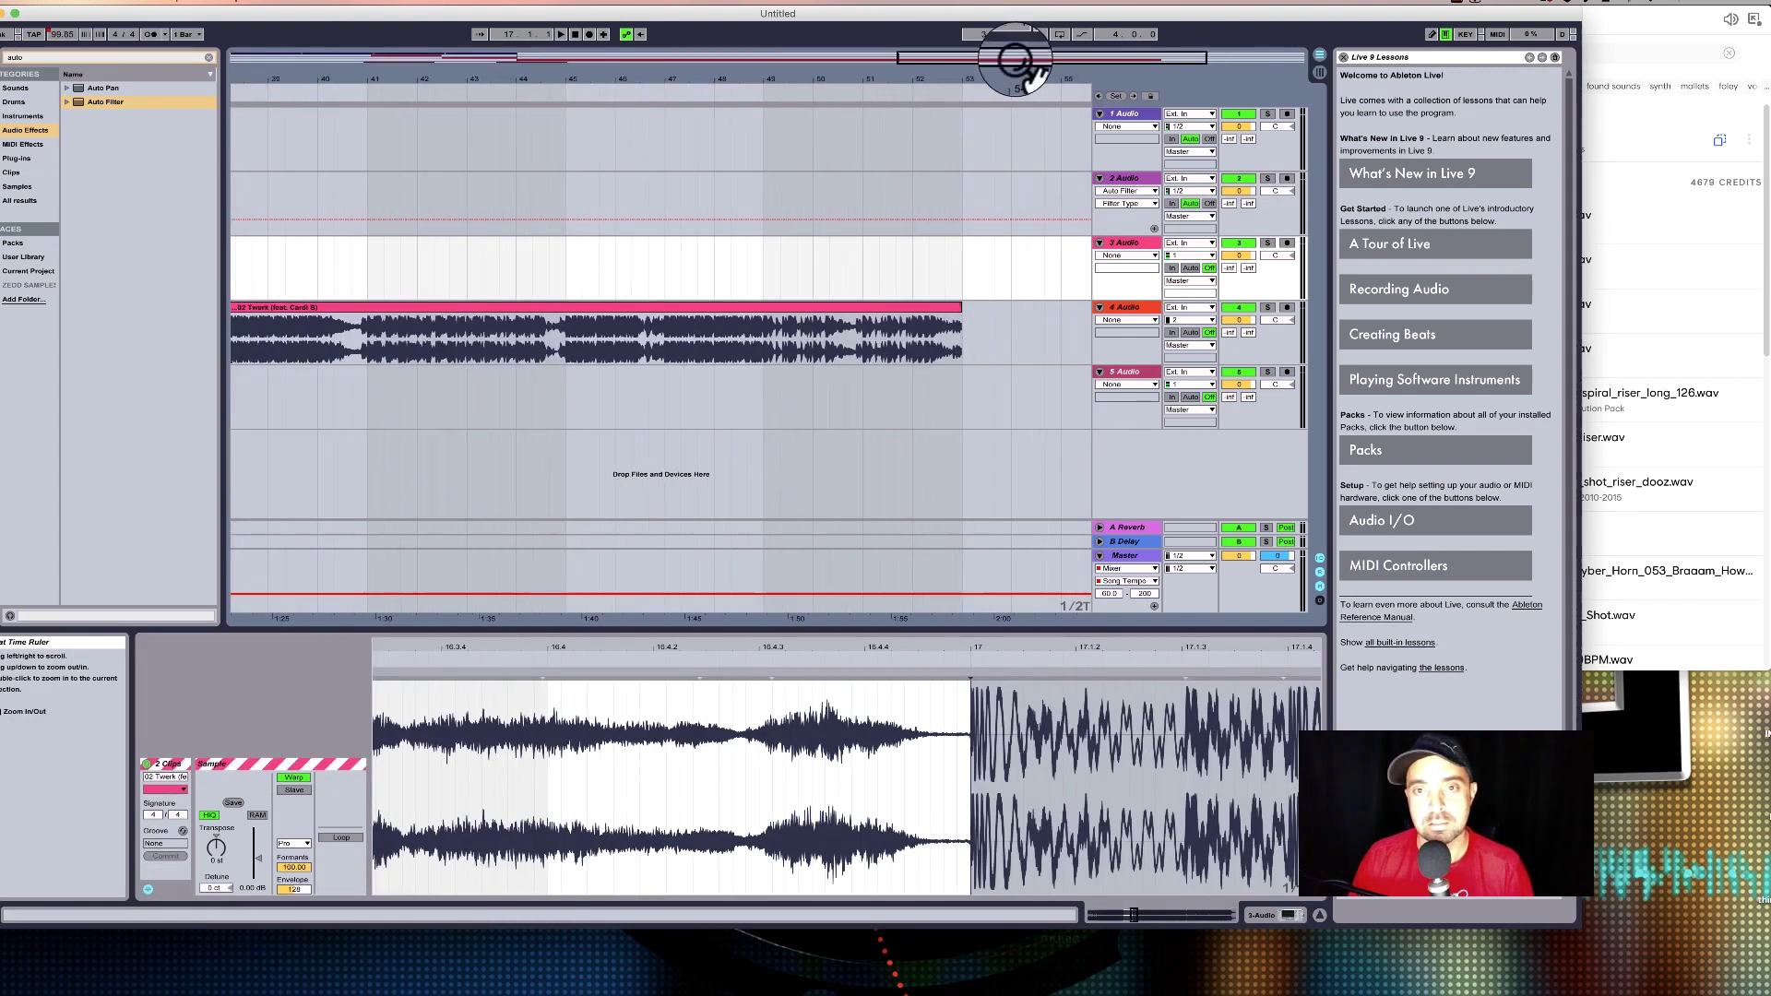
click(881, 142)
key(super+v)
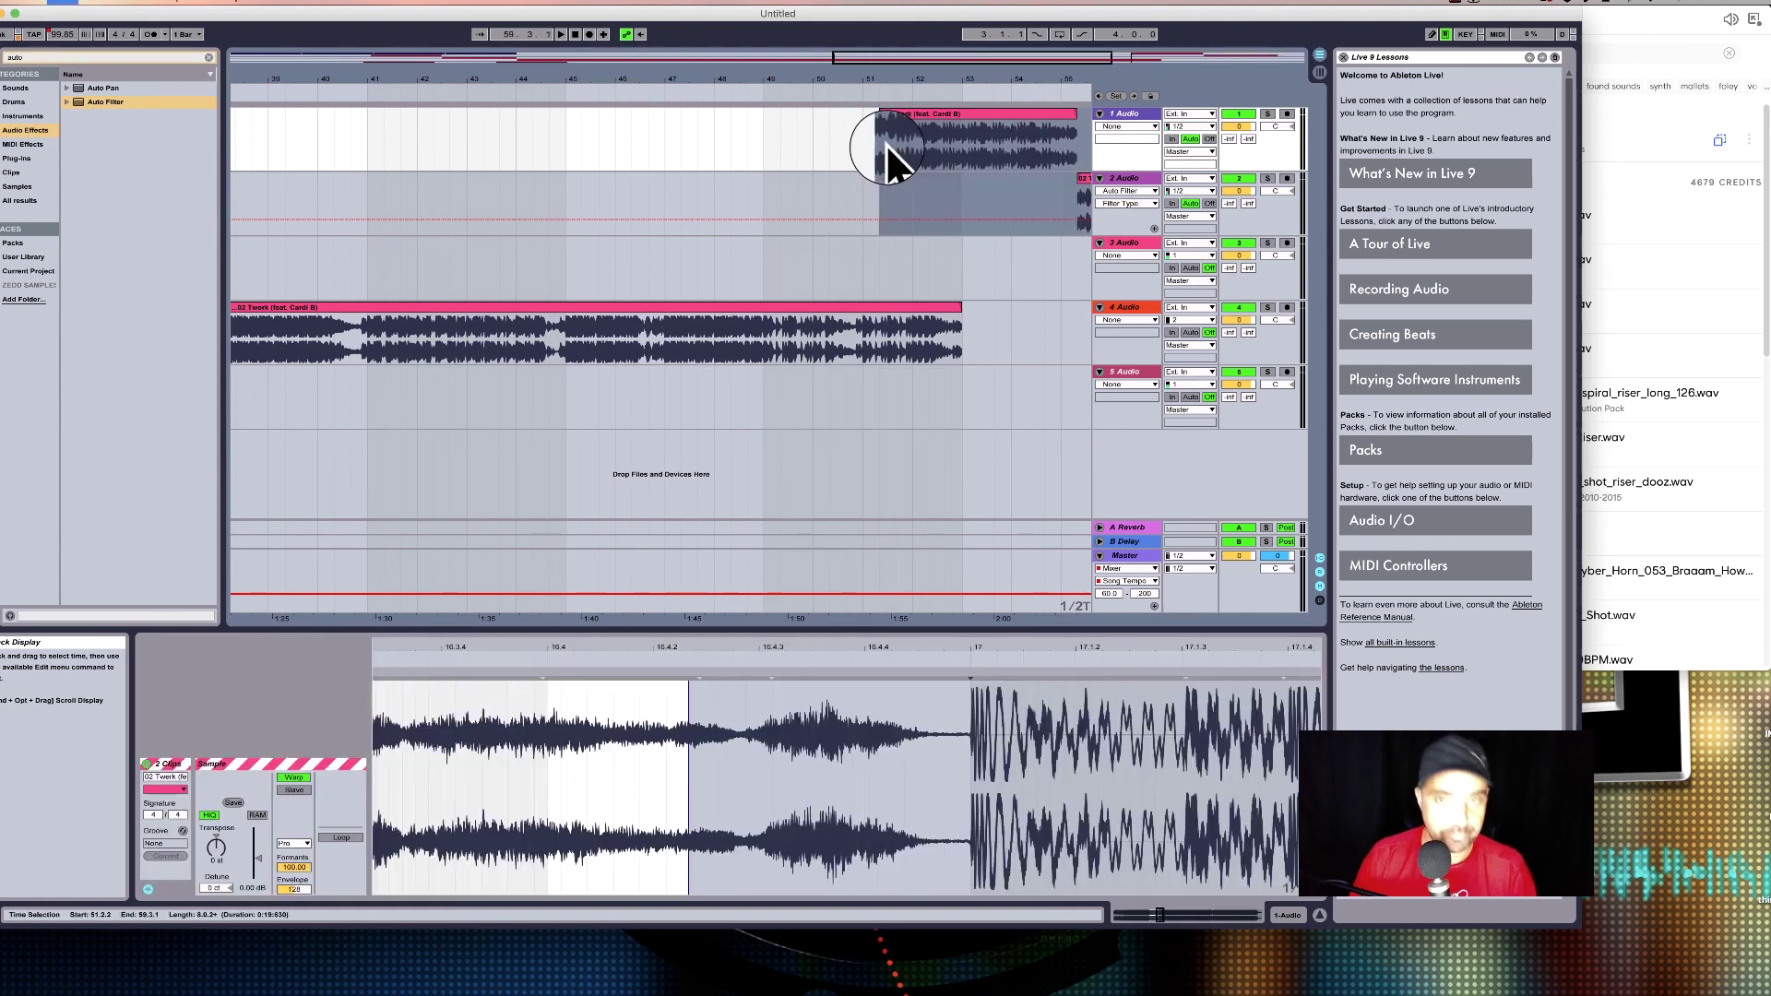
Move the pasted intro clips to the second and third audio tracks, starting at 52.4.3, and play the join.
drag(884, 147, 941, 217)
click(966, 221)
drag(878, 105, 854, 75)
drag(832, 192, 888, 194)
click(1140, 289)
click(729, 87)
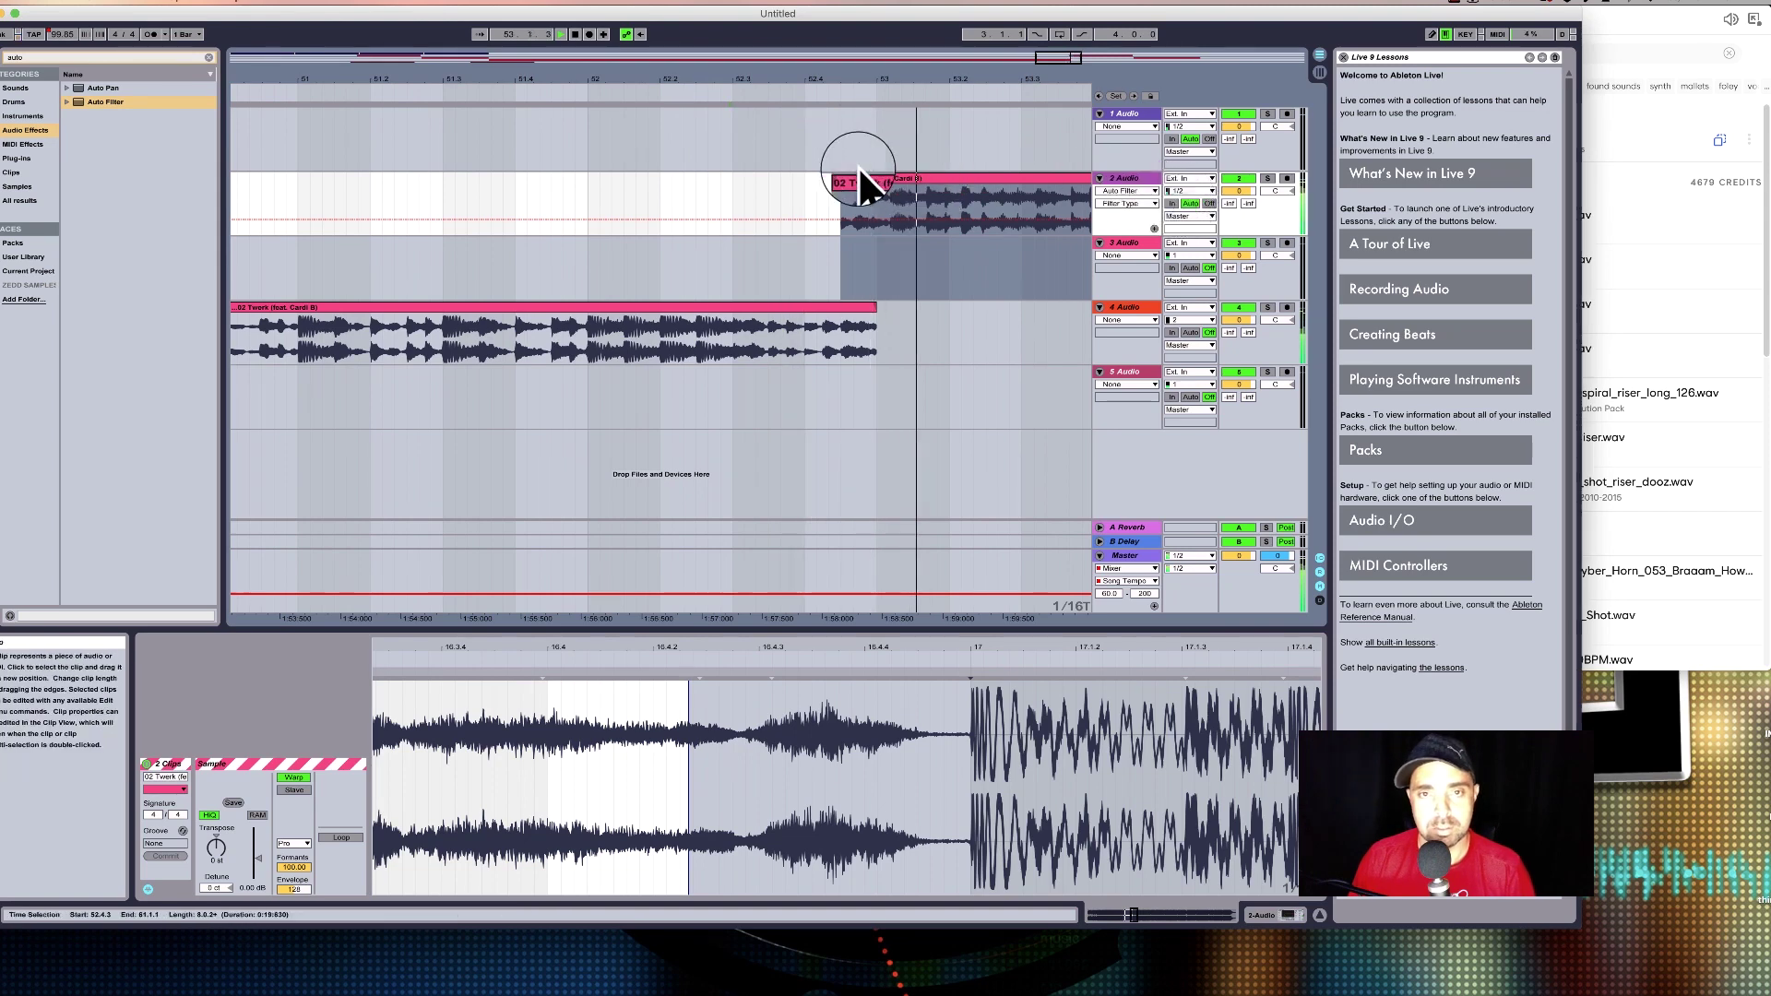
Nudge the pasted intro clips to start at about 52.4.2 and play the join with the main Twerk clip.
drag(864, 78, 864, 115)
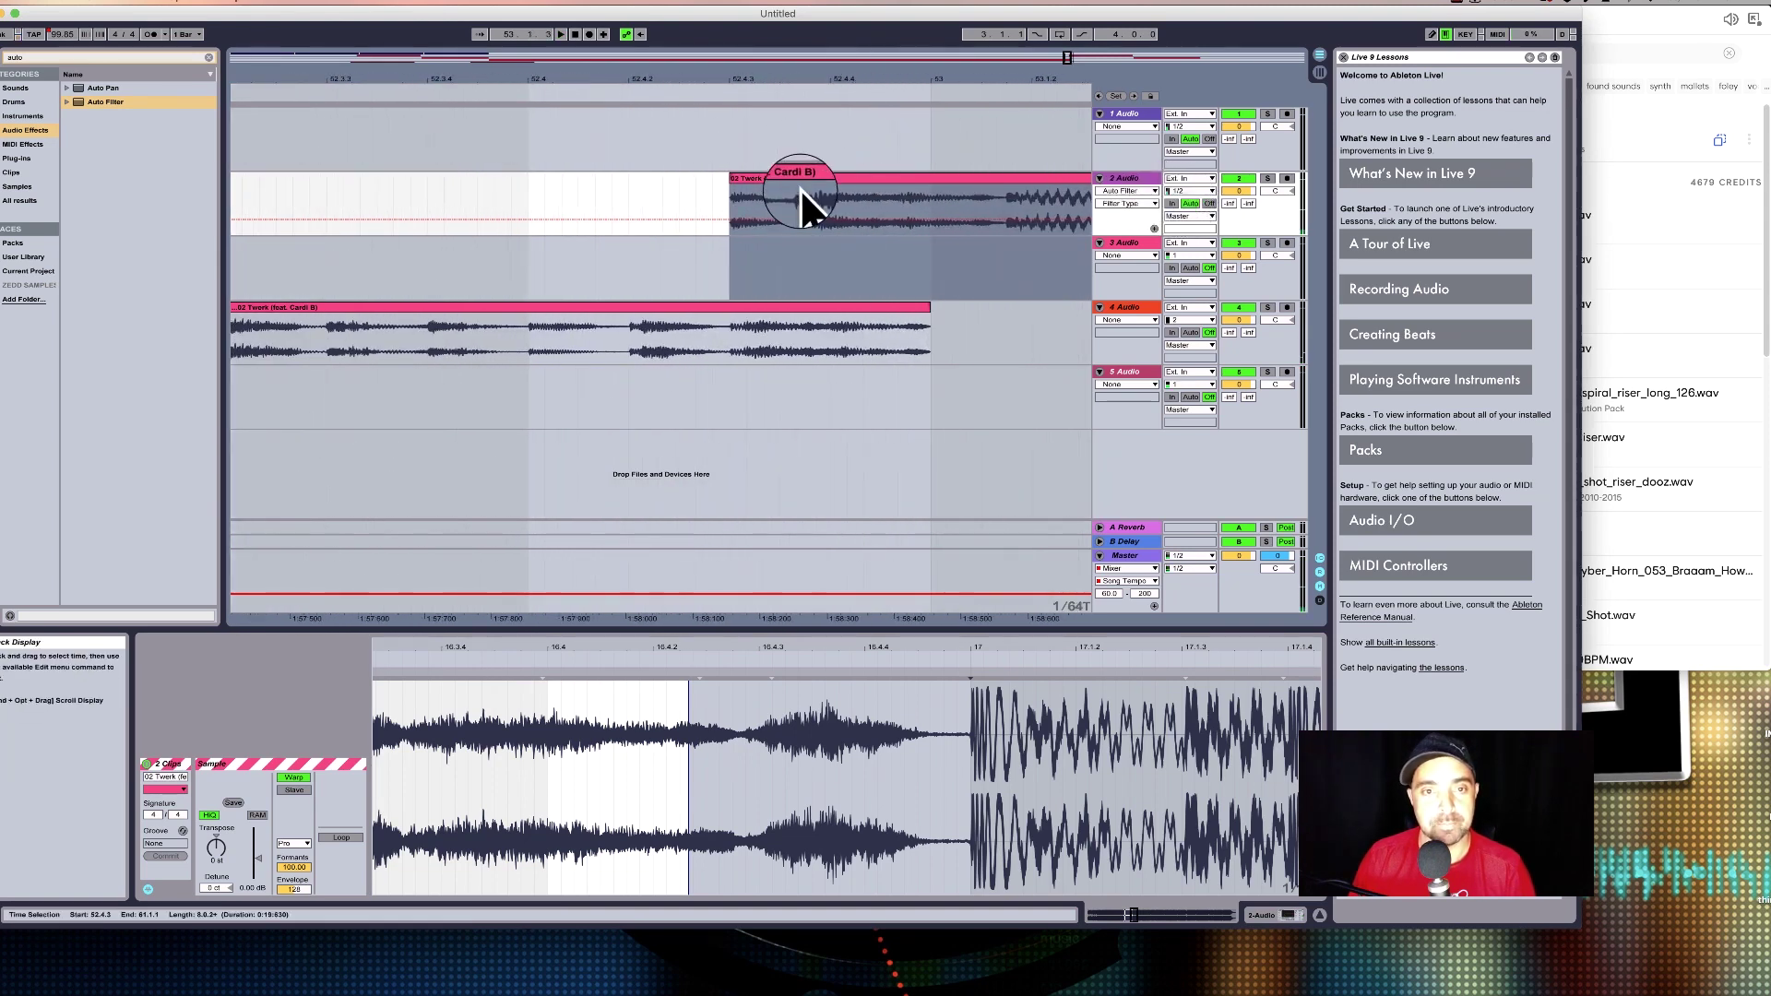
mouse_move(783, 179)
mouse_down()
mouse_move(756, 179)
mouse_move(850, 197)
mouse_move(822, 180)
mouse_move(791, 193)
mouse_move(804, 184)
mouse_up()
click(672, 92)
key(space)
click(784, 181)
click(606, 96)
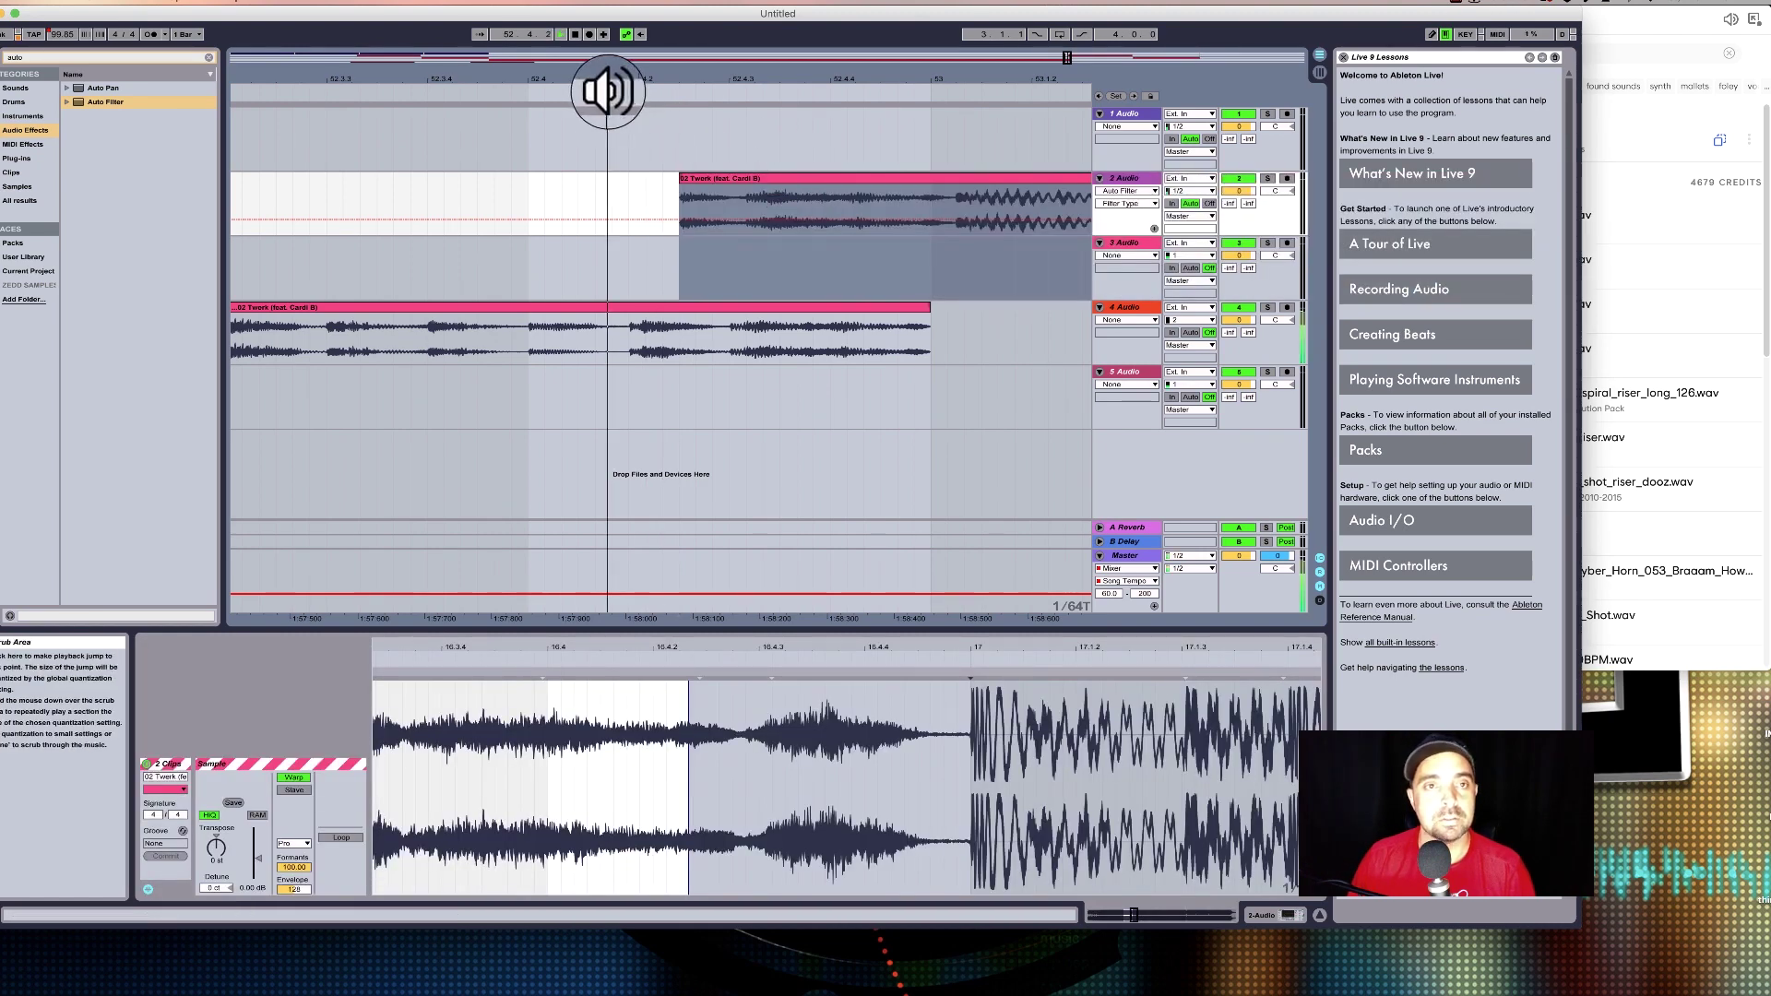
Copy the four drum loops from the beginning of the first track and paste them on that track at 53.1.1.
drag(863, 77, 863, 18)
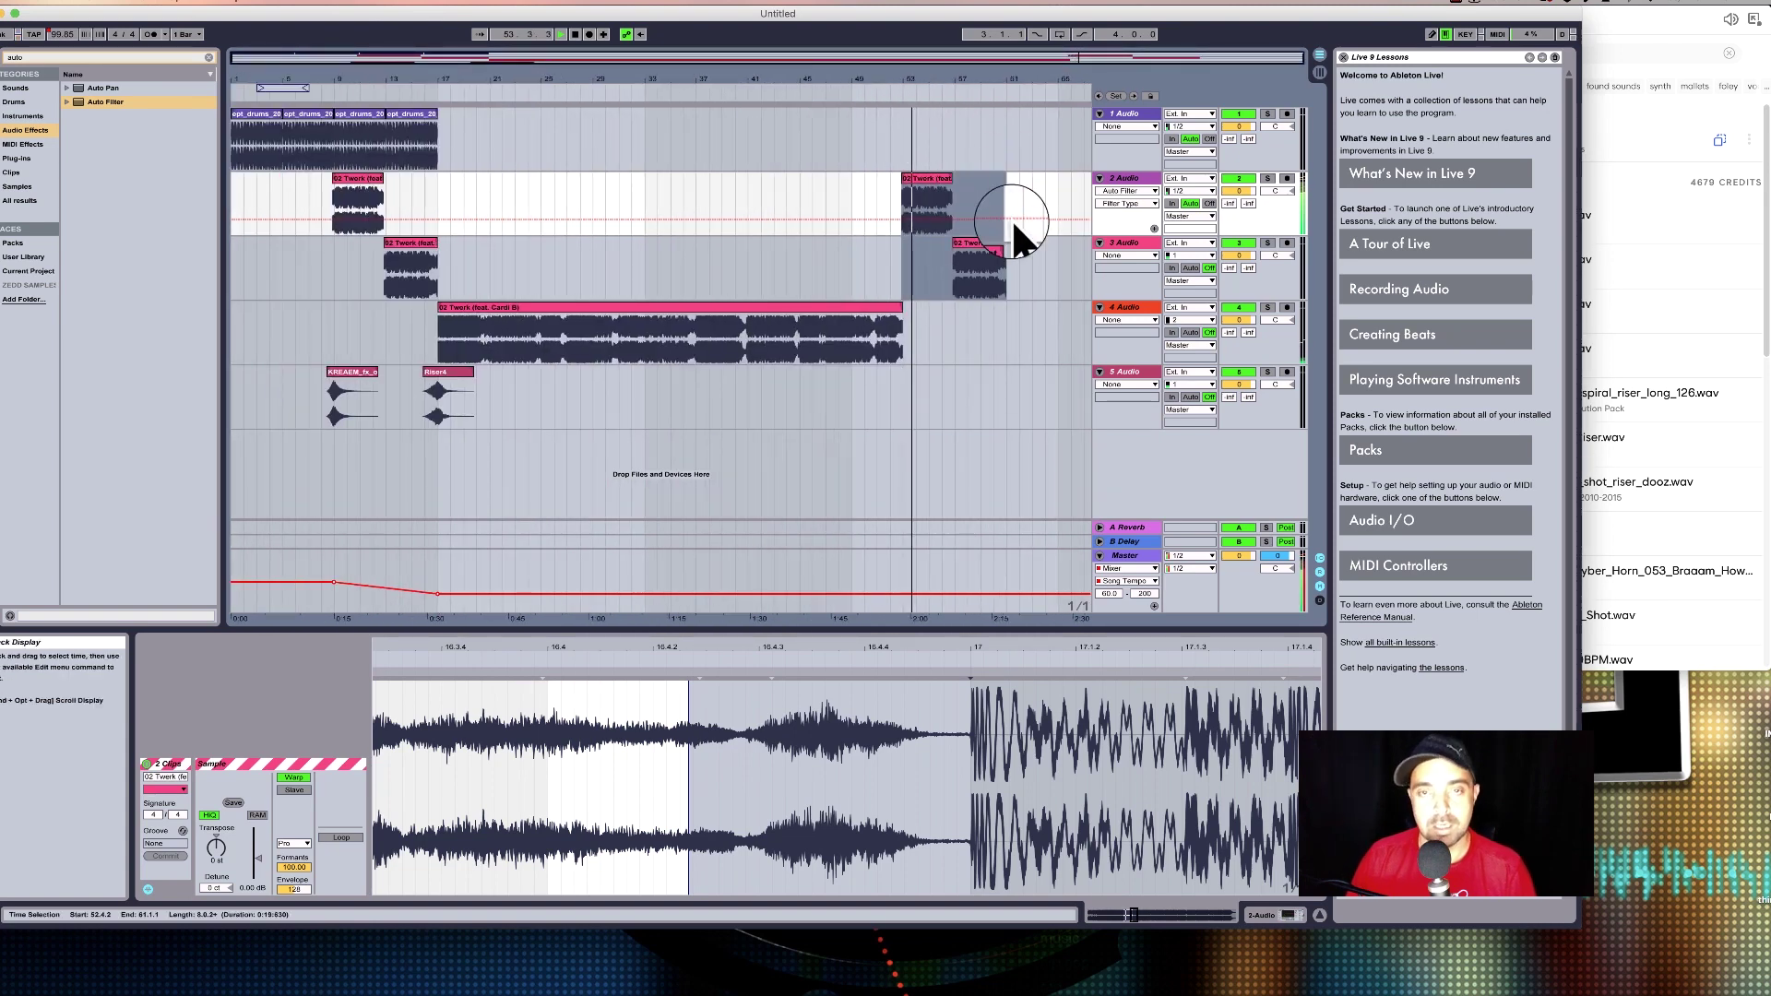
click(925, 127)
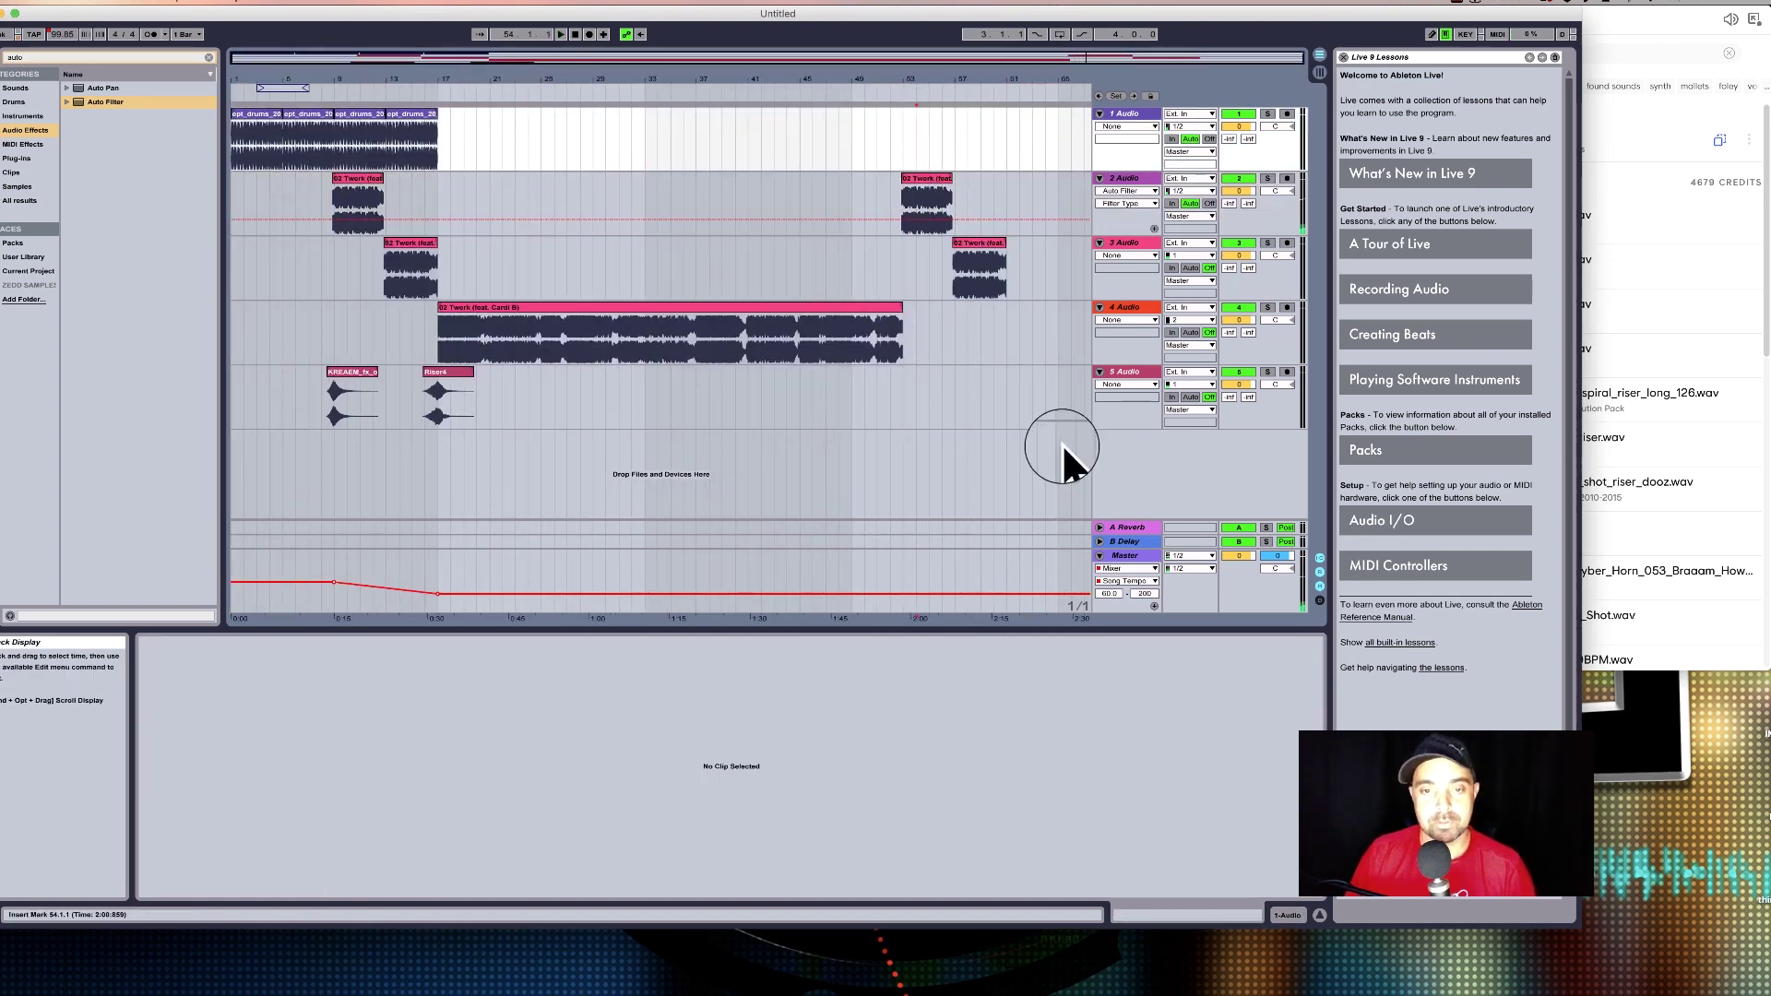
click(406, 114)
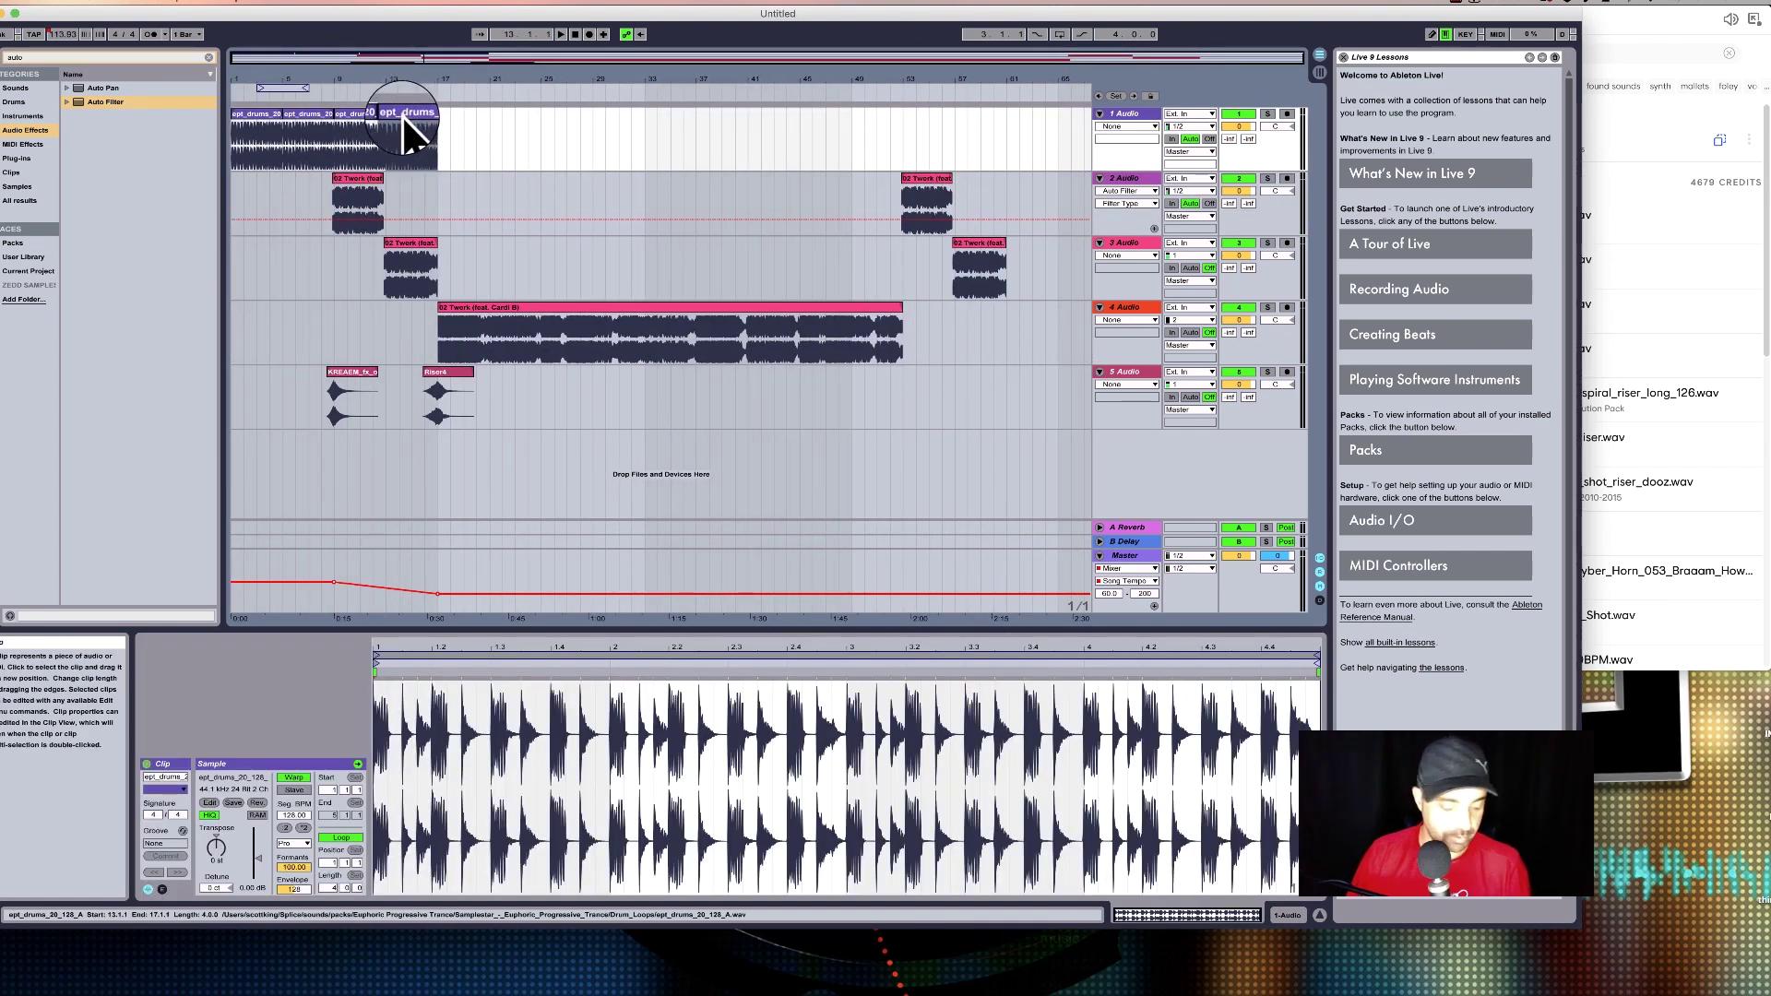
shift+click(245, 114)
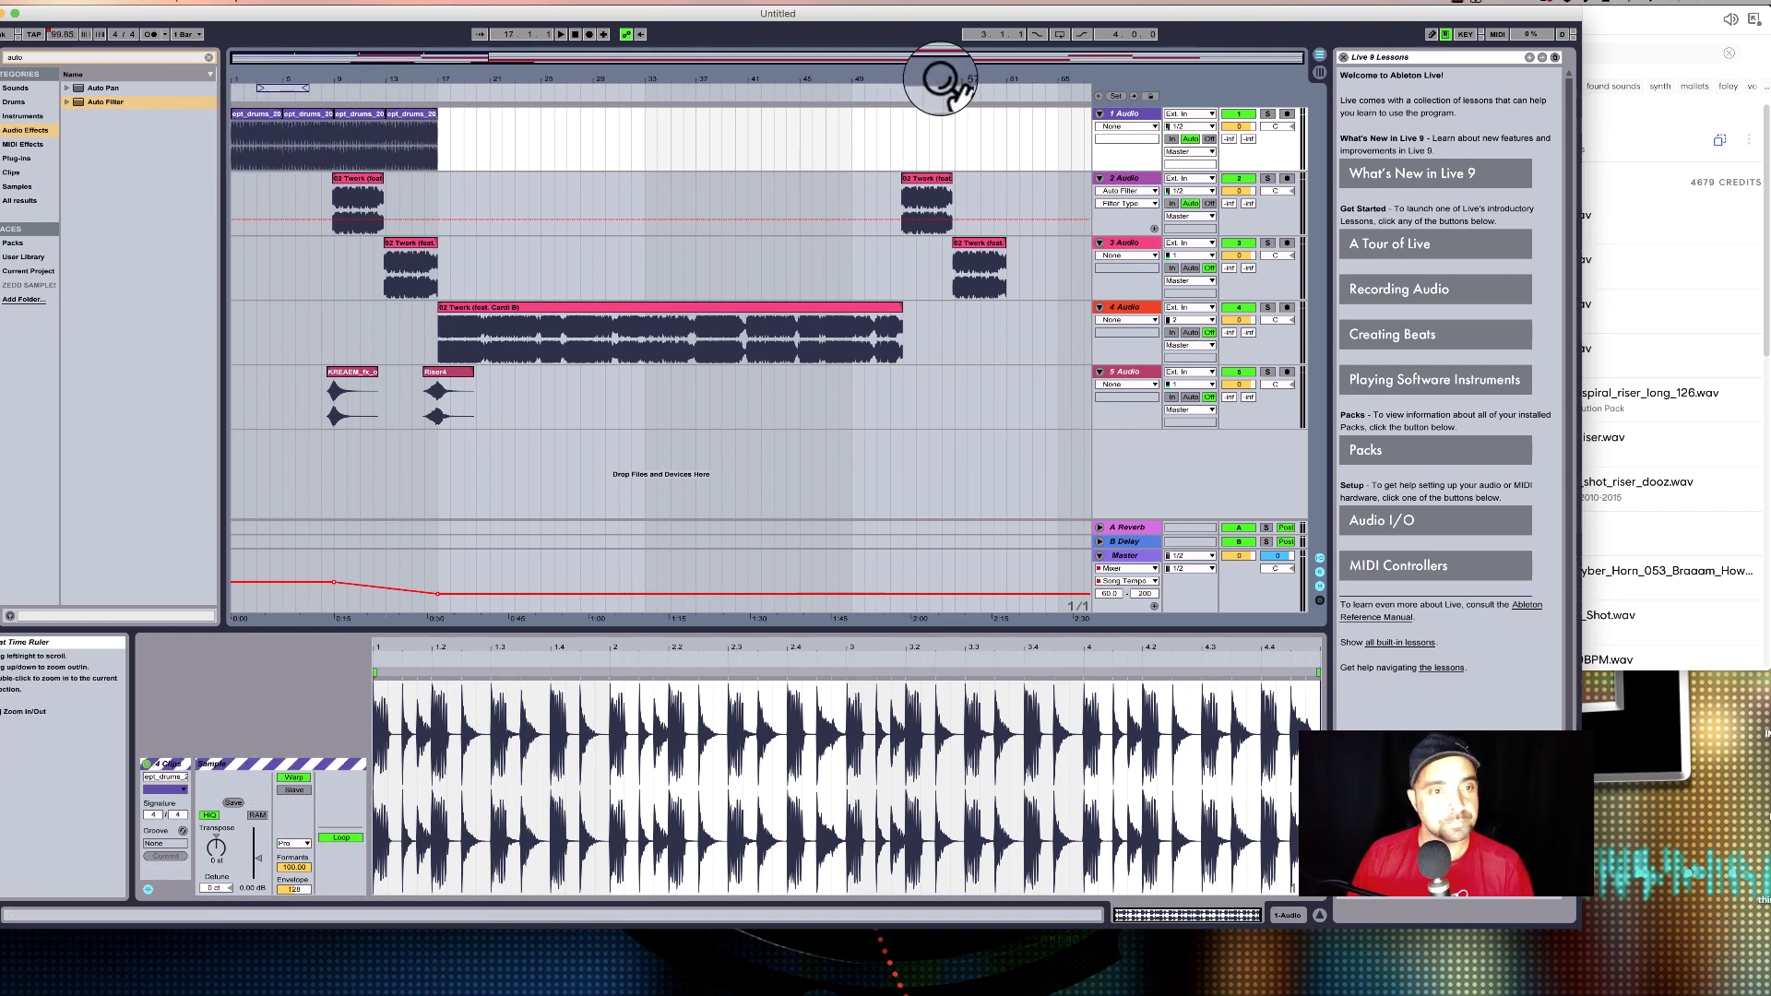
drag(931, 78, 929, 74)
click(721, 134)
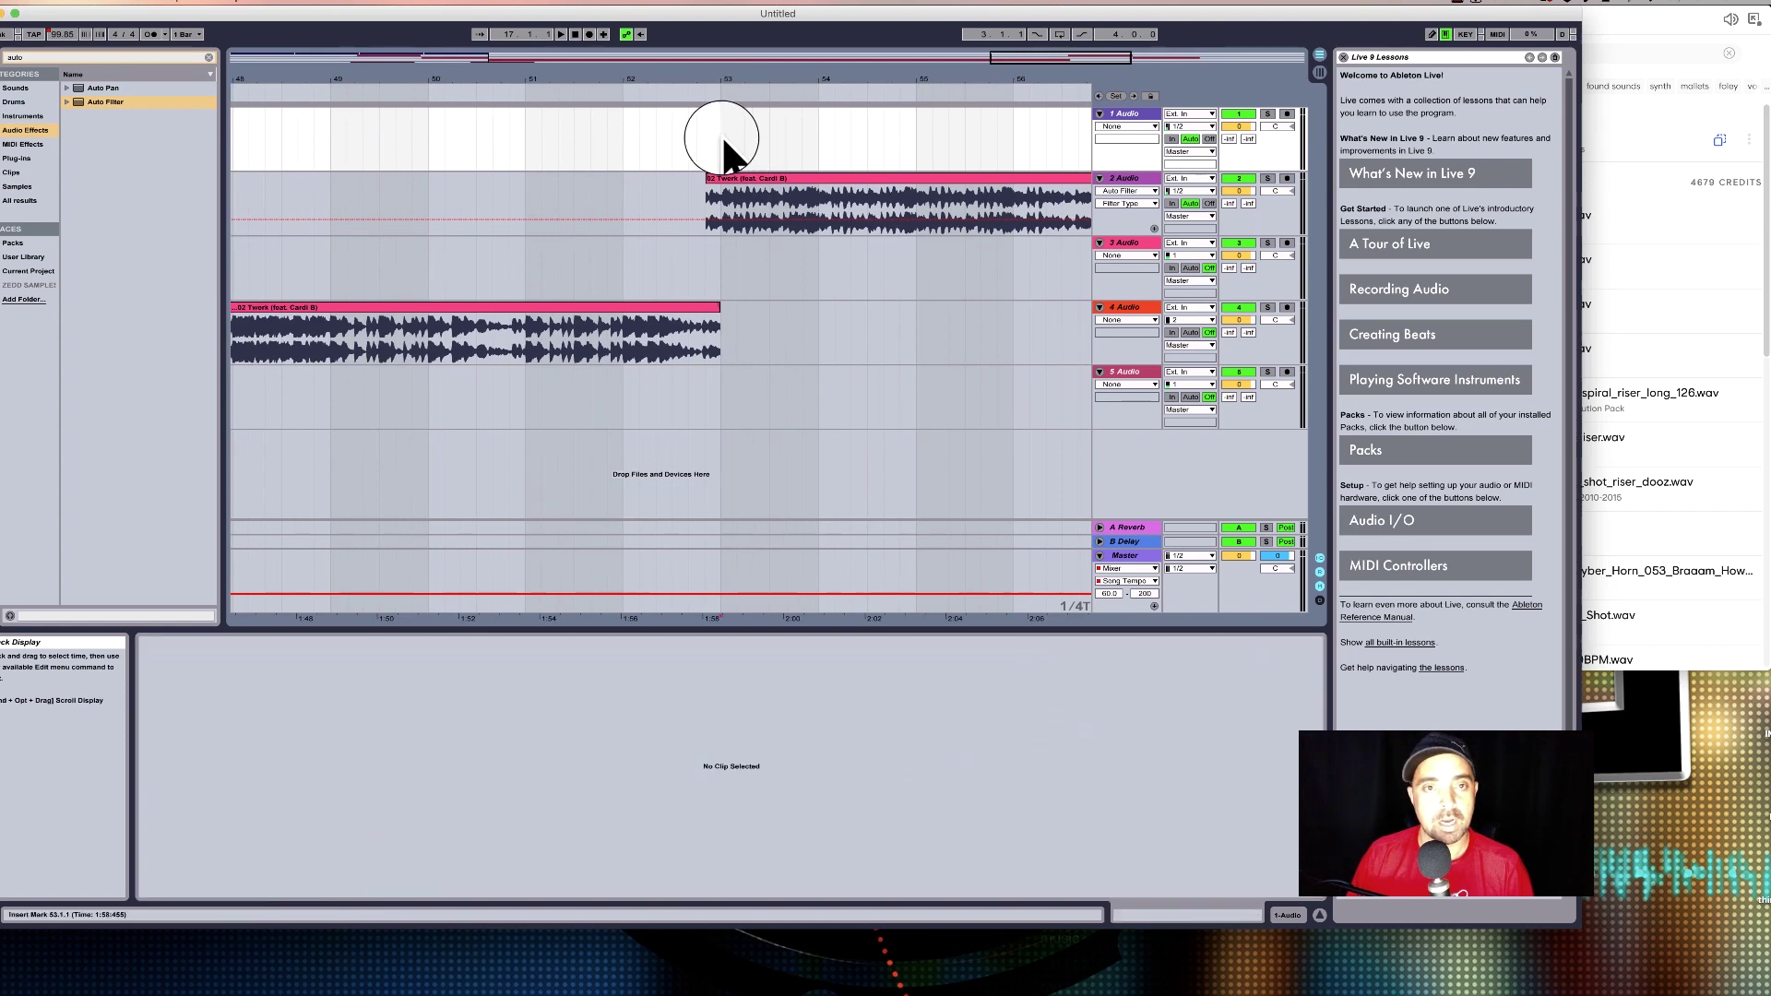
key(super+v)
drag(745, 83, 750, 71)
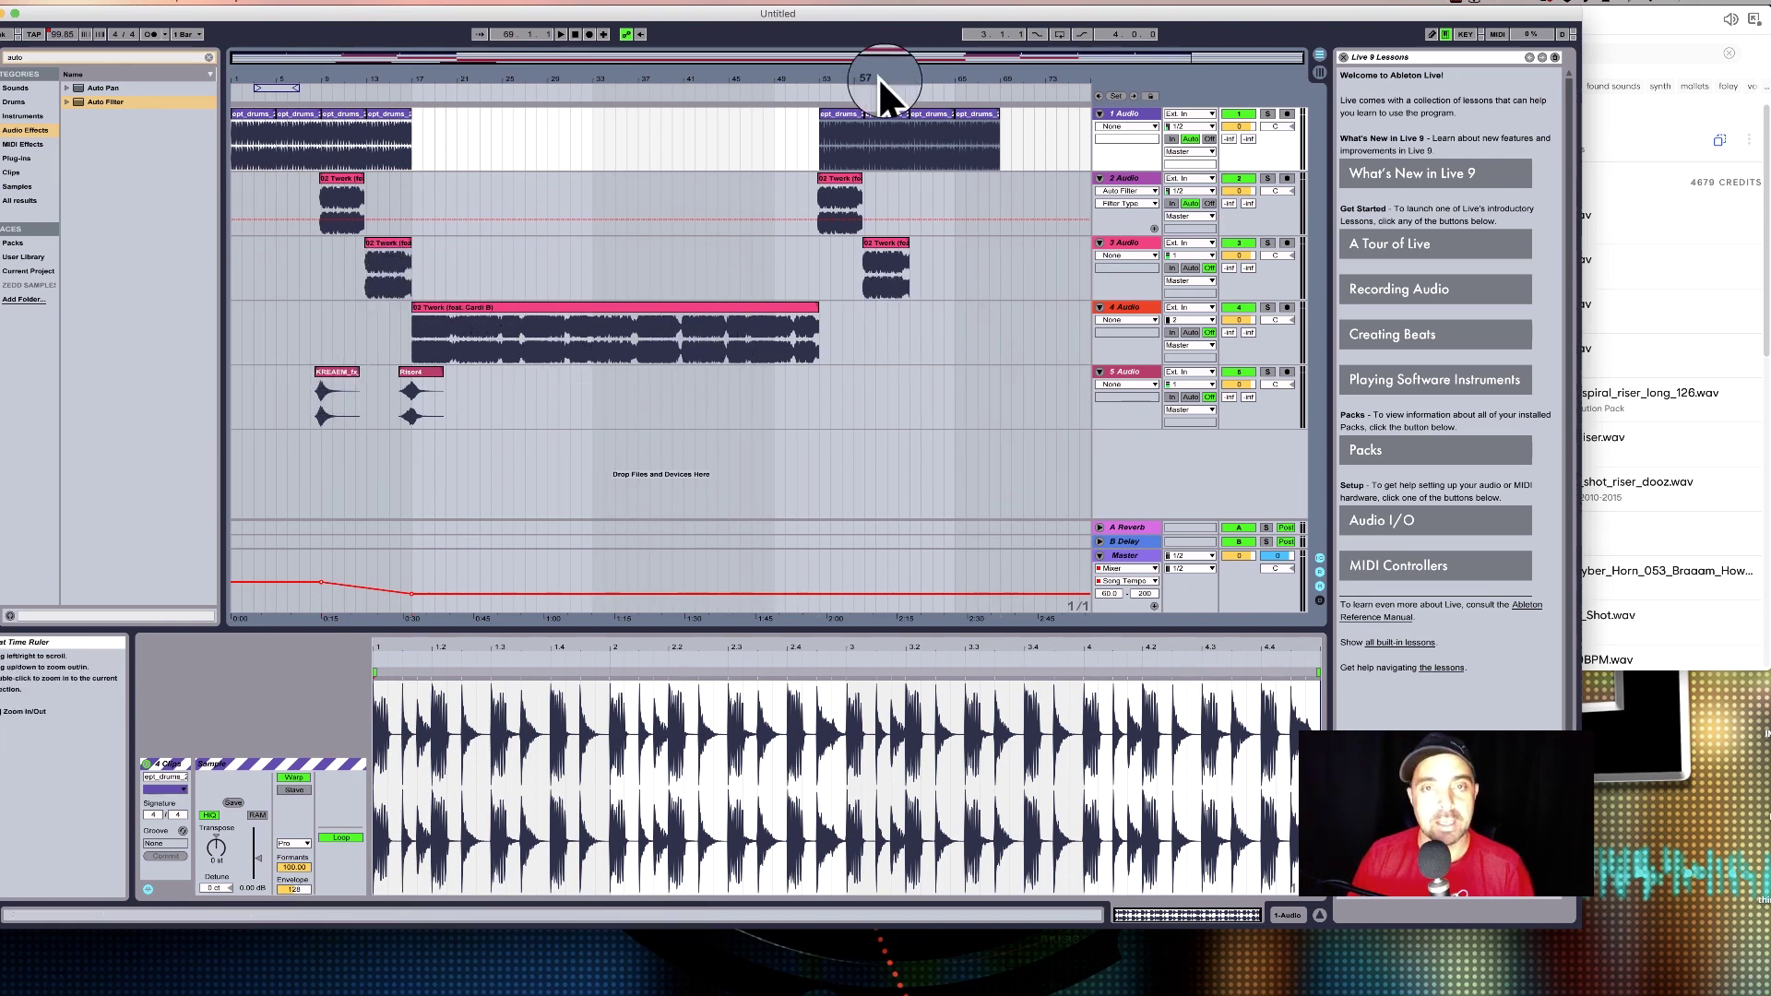
Add song tempo breakpoints at 53.1.1 and 61.1.1, raising the bar 61 point to about 128 BPM for a ramp back up.
mouse_move(812, 73)
mouse_down()
mouse_move(833, 87)
mouse_move(779, 71)
mouse_up()
click(830, 594)
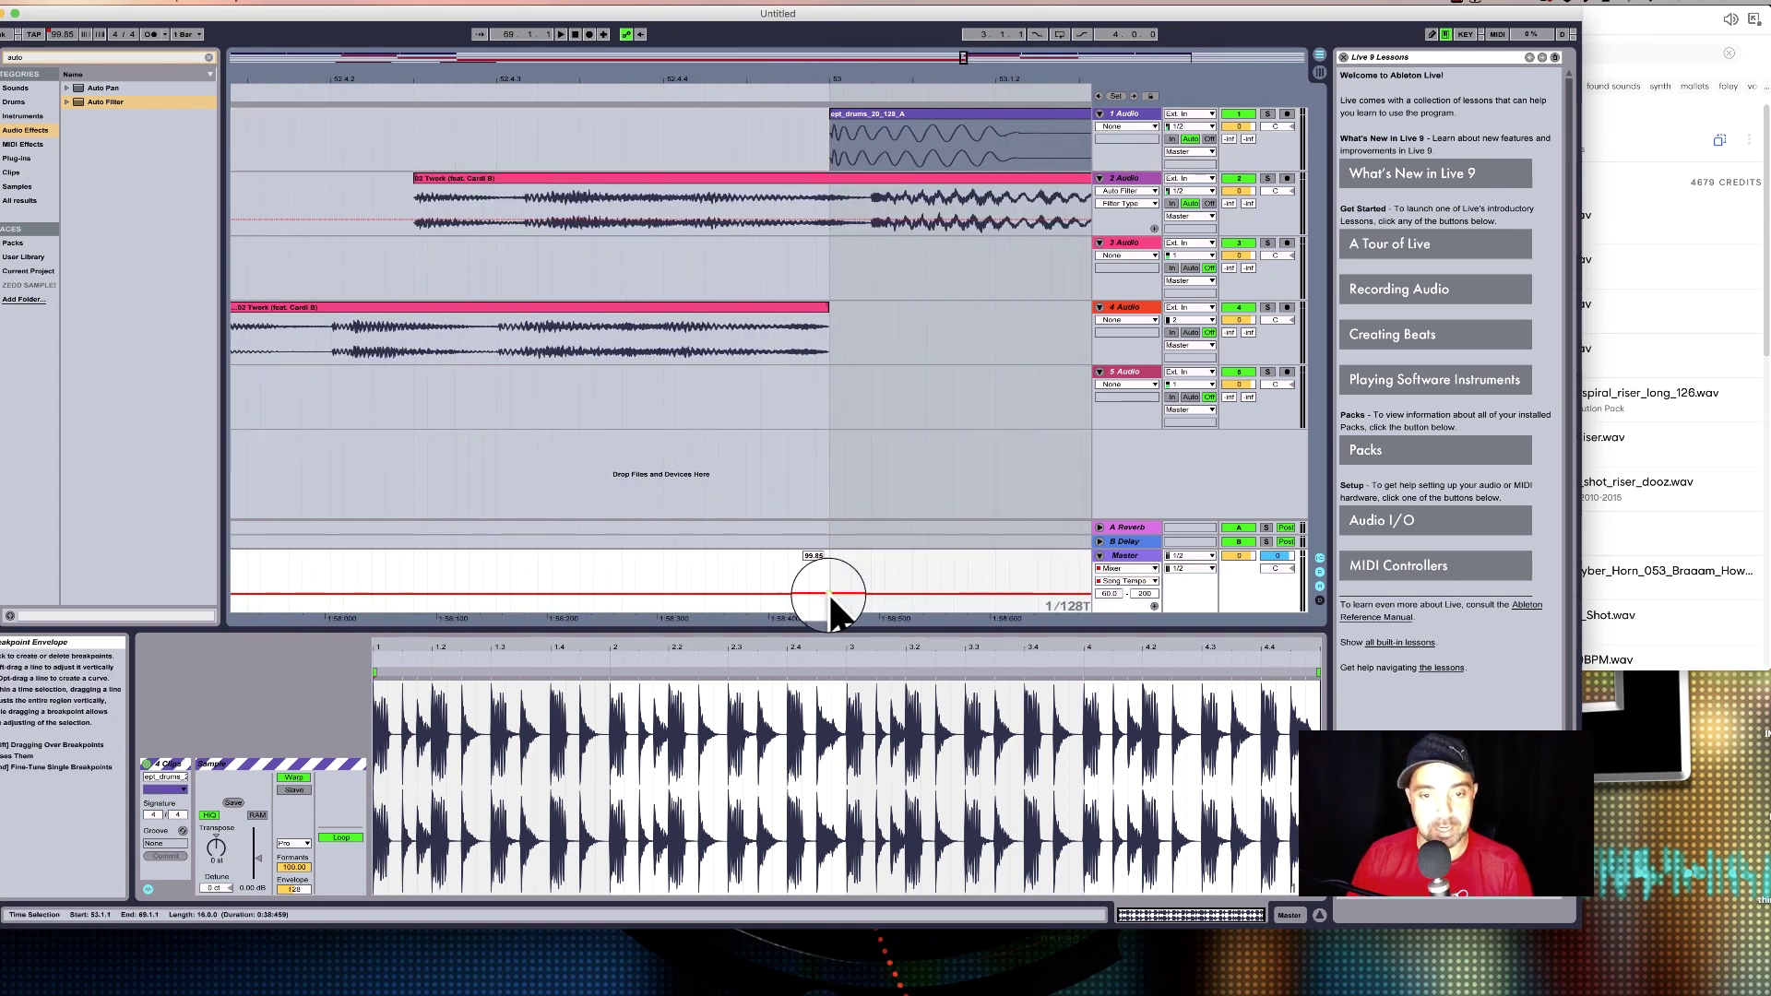
drag(897, 71, 925, 28)
scroll(782, 284, right, 8)
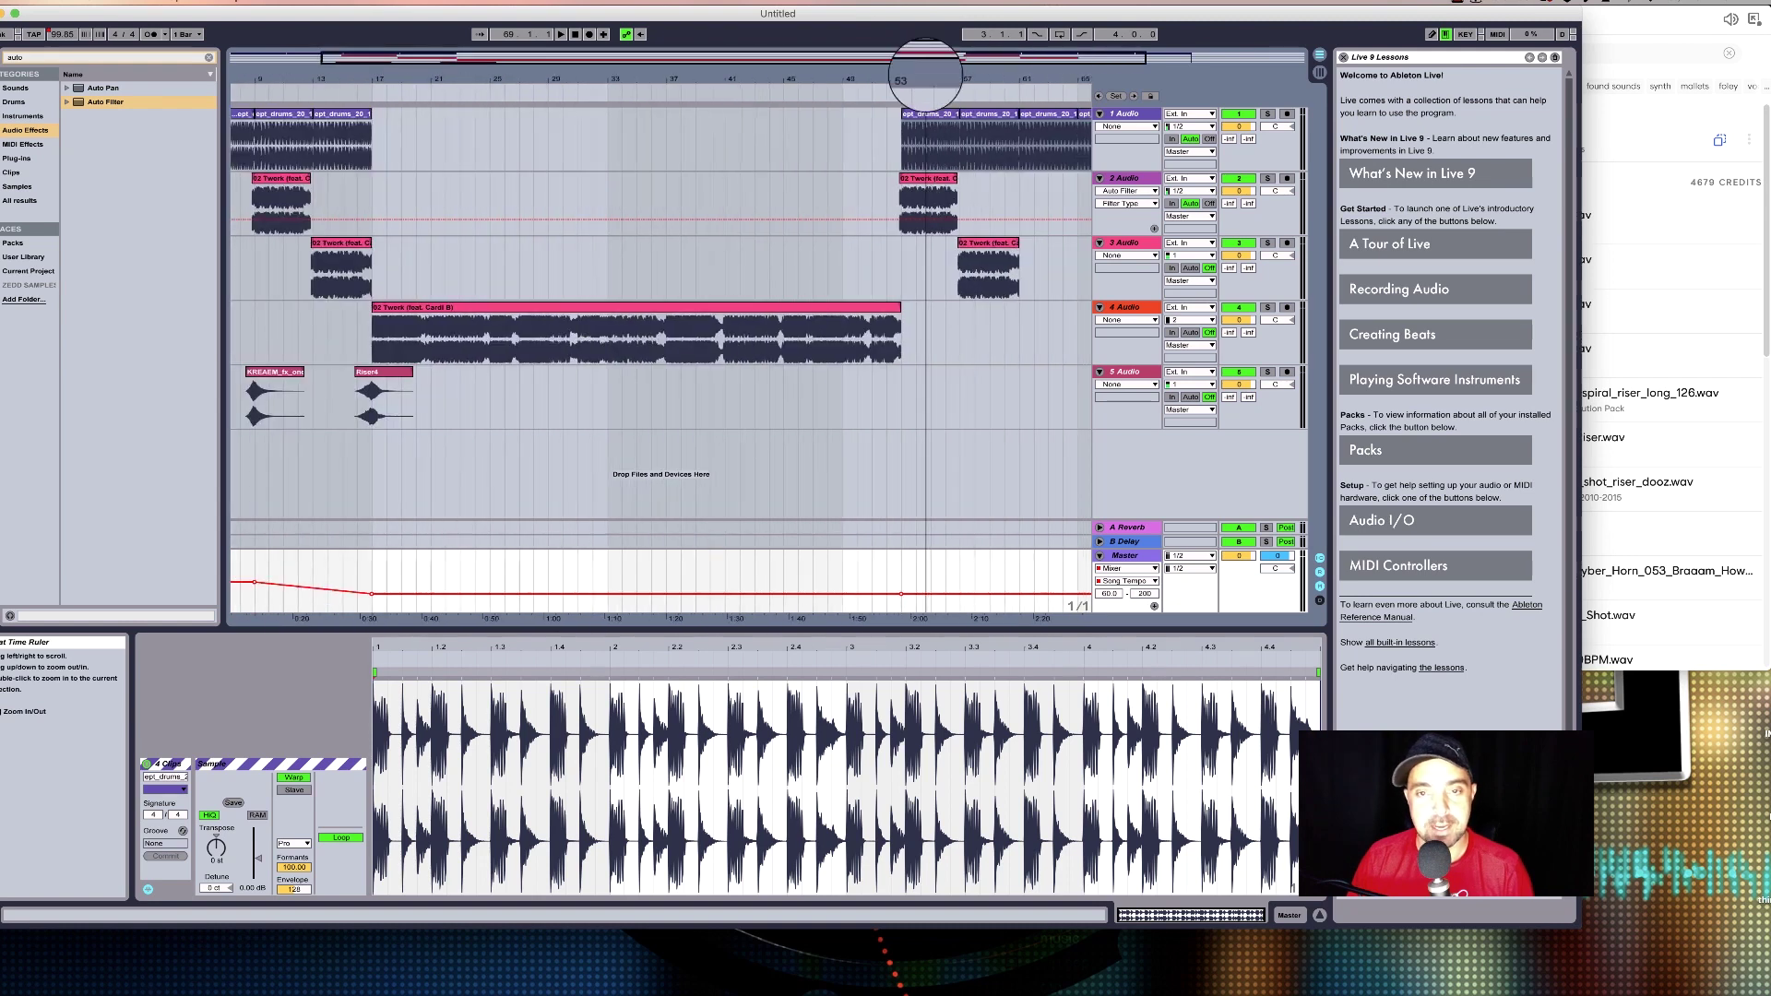
drag(1028, 80, 876, 148)
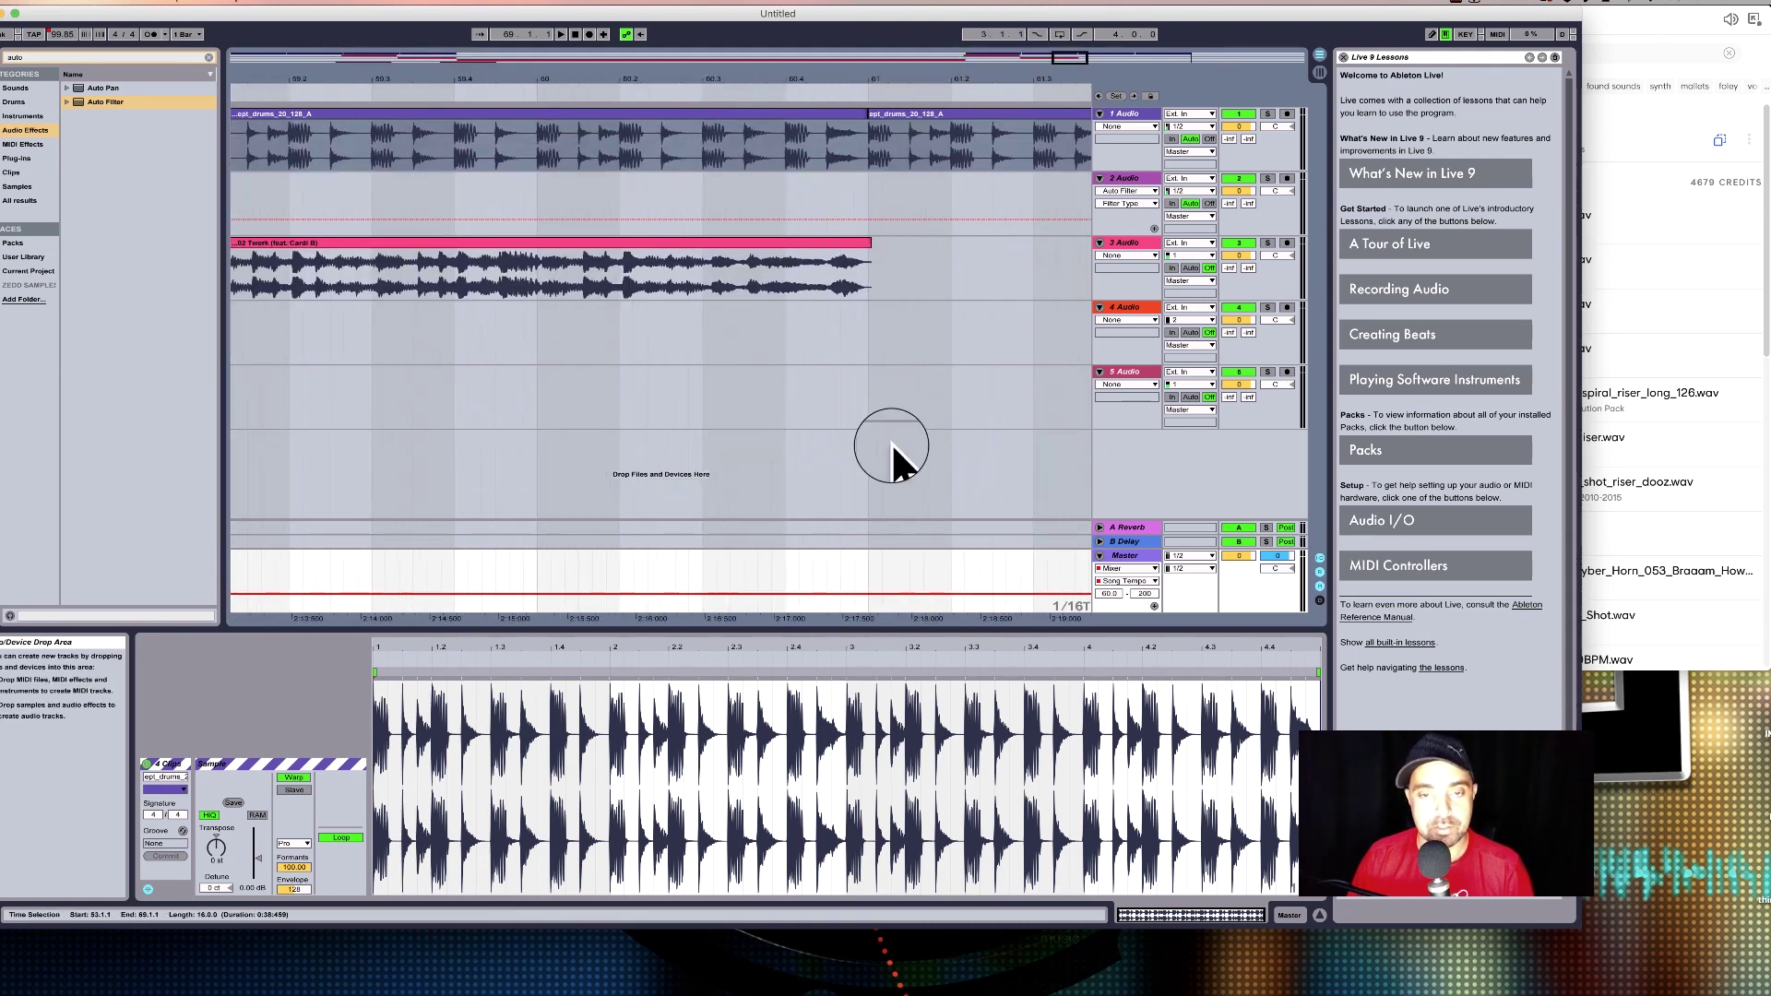
drag(871, 596, 868, 583)
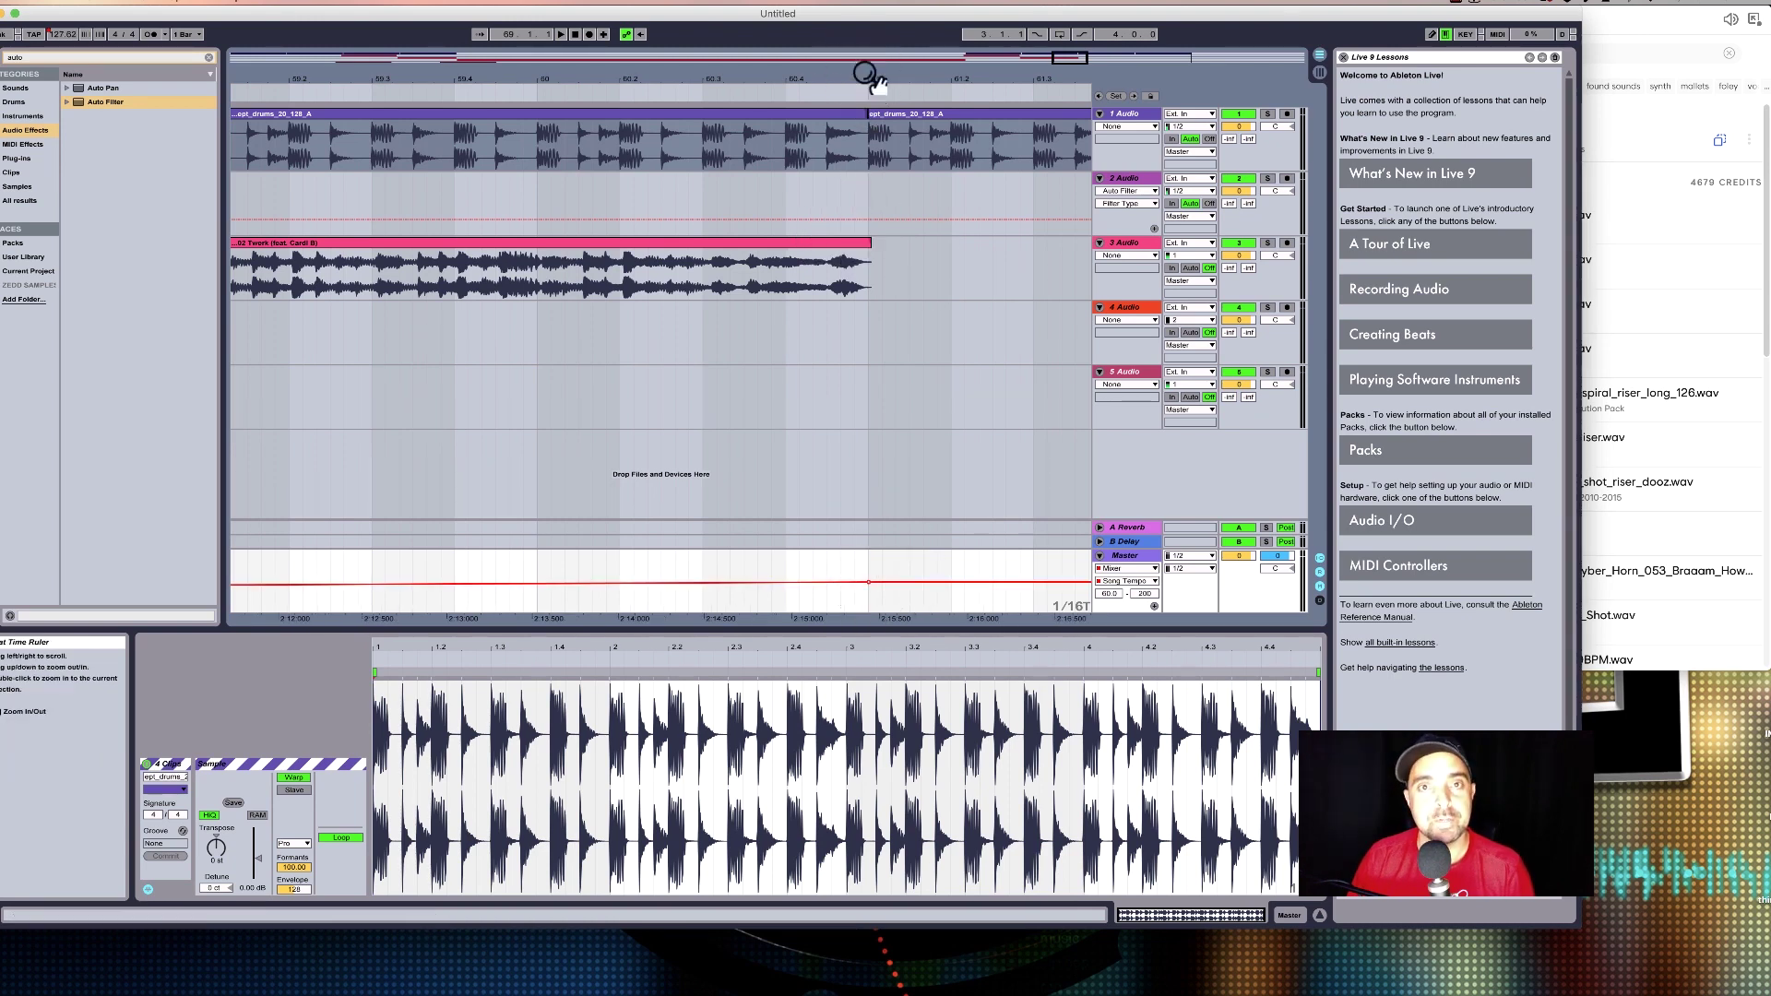
drag(866, 77, 910, 74)
Copy the KREAEM riser and Riser4 clips on the fifth track to the outro, starting around bar 50.
click(336, 383)
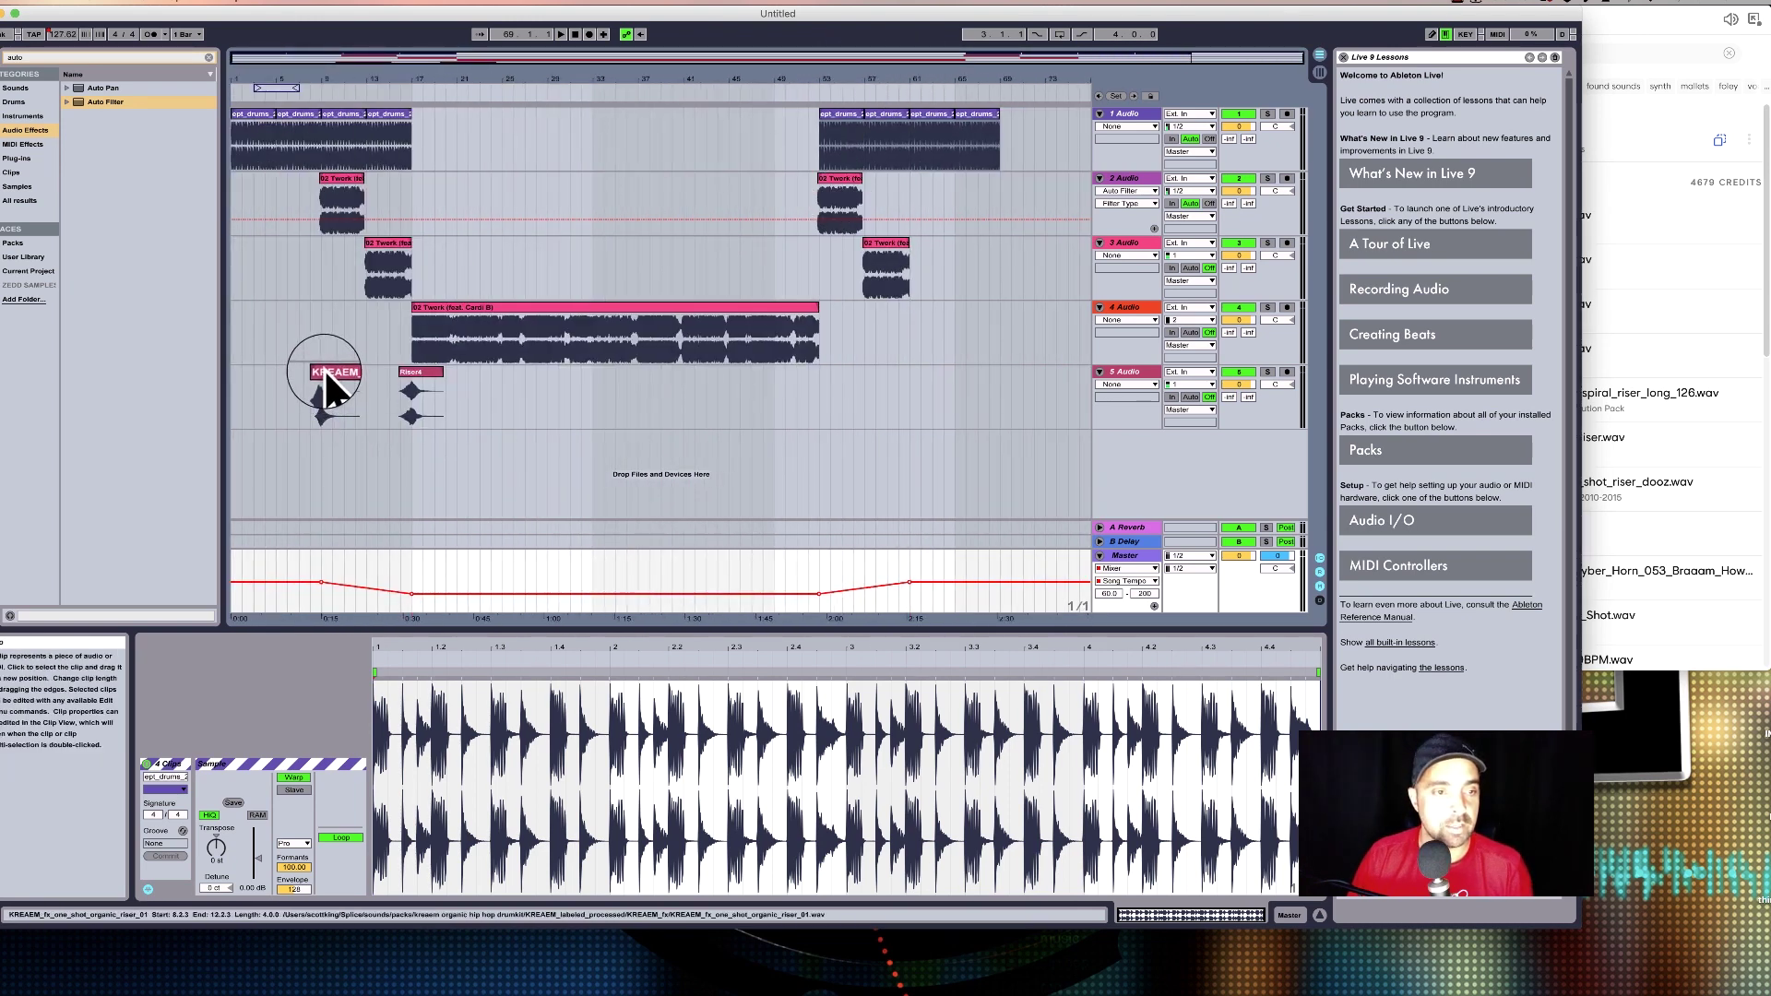
shift+click(412, 378)
click(378, 386)
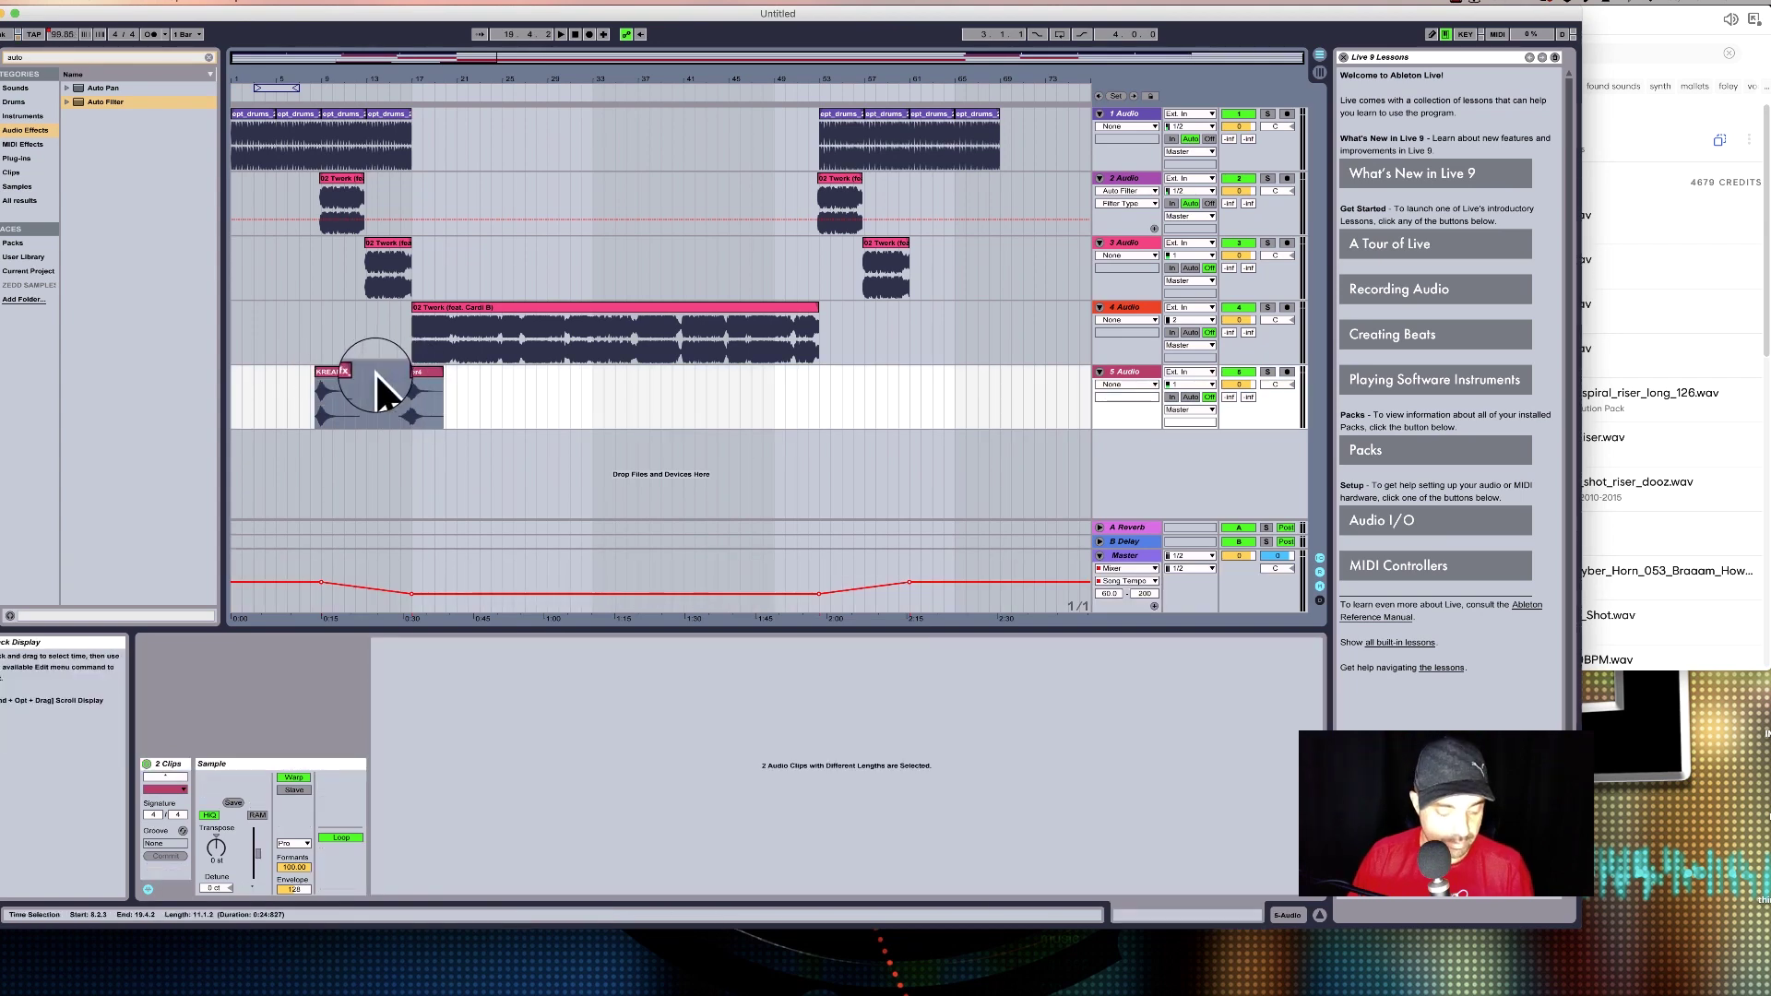
click(343, 373)
drag(335, 371, 798, 376)
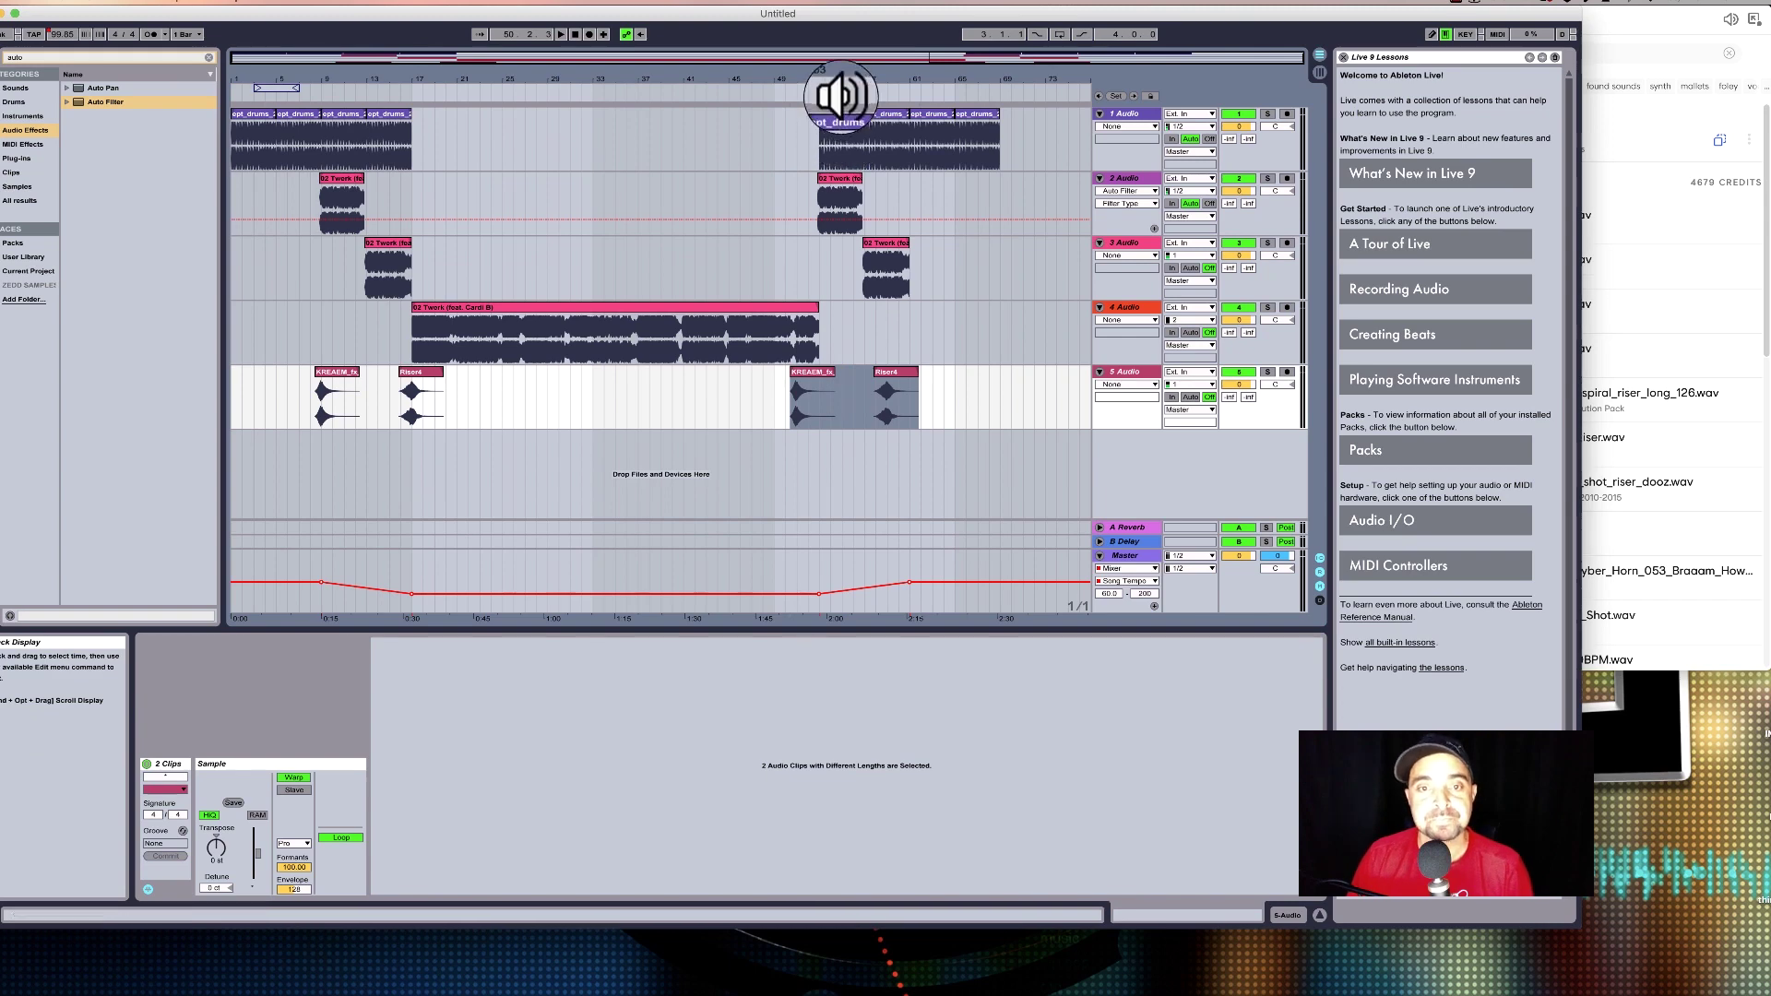
Move the copied KREAEM riser to around bar 63 and the copied Riser4 clip to start at 51.4.2.
drag(842, 79, 818, 378)
click(856, 351)
drag(794, 81, 811, 245)
drag(832, 376, 814, 374)
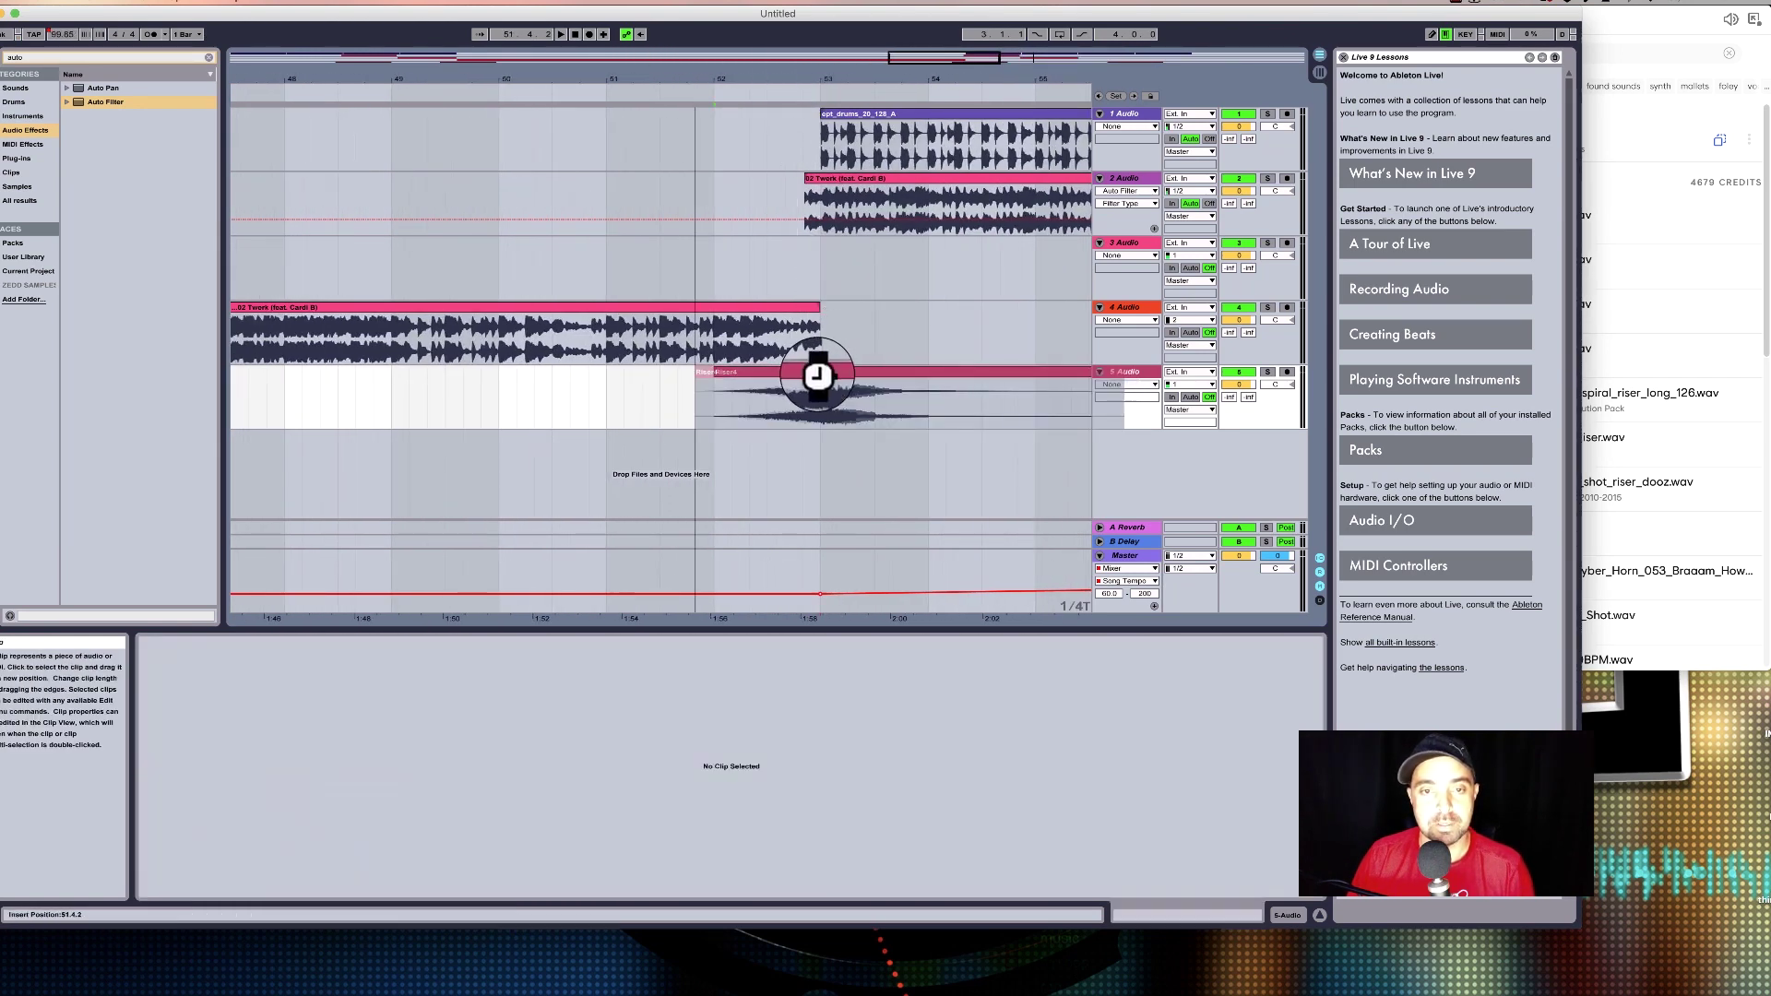
Move the copied KREAEM riser to just before bar 61 so its peak meets the end of the second outro clip.
drag(855, 81, 853, 37)
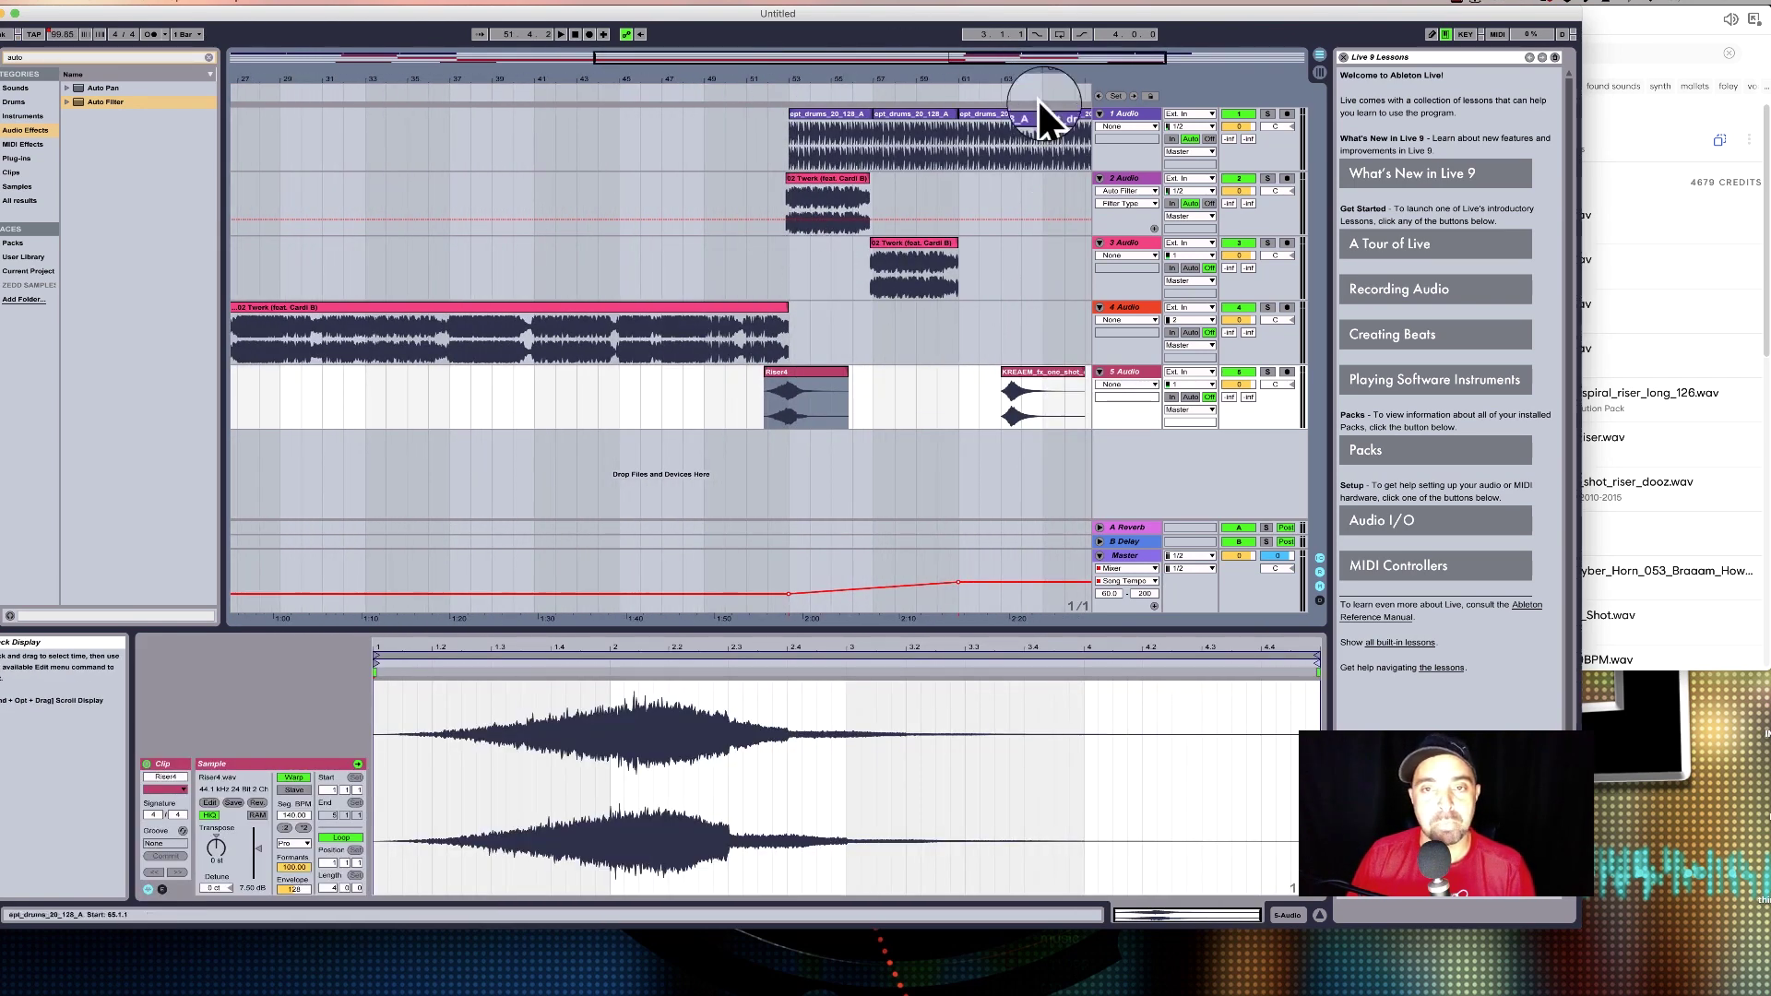
drag(1007, 81, 780, 371)
click(766, 83)
drag(766, 75, 767, 37)
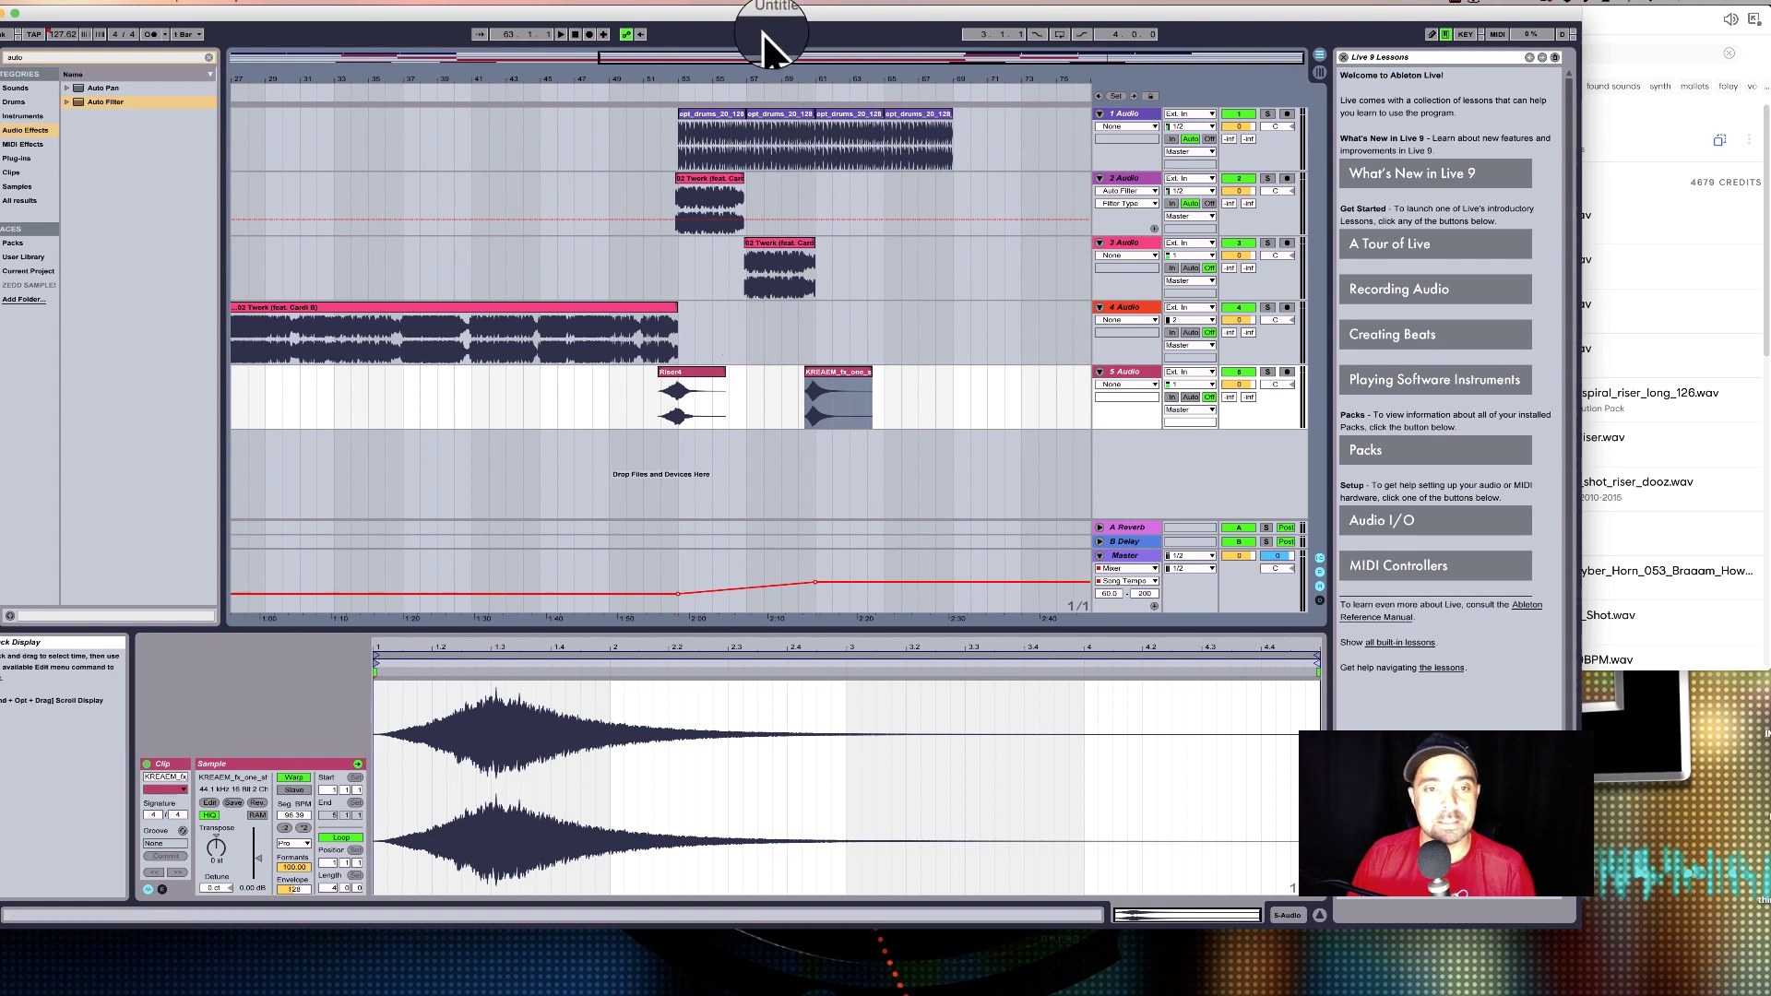
Play the transition out of the main Twerk clip from about bar 51.
click(649, 89)
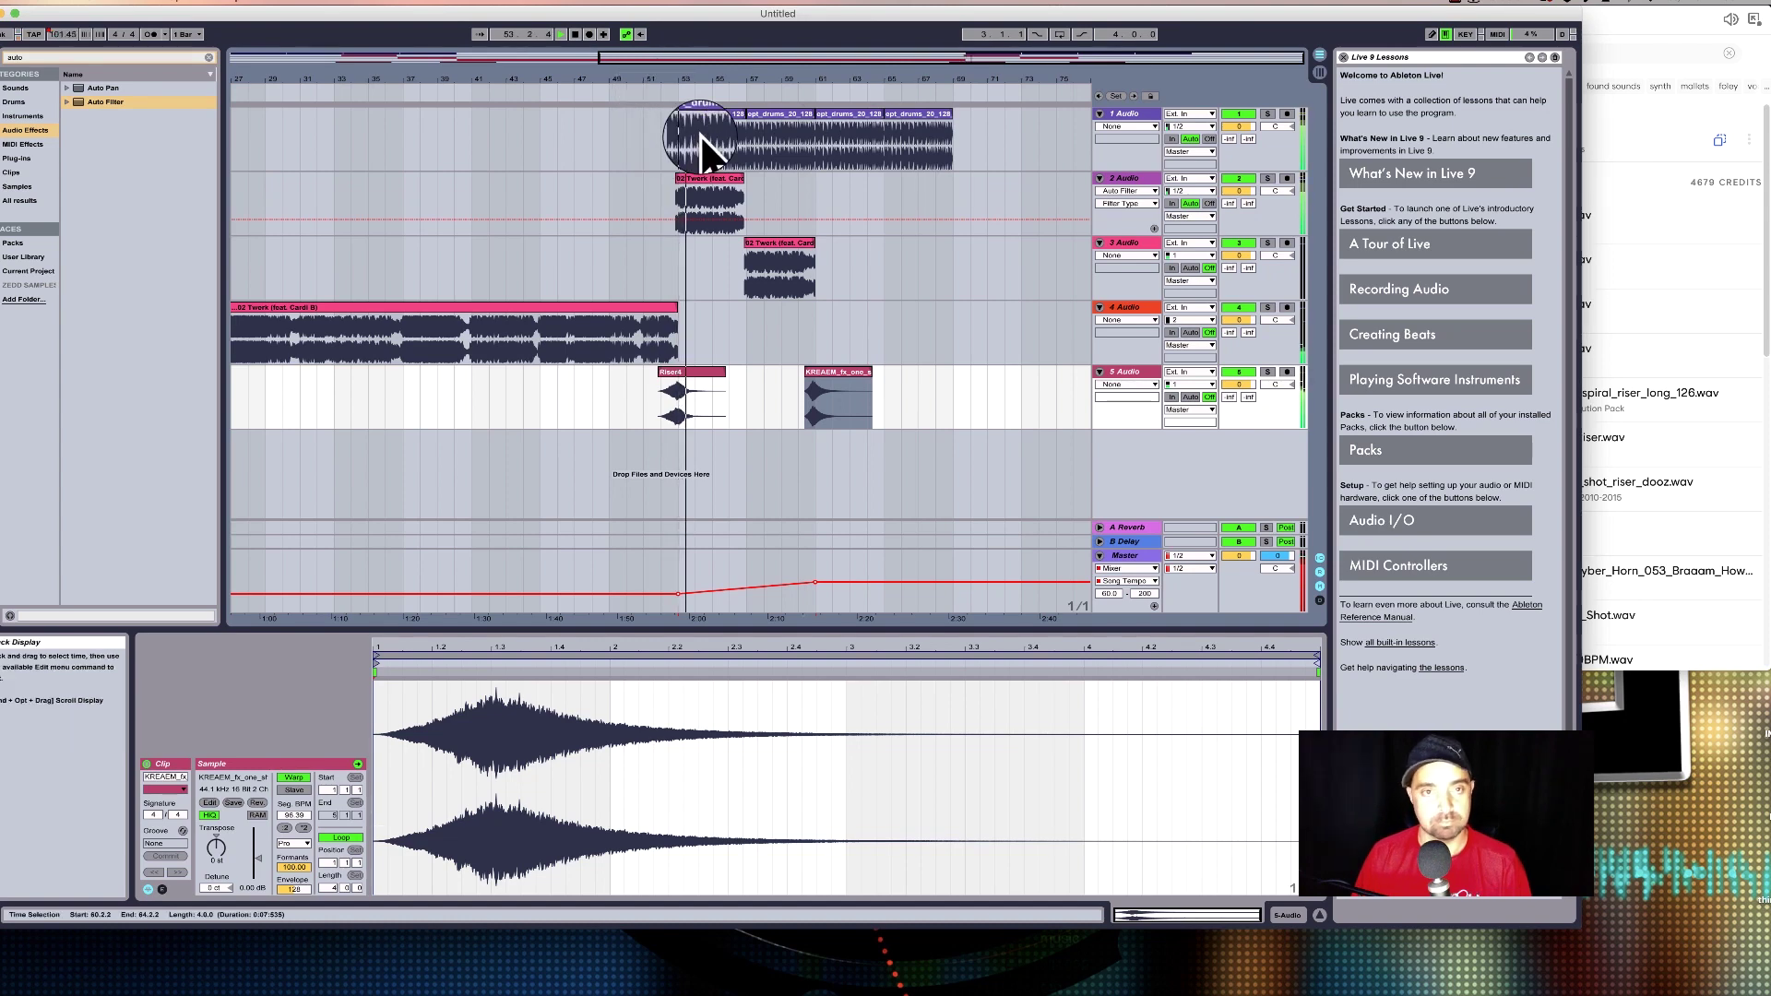
drag(680, 71, 682, 78)
click(752, 153)
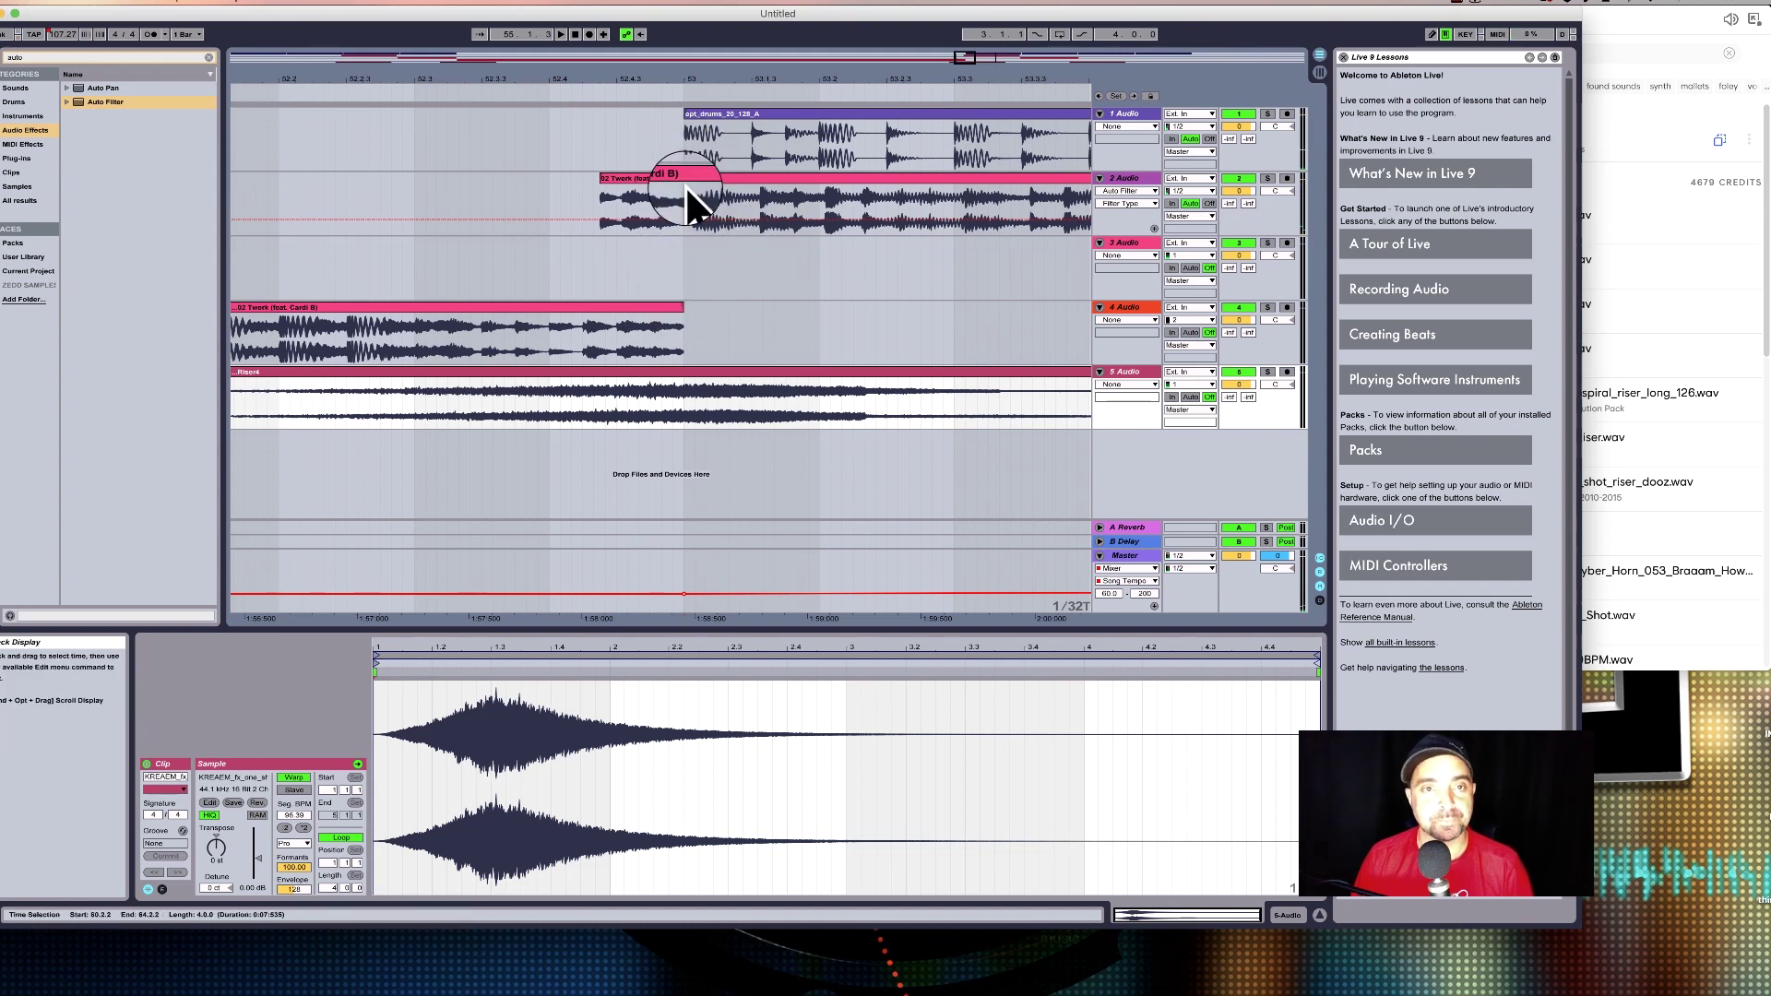
Examine the last beats of the main Twerk clip's waveform around 52.4 and play the join with the outro from there.
click(647, 306)
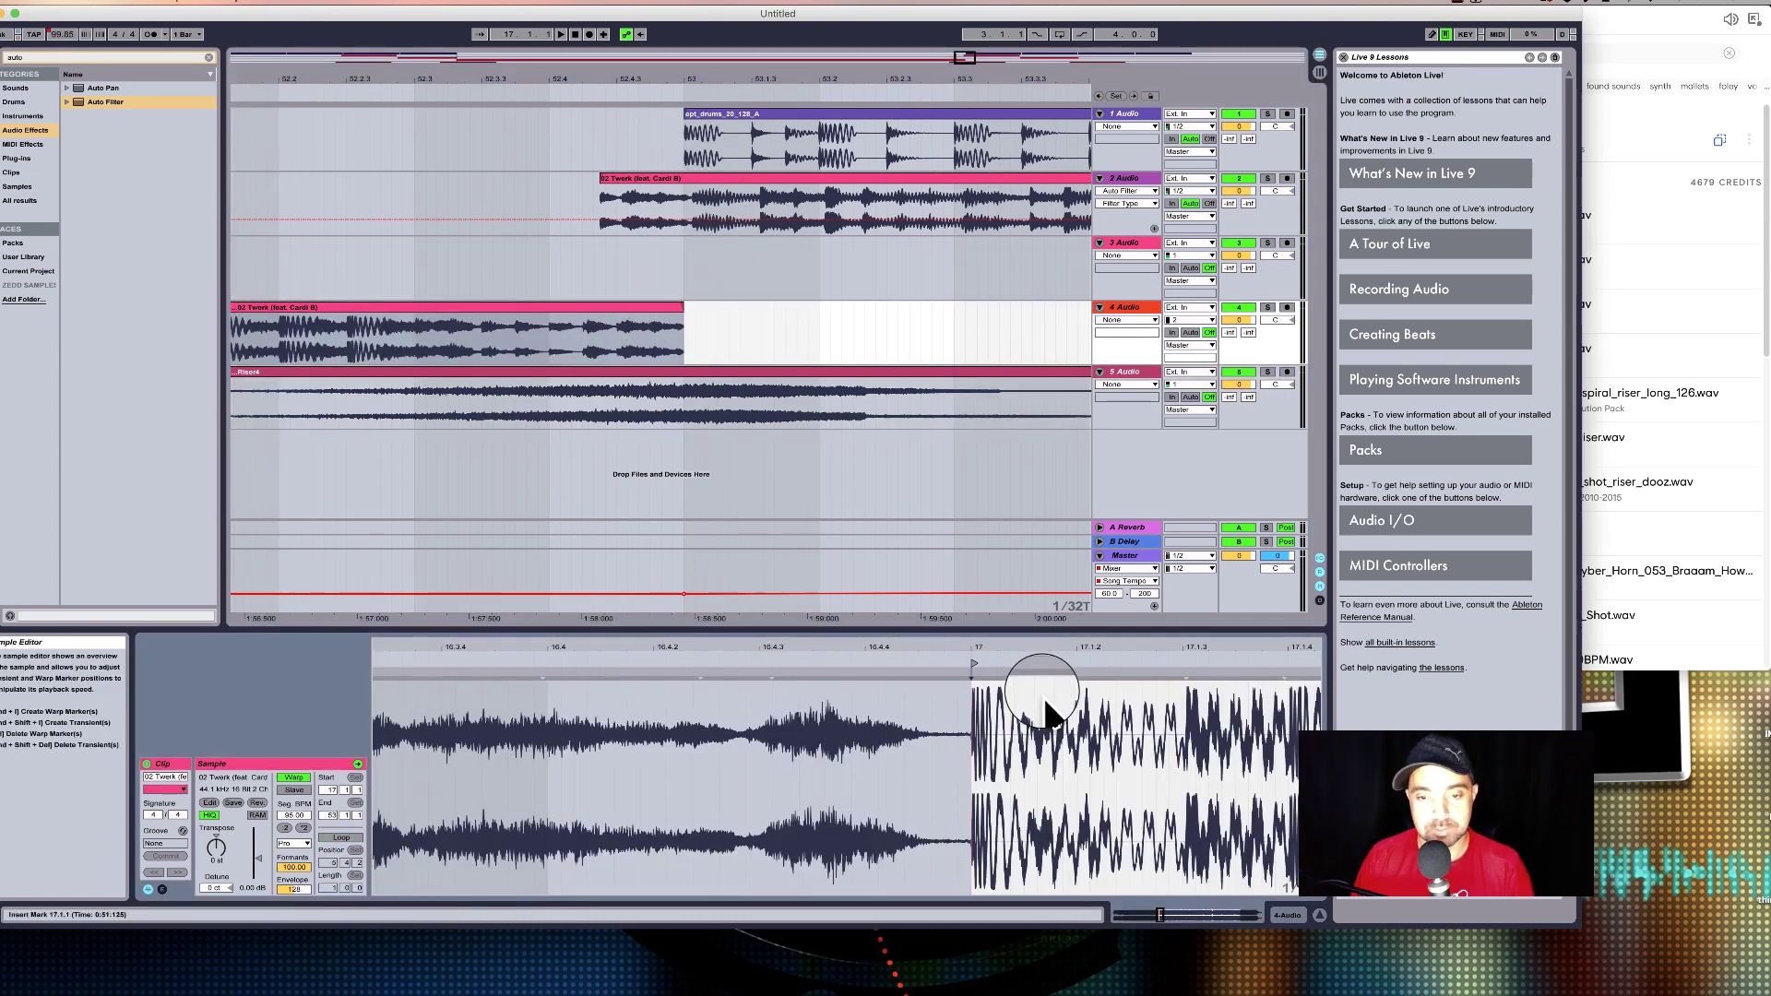
drag(1021, 643, 1022, 516)
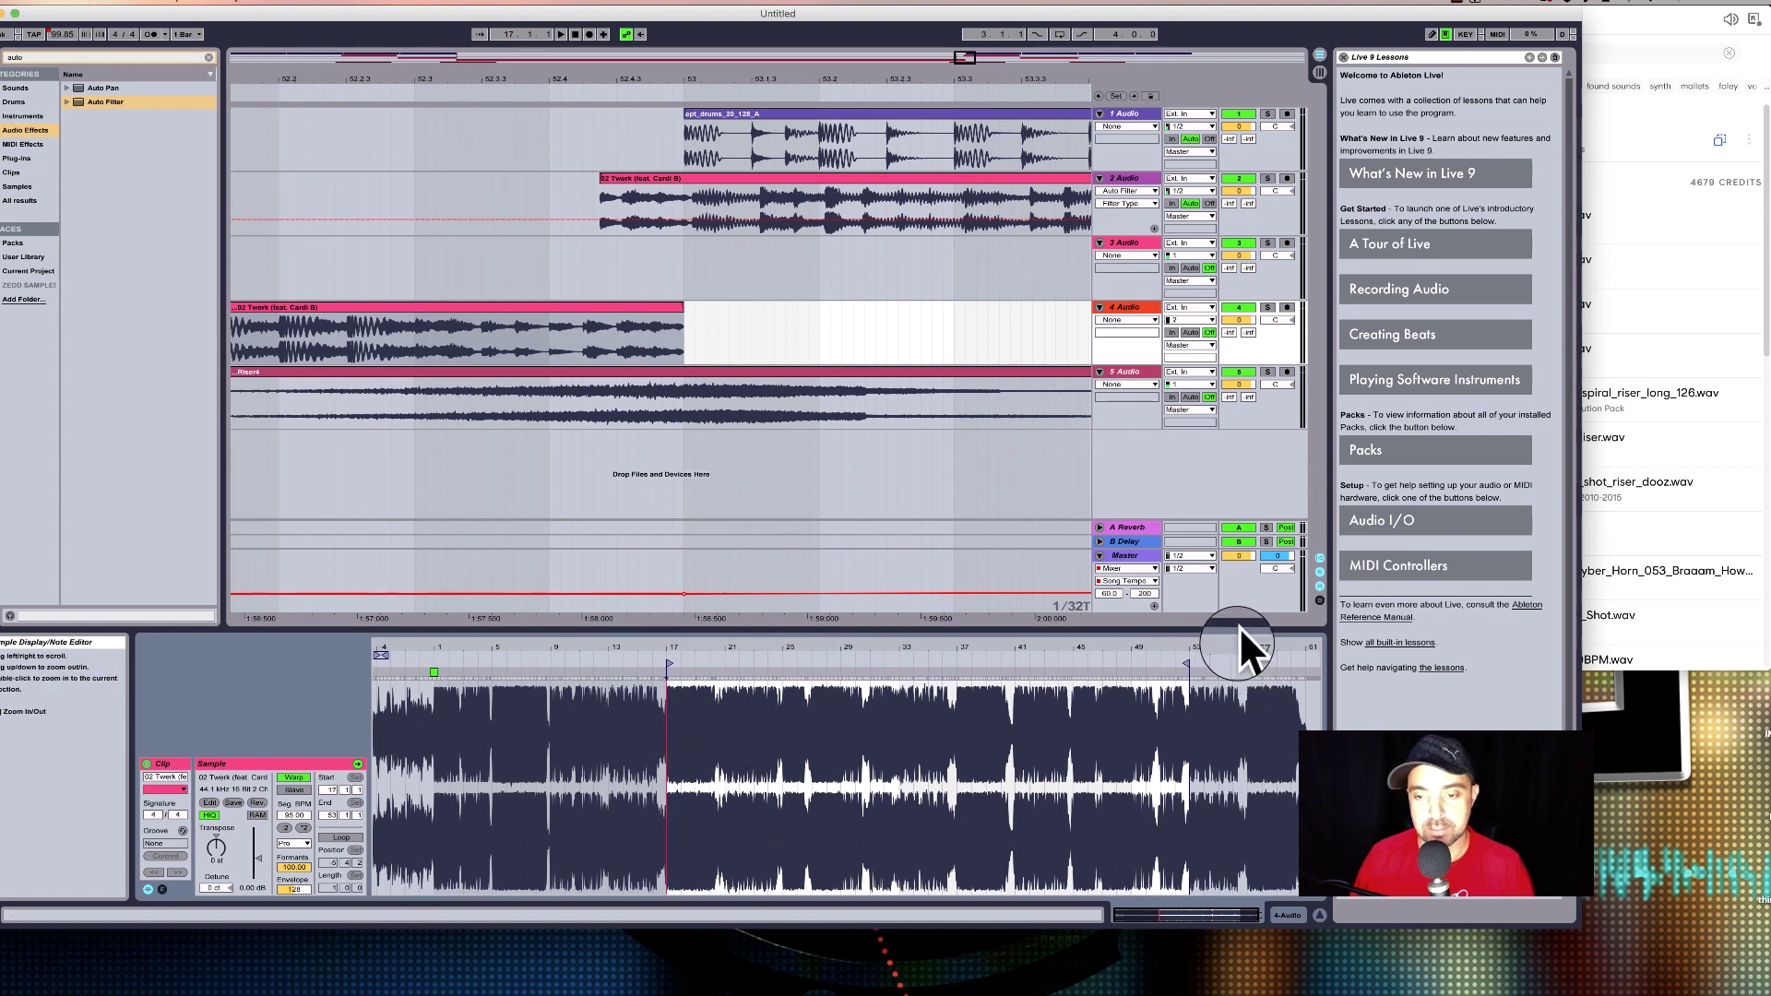
drag(1188, 646, 1233, 640)
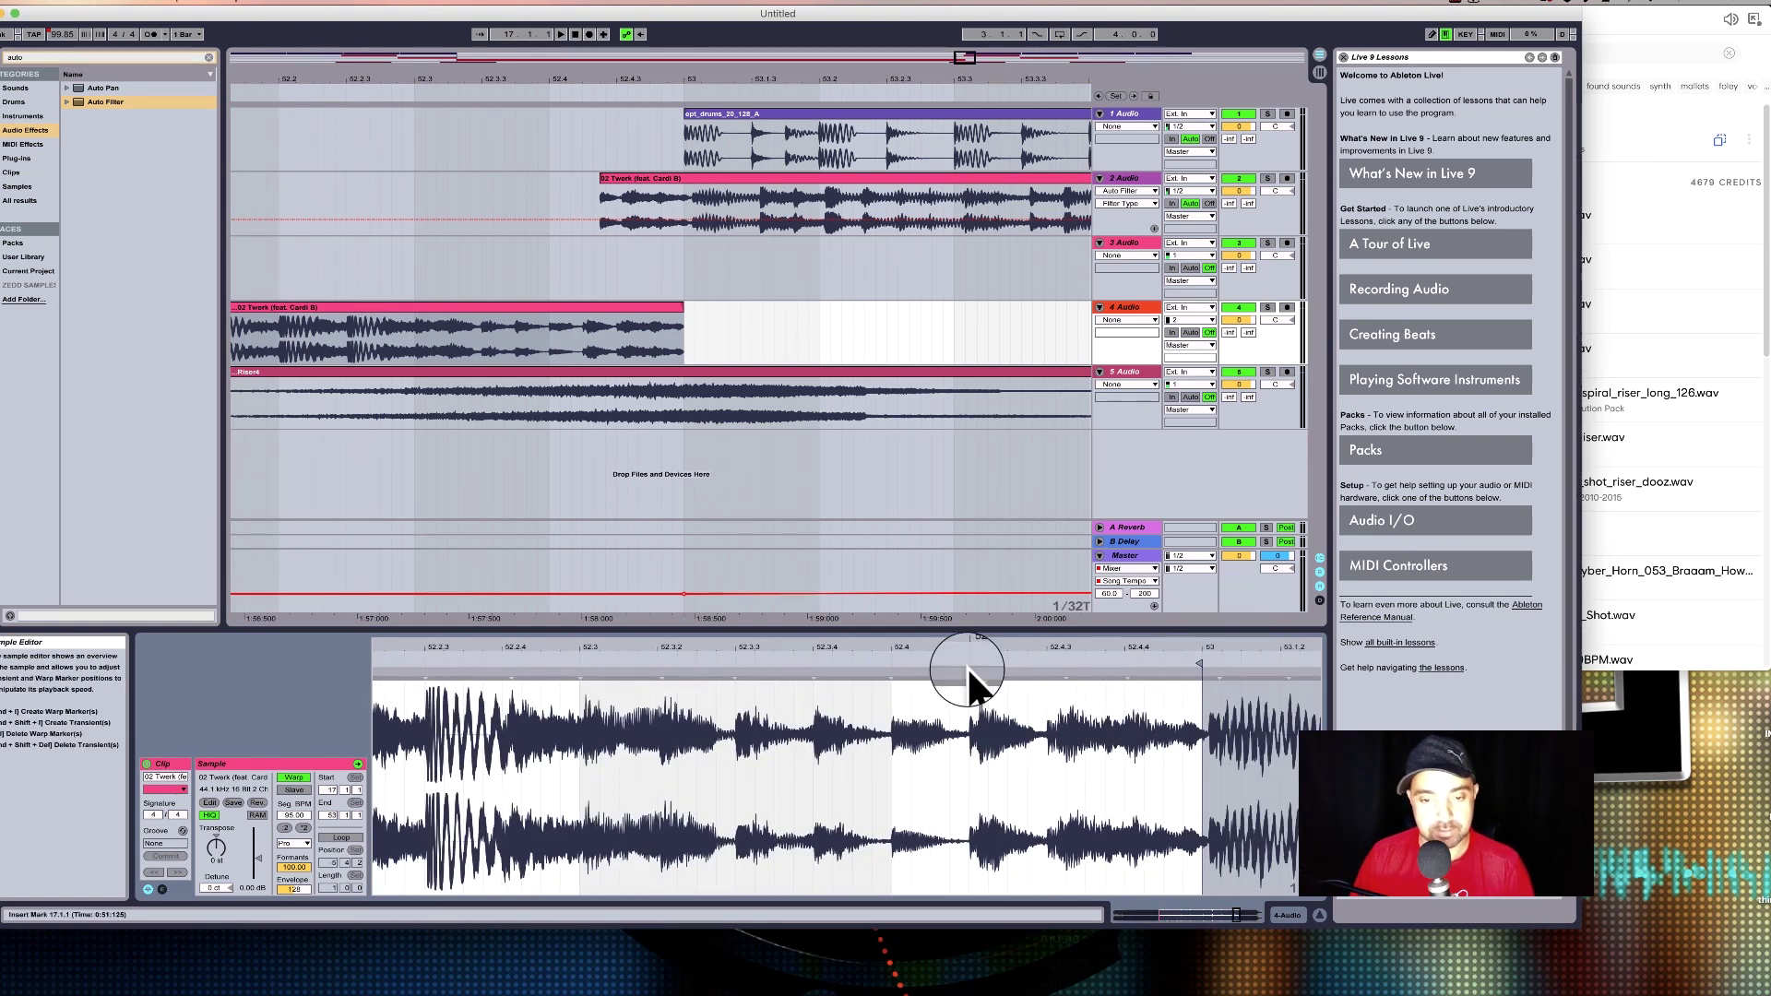
mouse_move(887, 648)
mouse_down()
mouse_move(889, 705)
mouse_move(895, 676)
mouse_up()
click(892, 674)
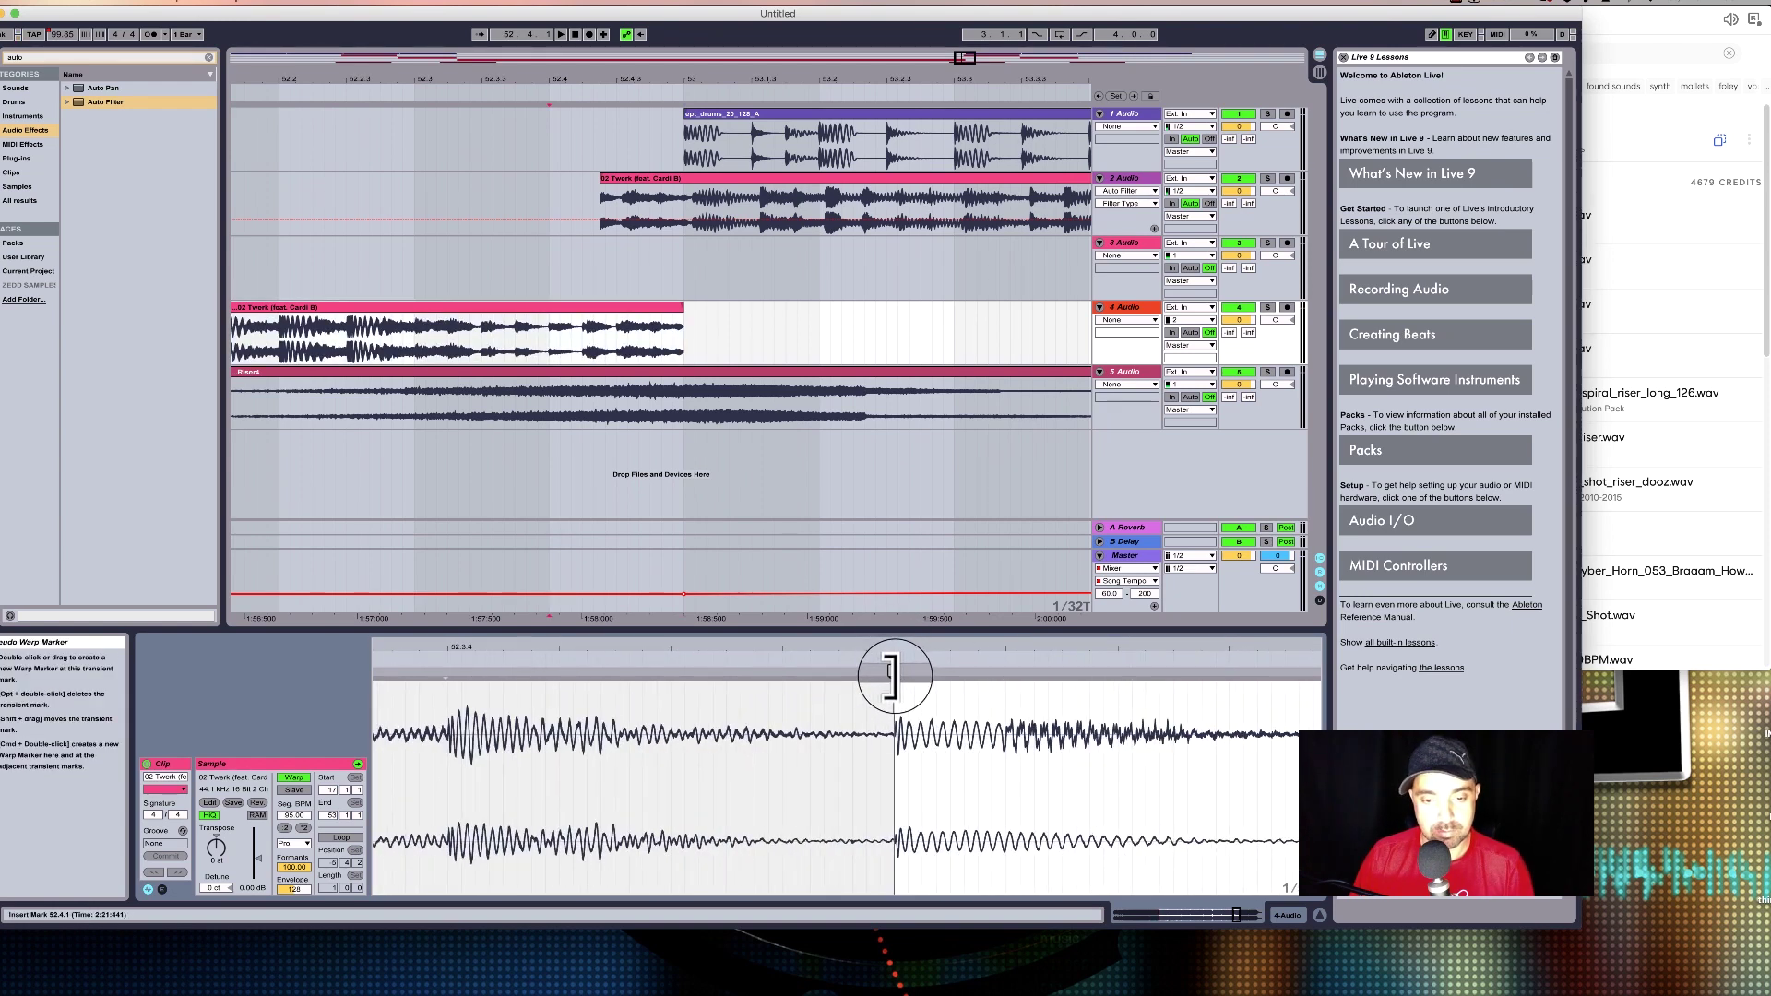
click(534, 86)
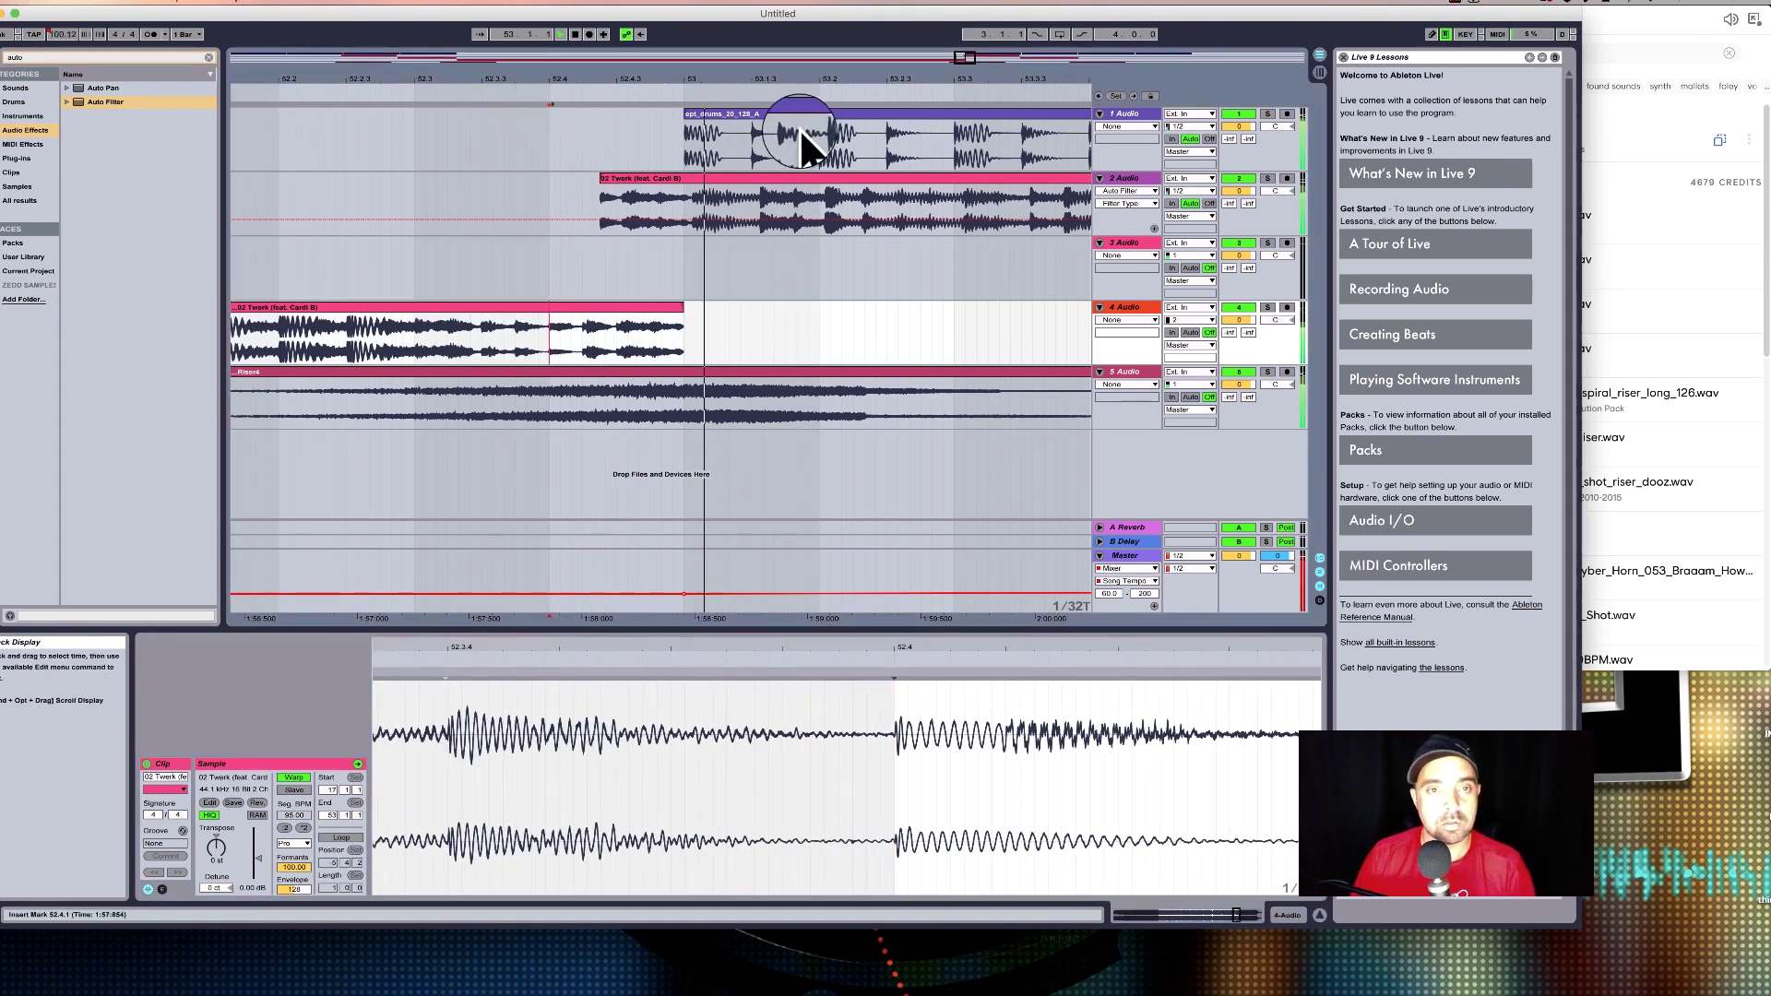
key(space)
Trim the start of the outro Twerk clip on the second track to 53.1.1, in line with the drum loop.
click(677, 176)
drag(680, 81, 680, 120)
mouse_move(723, 179)
mouse_down()
mouse_move(697, 180)
mouse_move(733, 175)
mouse_up()
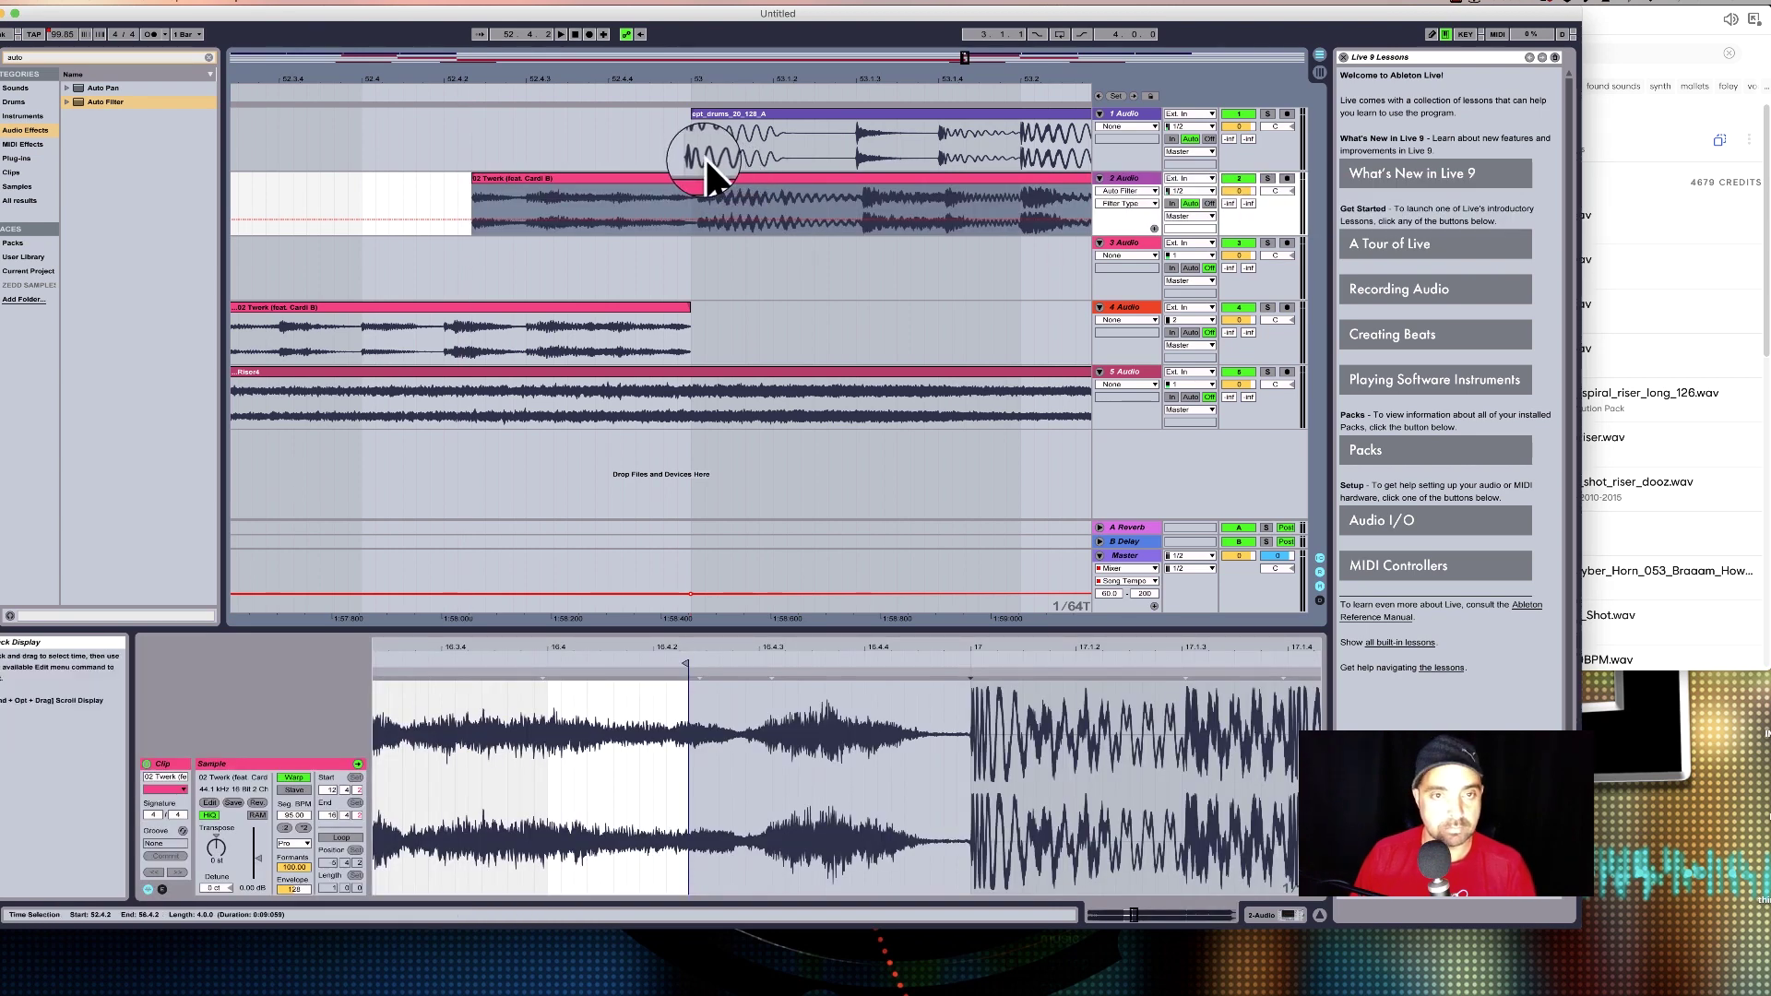
drag(479, 174, 701, 184)
drag(704, 68, 704, 79)
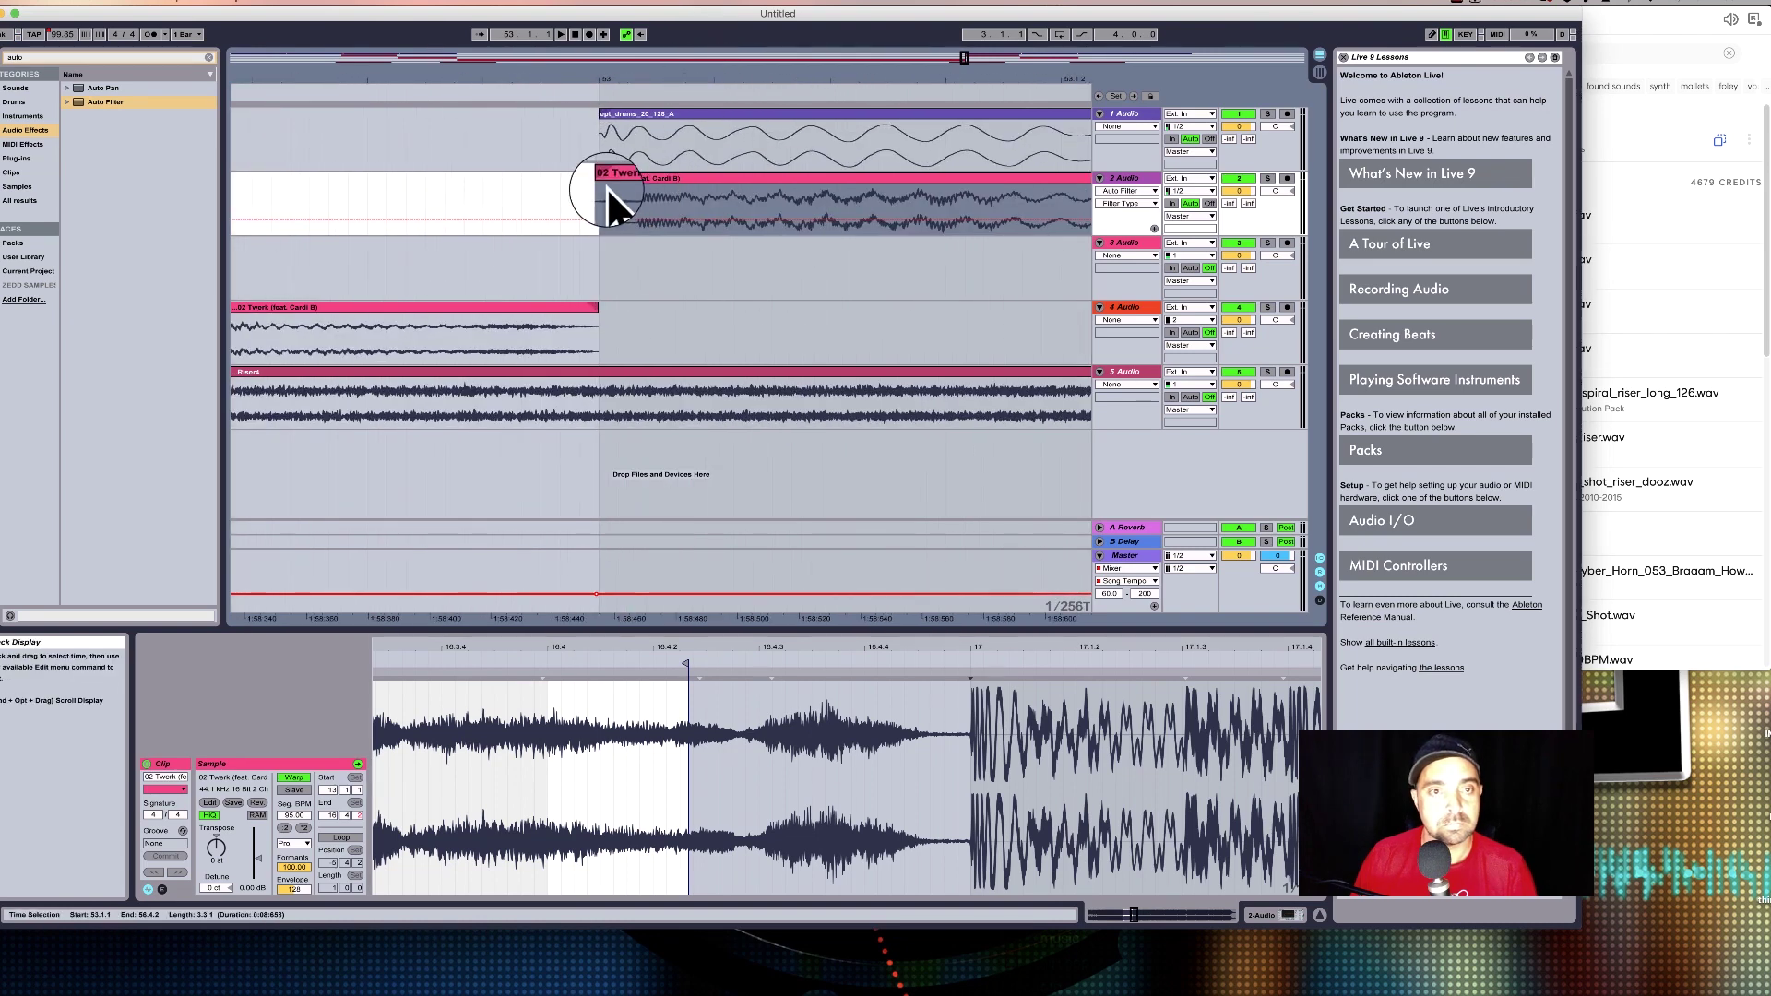
mouse_move(604, 182)
mouse_down()
mouse_move(648, 184)
mouse_move(613, 186)
mouse_up()
Try to trim the start of the second outro Twerk clip on the third track to bar 57.
drag(611, 75, 612, 37)
scroll(629, 252, right, 10)
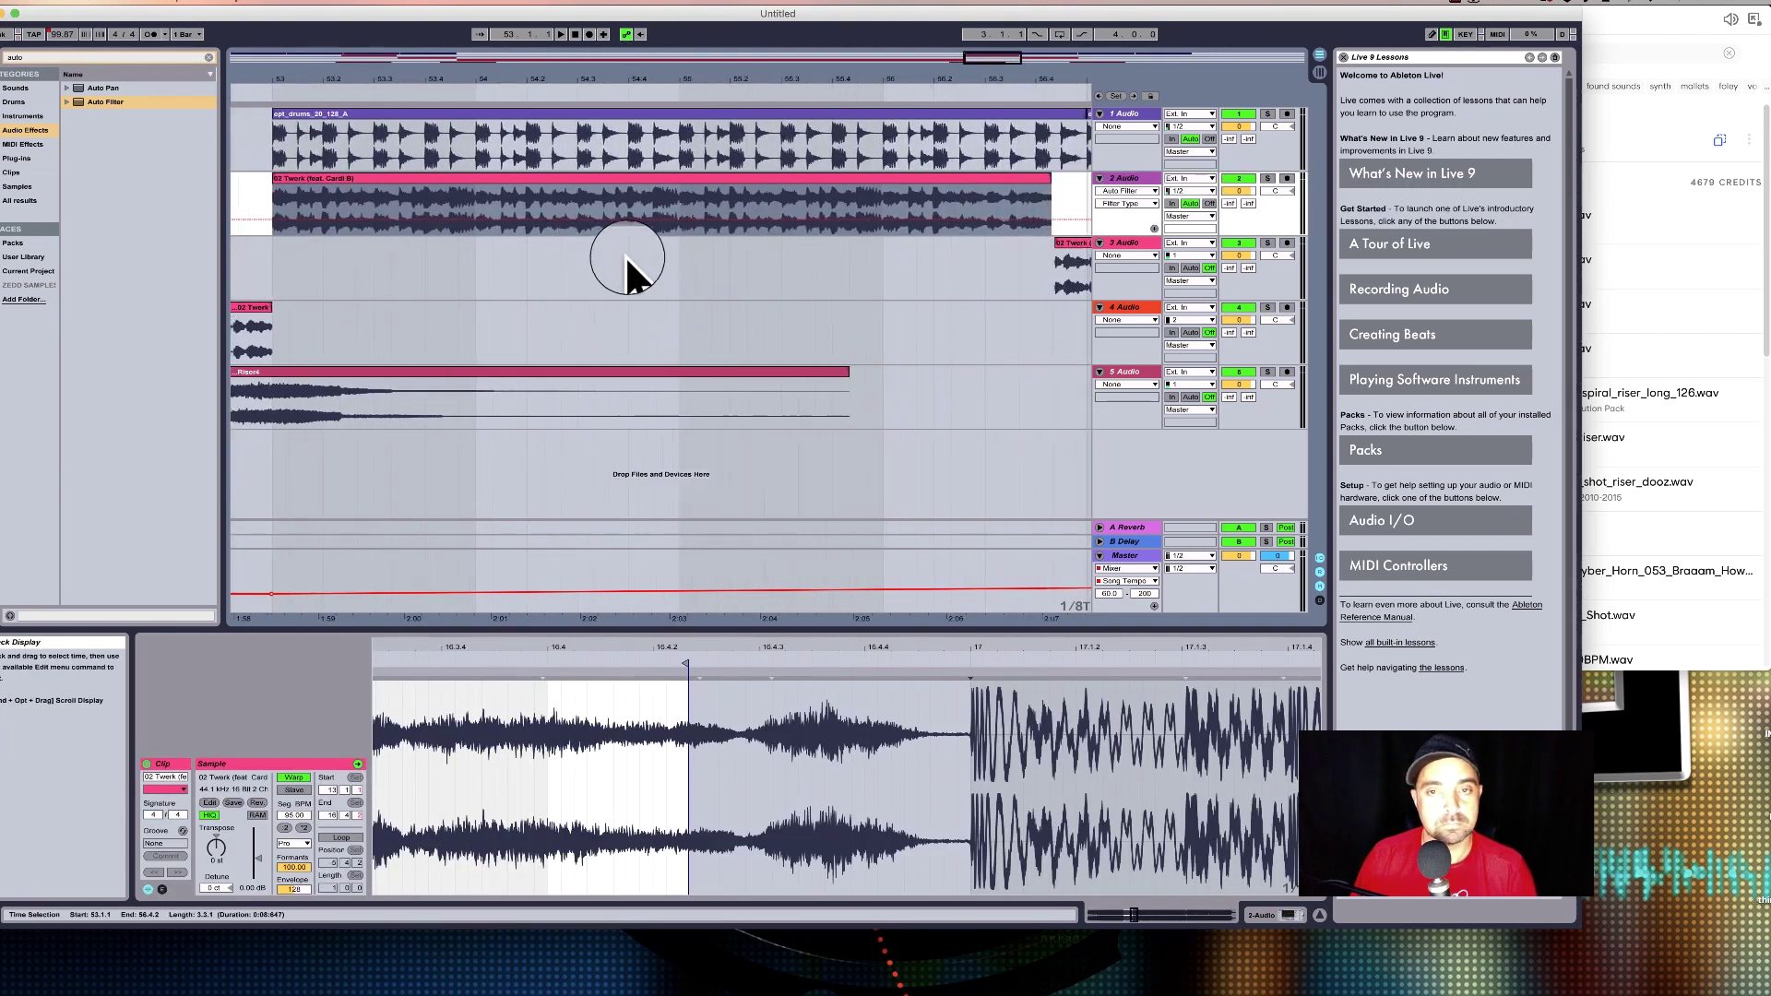
drag(766, 73, 771, 88)
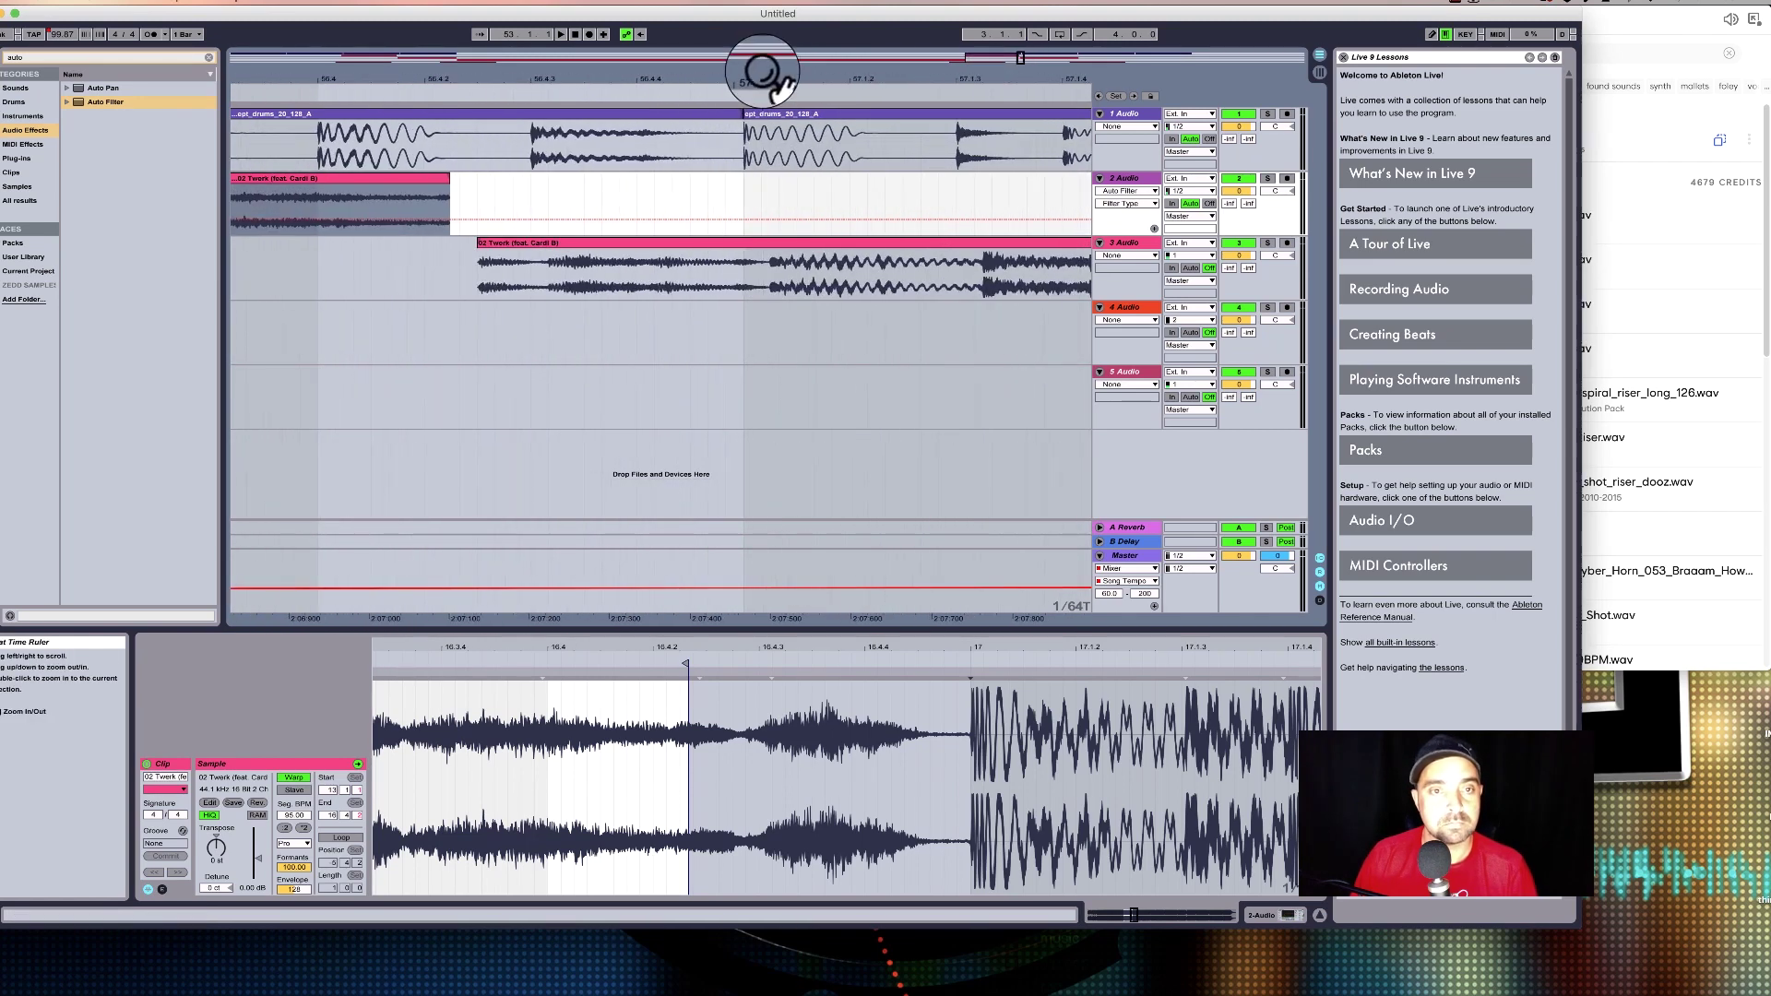
drag(482, 249, 769, 249)
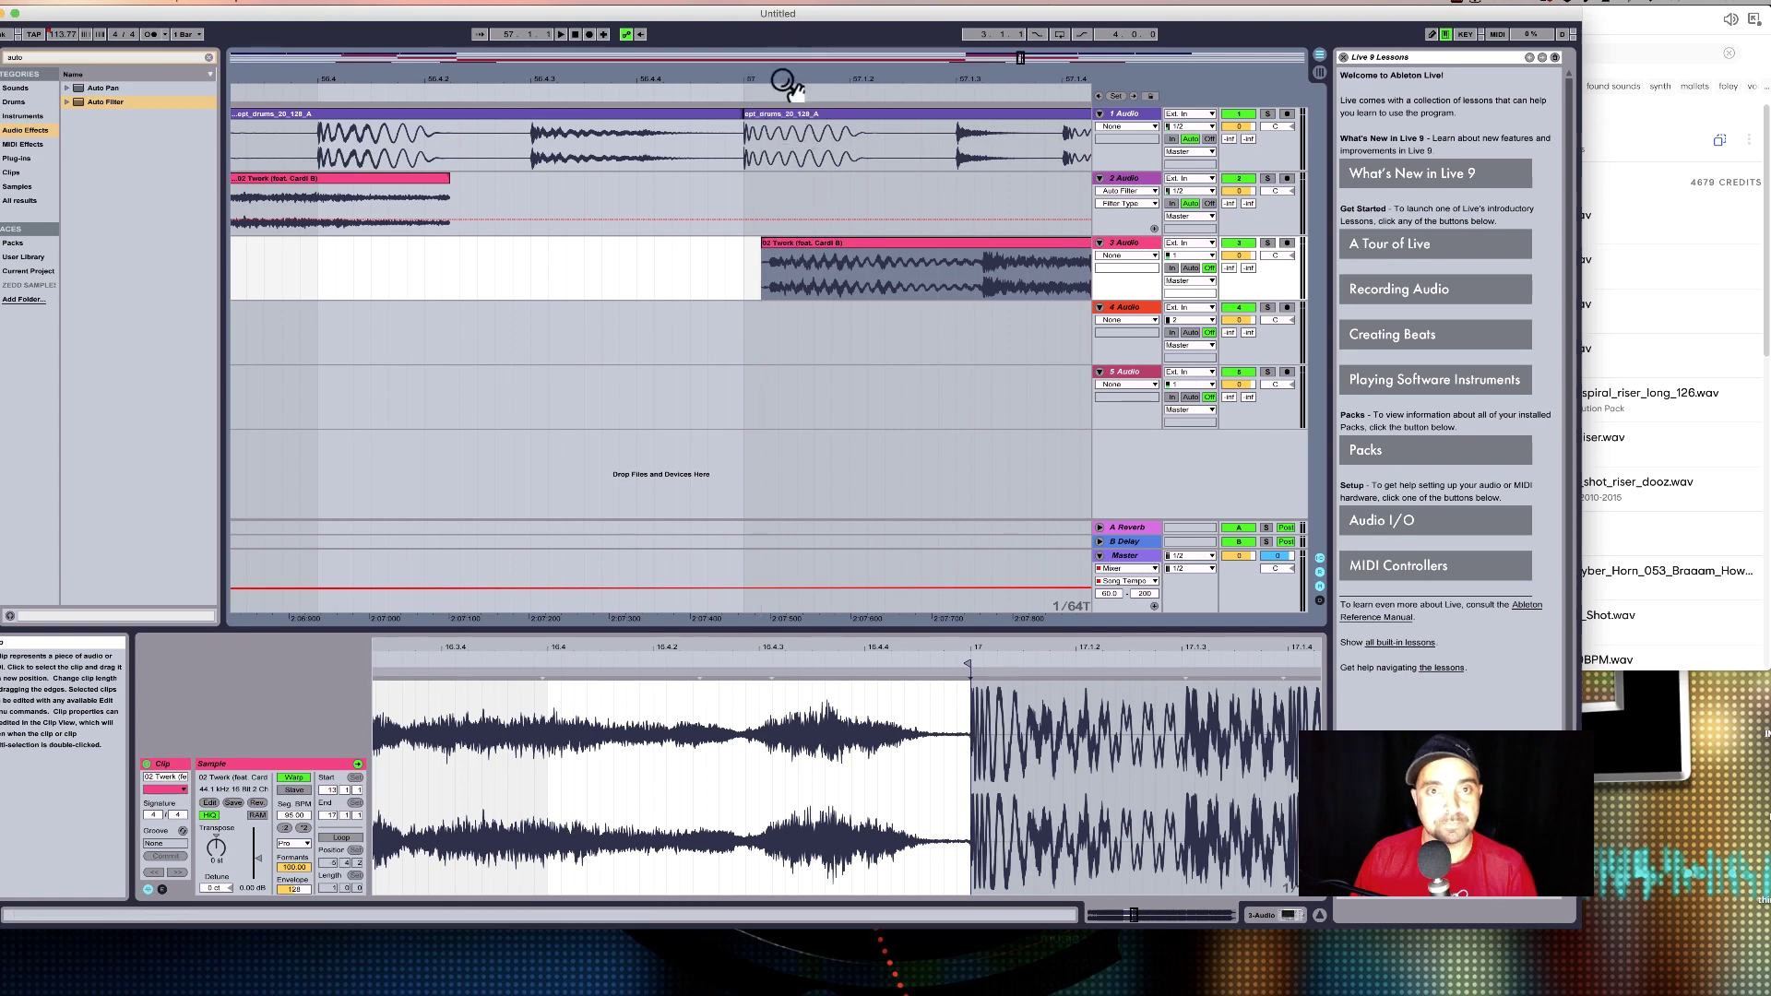
drag(782, 72, 784, 93)
drag(697, 245, 664, 276)
drag(640, 76, 640, 37)
Extend the third-track outro clip's start back to about 56.4.2 and stretch the second-track clip's end to meet it.
drag(640, 252, 501, 250)
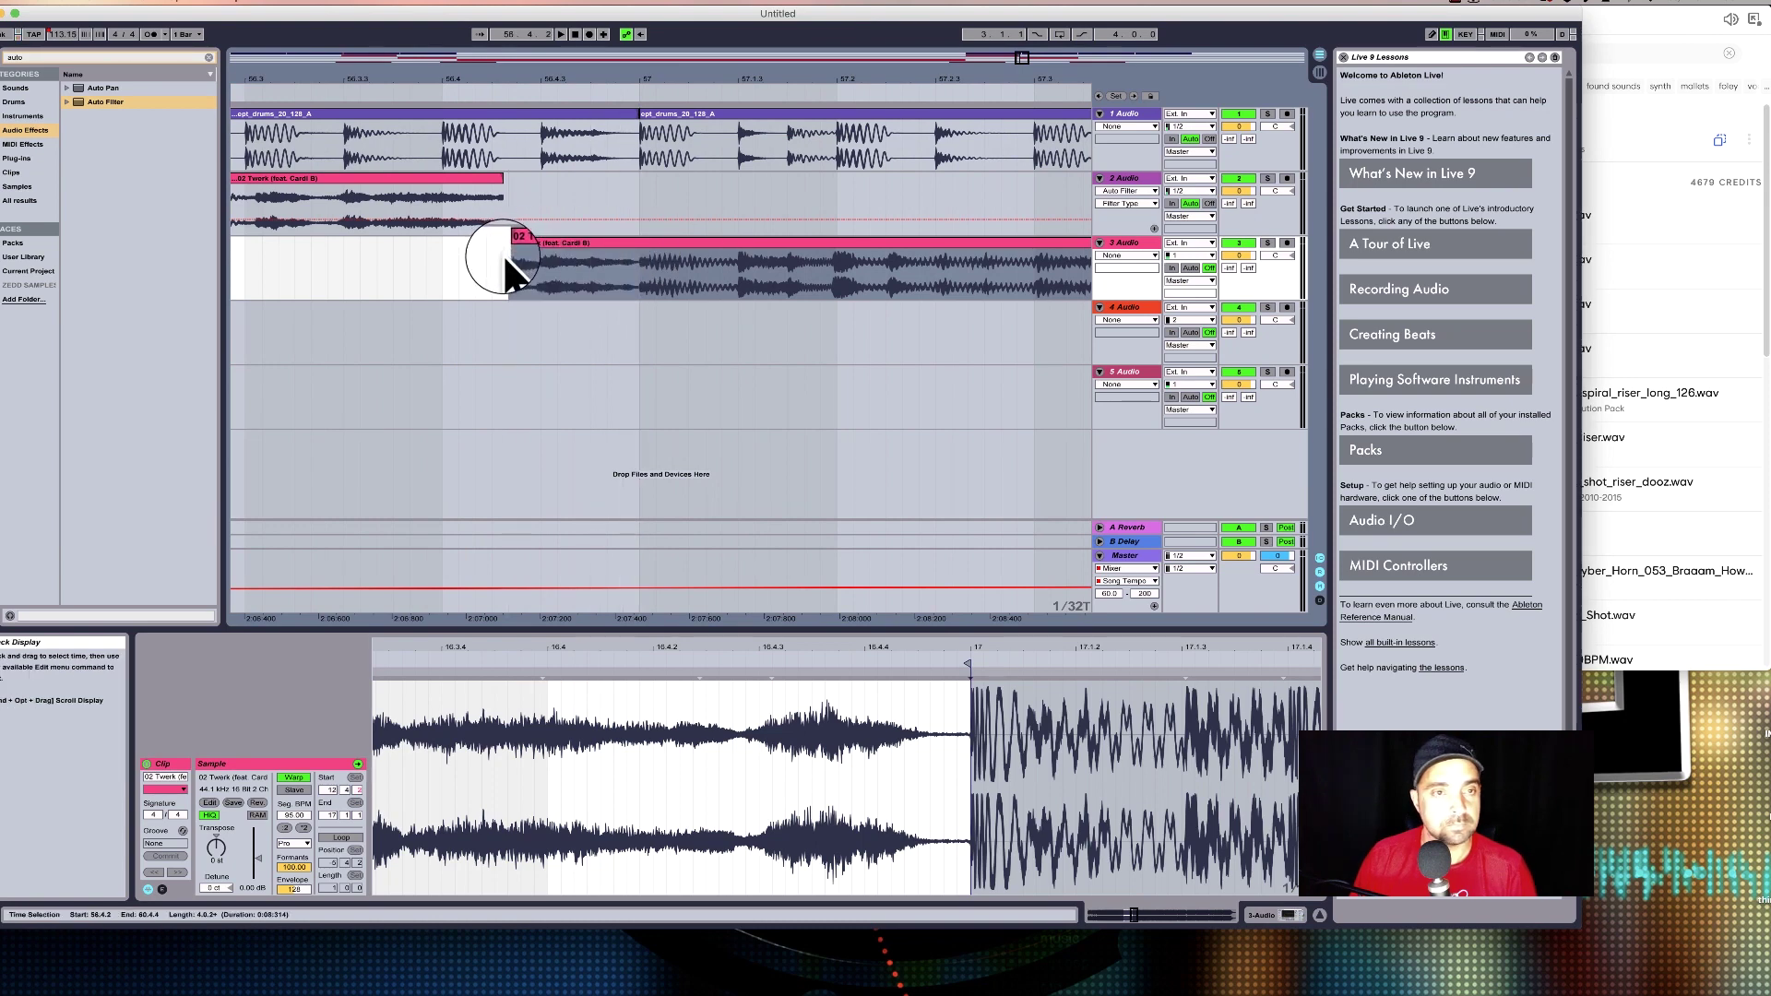
drag(585, 80, 514, 74)
drag(546, 175, 573, 178)
Play the outro from just before bar 53 and listen to the tempo ramp through bar 61.
drag(628, 63, 560, 148)
click(488, 100)
drag(500, 70, 501, 98)
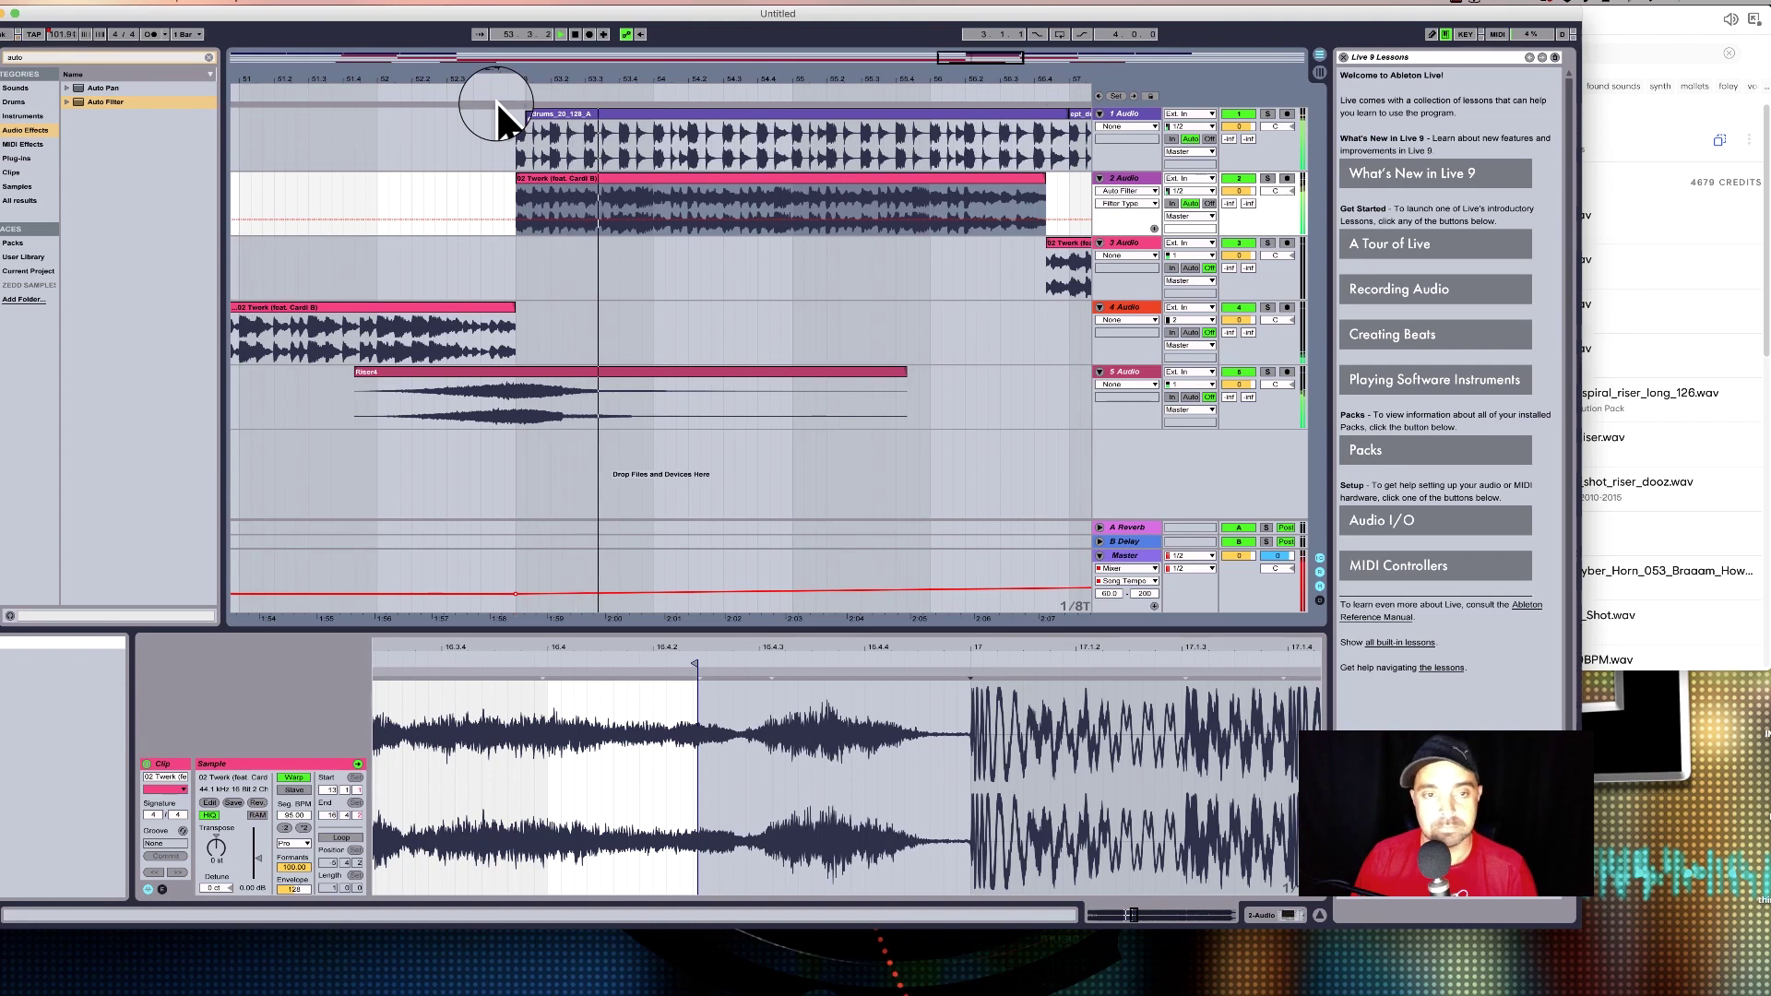
drag(496, 78, 861, 63)
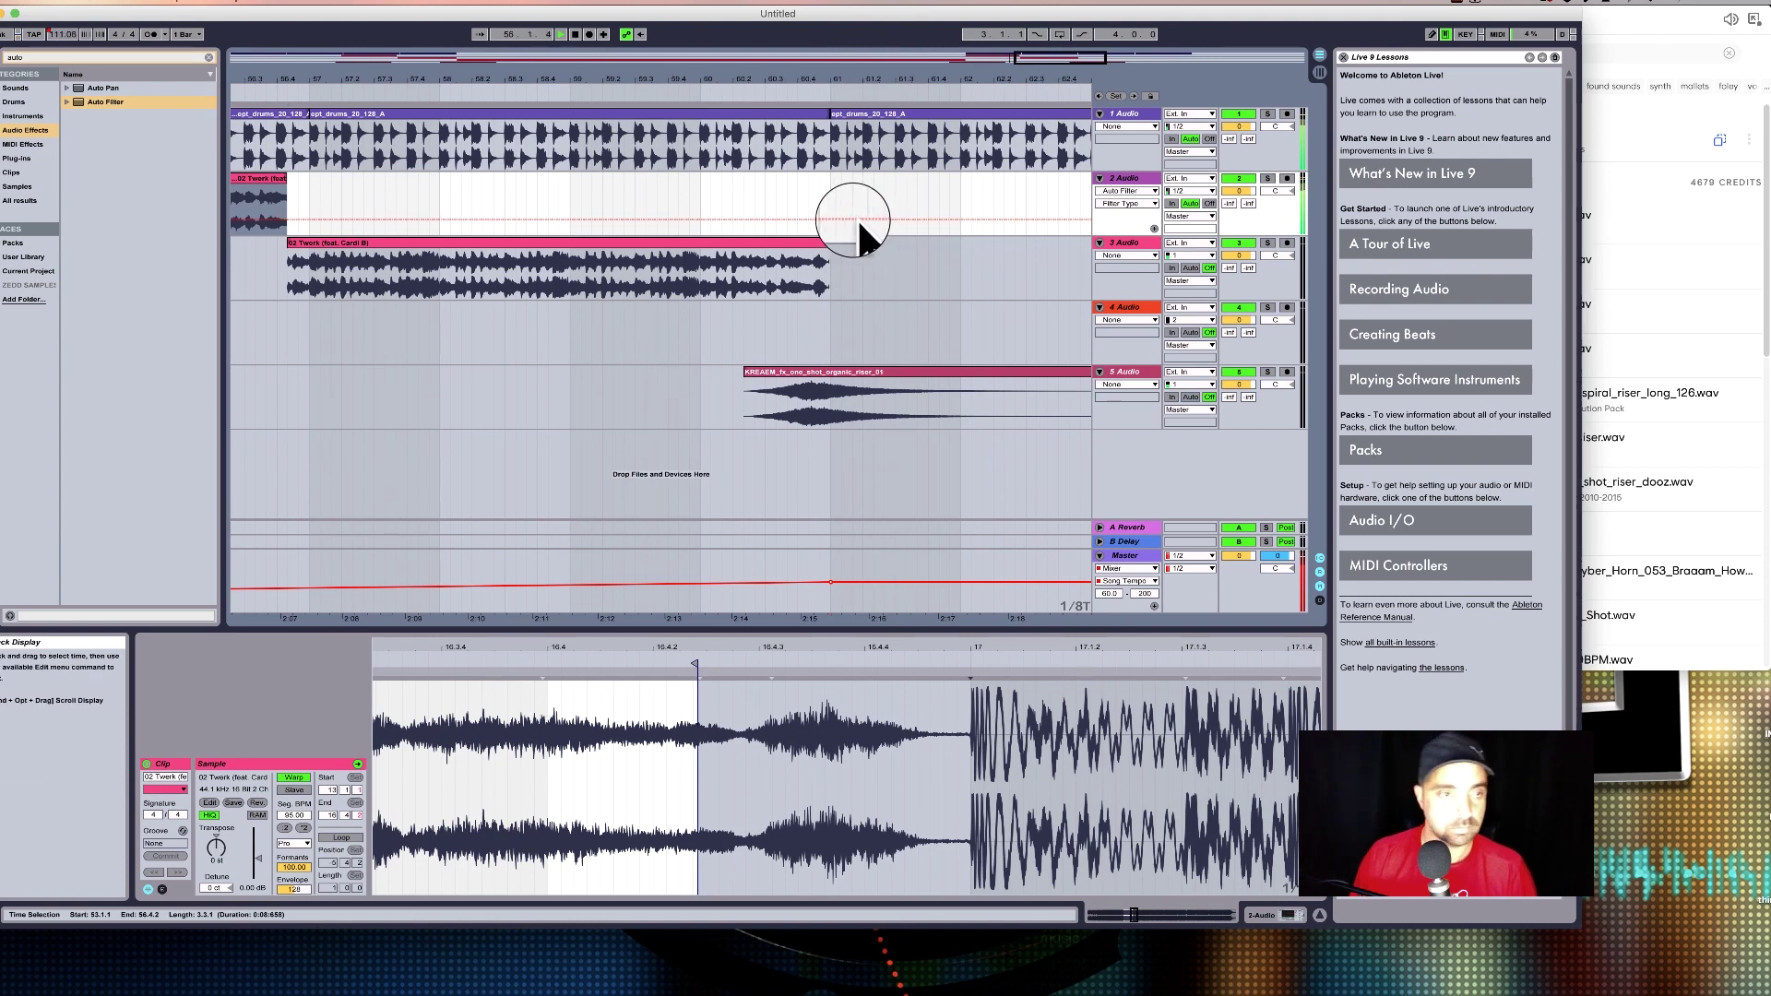
scroll(824, 217, left, 3)
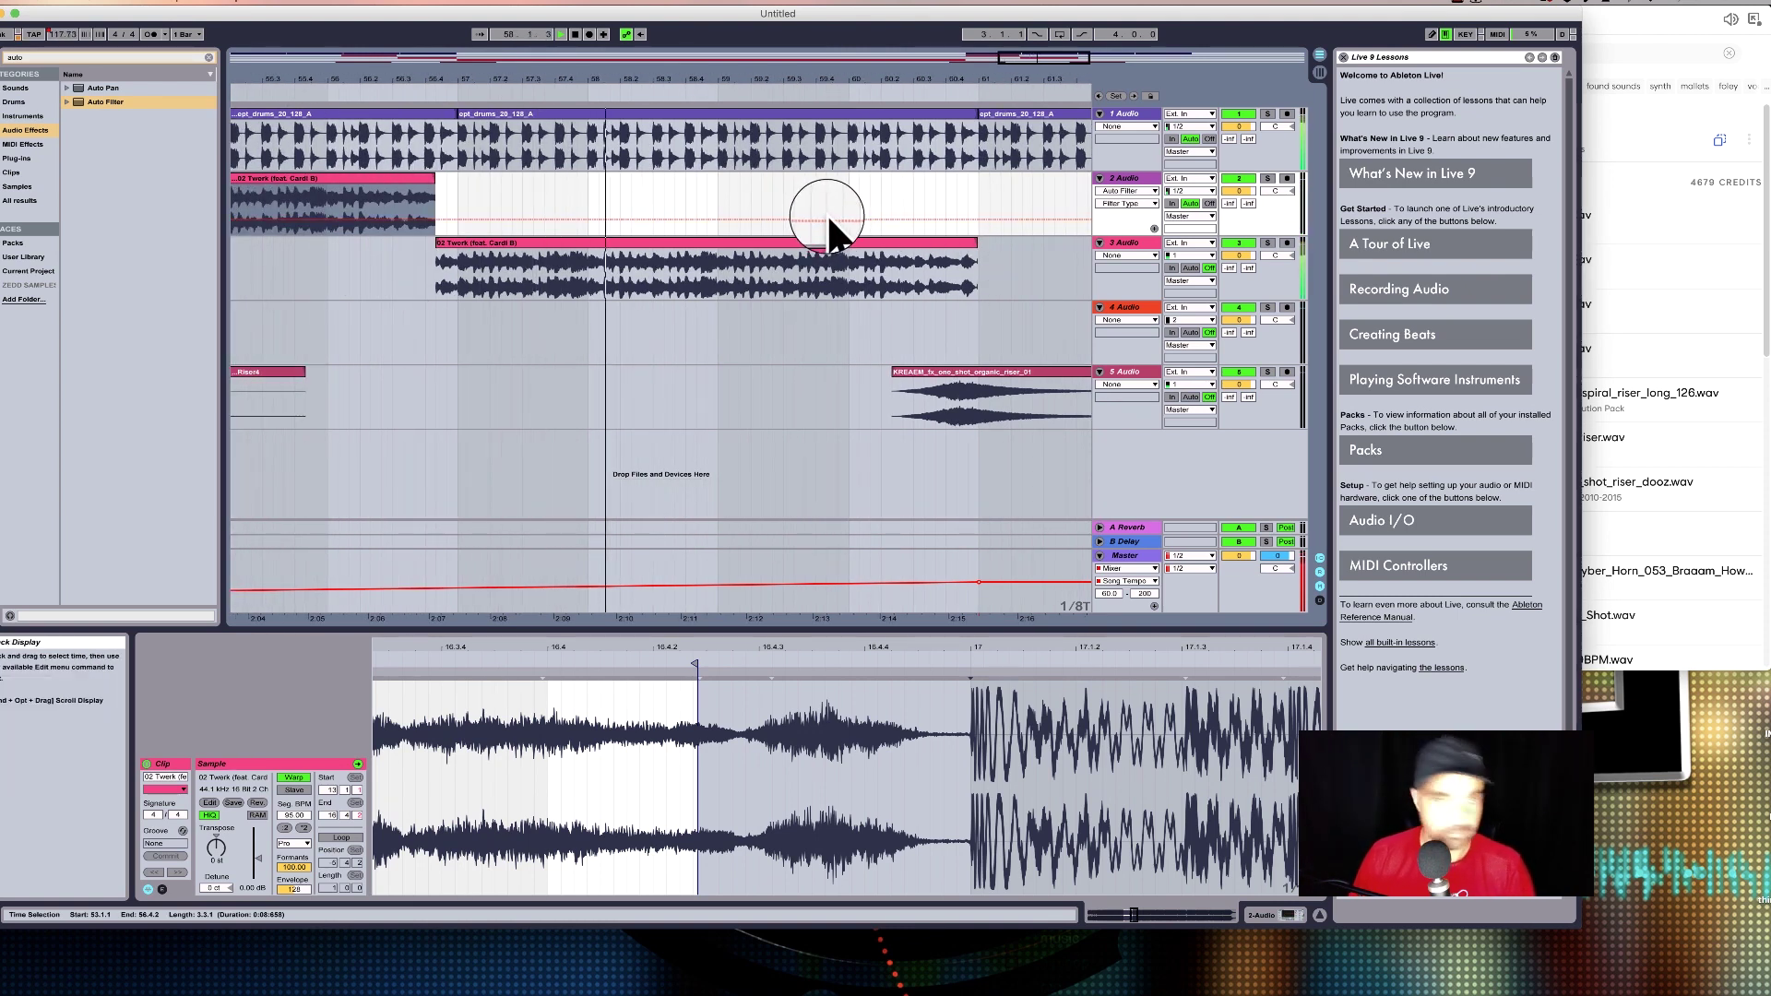
mouse_move(1028, 73)
mouse_down()
mouse_move(1027, 138)
mouse_move(992, 127)
mouse_move(992, 78)
mouse_up()
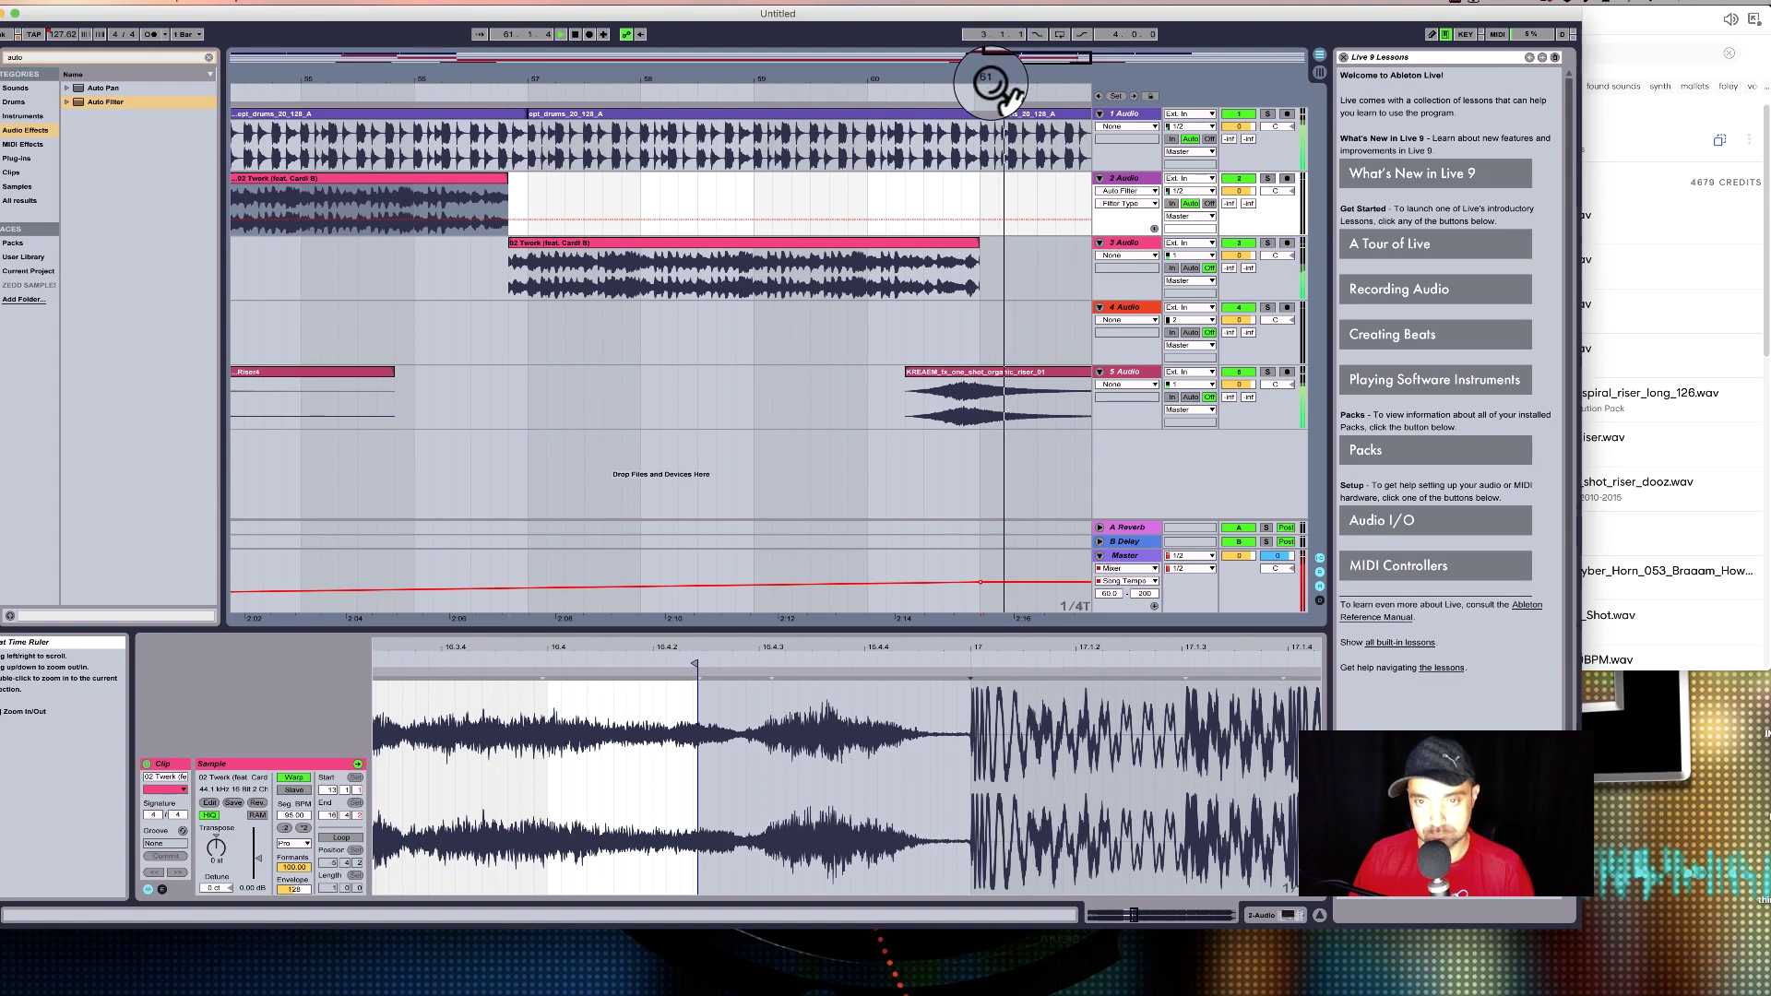
Mark the point just before the third-track outro clip's end at 60.4.3 and duplicate that audio track.
drag(984, 75, 984, 120)
click(936, 277)
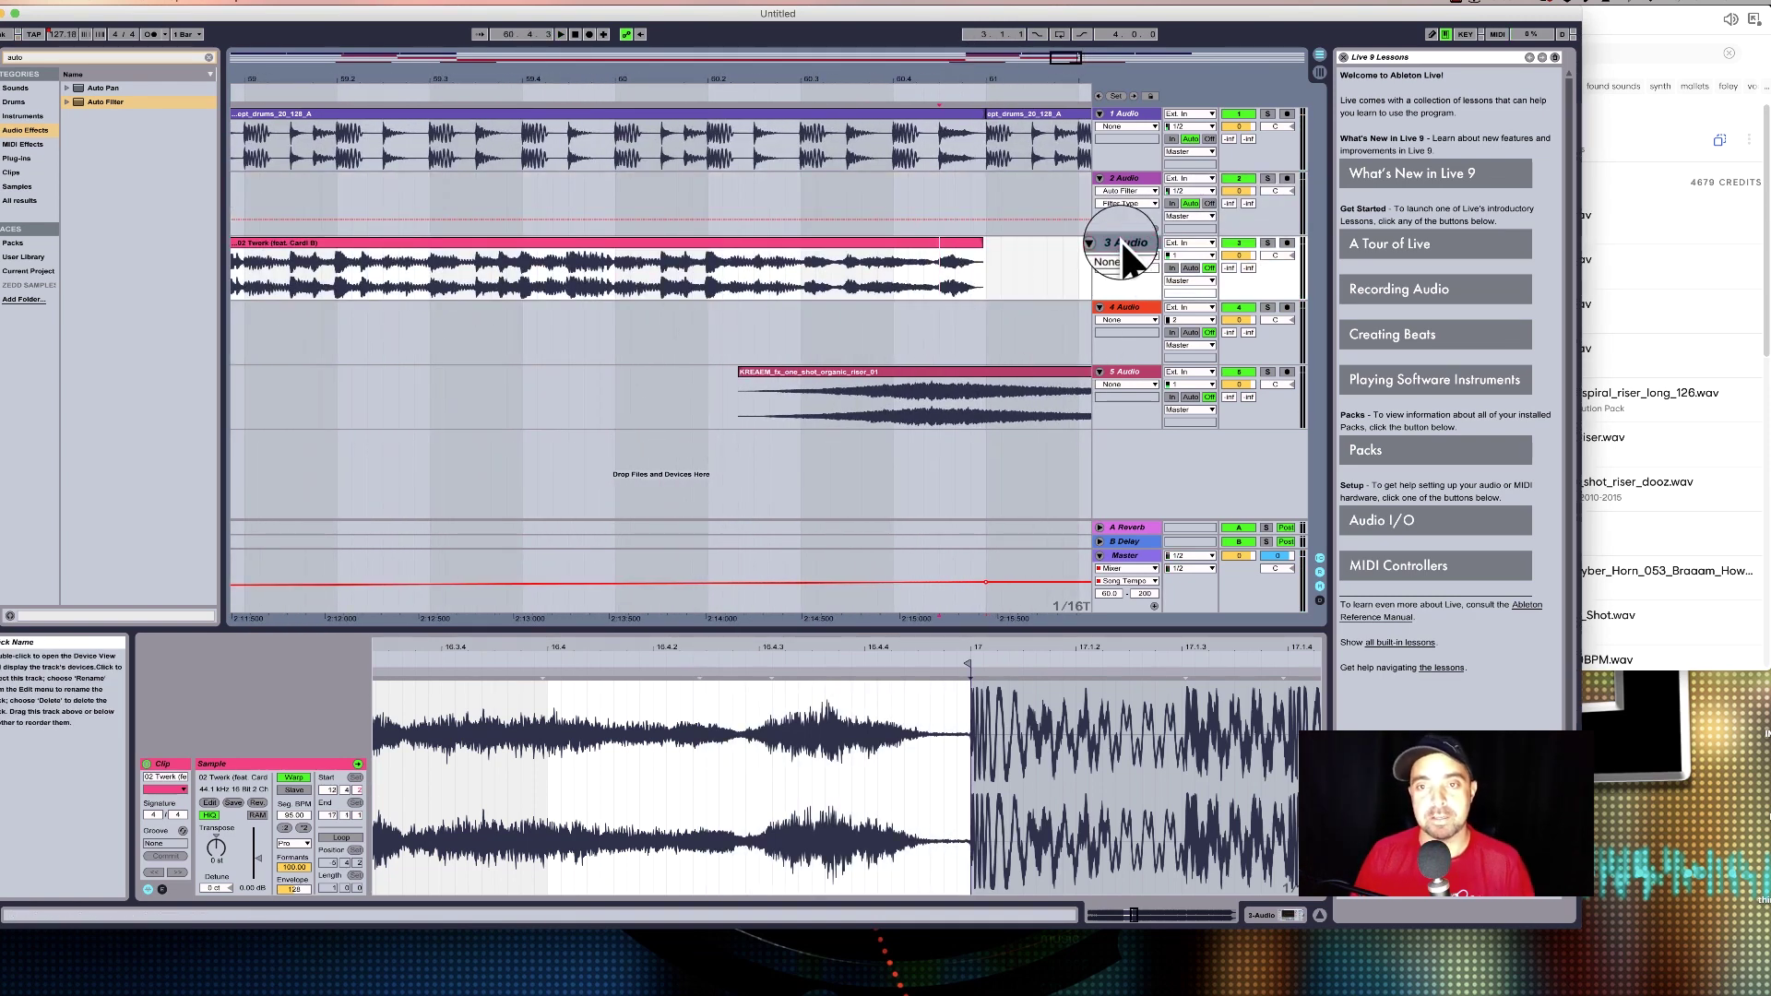
key(super+d)
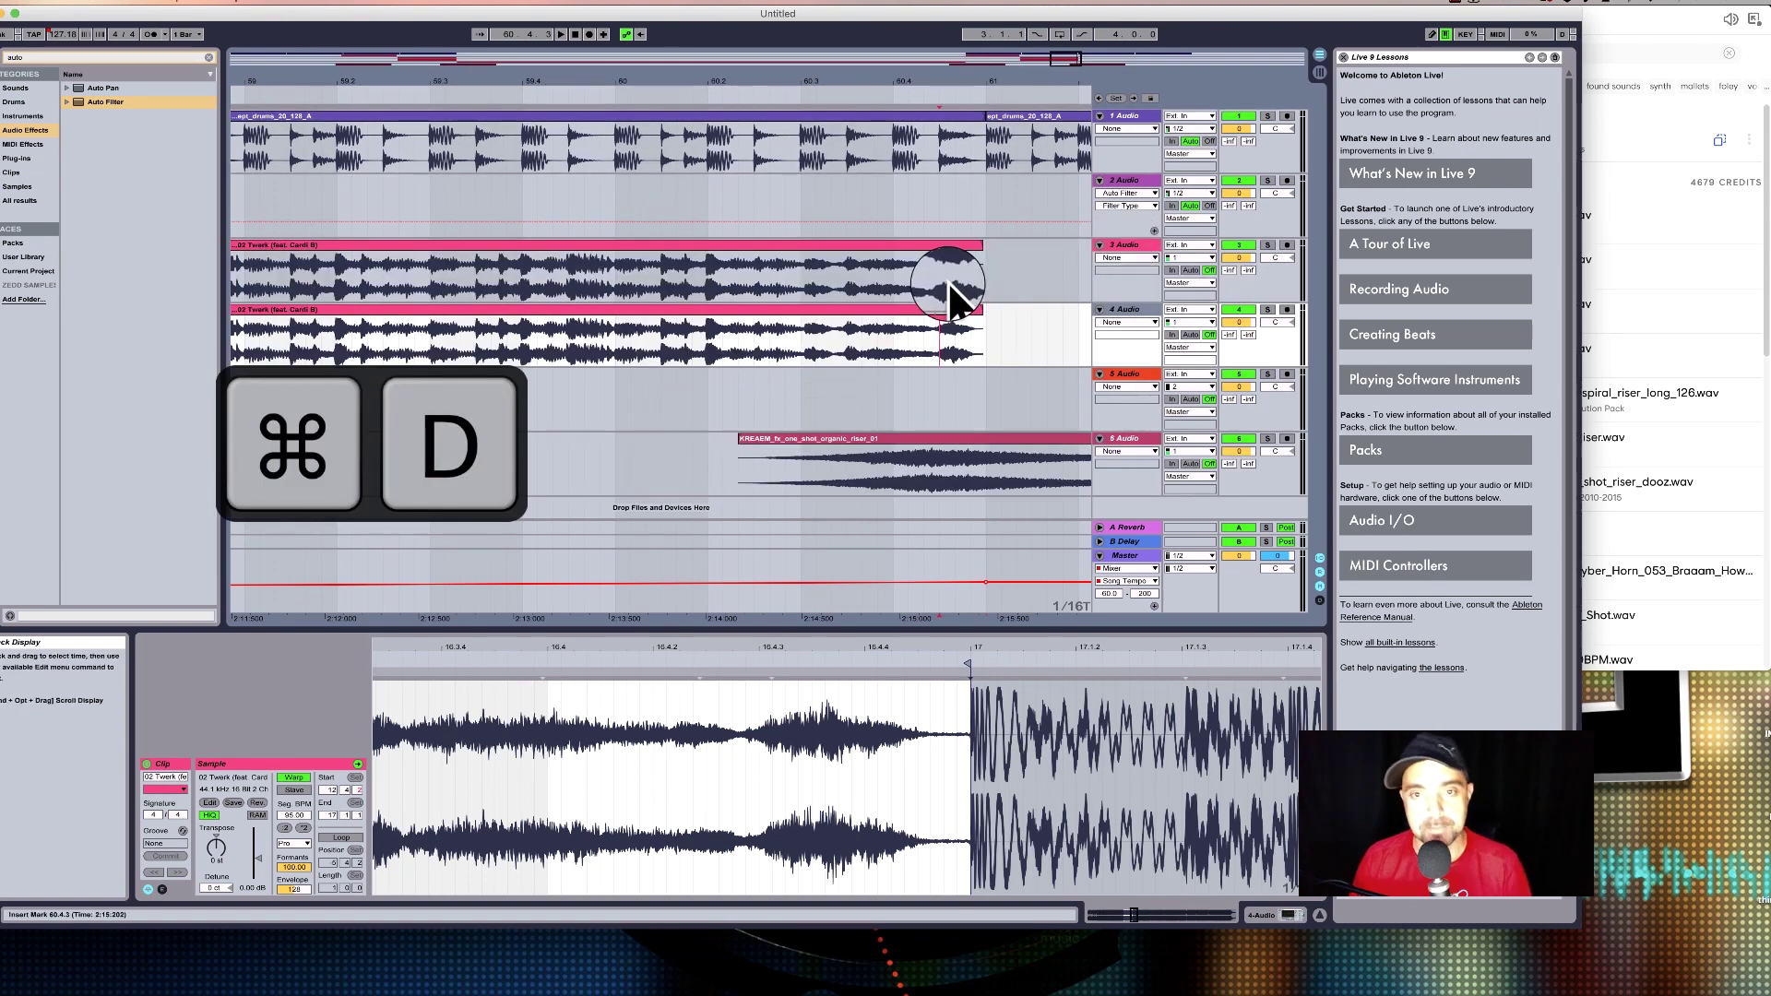
Trim the start of the duplicated outro Twerk clip on the fourth track so only its final sound just before bar 61 remains.
click(910, 310)
drag(984, 79, 984, 54)
click(680, 295)
drag(687, 309, 969, 337)
Delete the duplicated intro Twerk clip from the fourth track.
scroll(952, 332, left, 10)
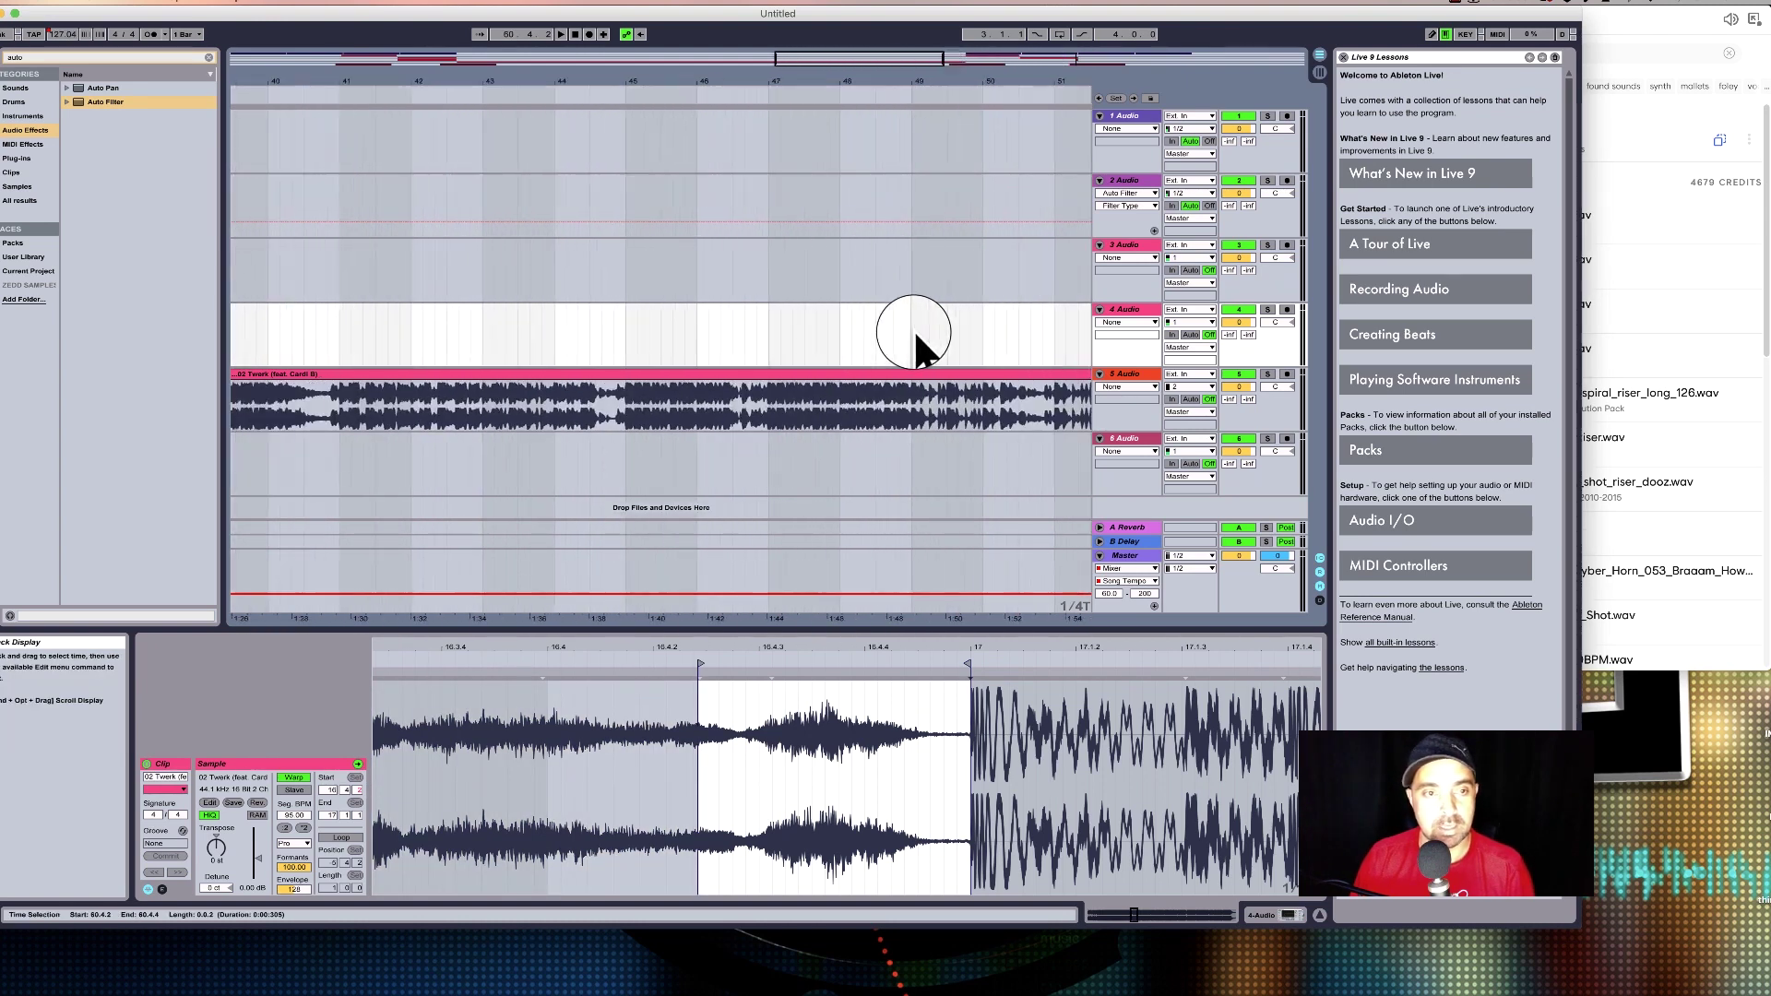
drag(771, 80, 766, 37)
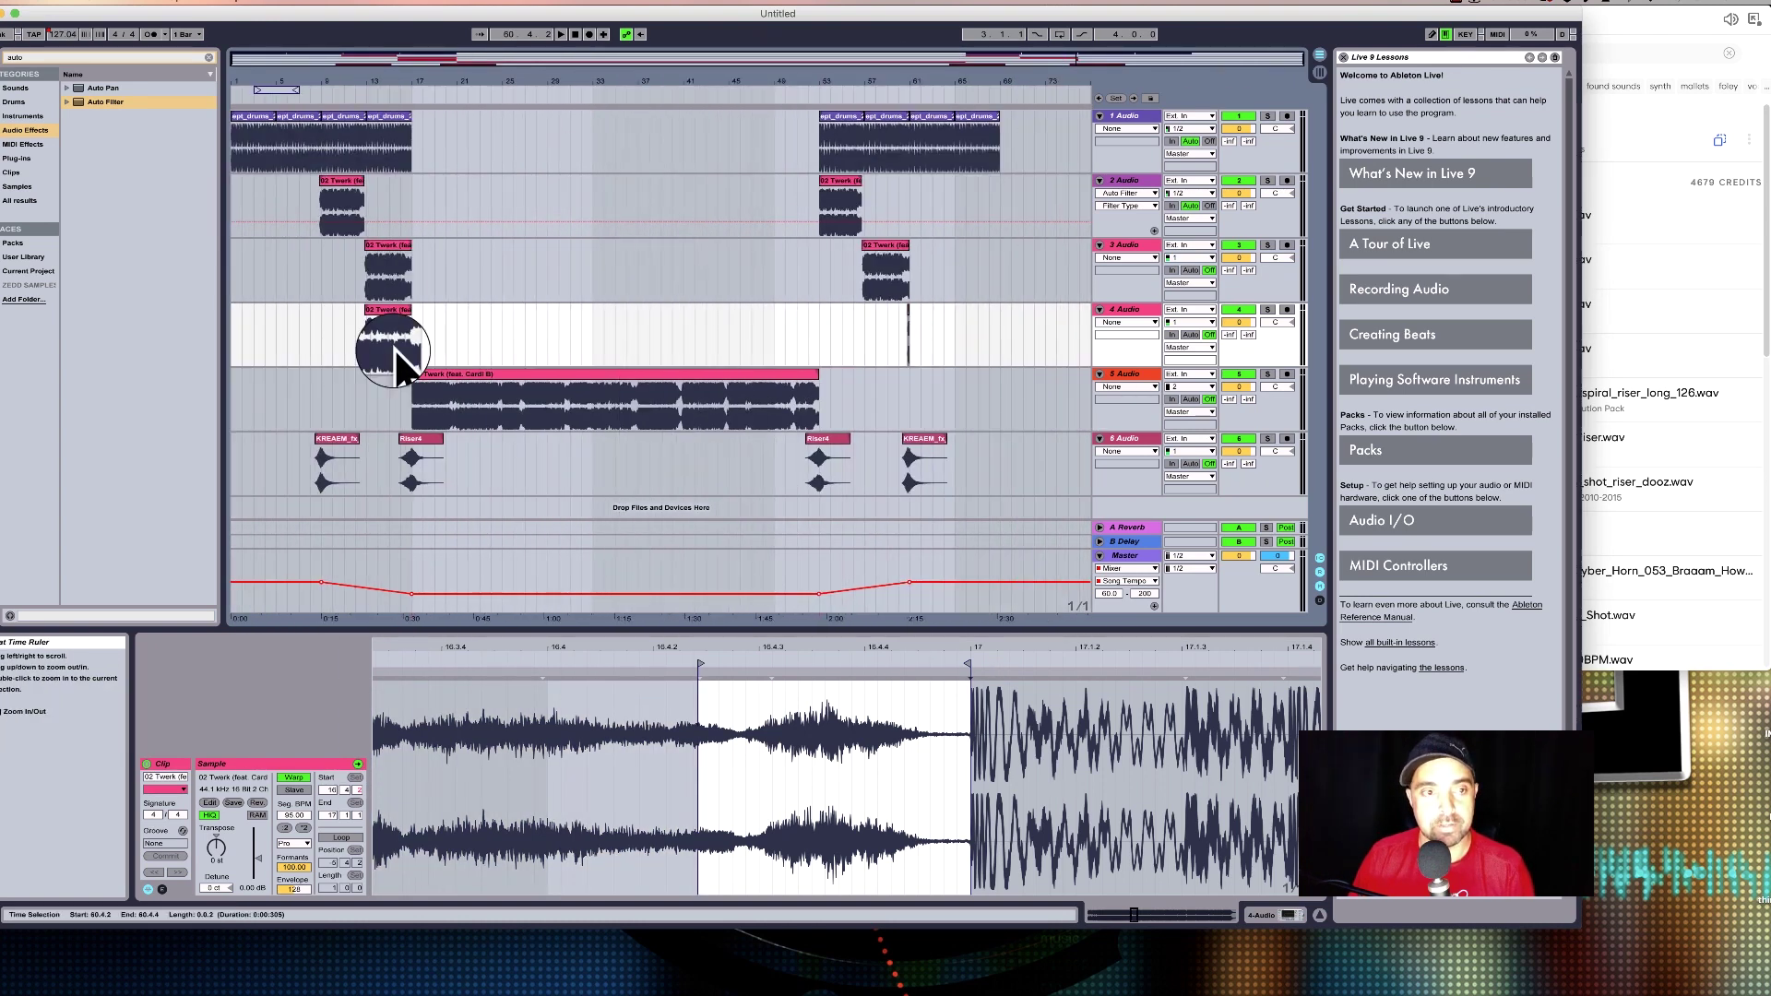
drag(491, 343, 297, 334)
key(Delete)
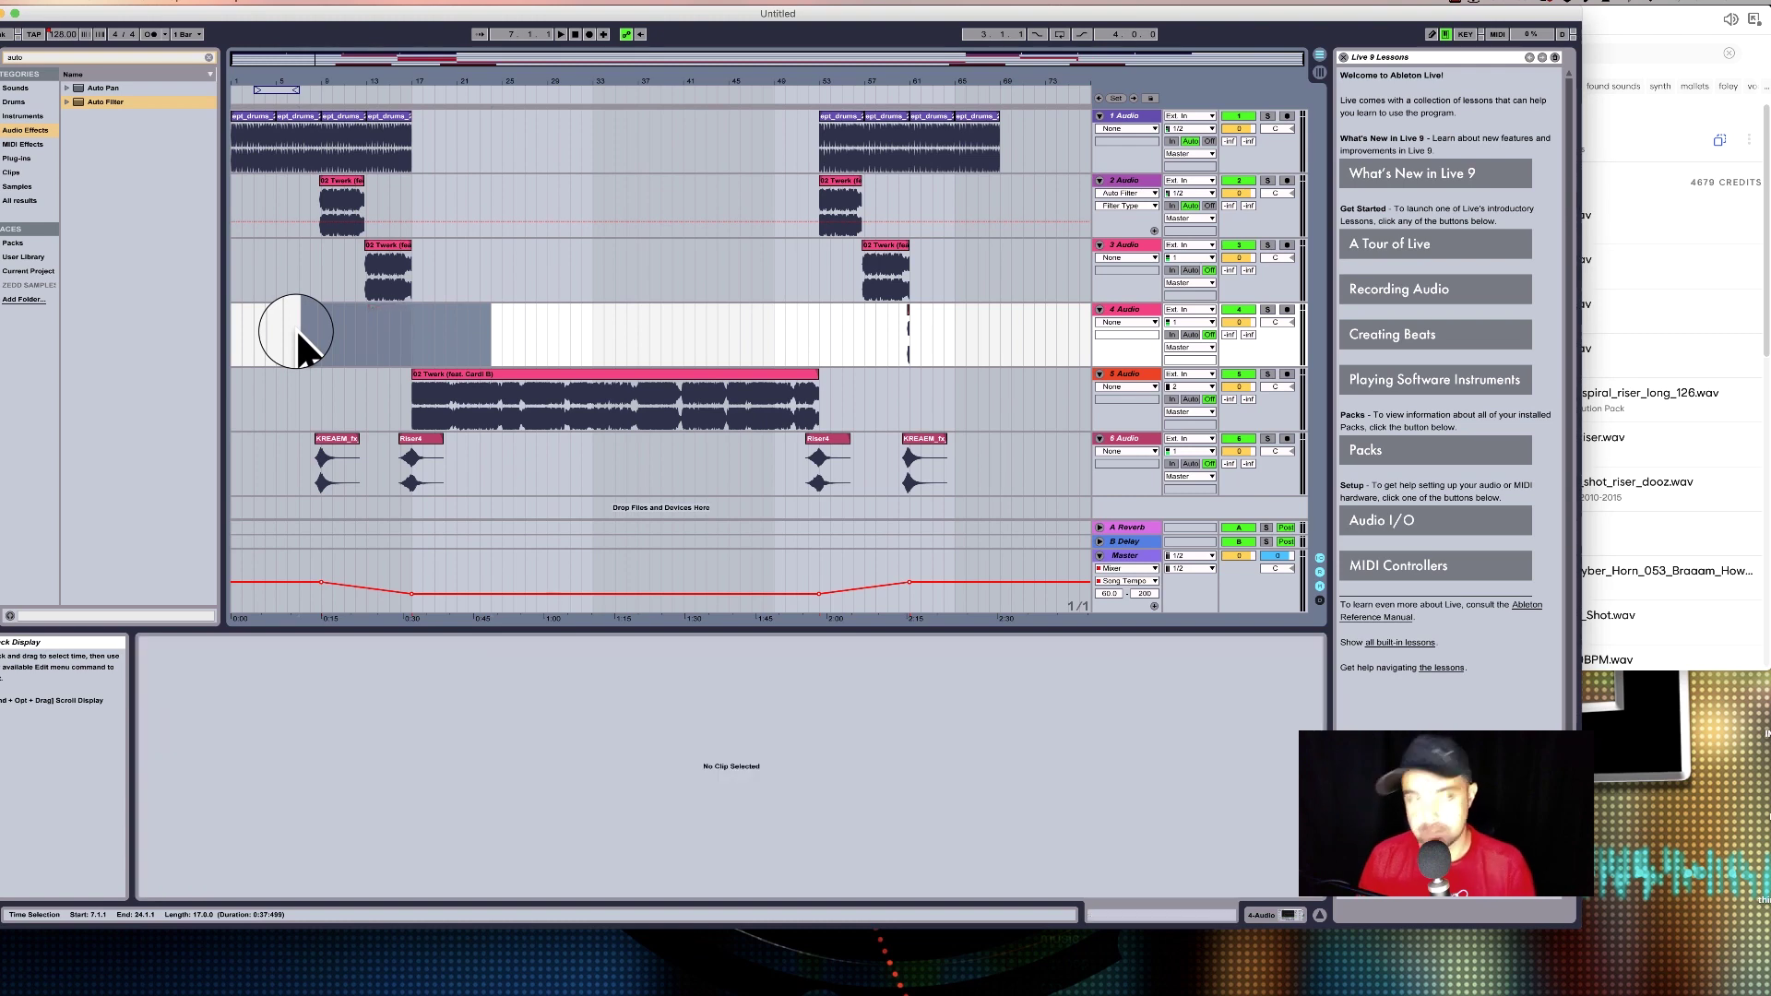
click(344, 398)
Shorten the fourth-track outro fragment from its start so it holds only the last hit before bar 61.
drag(920, 80, 856, 147)
drag(810, 81, 774, 19)
drag(929, 74, 911, 79)
drag(1047, 79, 1047, 92)
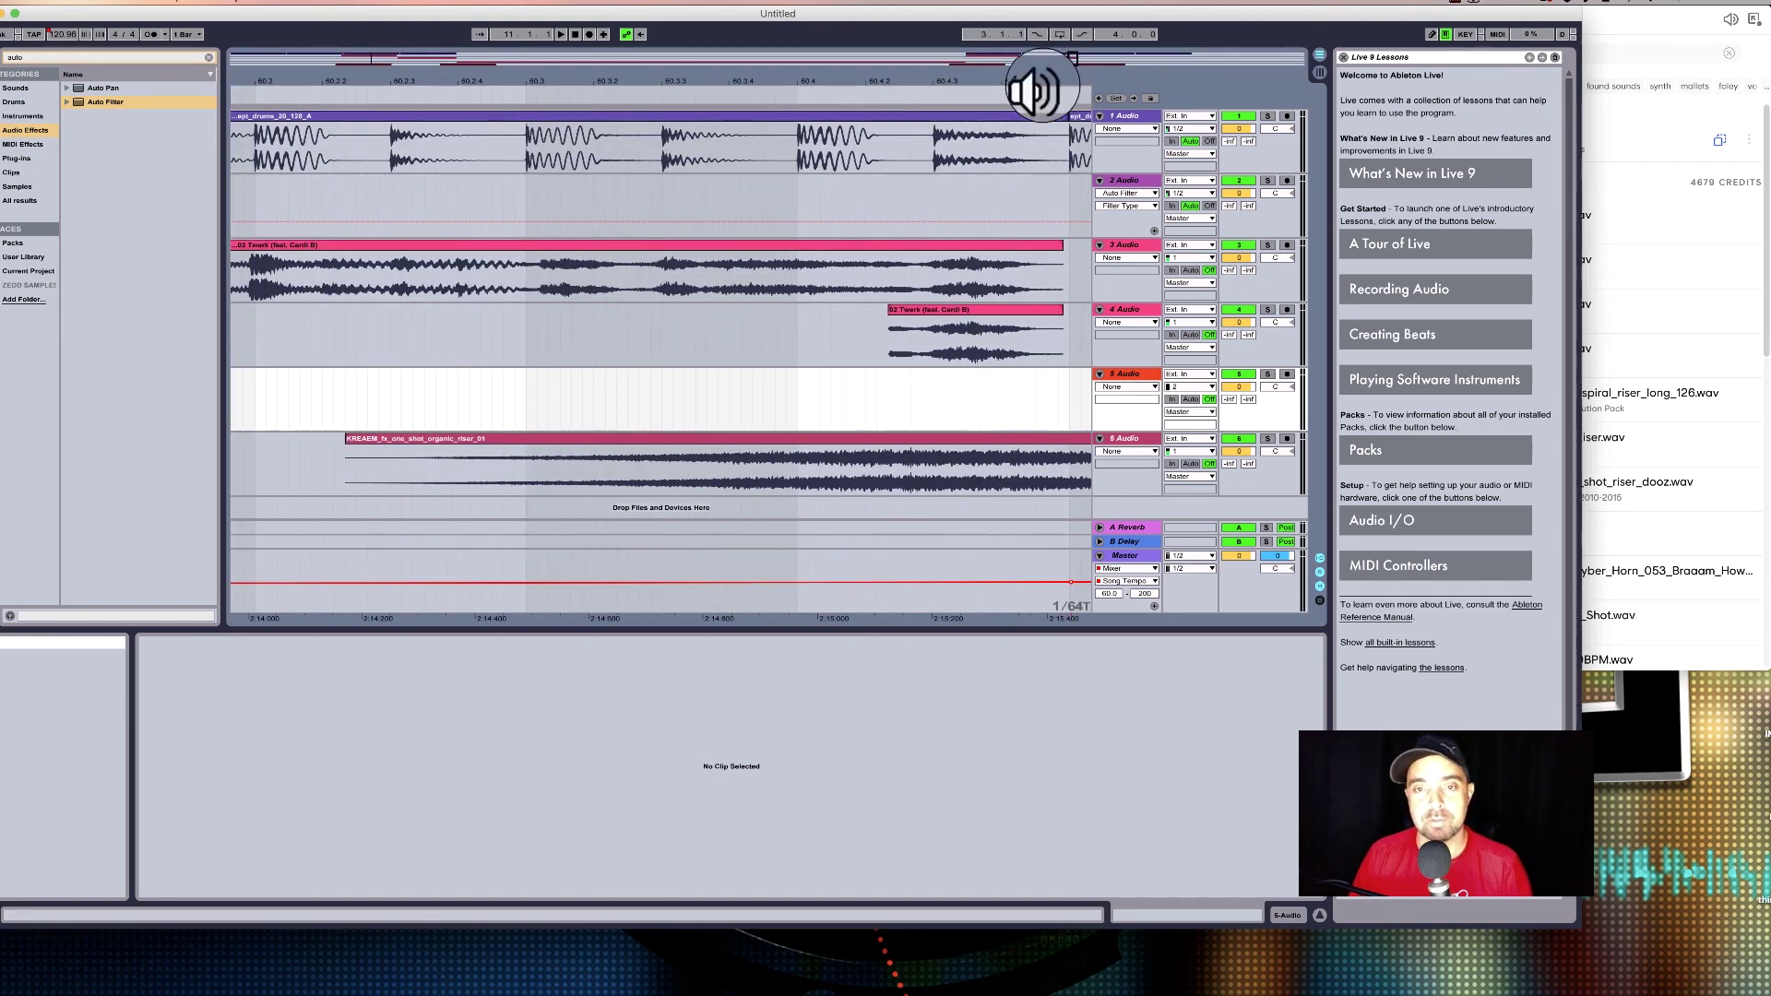
scroll(899, 244, right, 3)
click(756, 318)
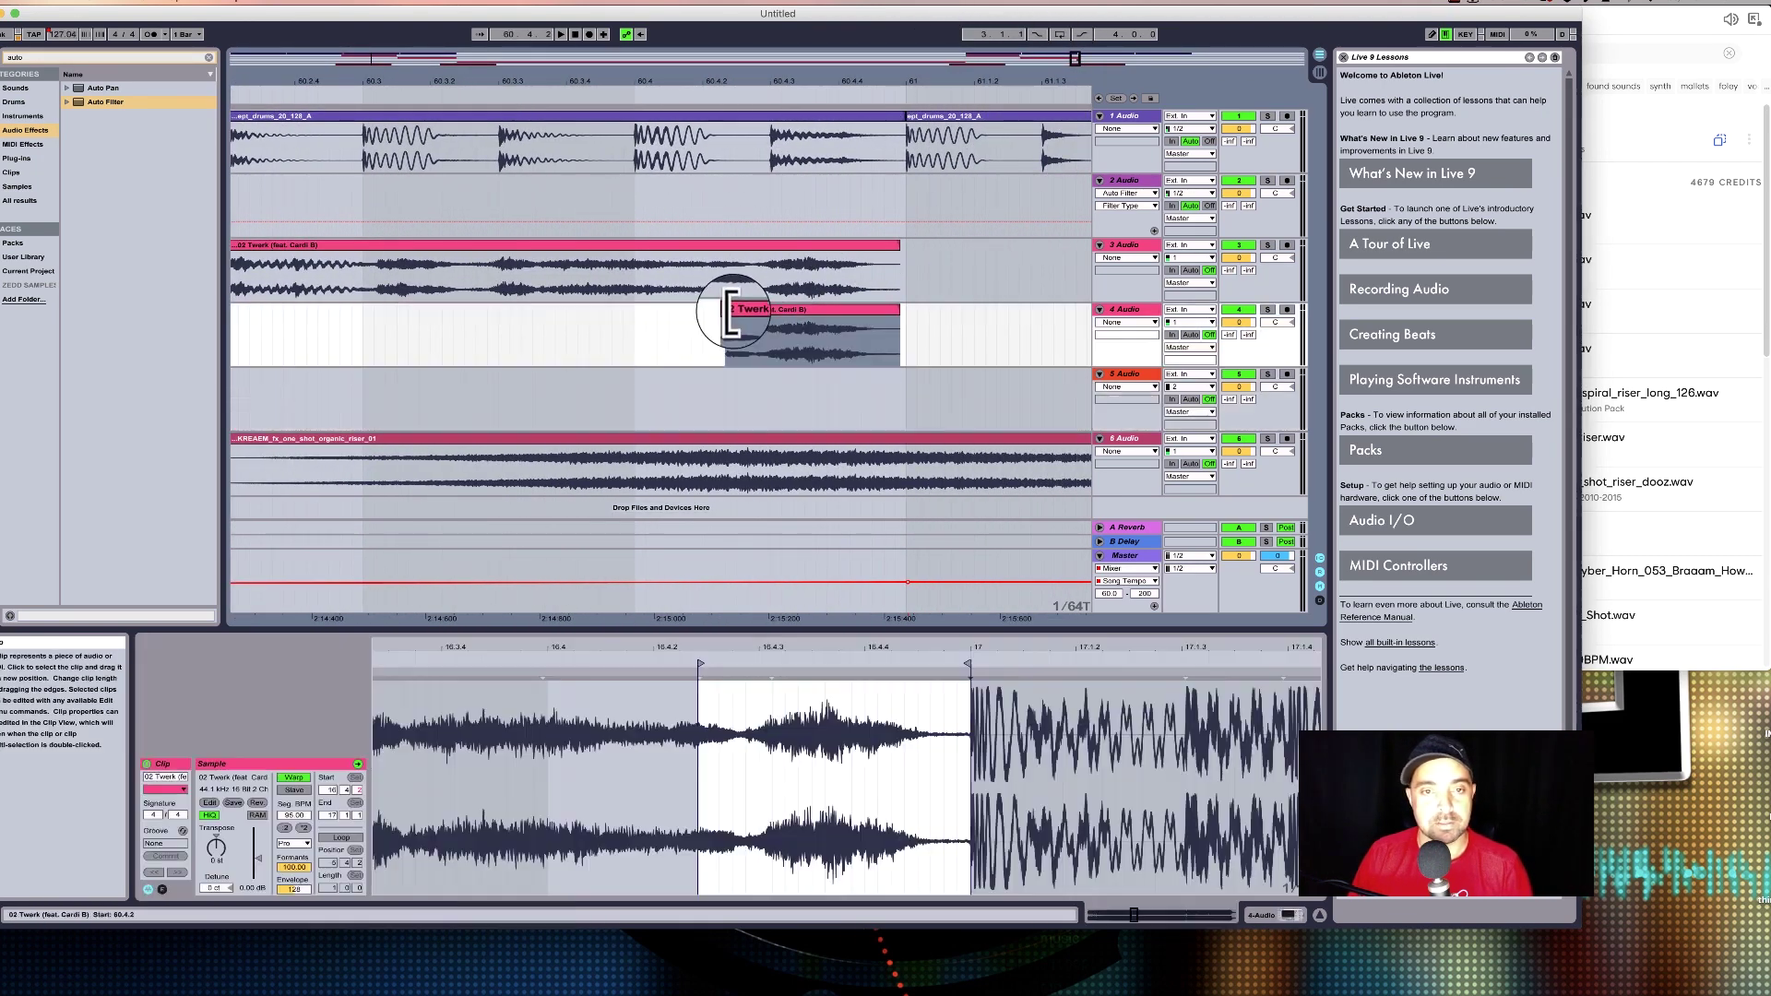
drag(858, 79, 857, 101)
Find Ping Pong Delay in the audio effects, add it to the fourth track and set its beat delay to 2.
click(83, 55)
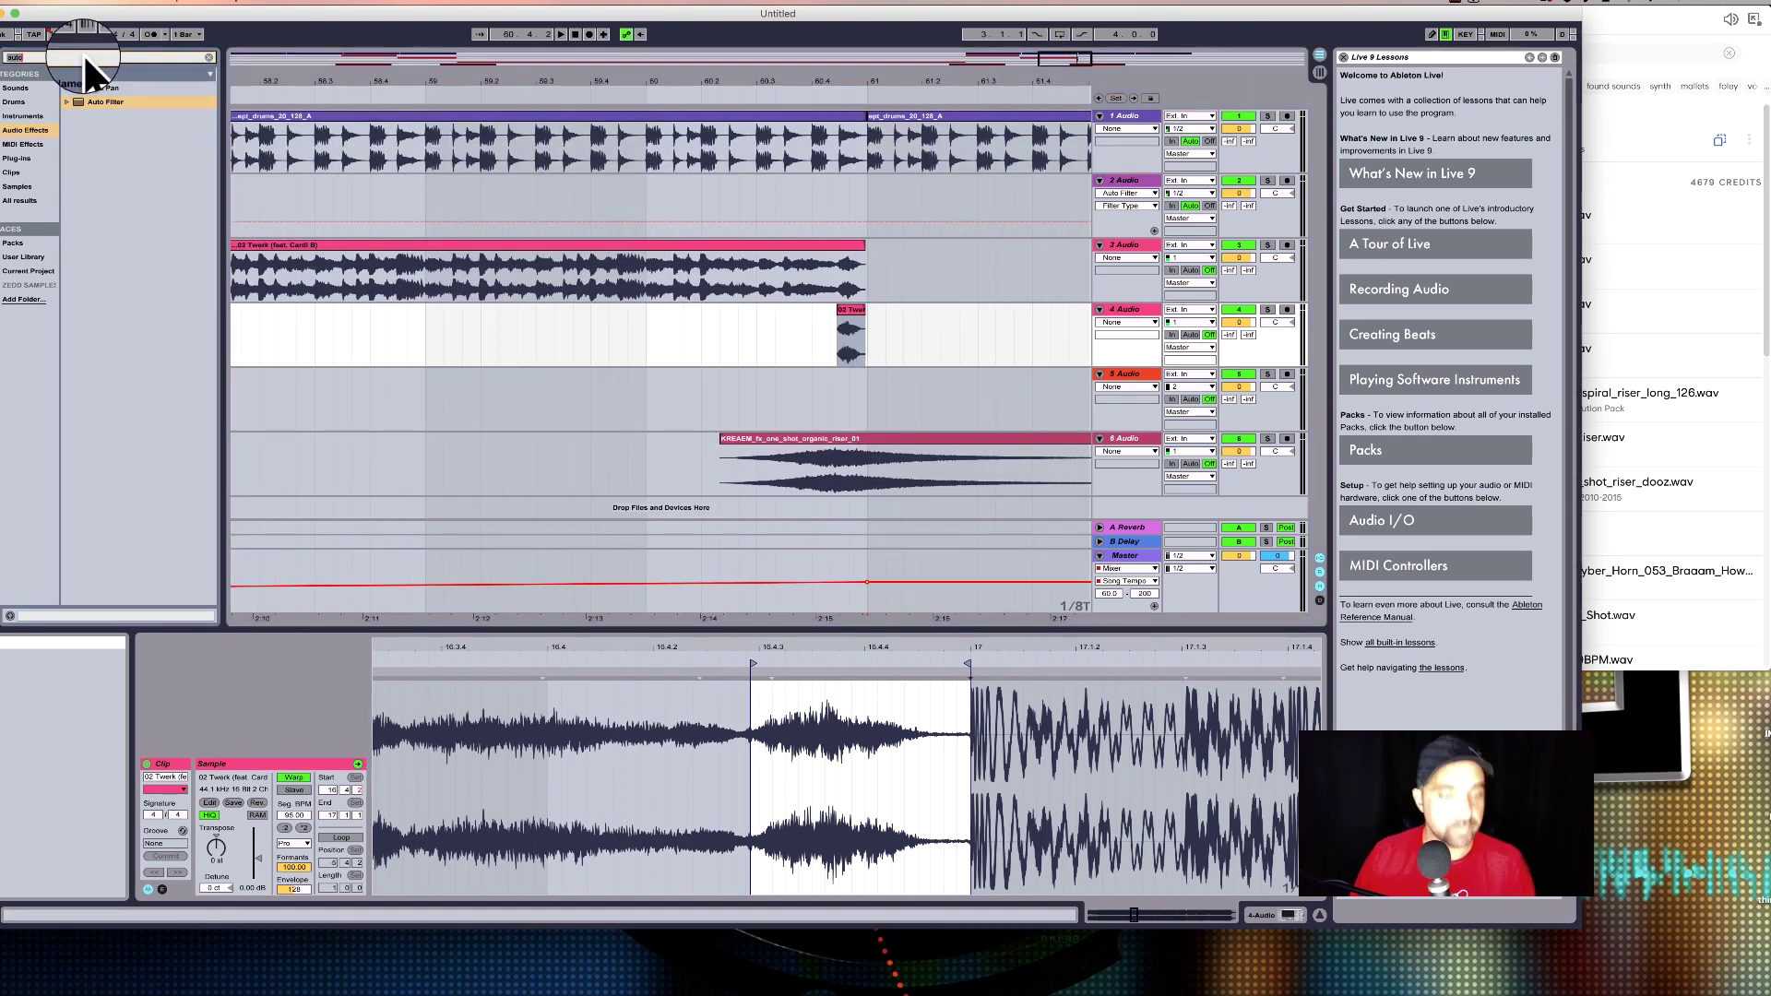
text(ping)
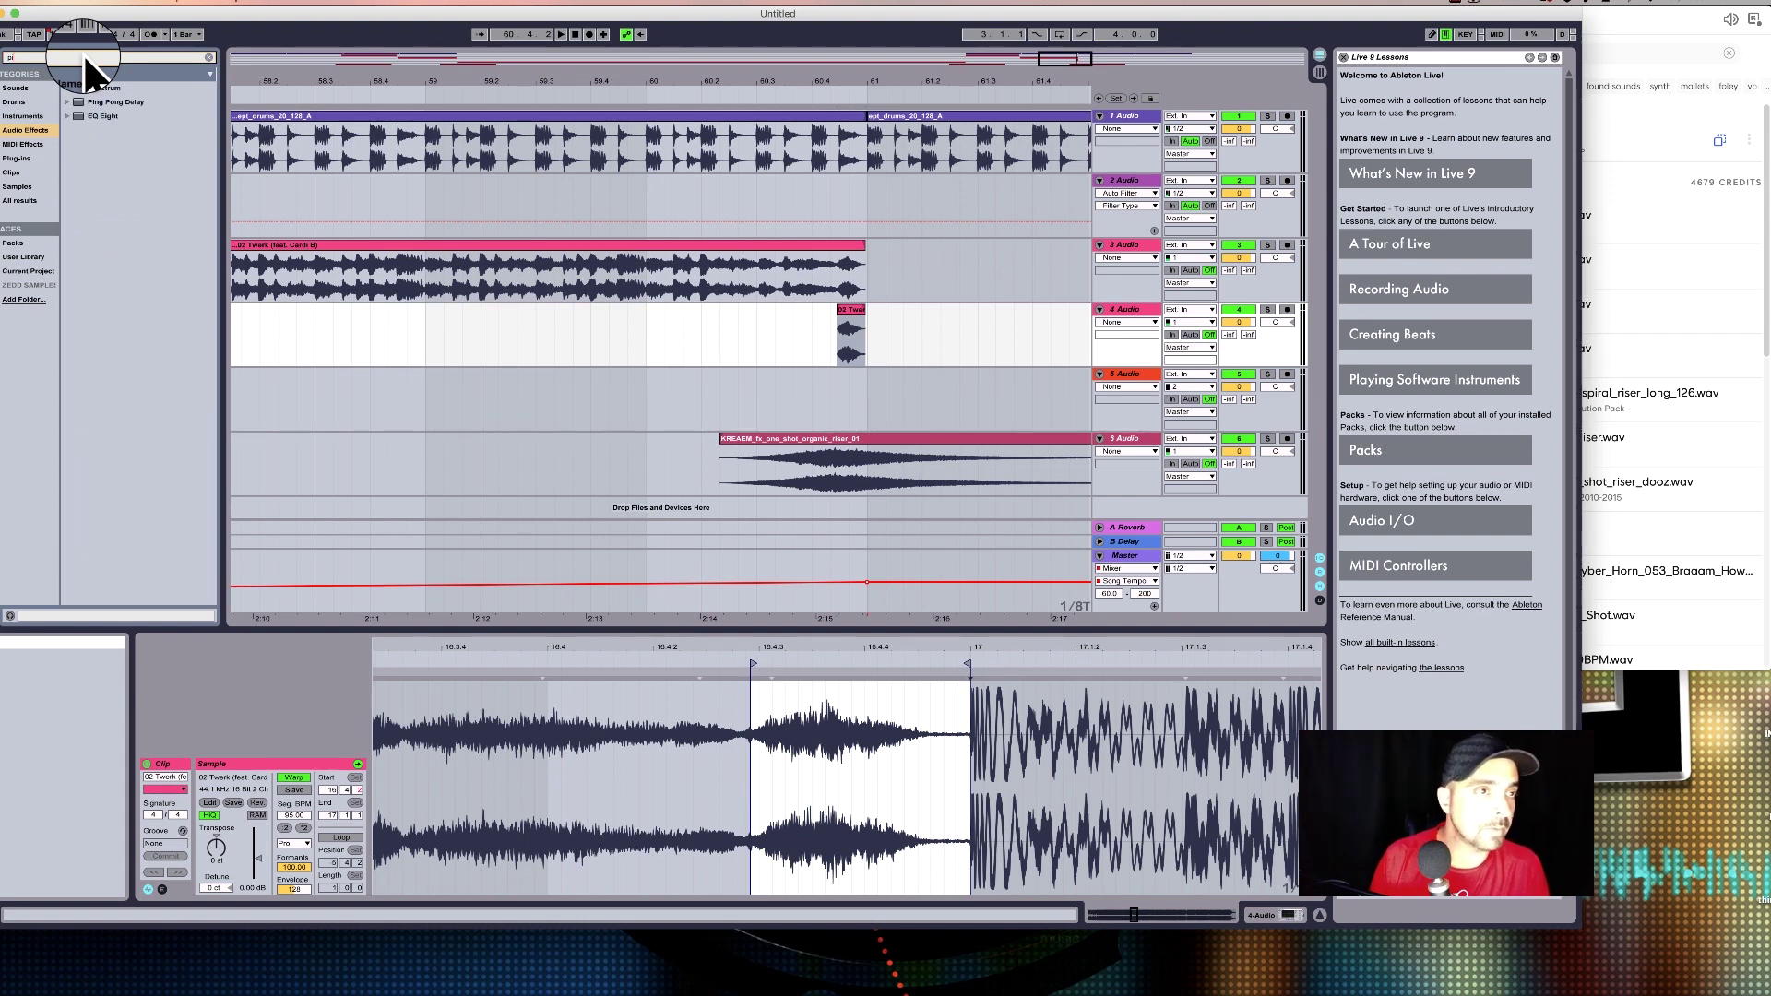
drag(77, 99, 1136, 302)
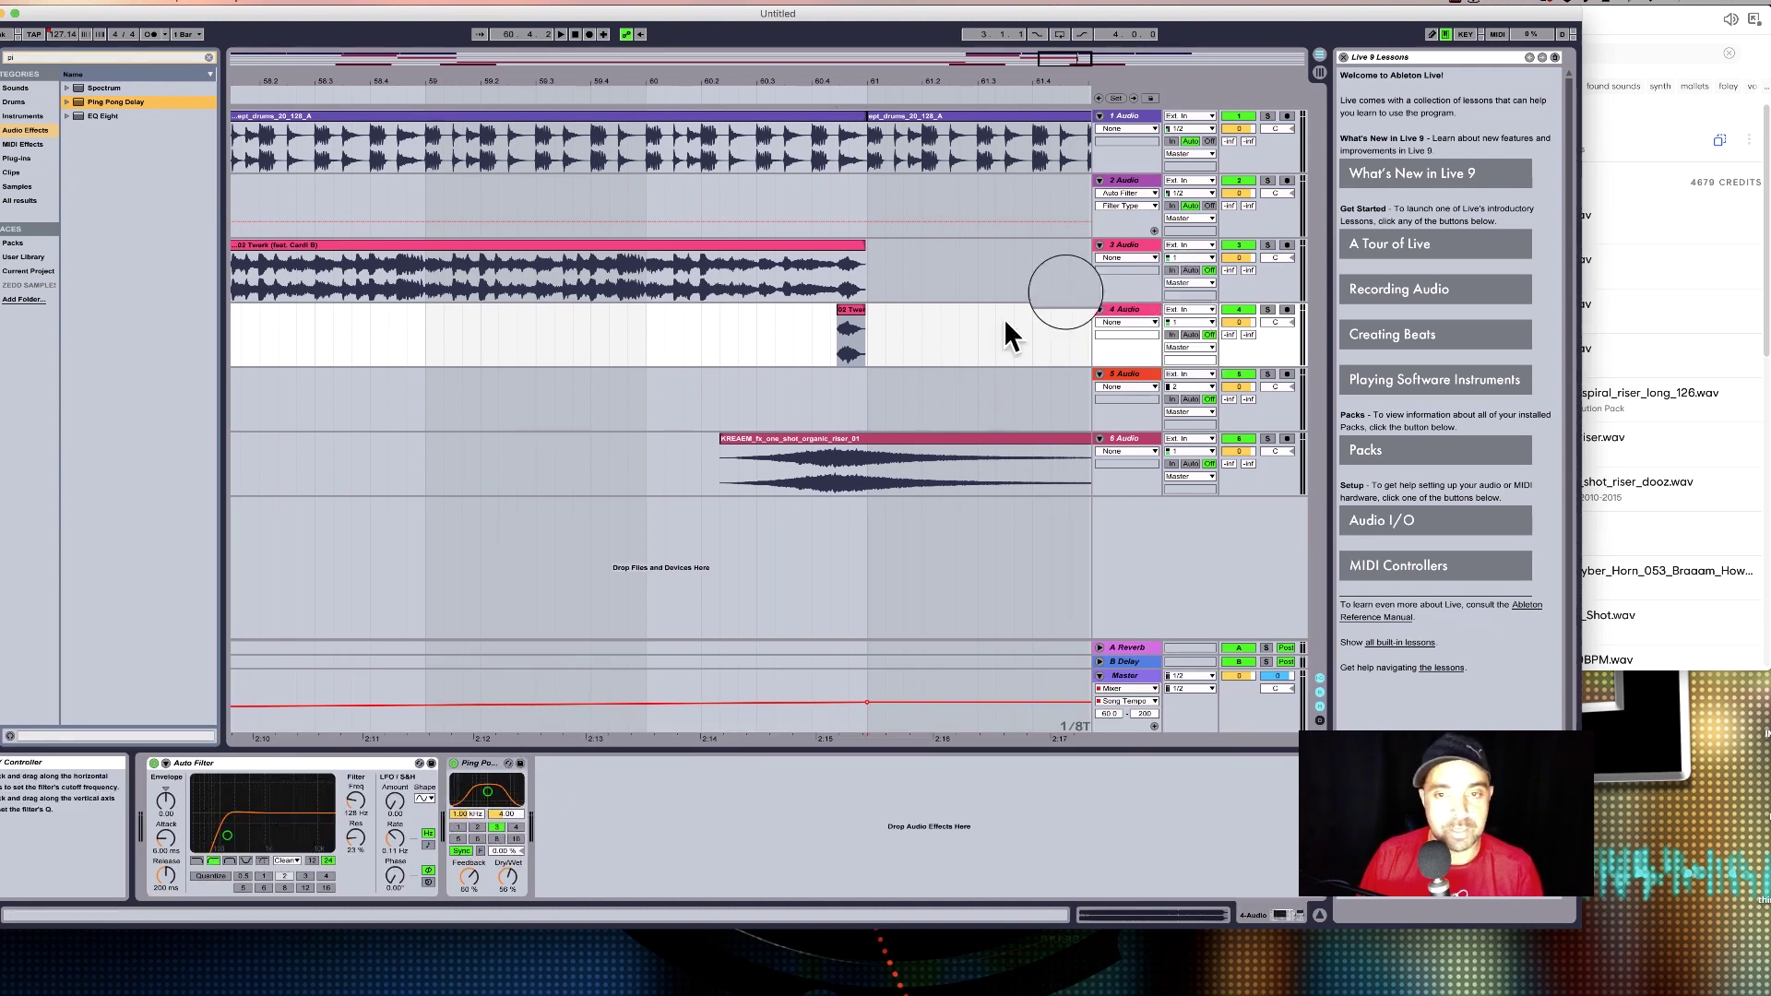
click(478, 826)
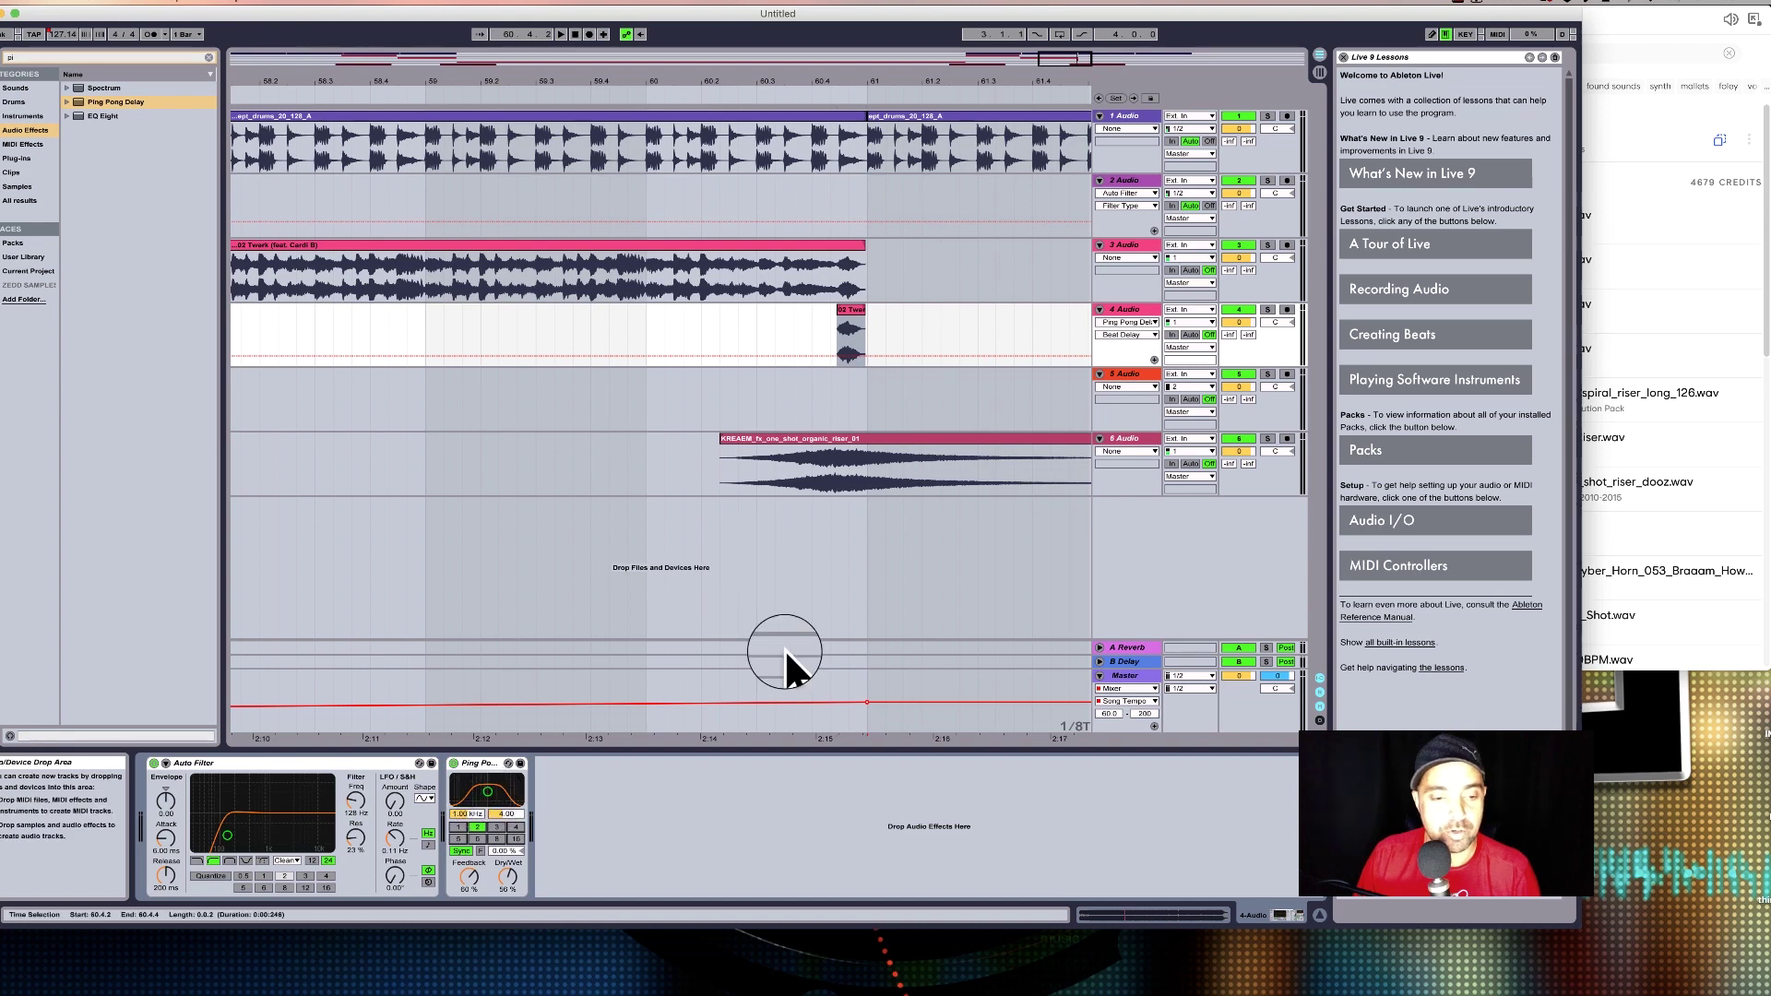
Play the end of the outro around bar 61 and listen to the delay echo on the last hit.
drag(860, 67, 853, 71)
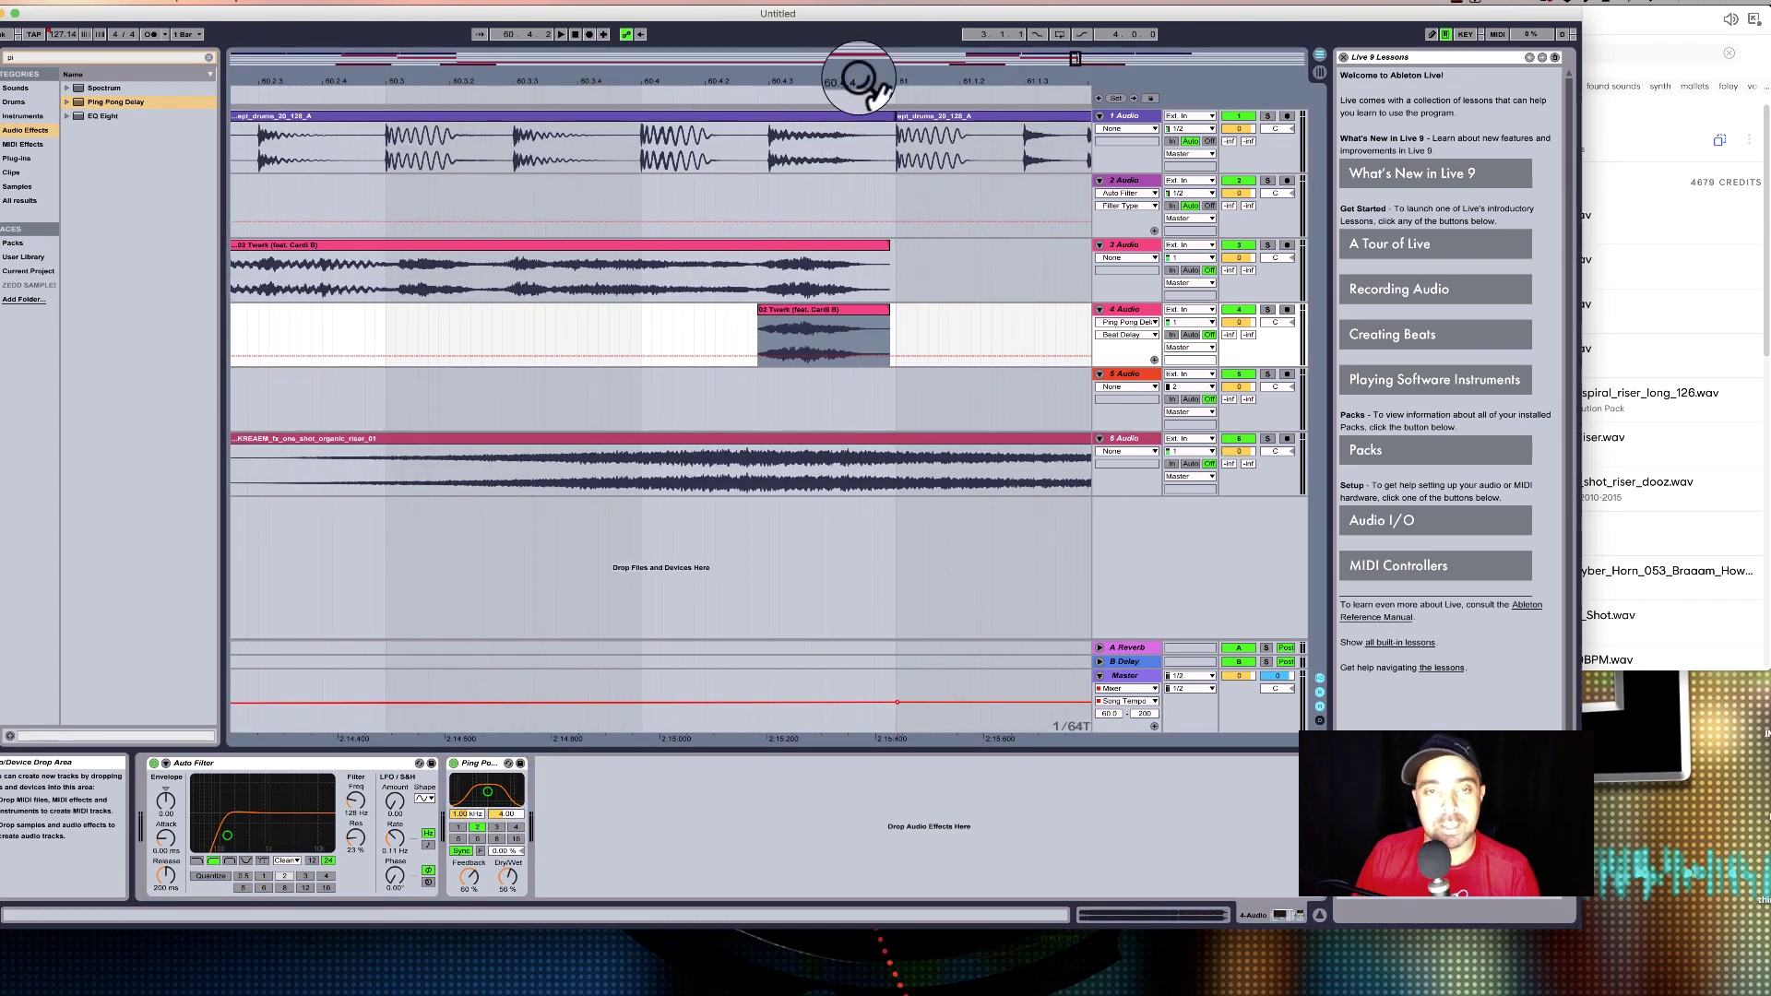
click(469, 85)
click(876, 109)
drag(892, 76, 891, 83)
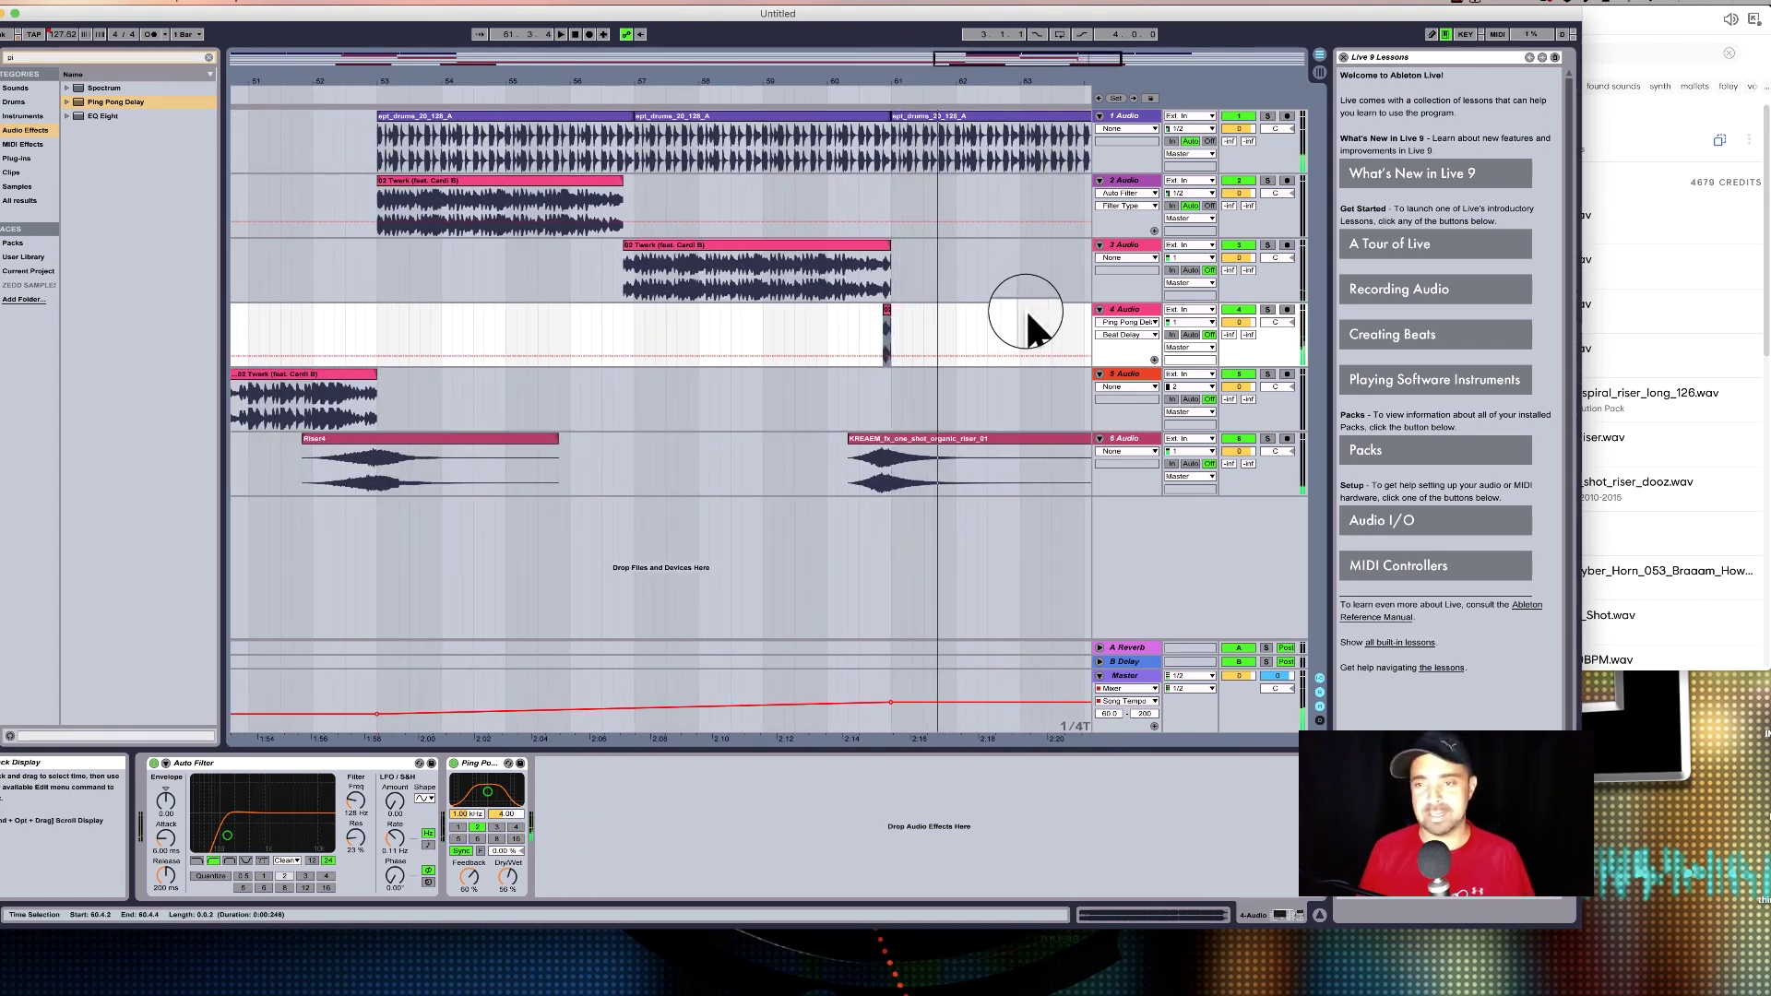
Play the intro from about bar 8 and listen to the tempo drop into the main Twerk clip after bar 17.
drag(888, 76, 888, 37)
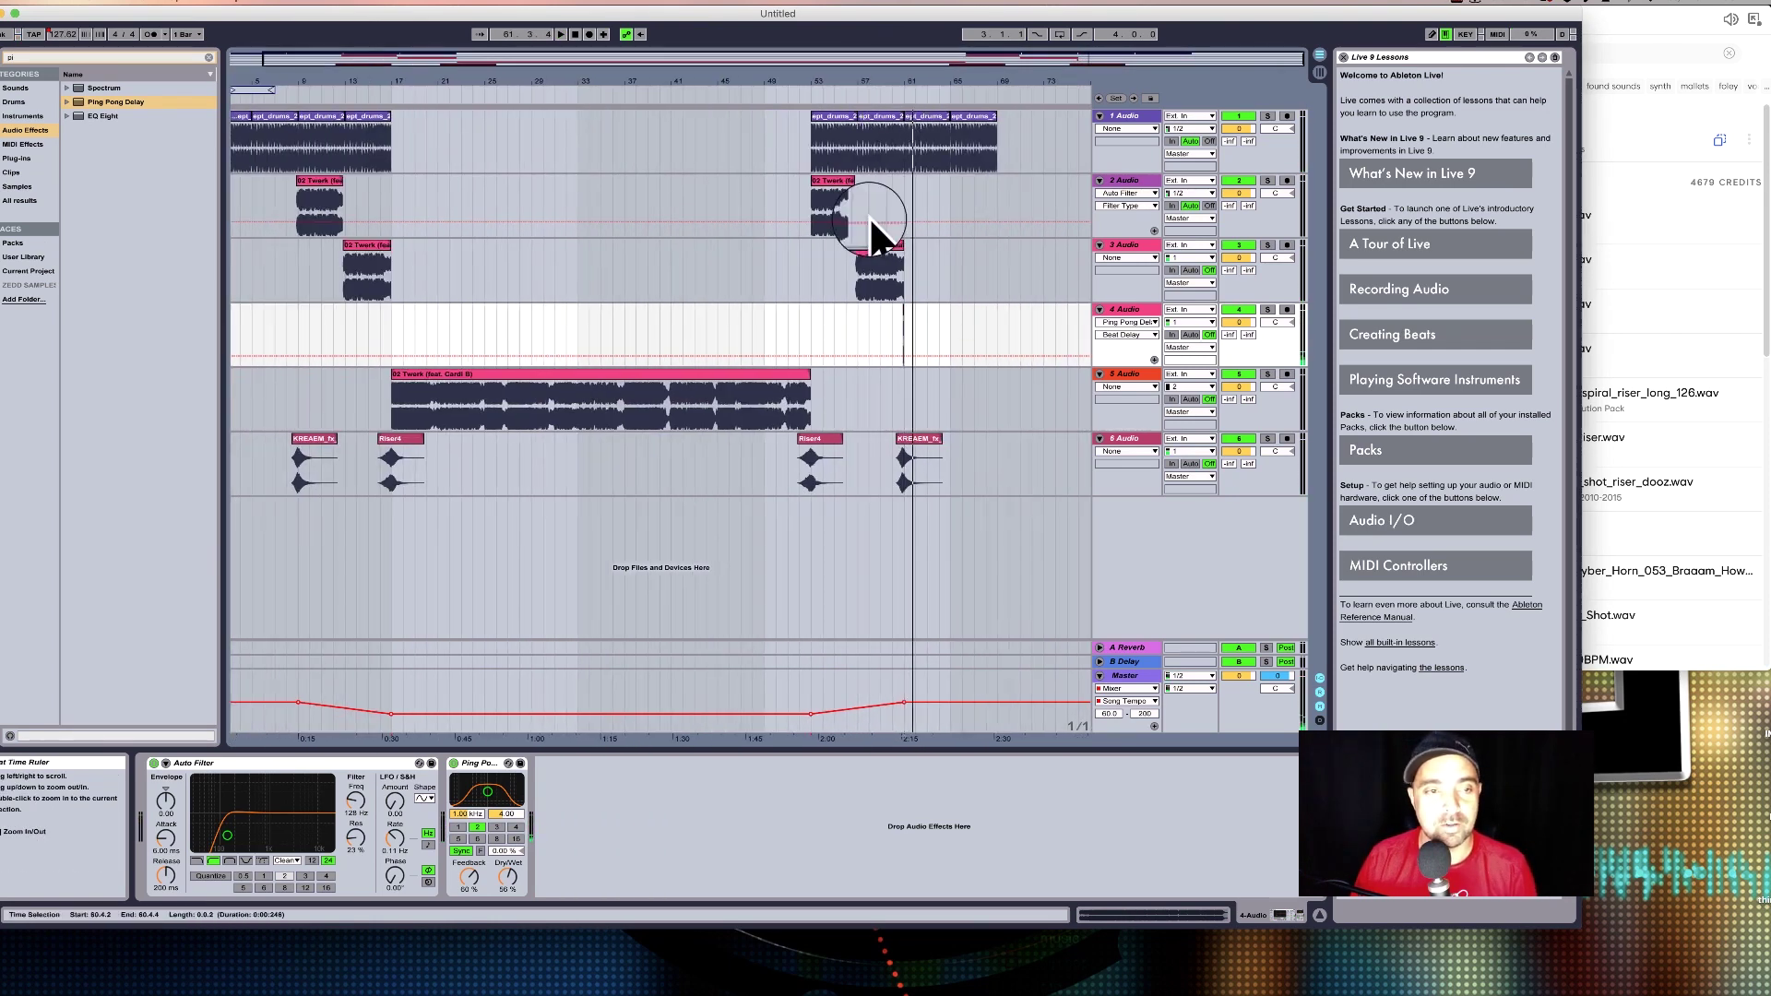
scroll(871, 215, left, 2)
drag(312, 76, 322, 151)
scroll(328, 150, left, 2)
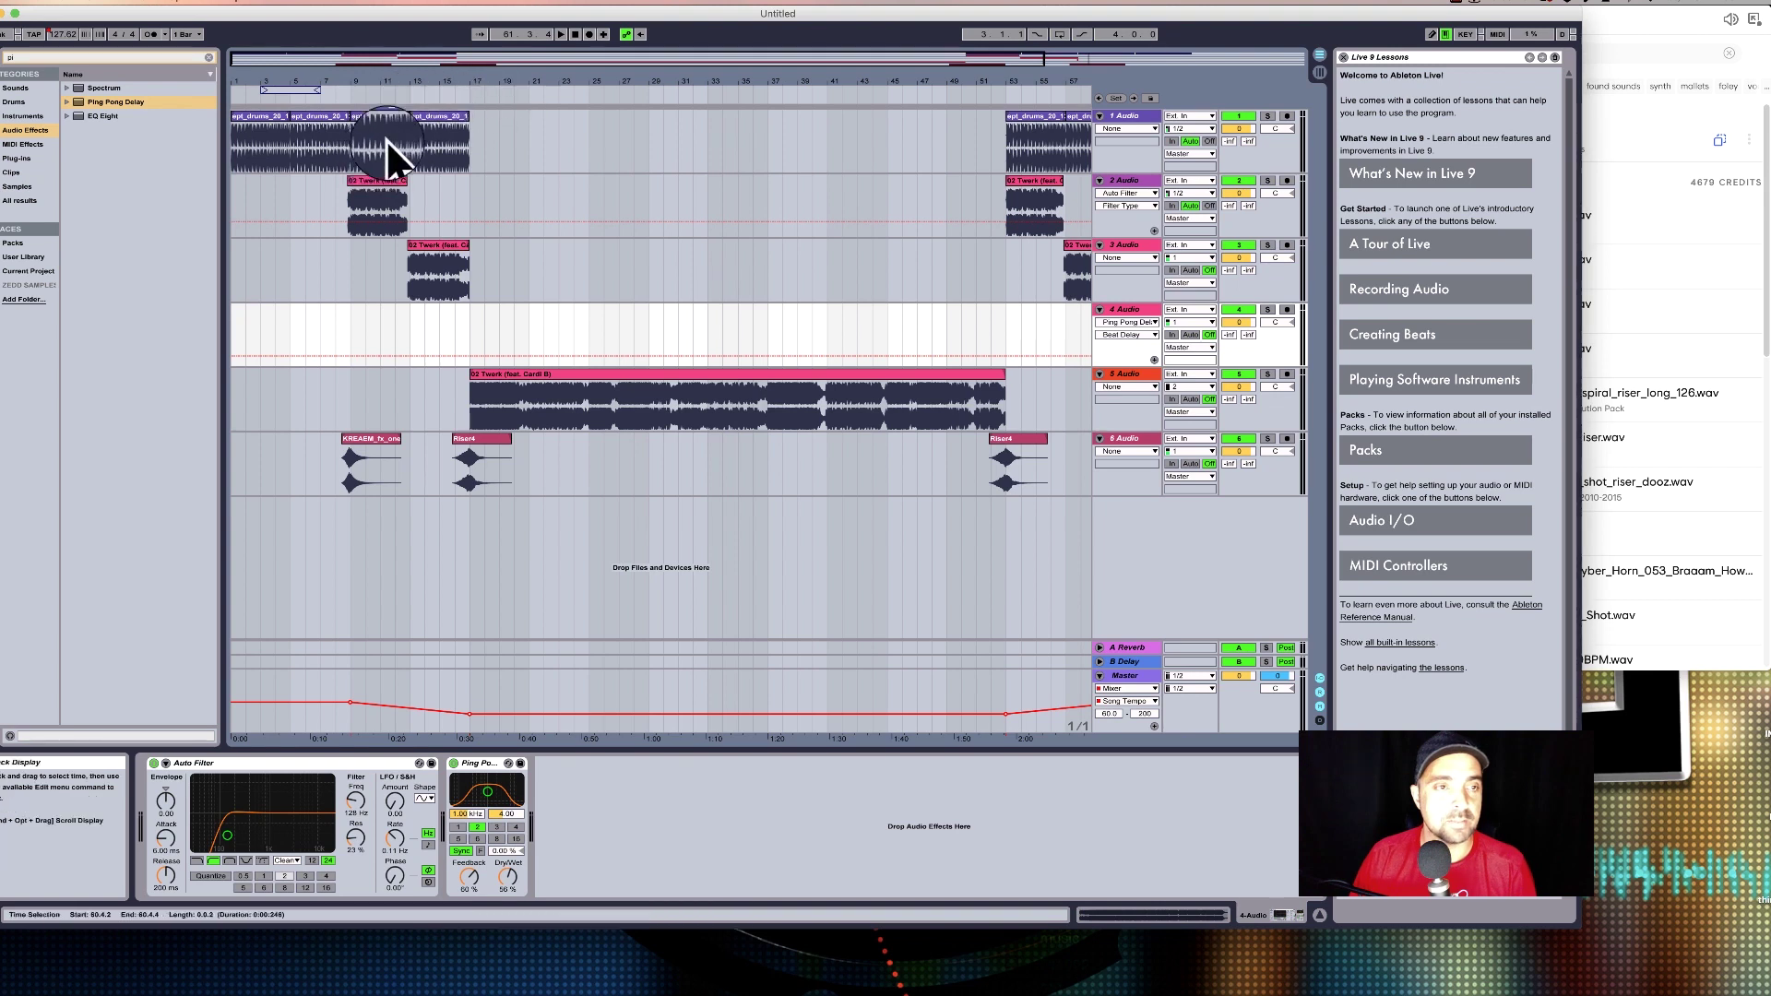
click(336, 90)
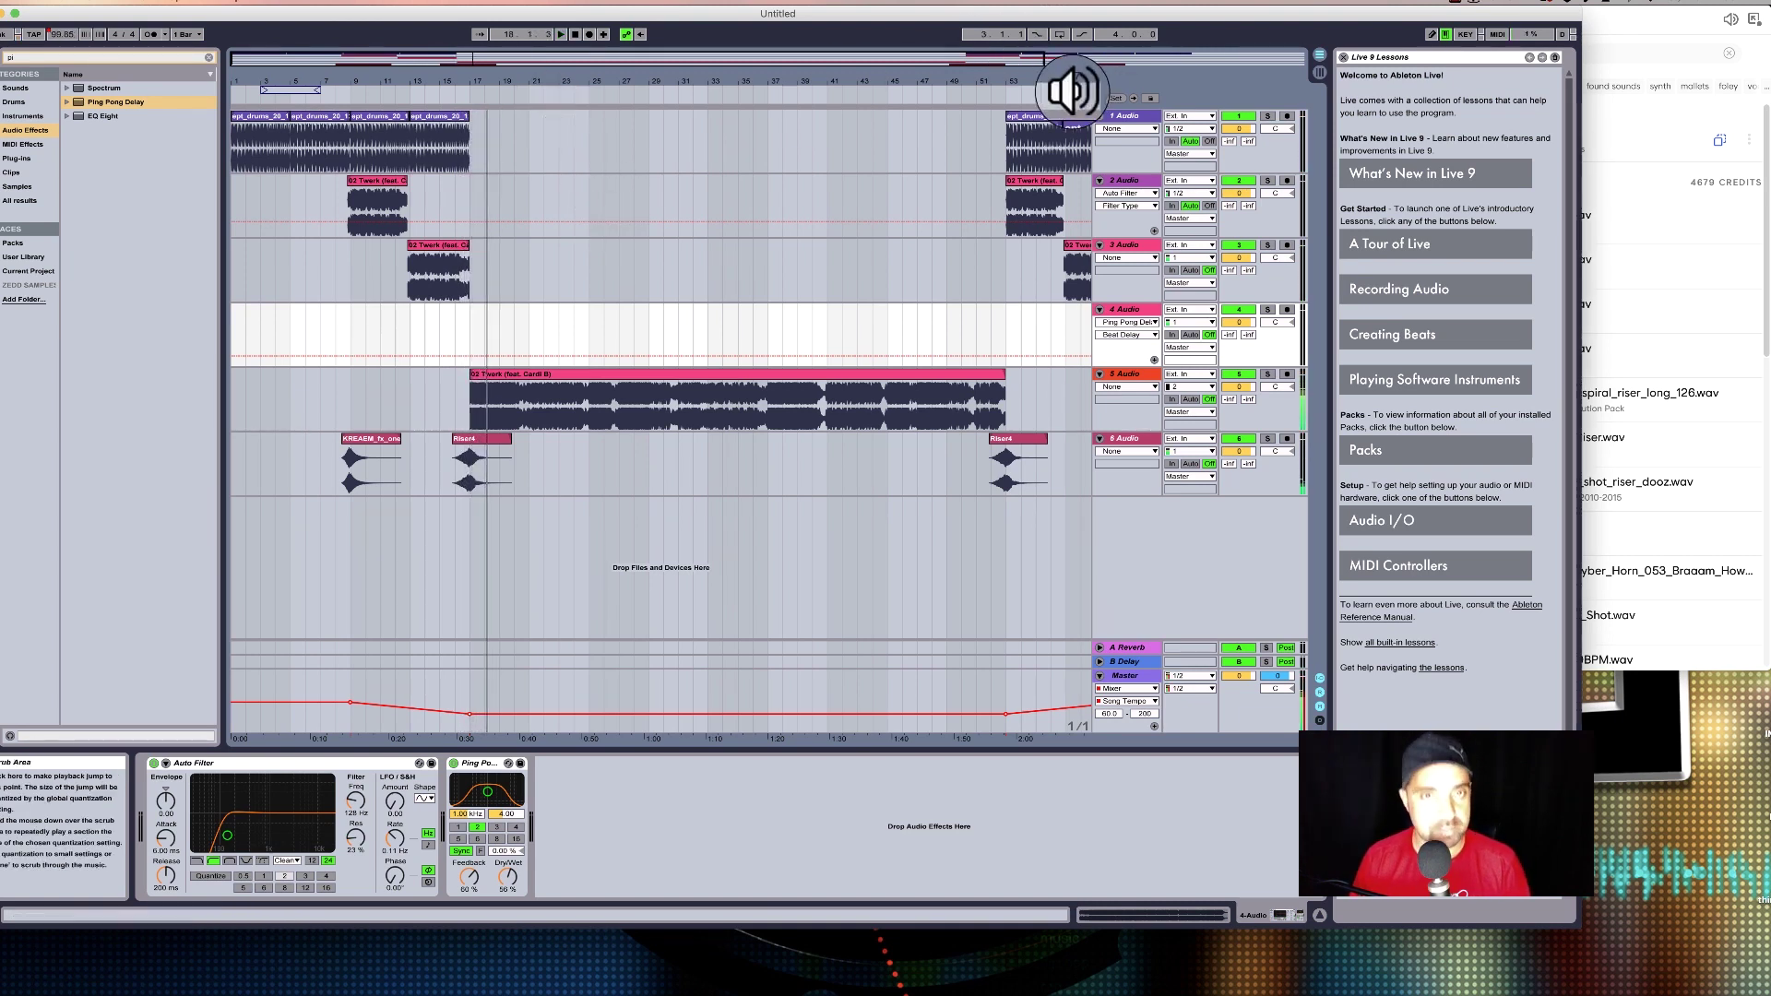
Play from the end of the main Twerk clip near bar 53 and listen through the outro tempo ramp past bar 61.
drag(1020, 68, 1023, 83)
drag(886, 85, 847, 77)
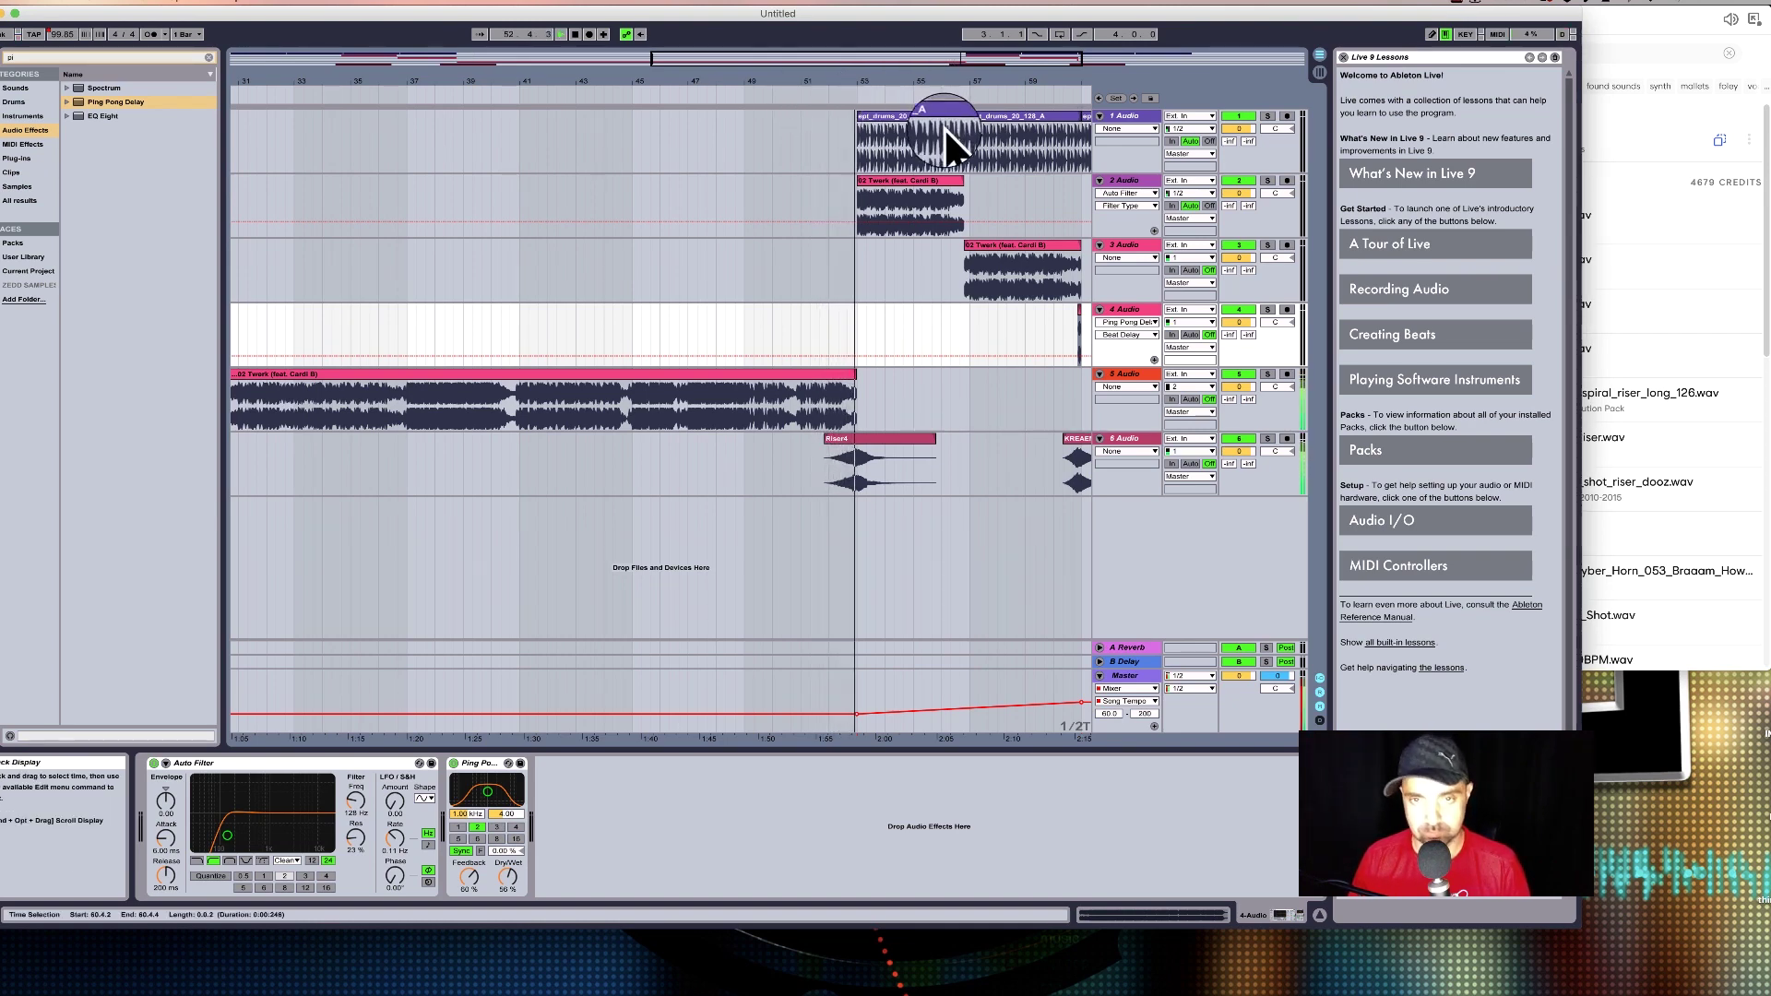
drag(940, 80, 935, 131)
scroll(935, 131, right, 3)
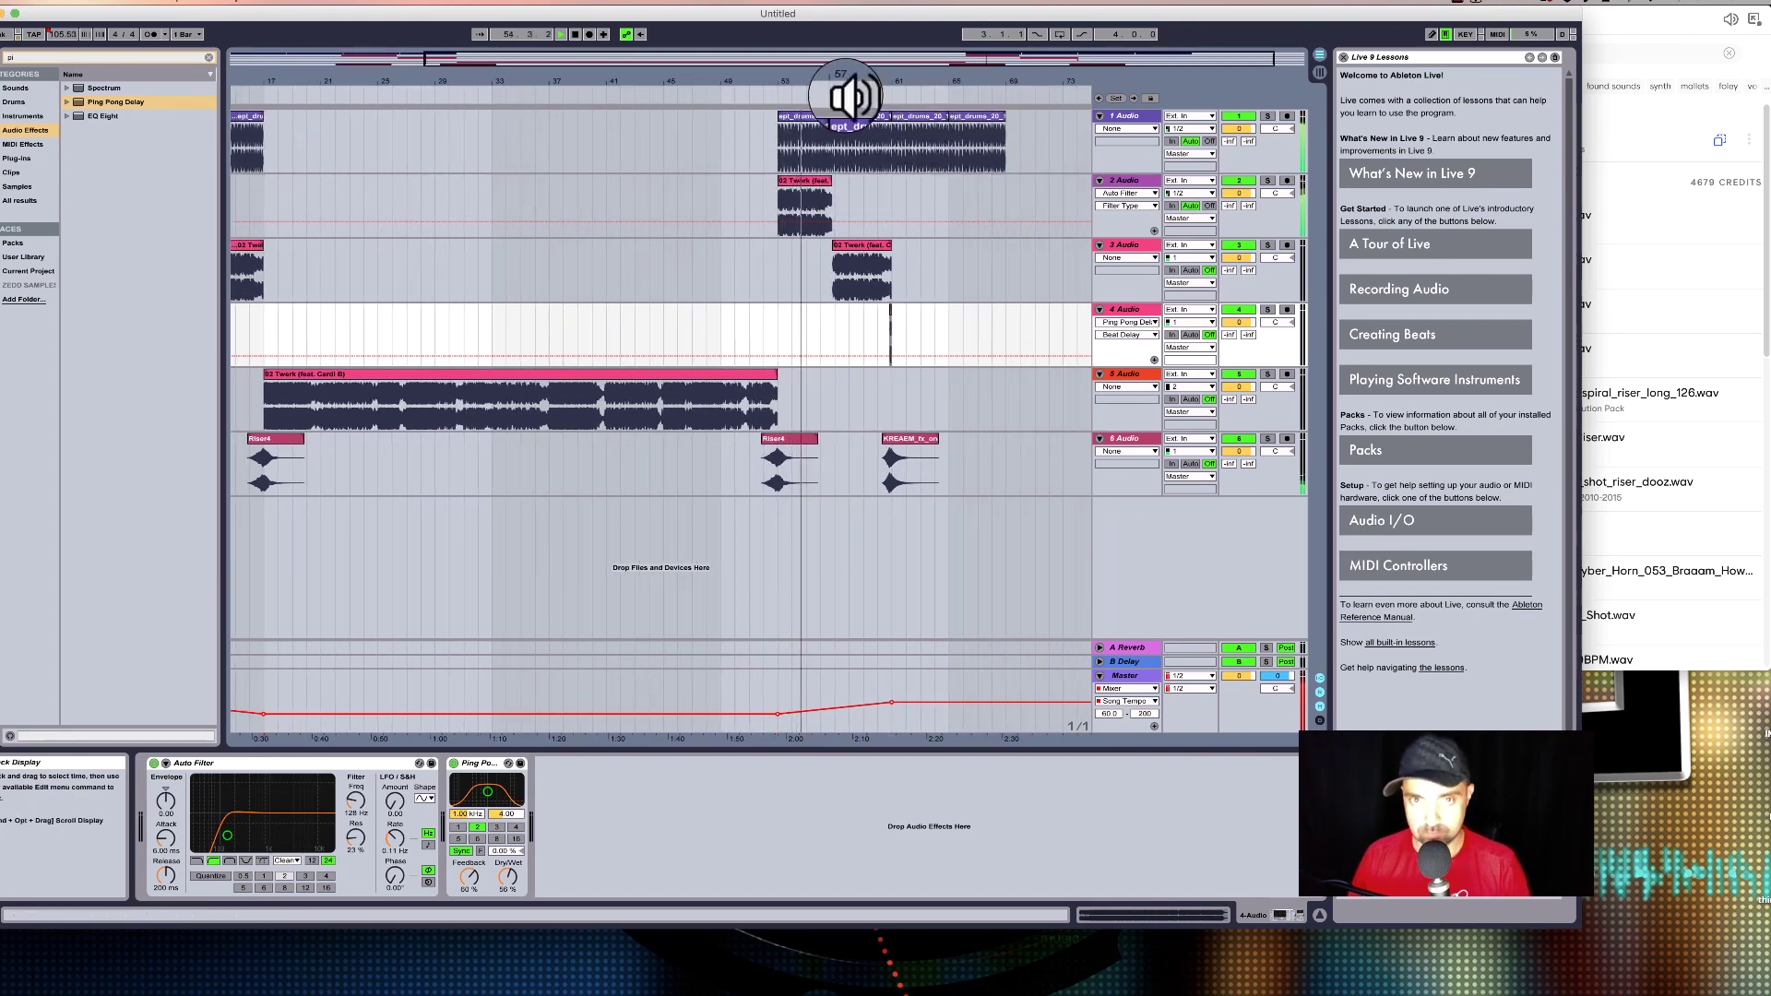
drag(830, 81, 830, 120)
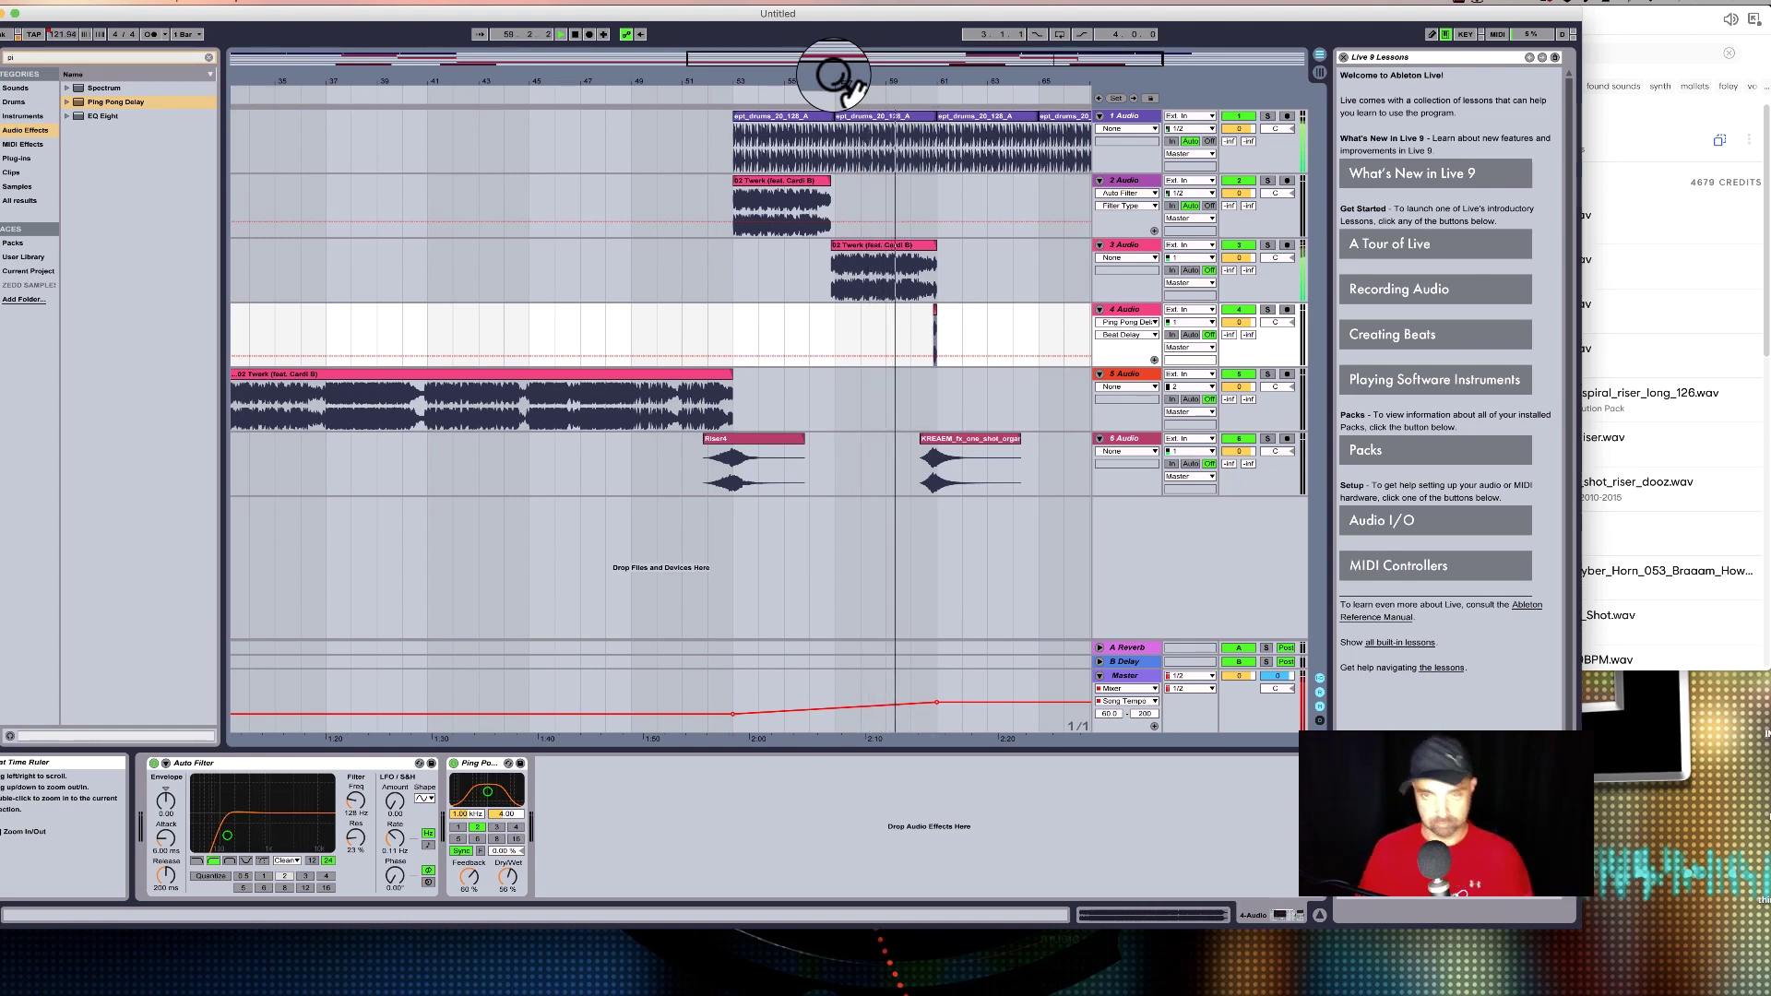
drag(945, 81, 945, 129)
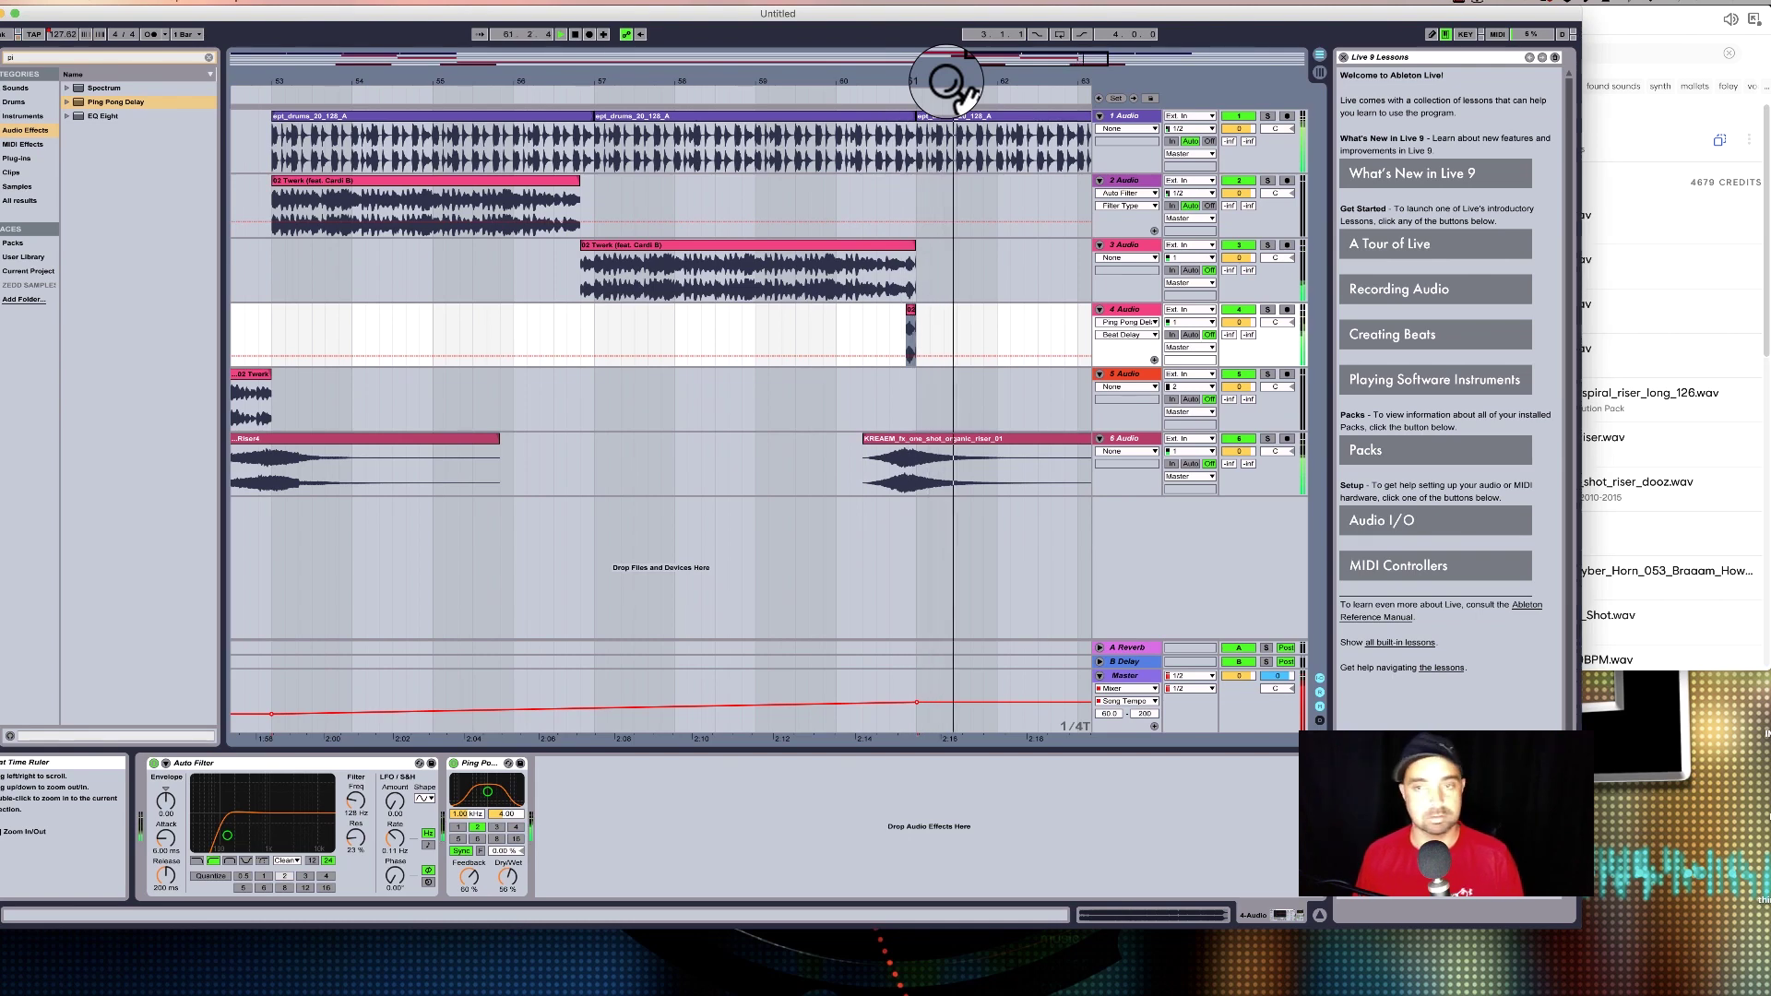
key(space)
drag(945, 81, 945, 19)
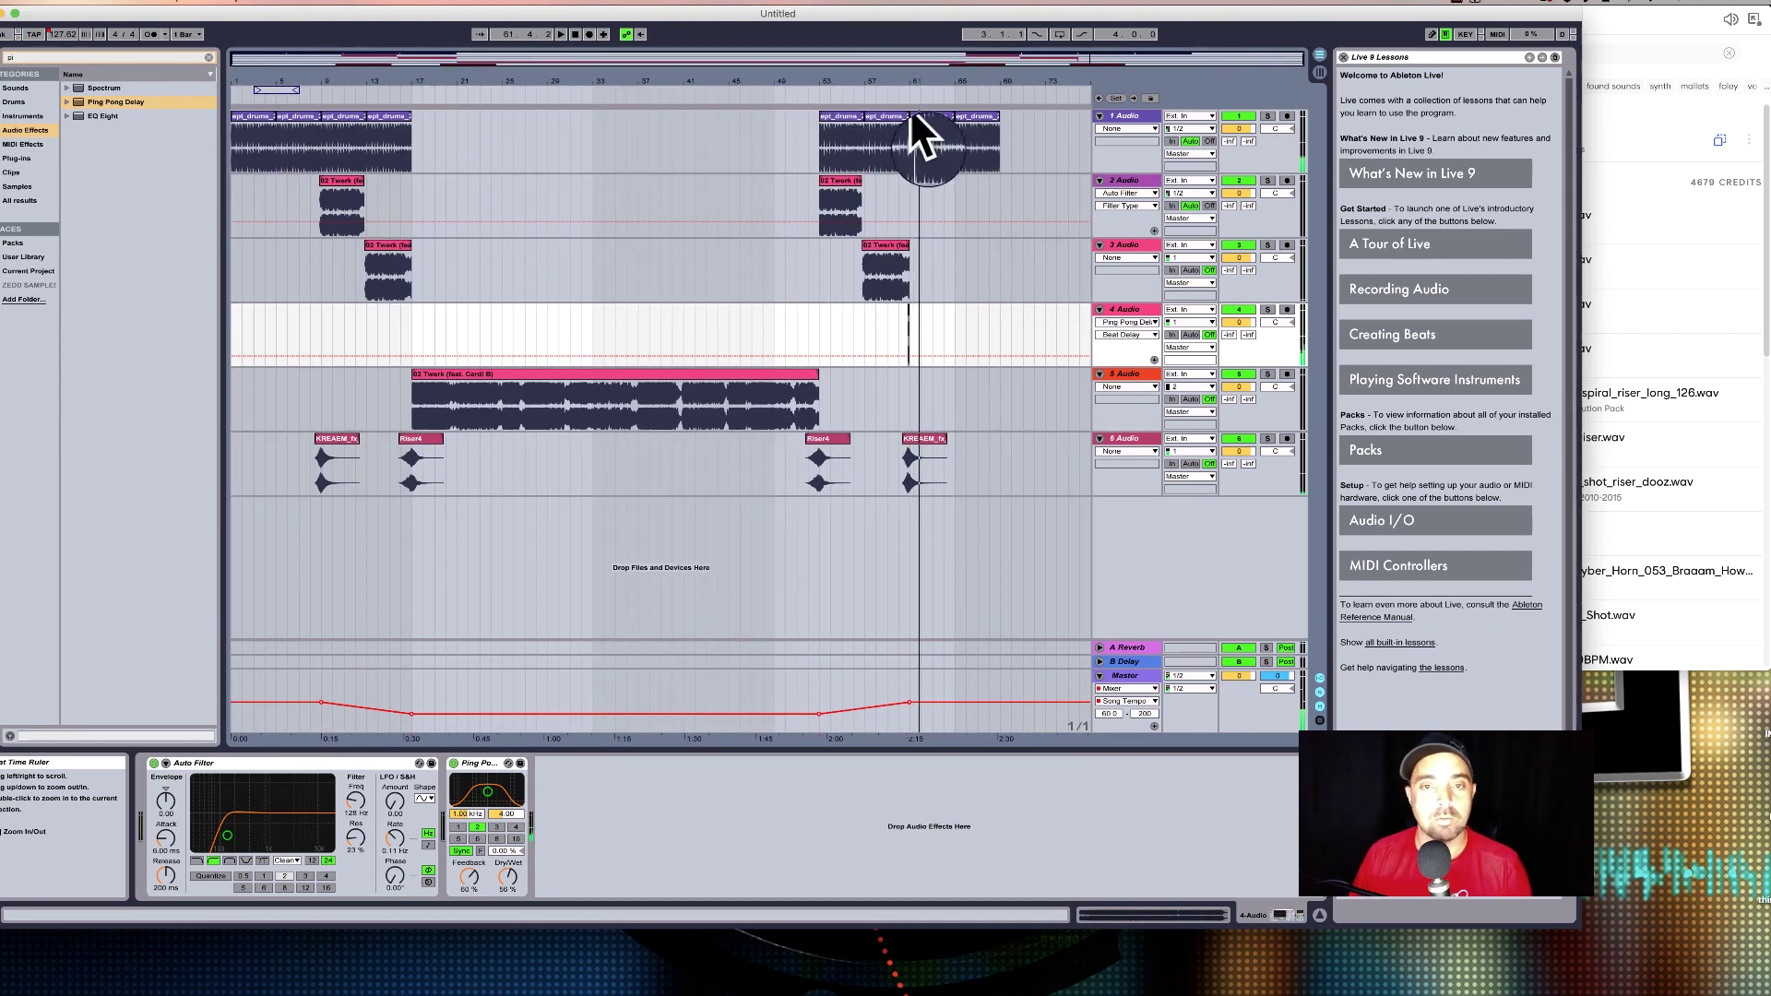
drag(422, 80, 426, 22)
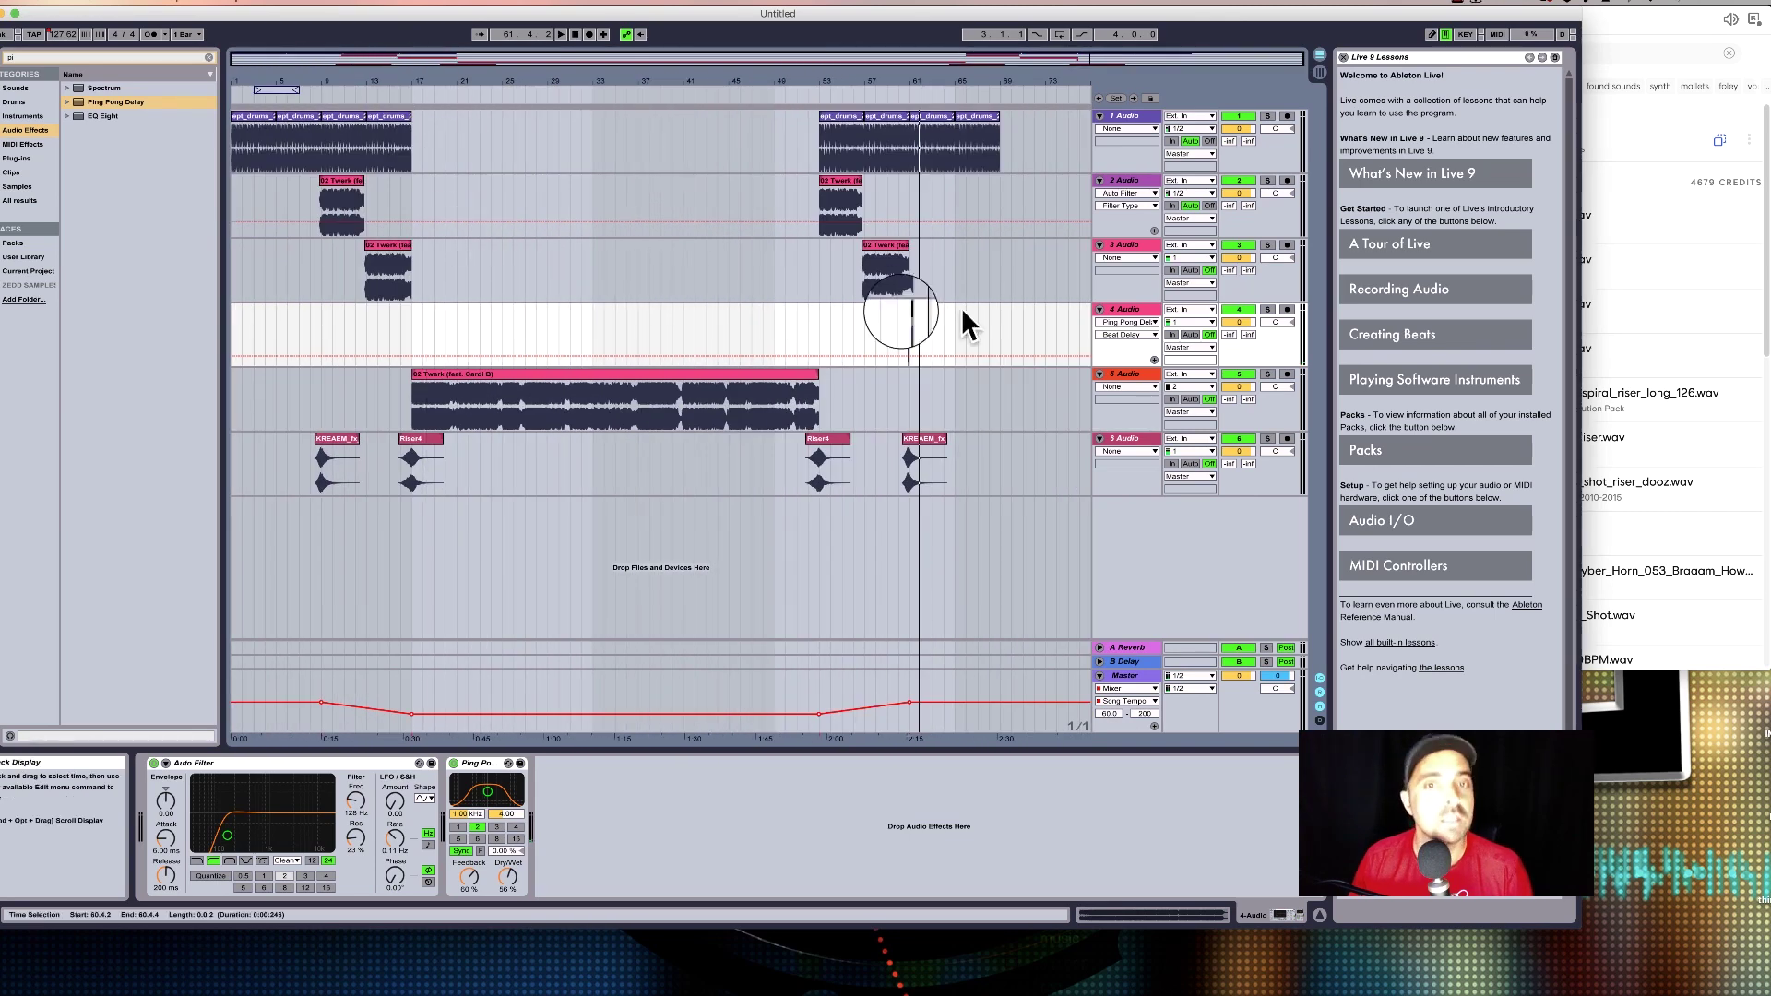
key(space)
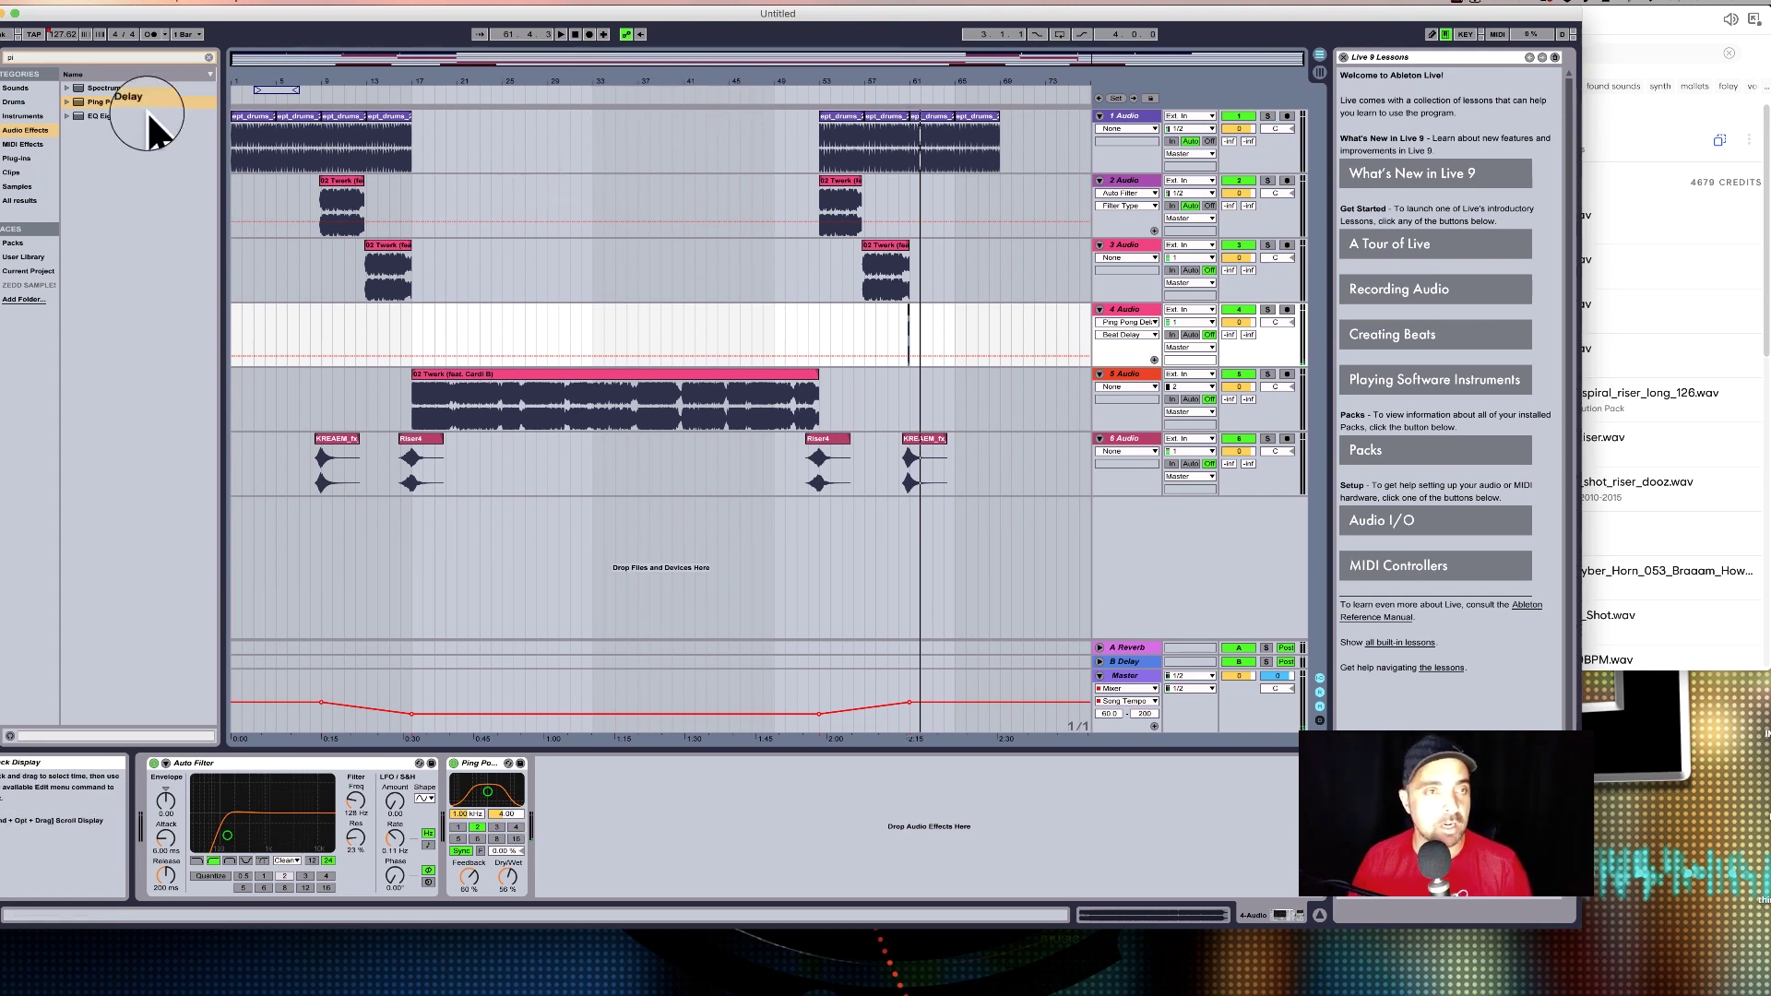
Find the Limiter in the audio effects and add it to the Master track.
click(840, 96)
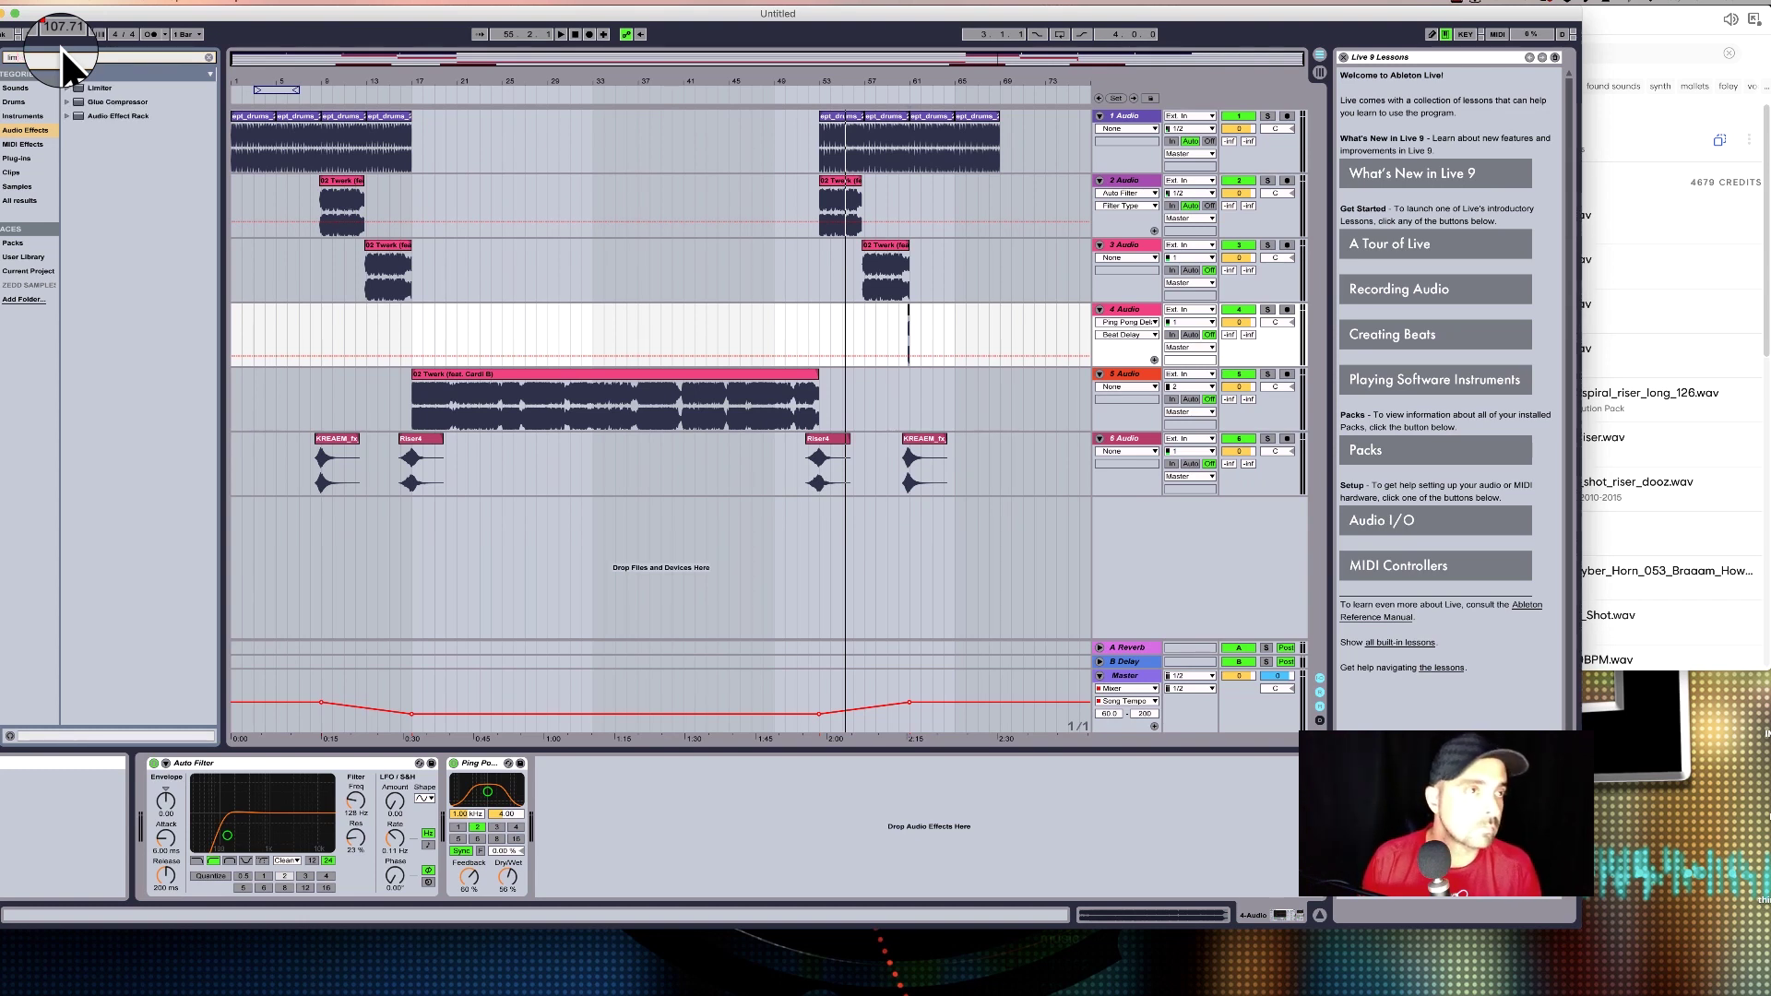
click(99, 87)
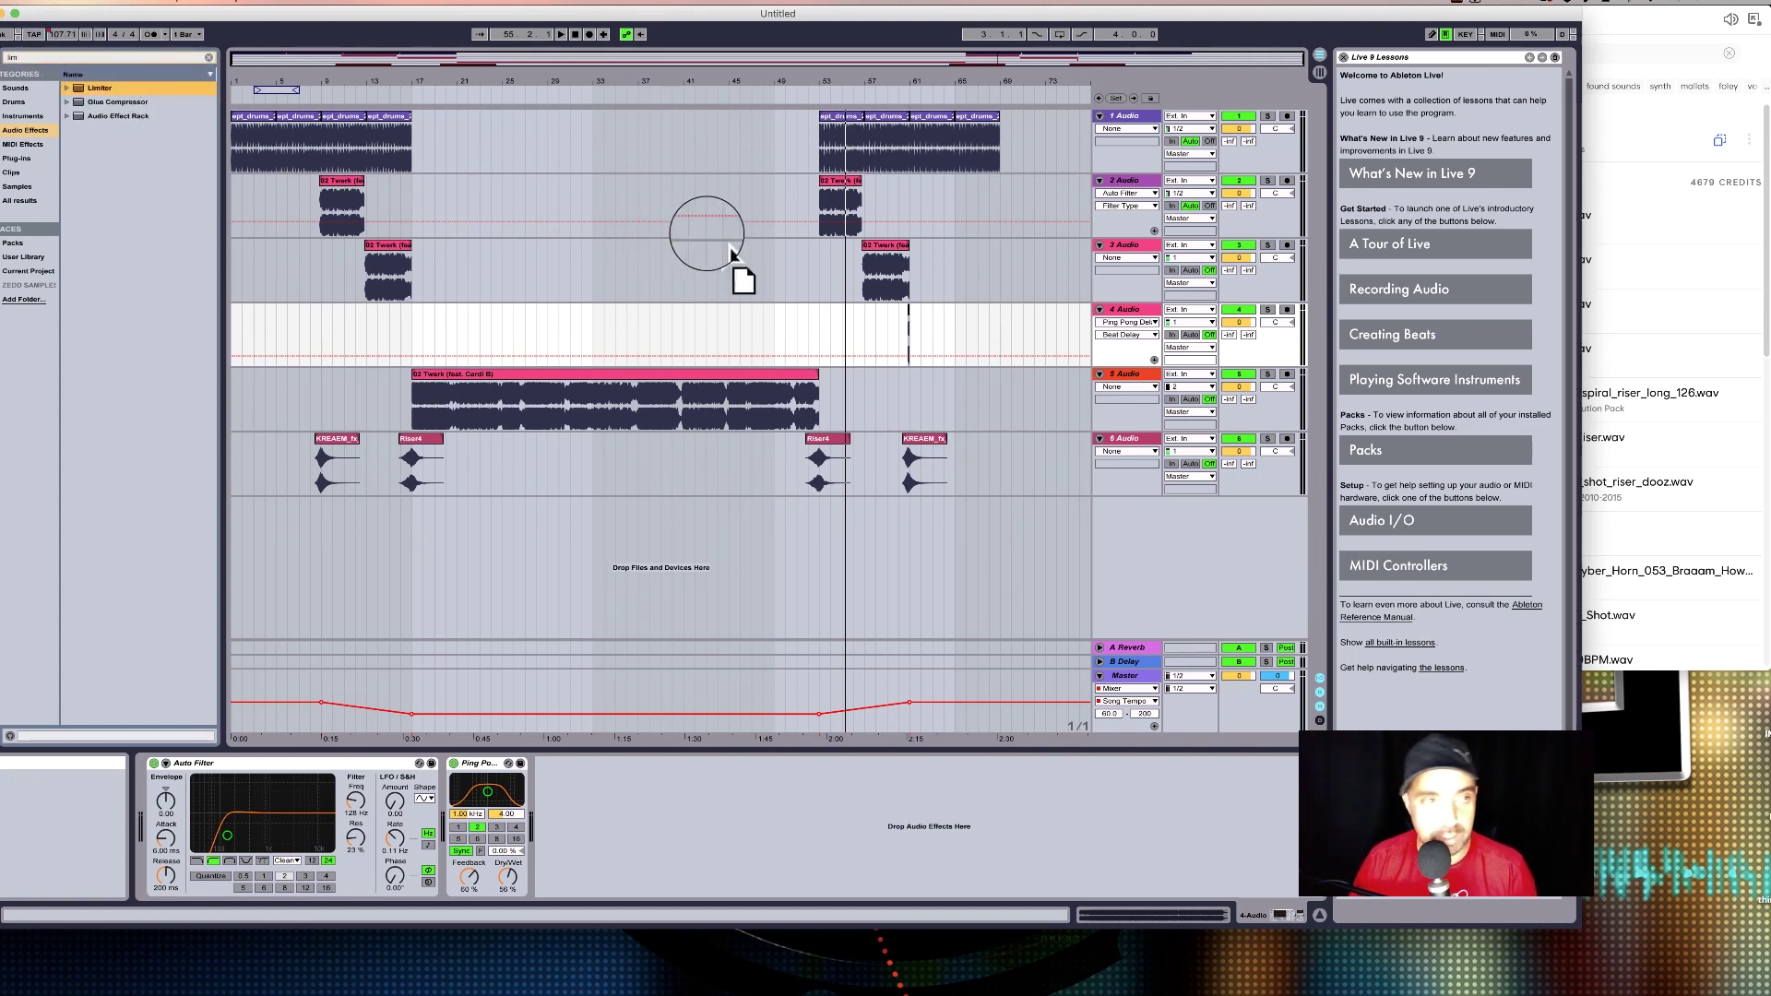
click(1119, 672)
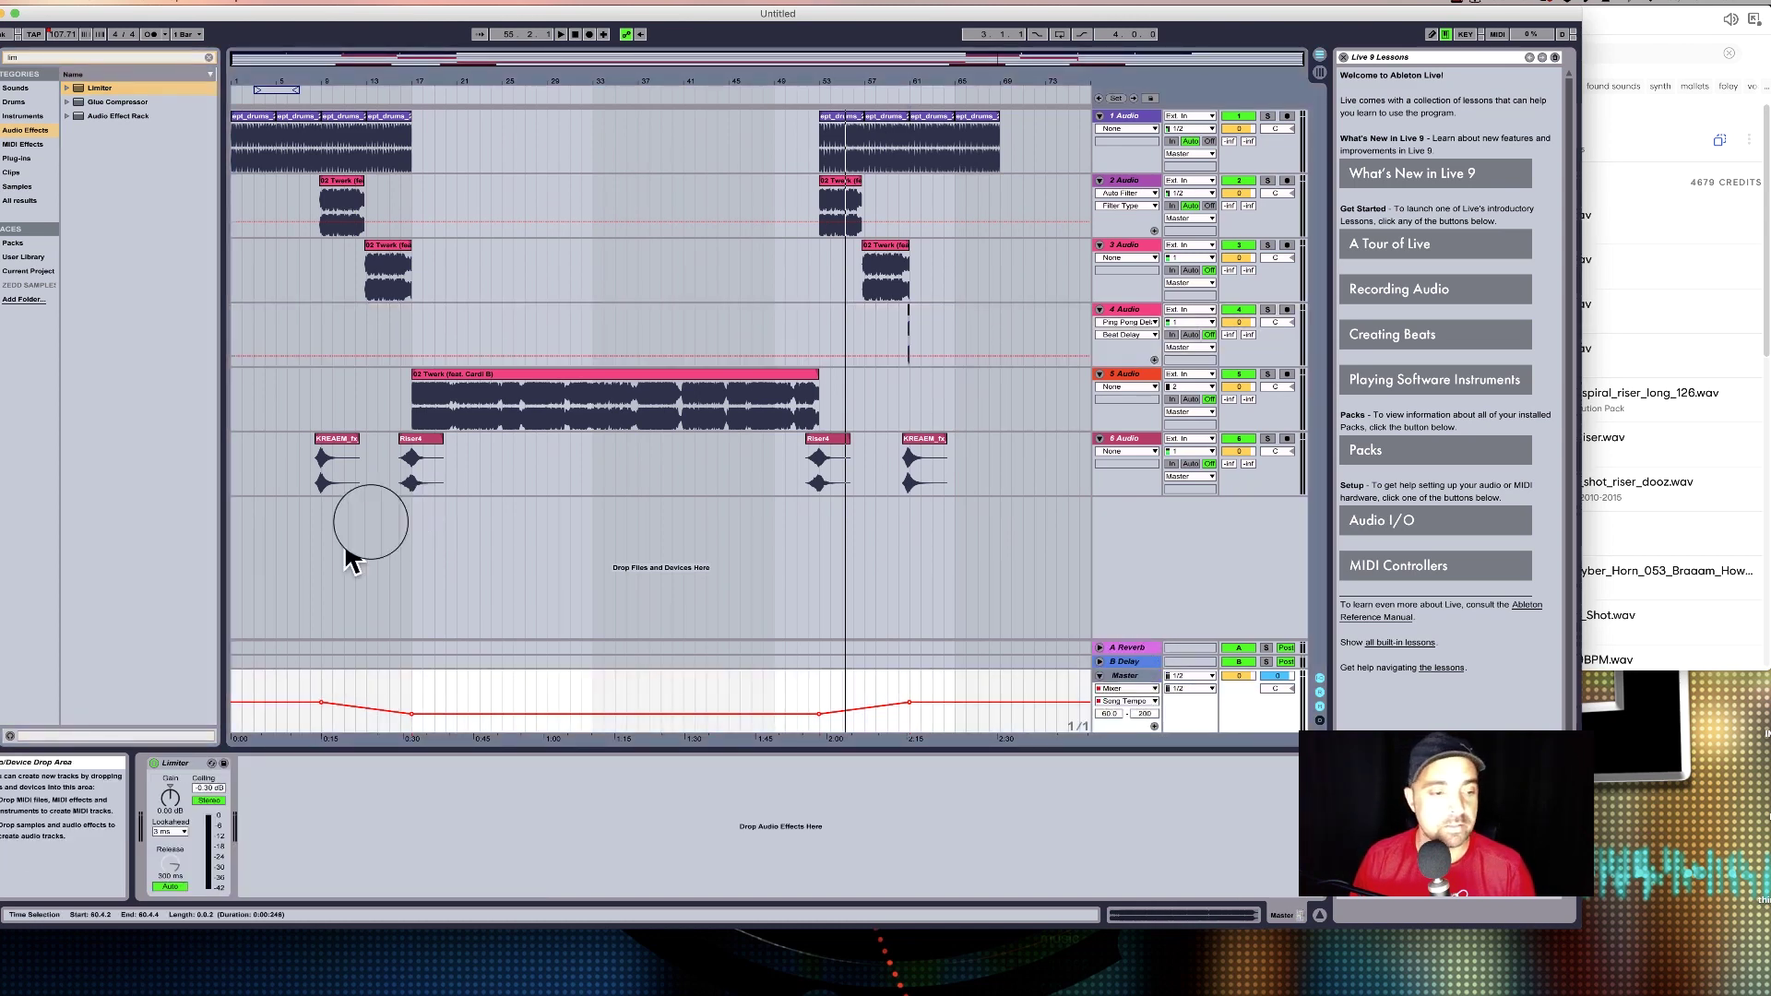
Set the Limiter's lookahead to 1.5 ms and lower its release time to about 0.02 ms.
click(170, 831)
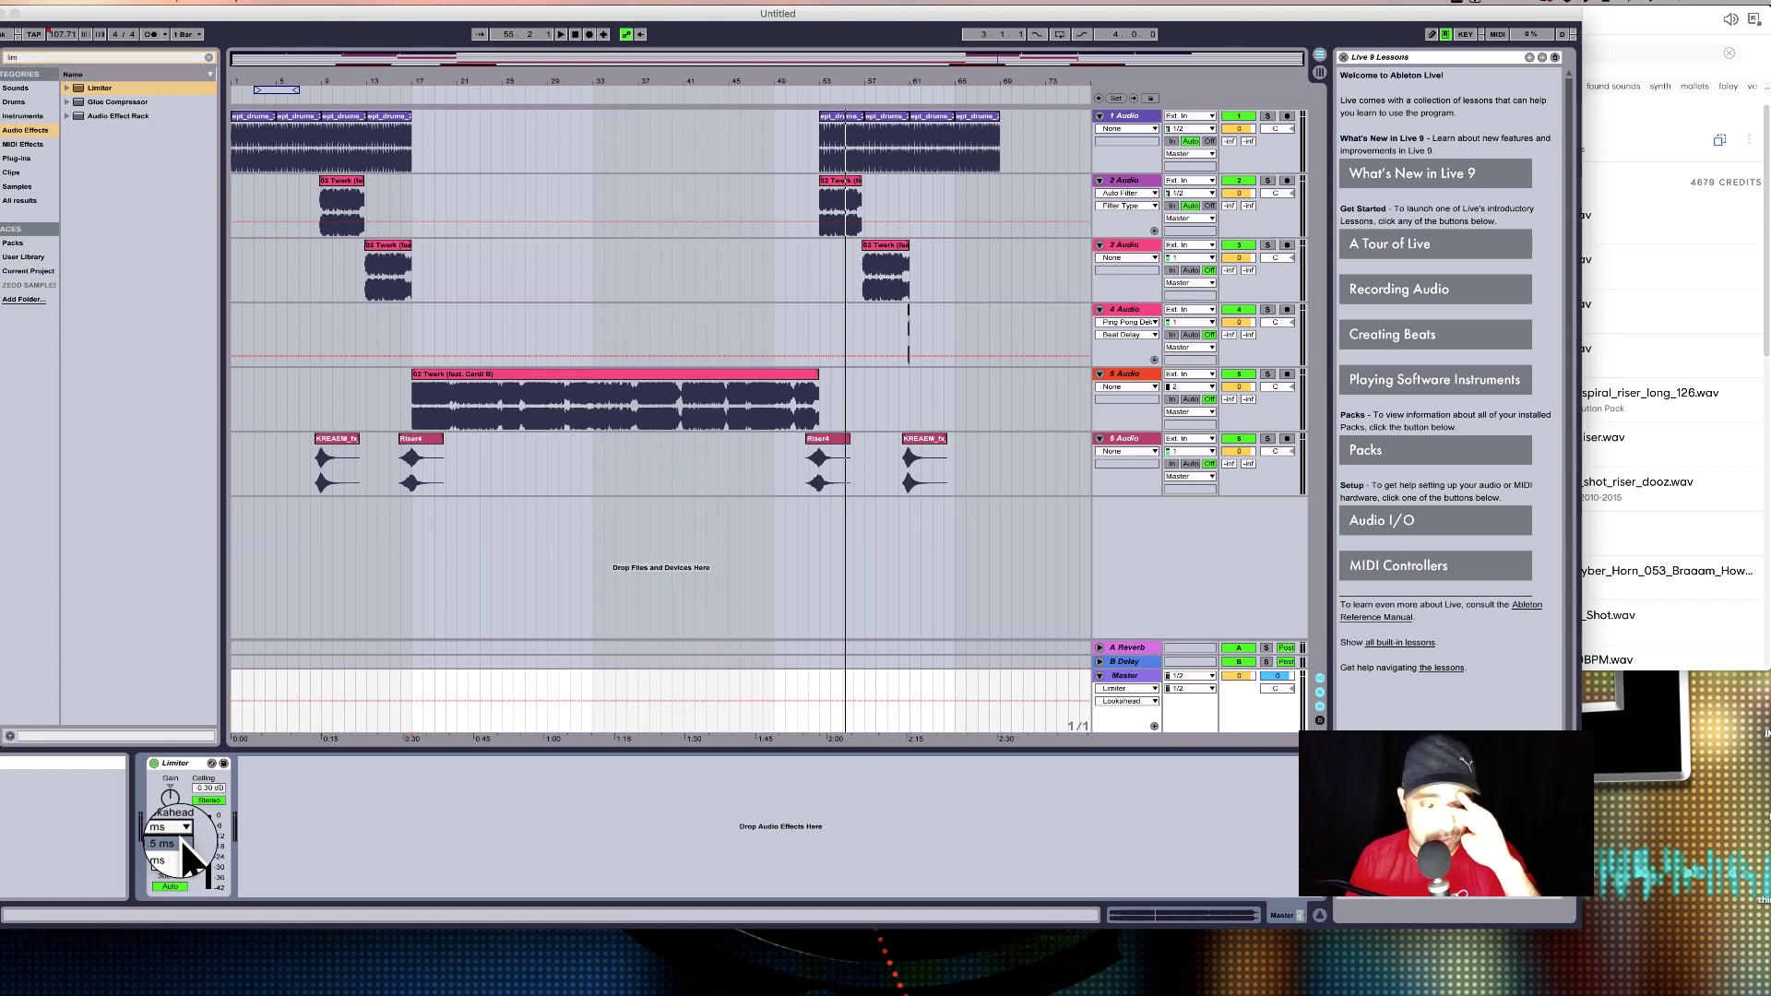
click(181, 842)
drag(171, 862, 171, 955)
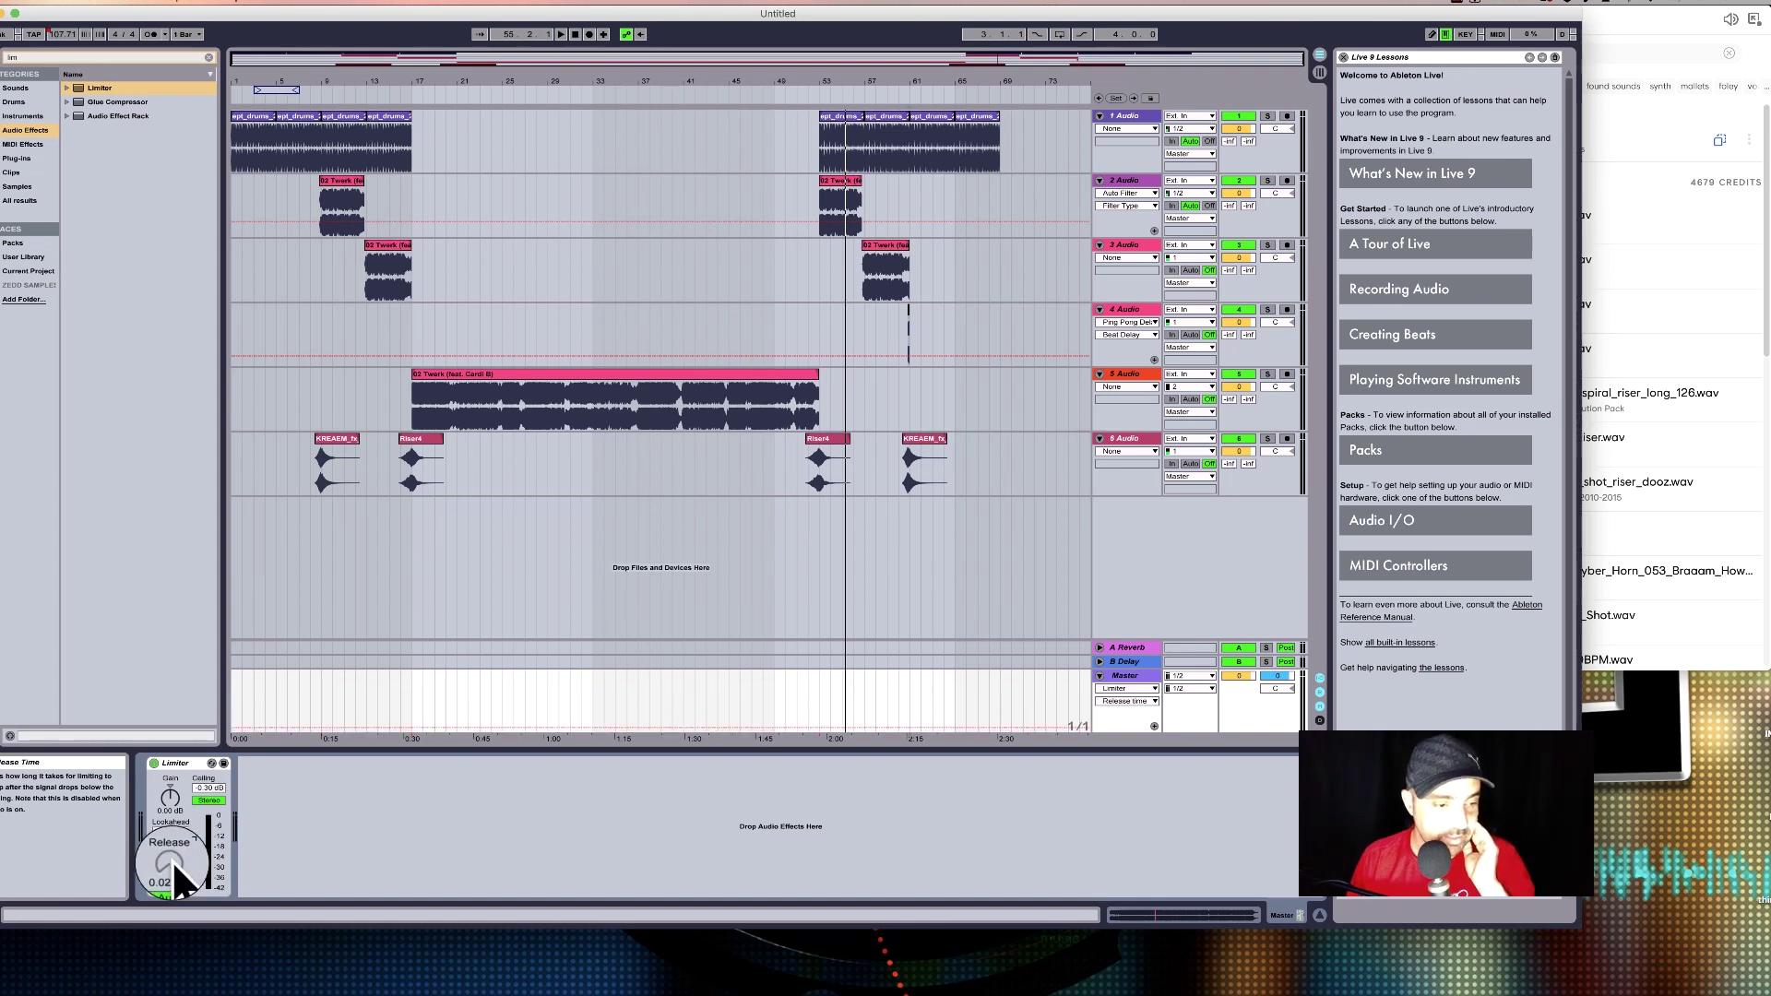